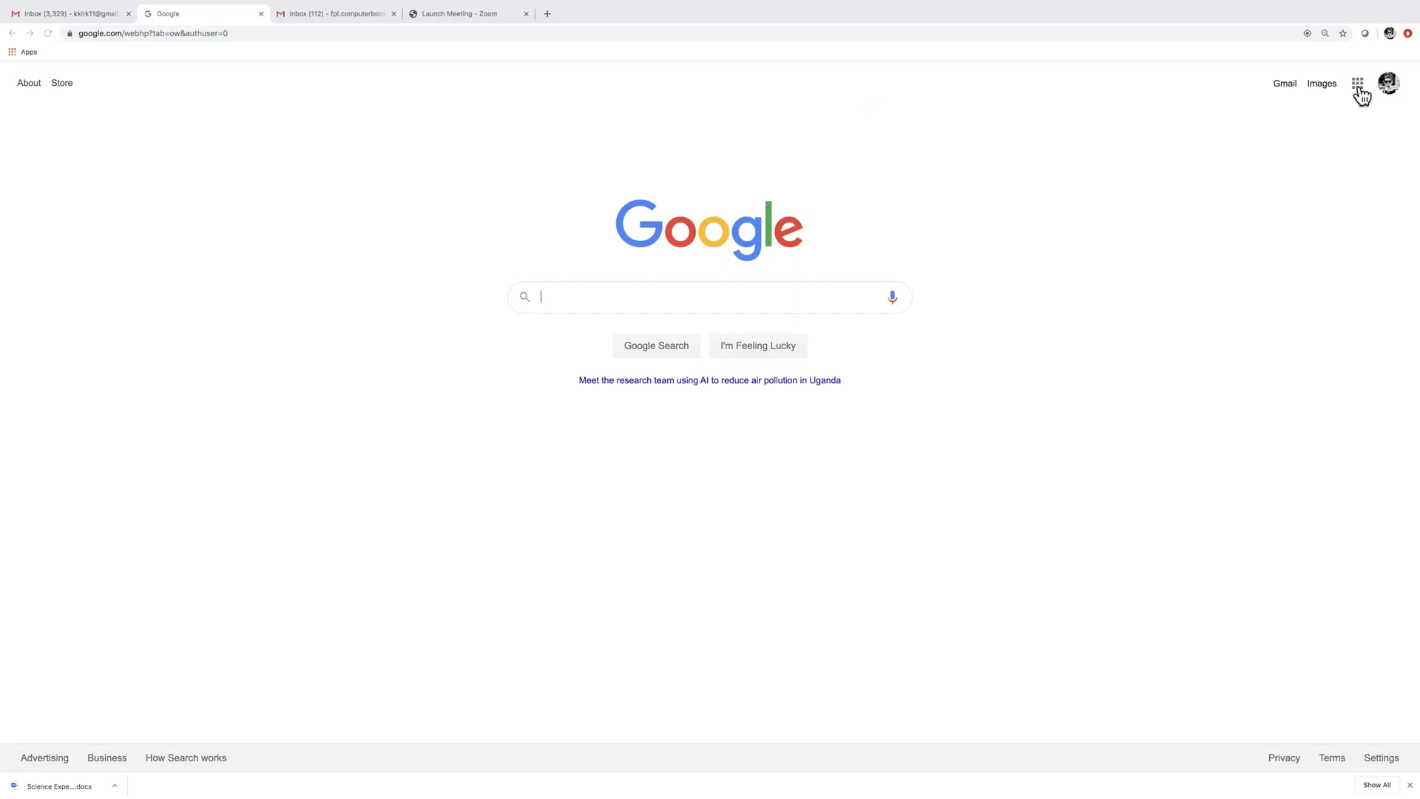
# Show the Google apps grid from the top right of the Google Search homepage
pyautogui.click(1359, 92)
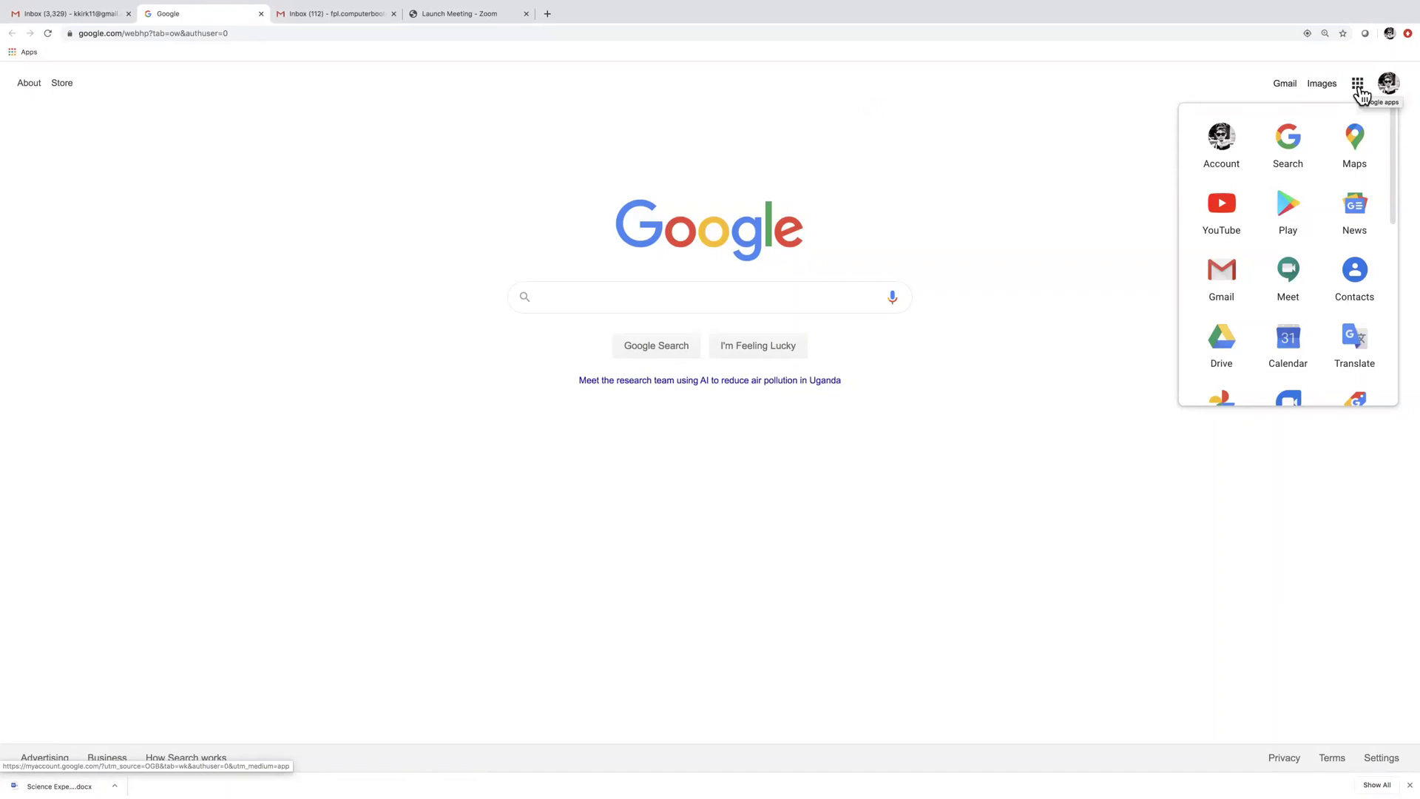
# Launch Drive from the apps grid and let My Drive load
pyautogui.click(1233, 359)
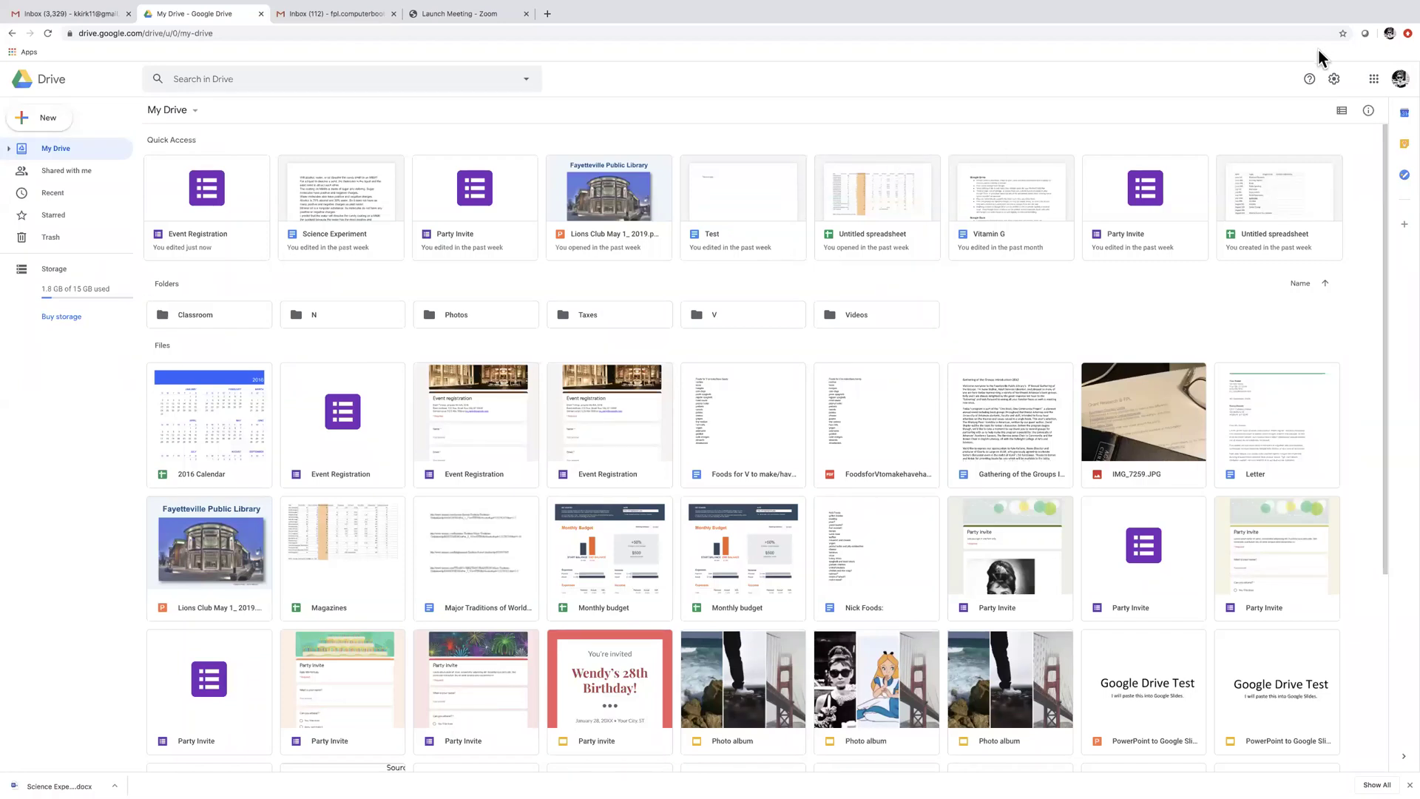
# Open Google Docs in a new tab from the Google apps grid
pyautogui.click(1374, 80)
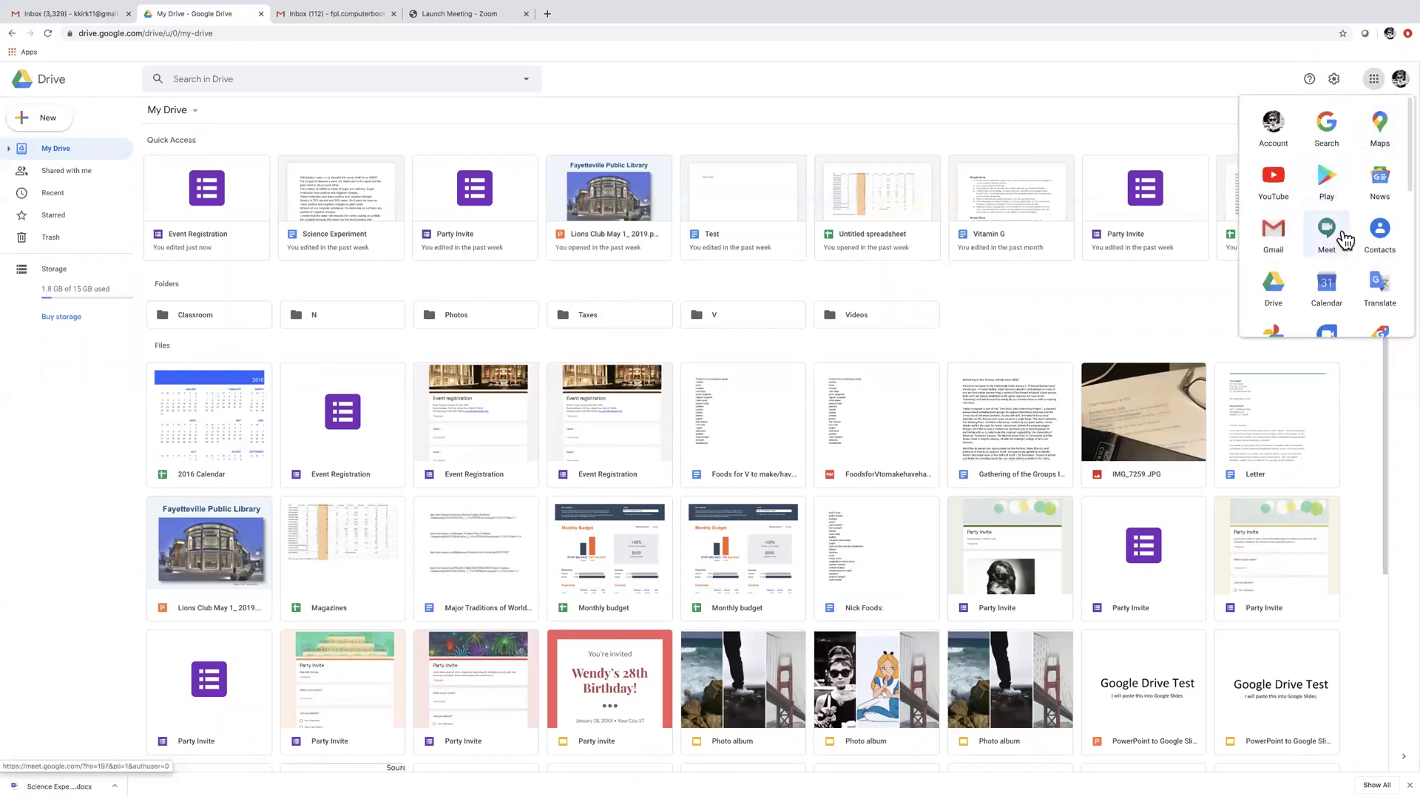
pyautogui.scroll(-3, 1340, 235)
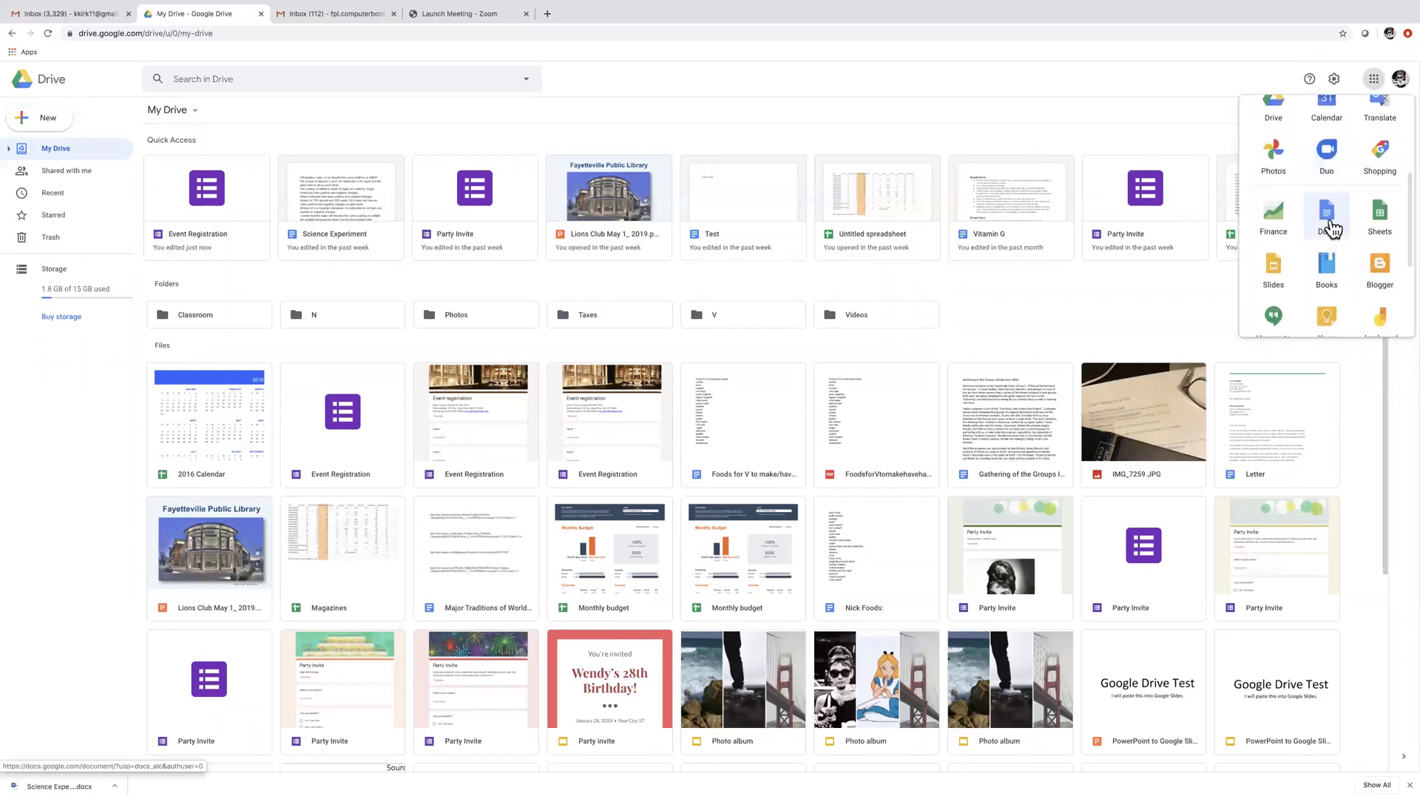
pyautogui.click(1327, 222)
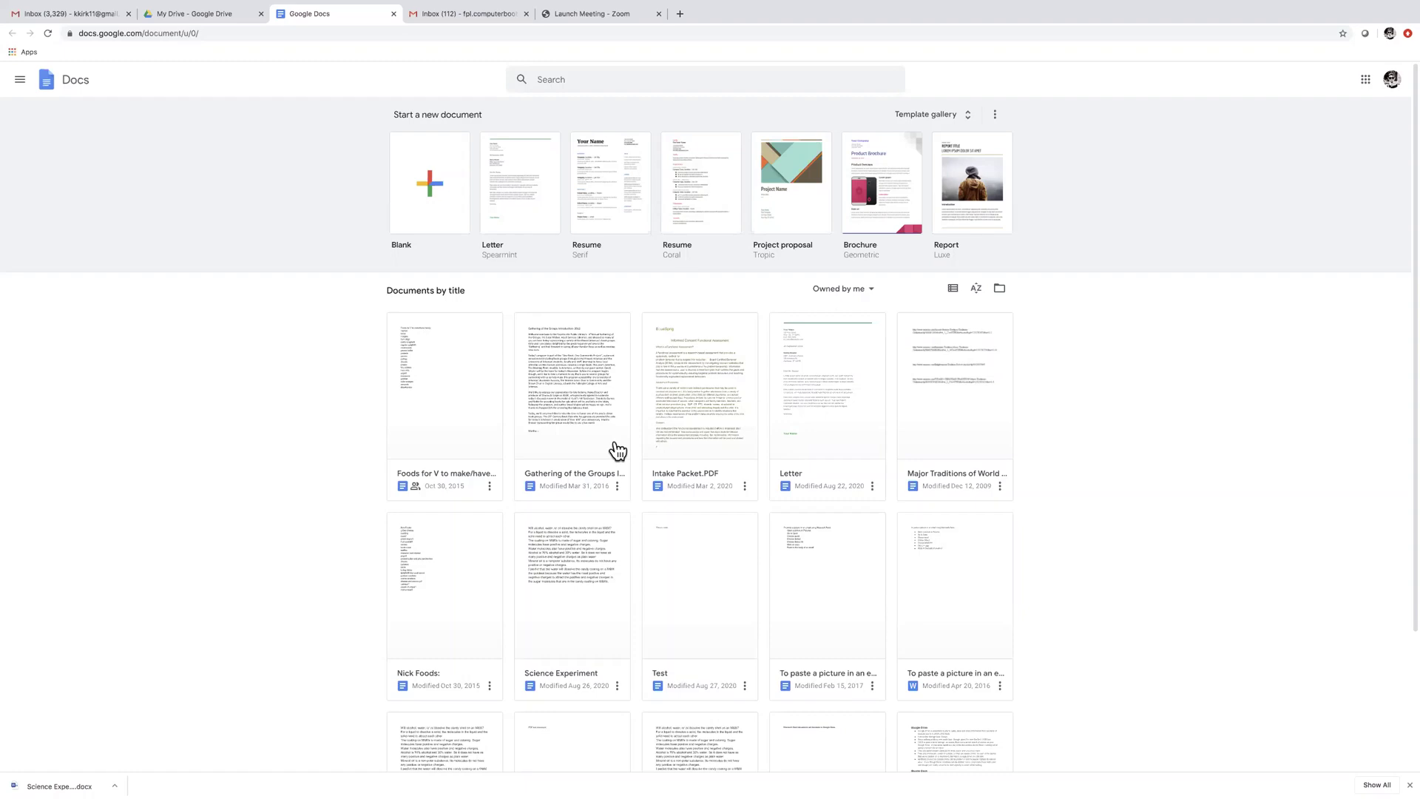
# Zoom the Docs home page in one step and start a Blank document
pyautogui.click(125, 6)
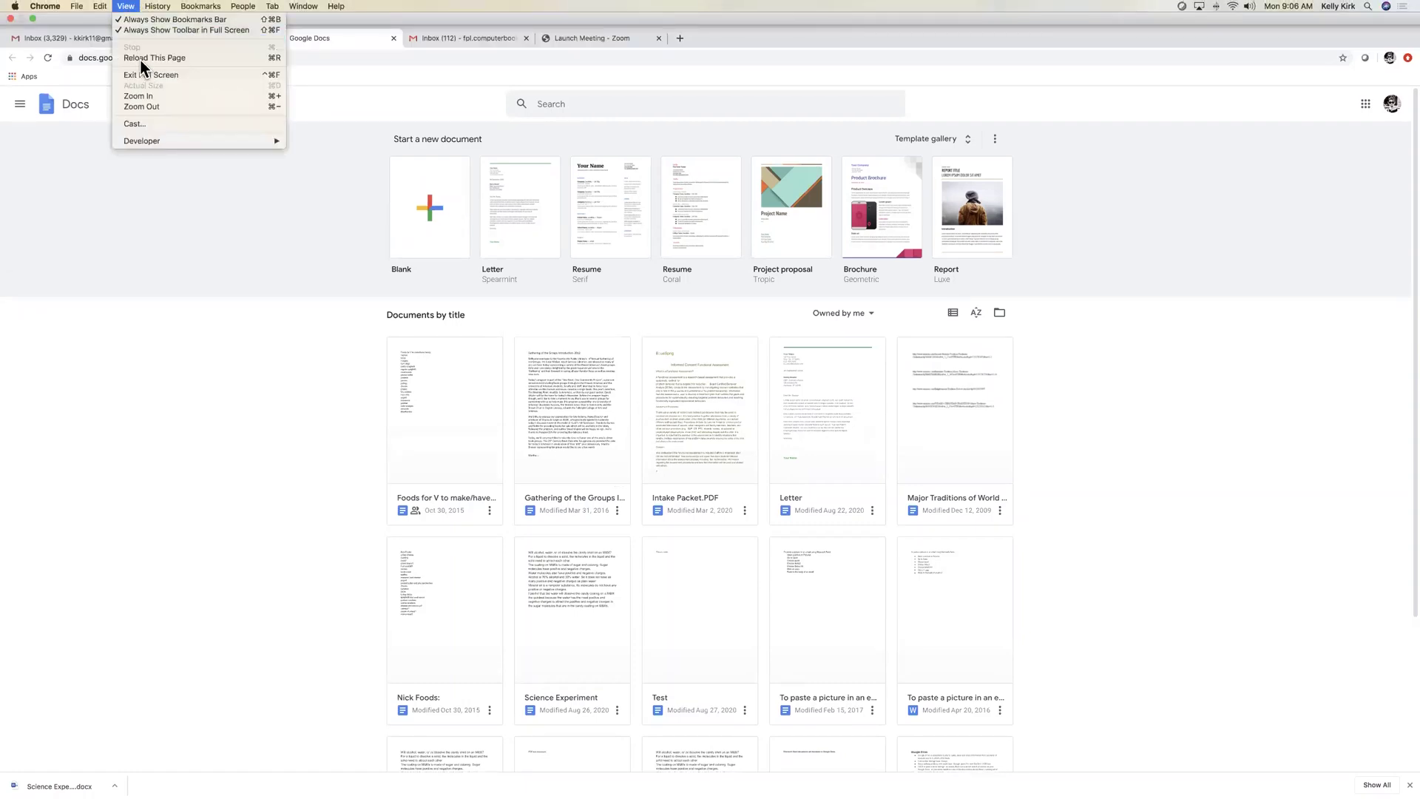
pyautogui.click(149, 97)
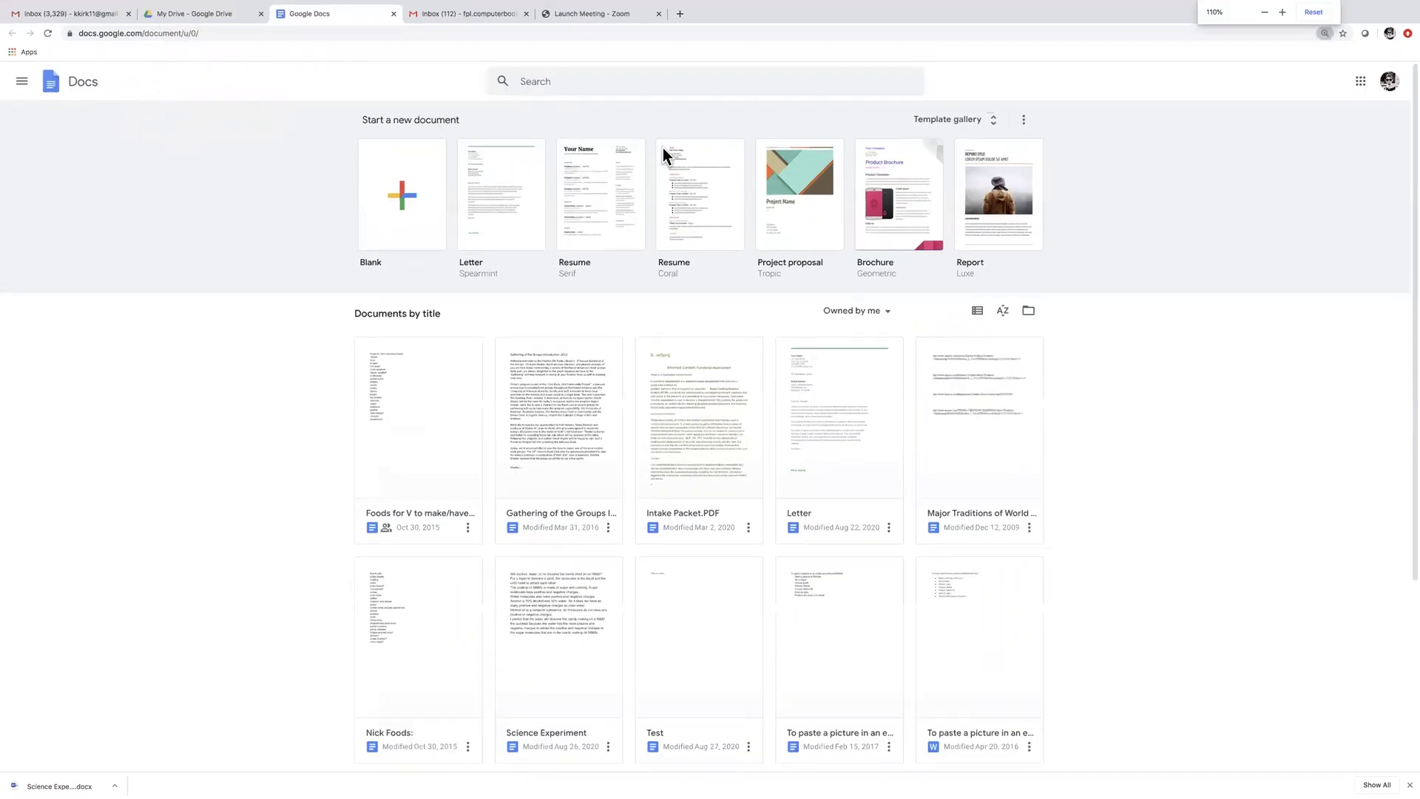
pyautogui.click(397, 225)
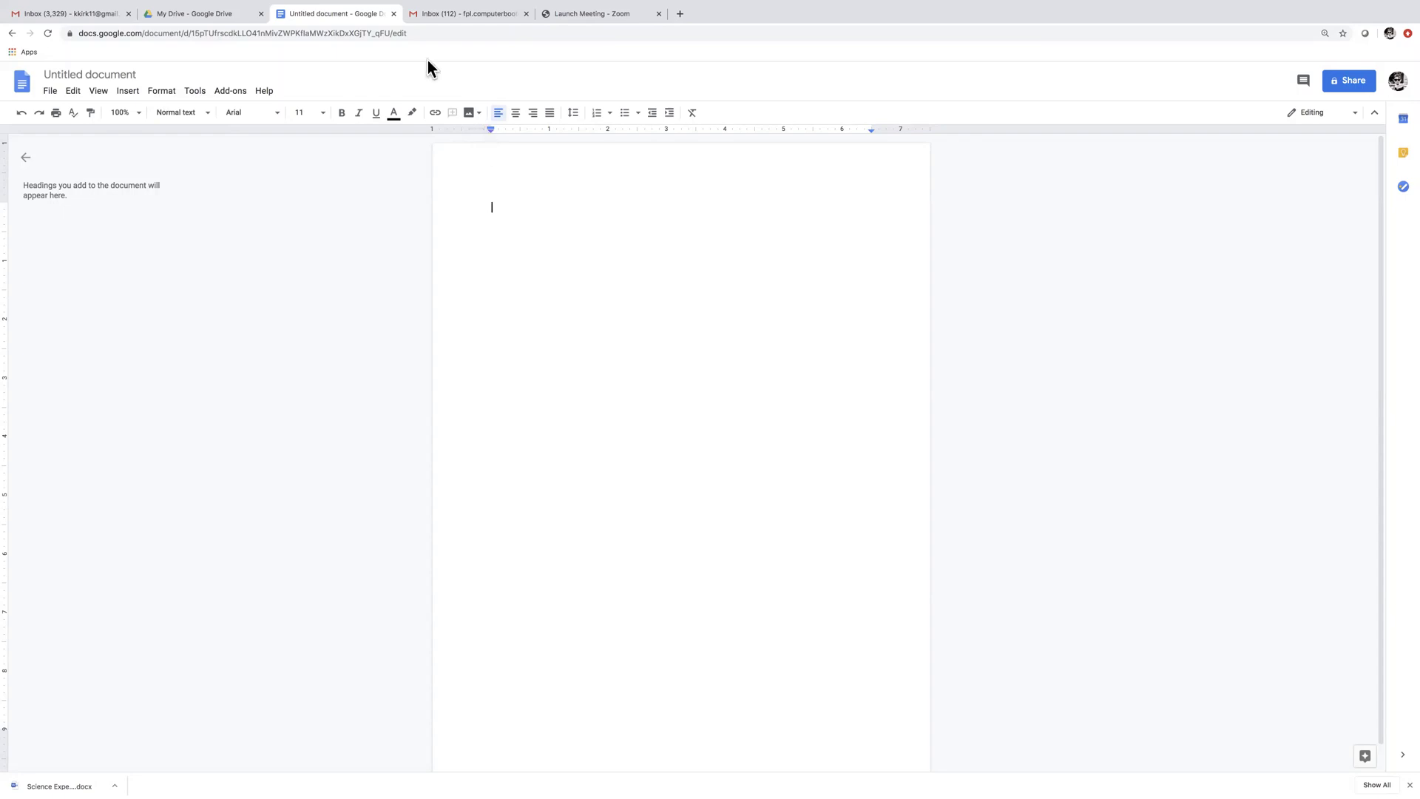
# Close the empty Untitled document tab to get back to My Drive
pyautogui.click(395, 14)
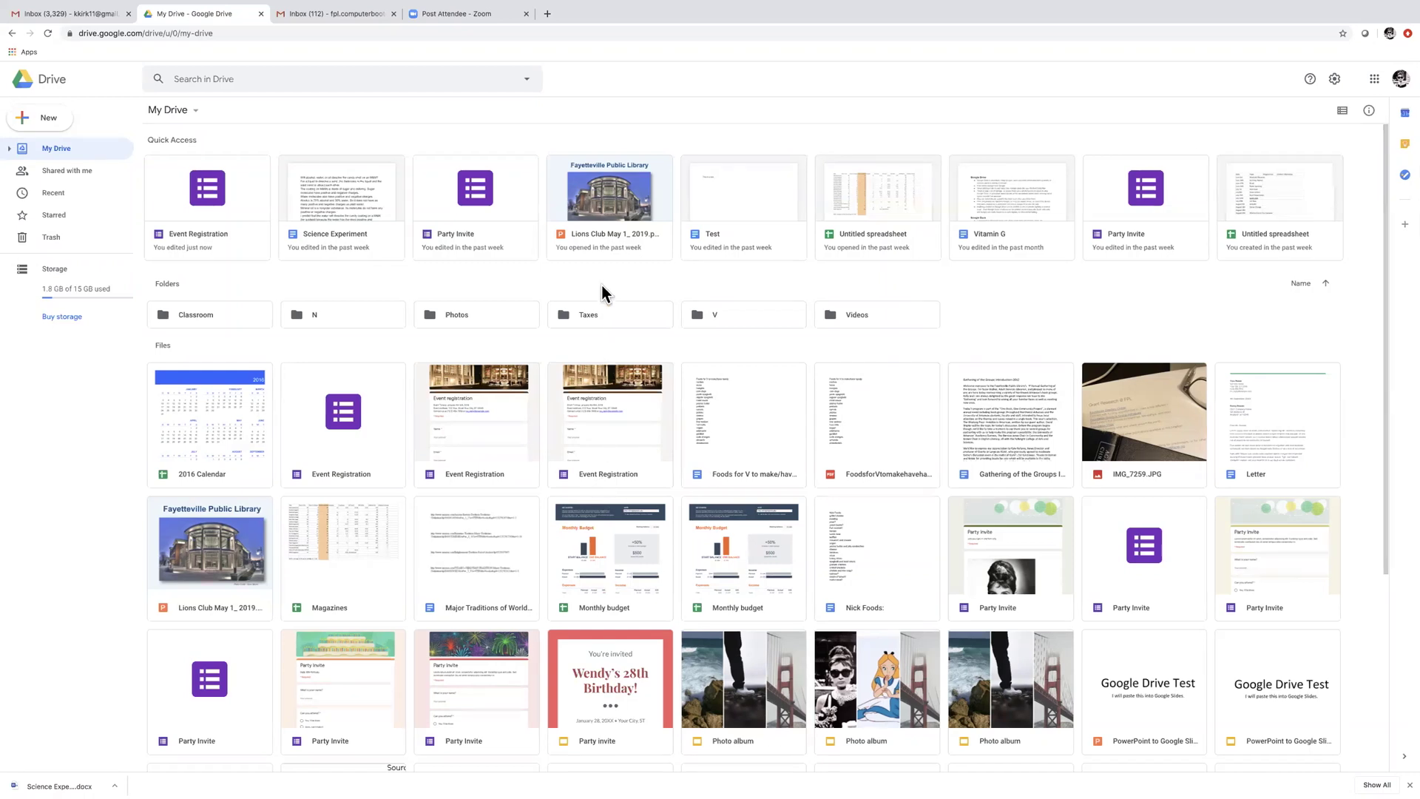
pyautogui.click(1371, 80)
pyautogui.scroll(-3, 1340, 255)
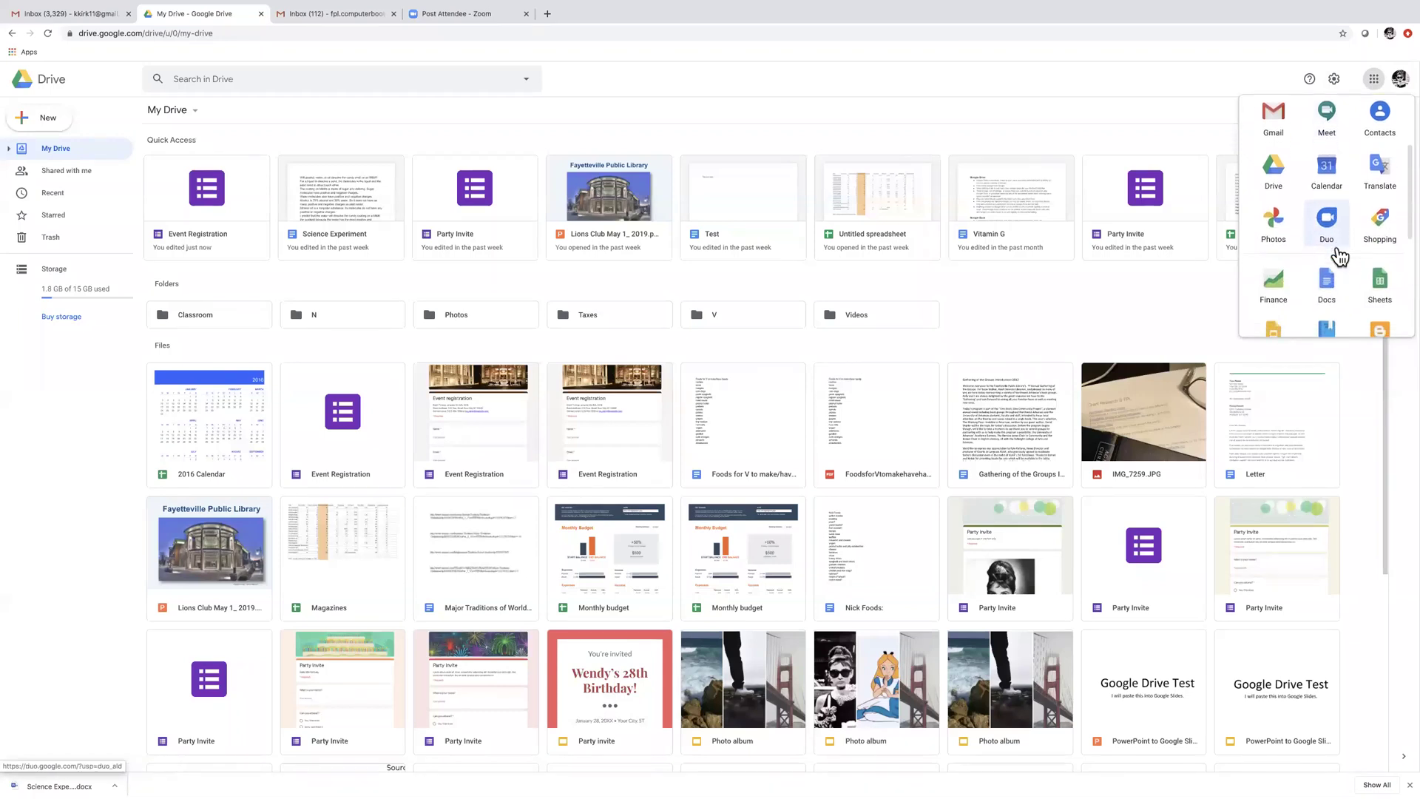
pyautogui.click(1331, 258)
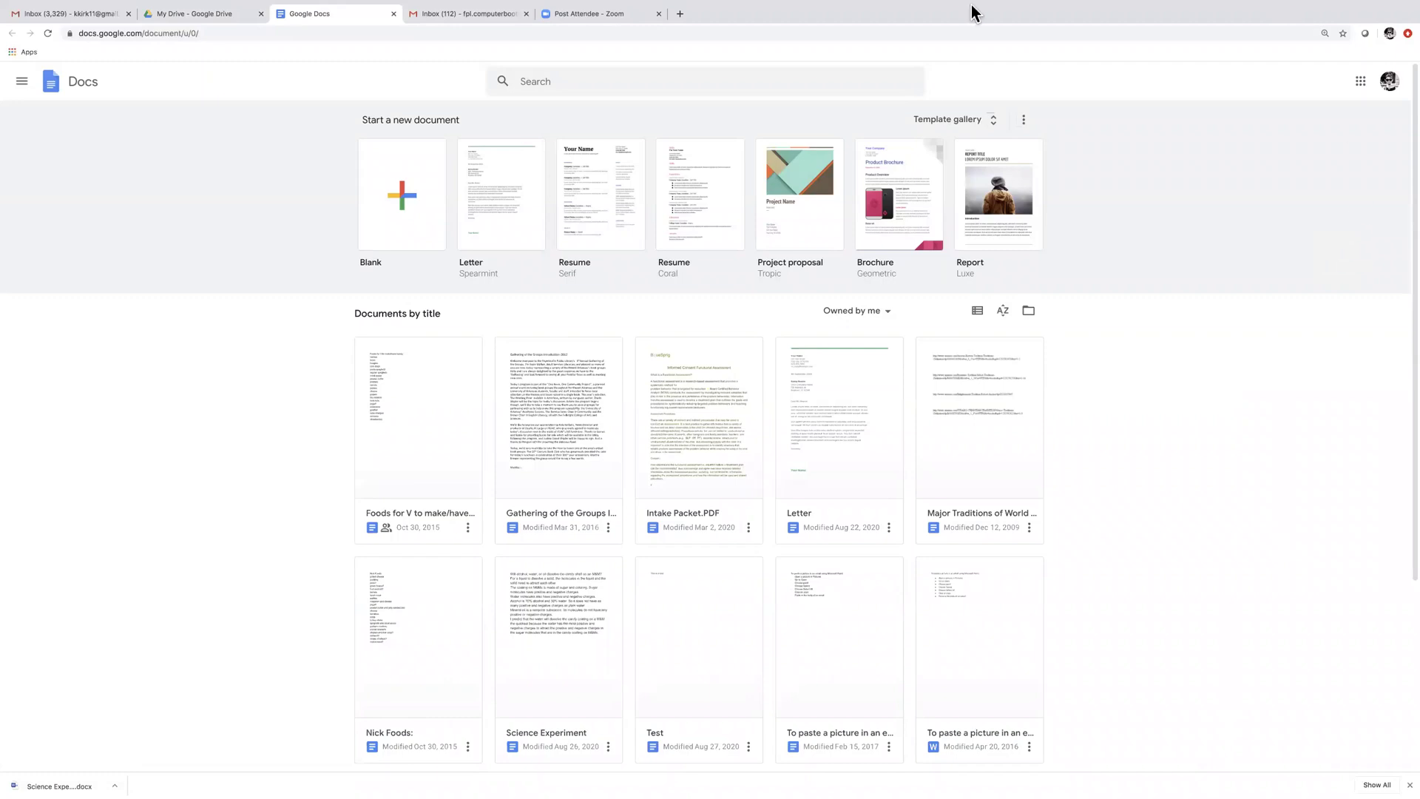
pyautogui.click(393, 14)
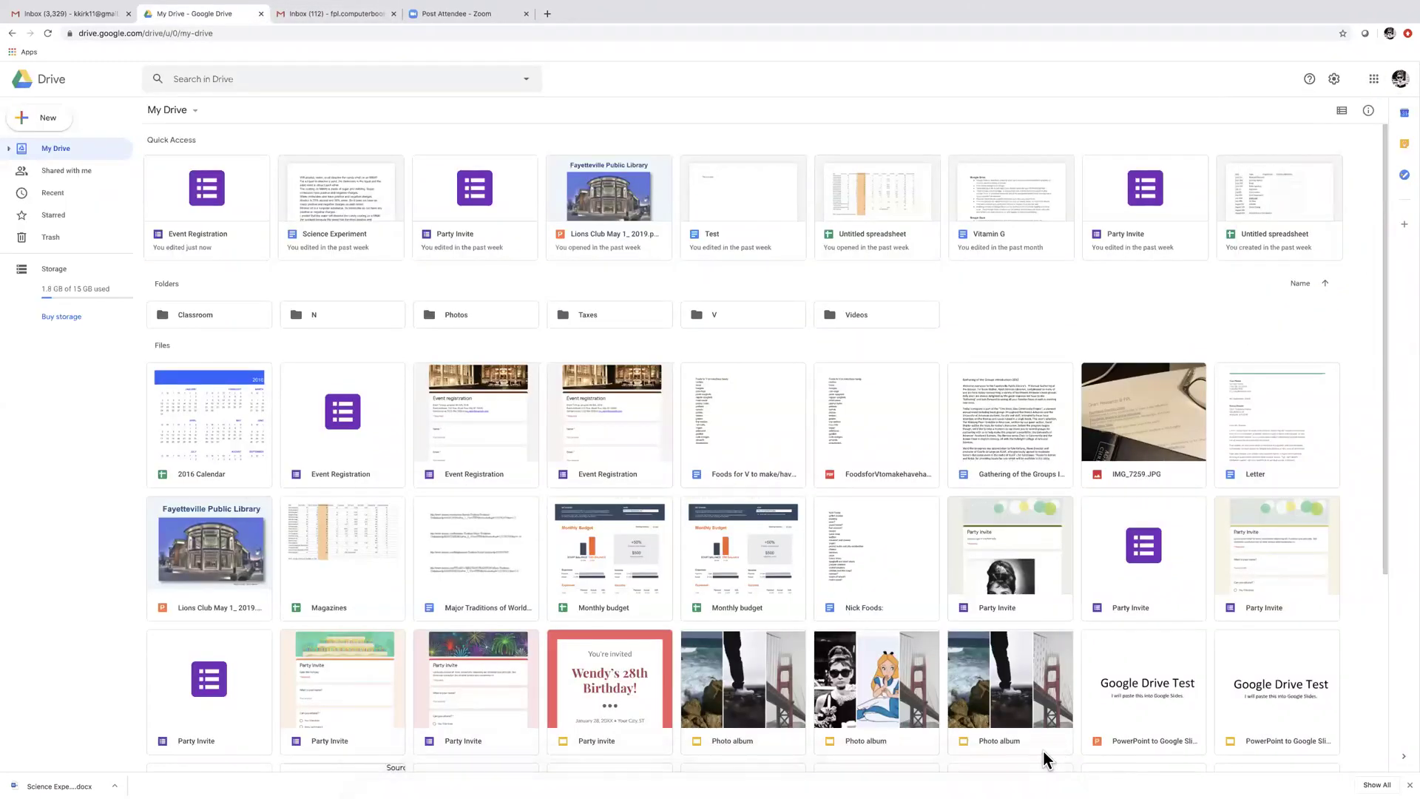
pyautogui.moveTo(848, 780)
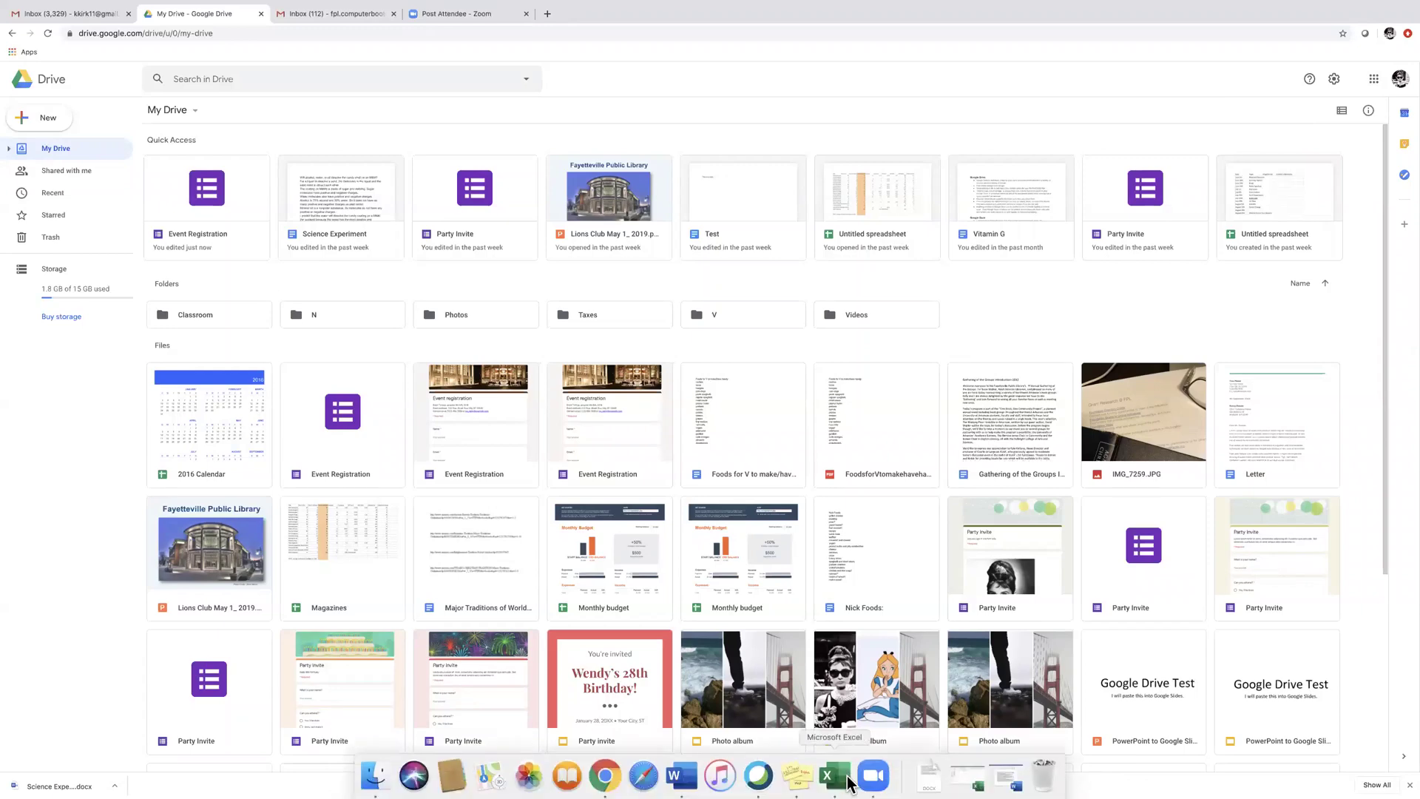
# Copy the full Science Experiment 2020 text in Word, then switch back to Chrome
pyautogui.click(1010, 778)
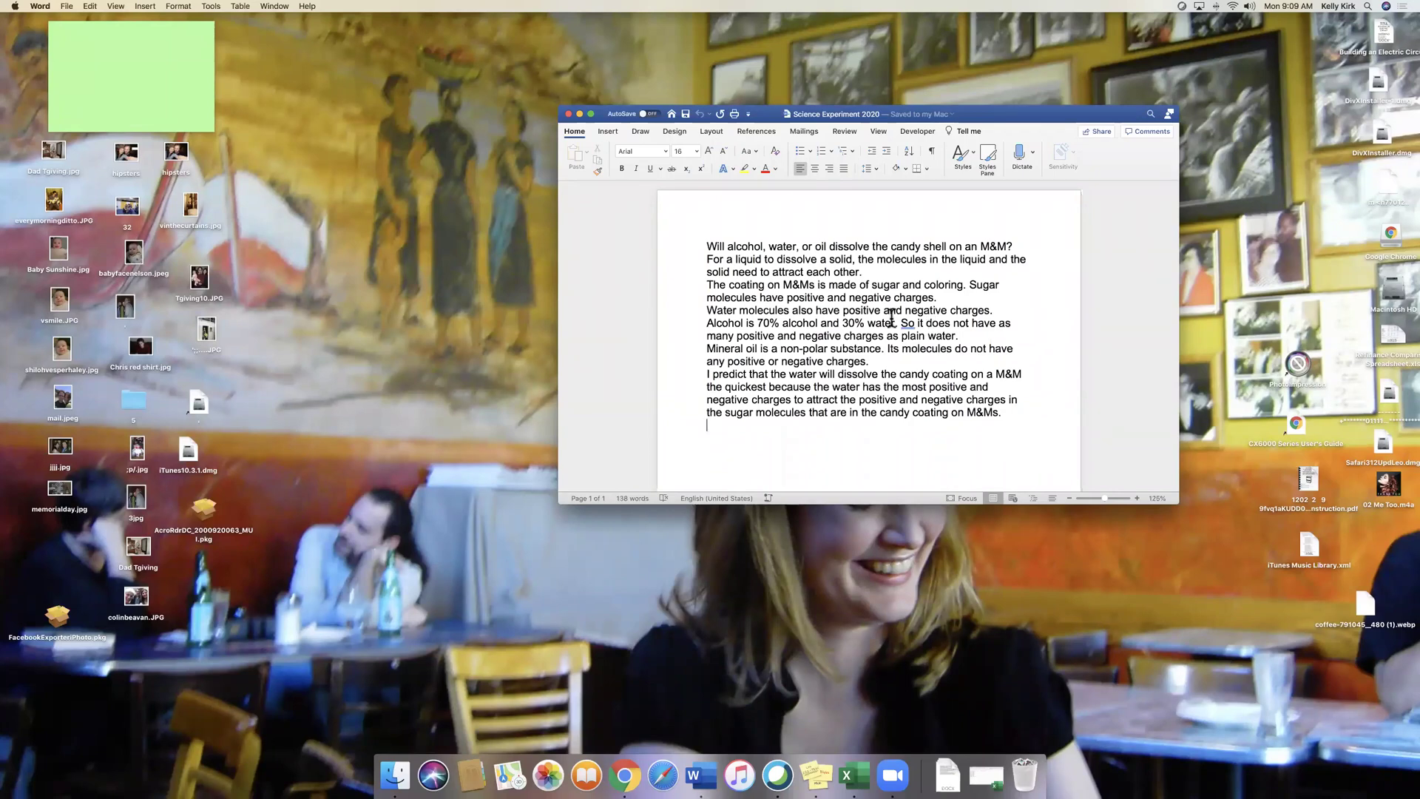
pyautogui.moveTo(714, 246); pyautogui.dragTo(1005, 418)
pyautogui.rightClick(884, 324)
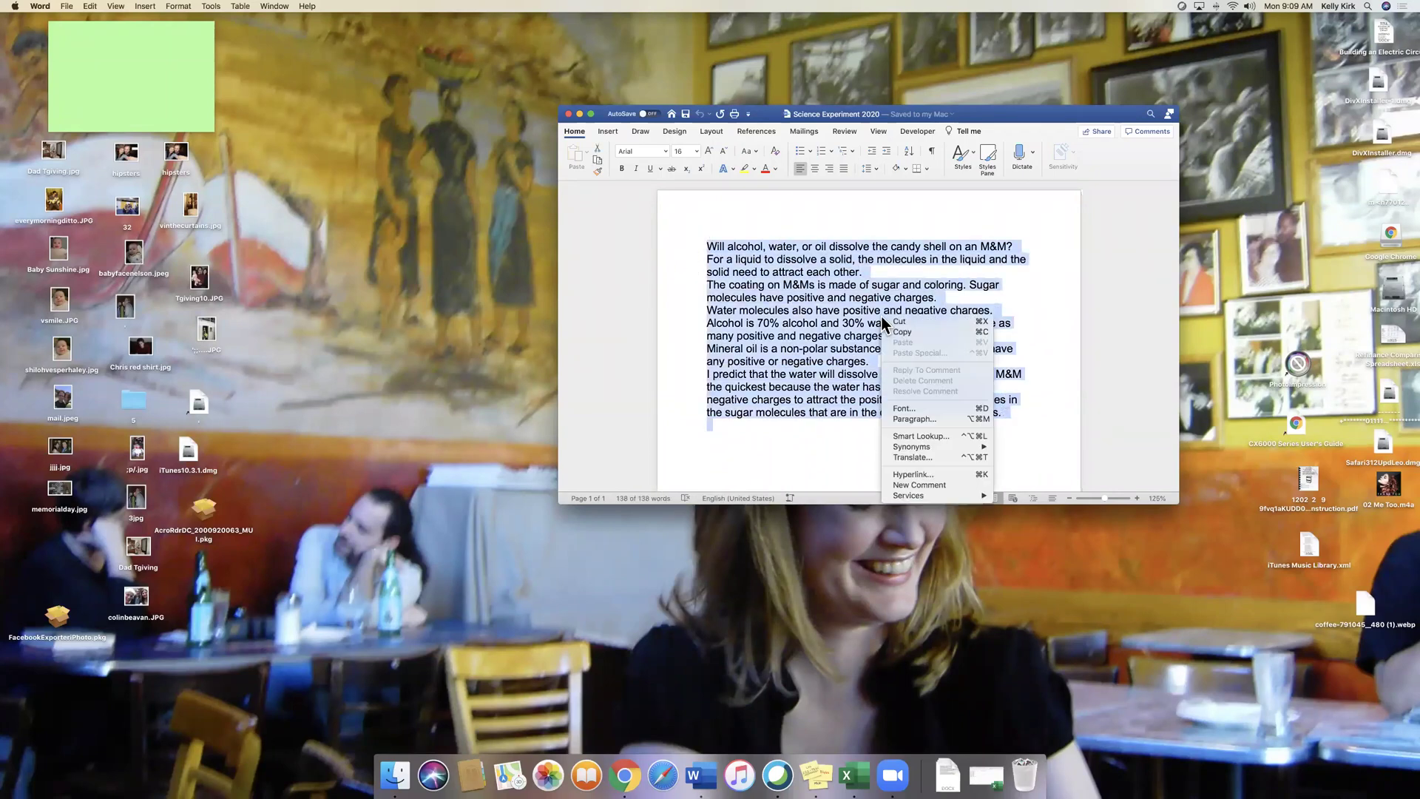
pyautogui.click(908, 334)
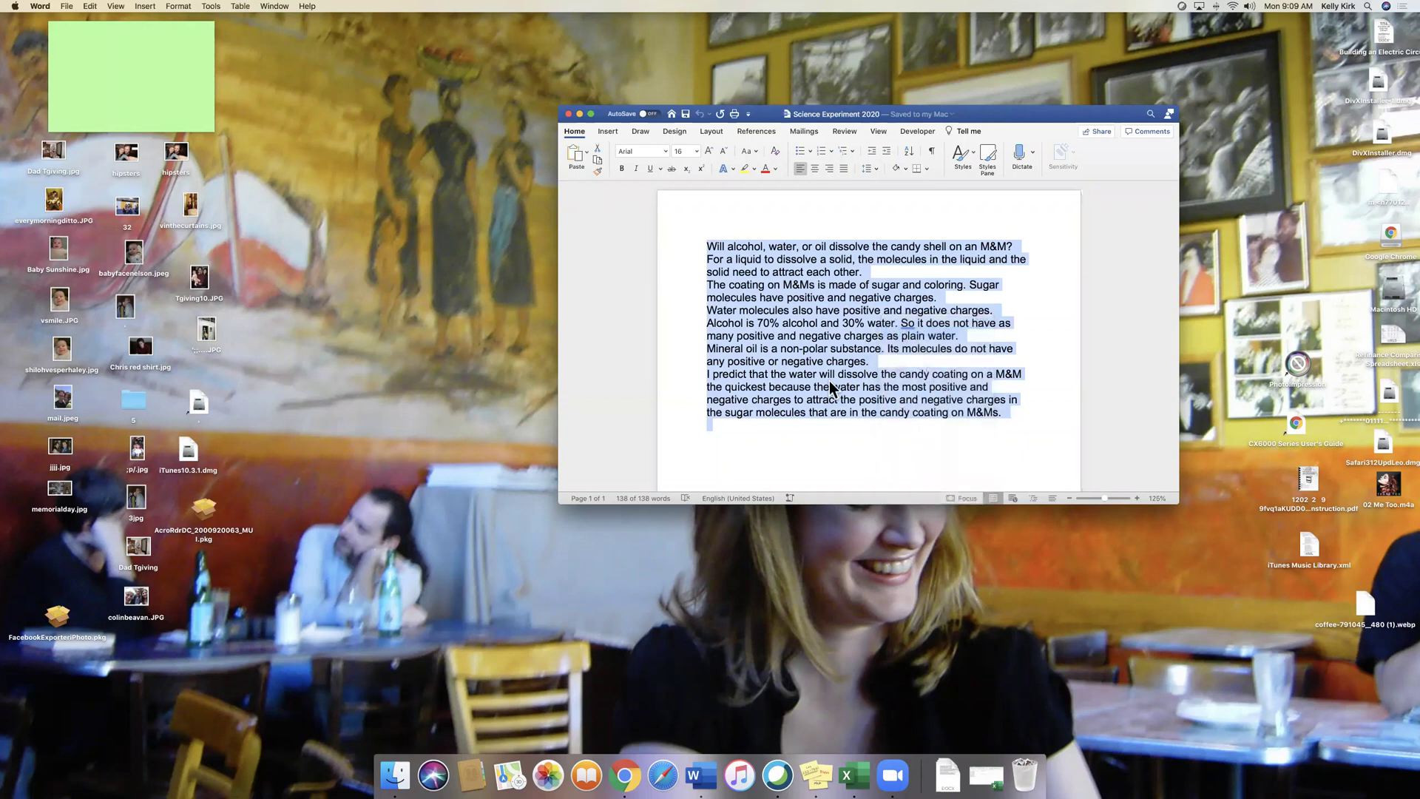
pyautogui.click(626, 778)
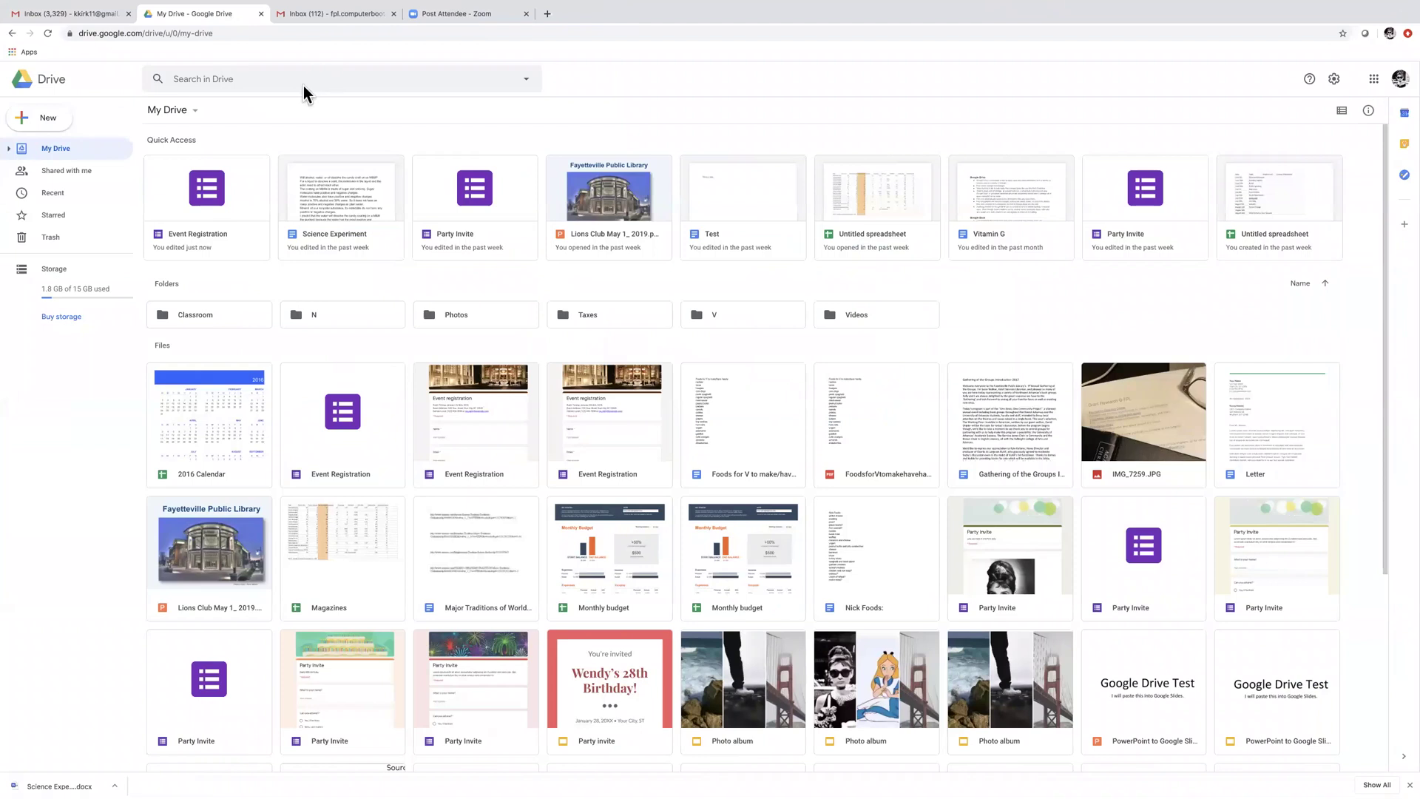
# Create a Blank document through the My Drive menu's Google Docs submenu
pyautogui.click(198, 114)
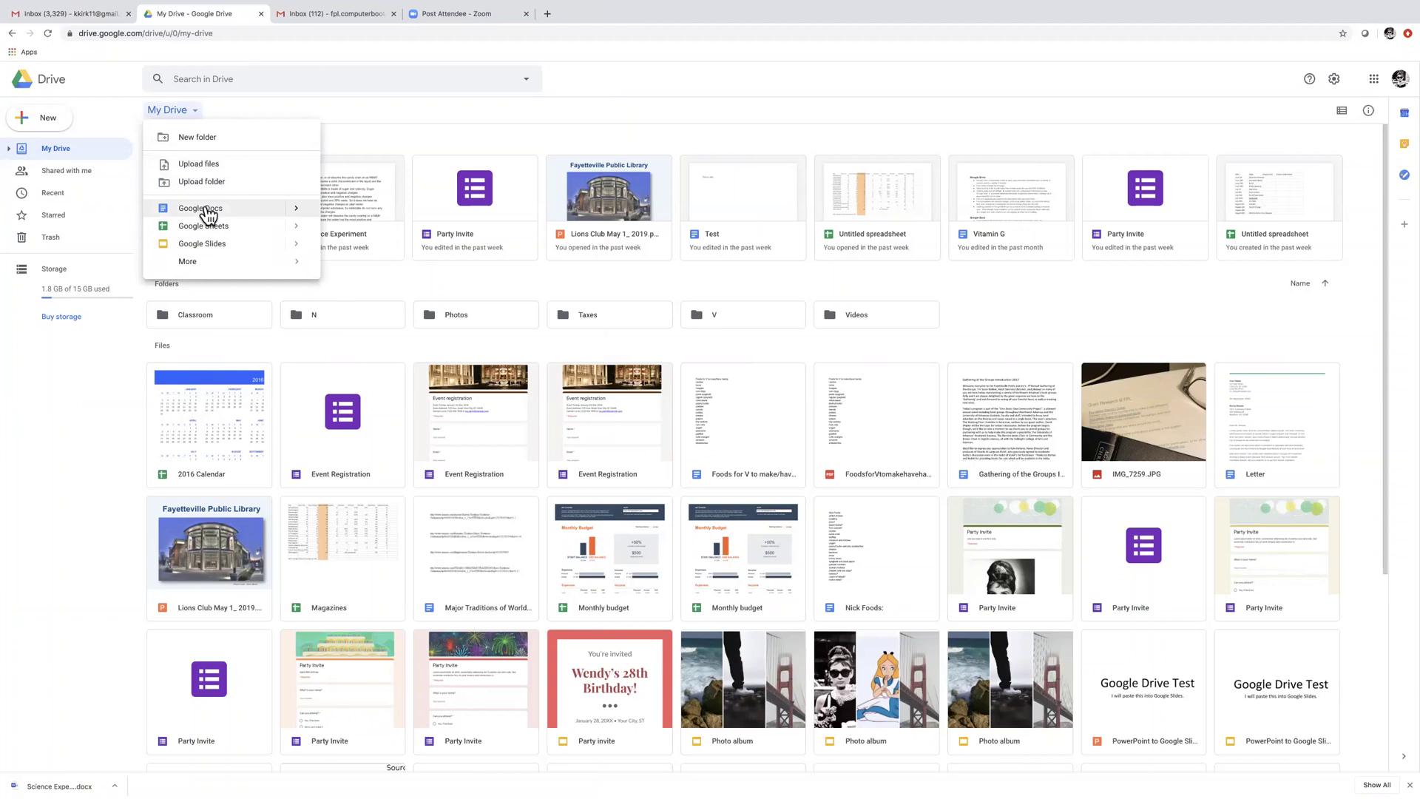
pyautogui.moveTo(310, 213)
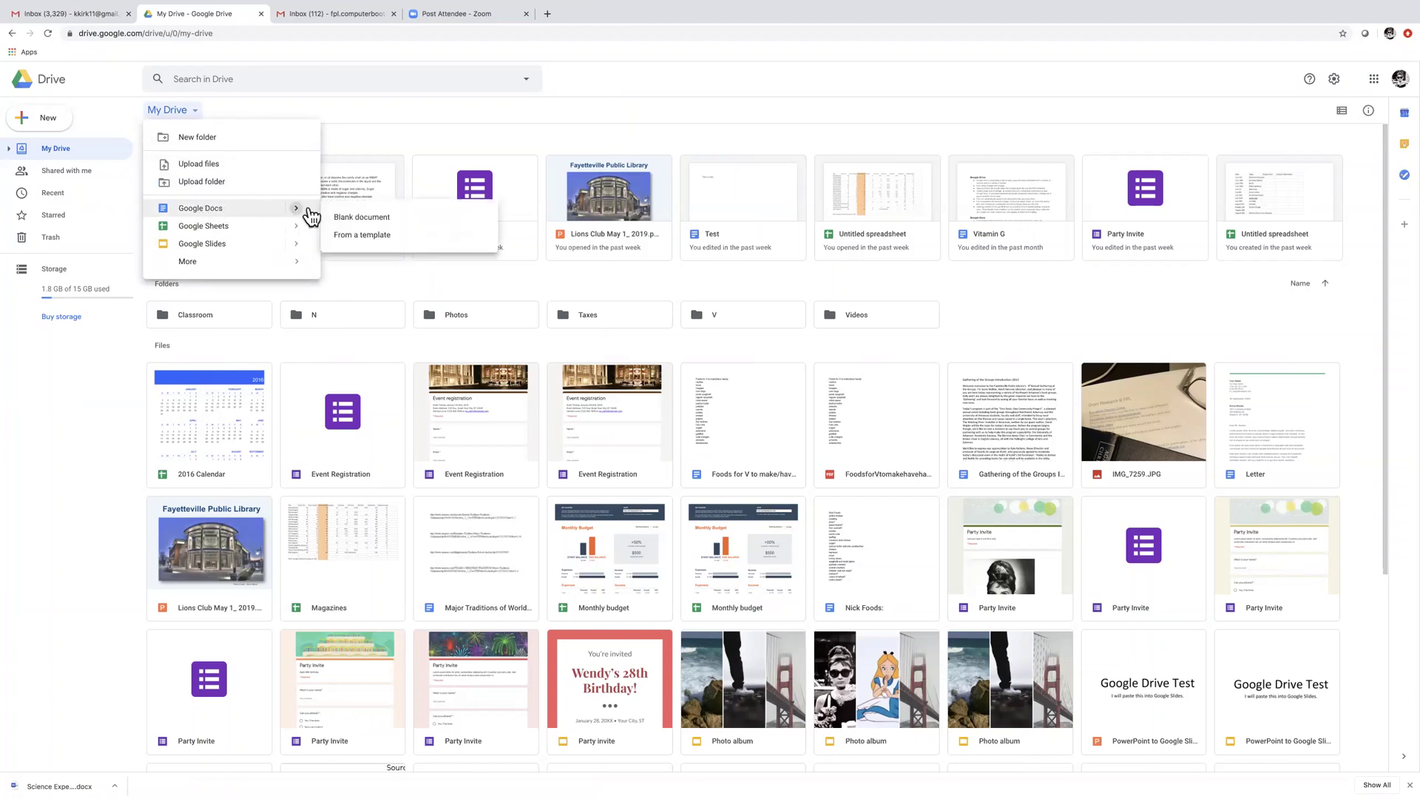
pyautogui.click(361, 217)
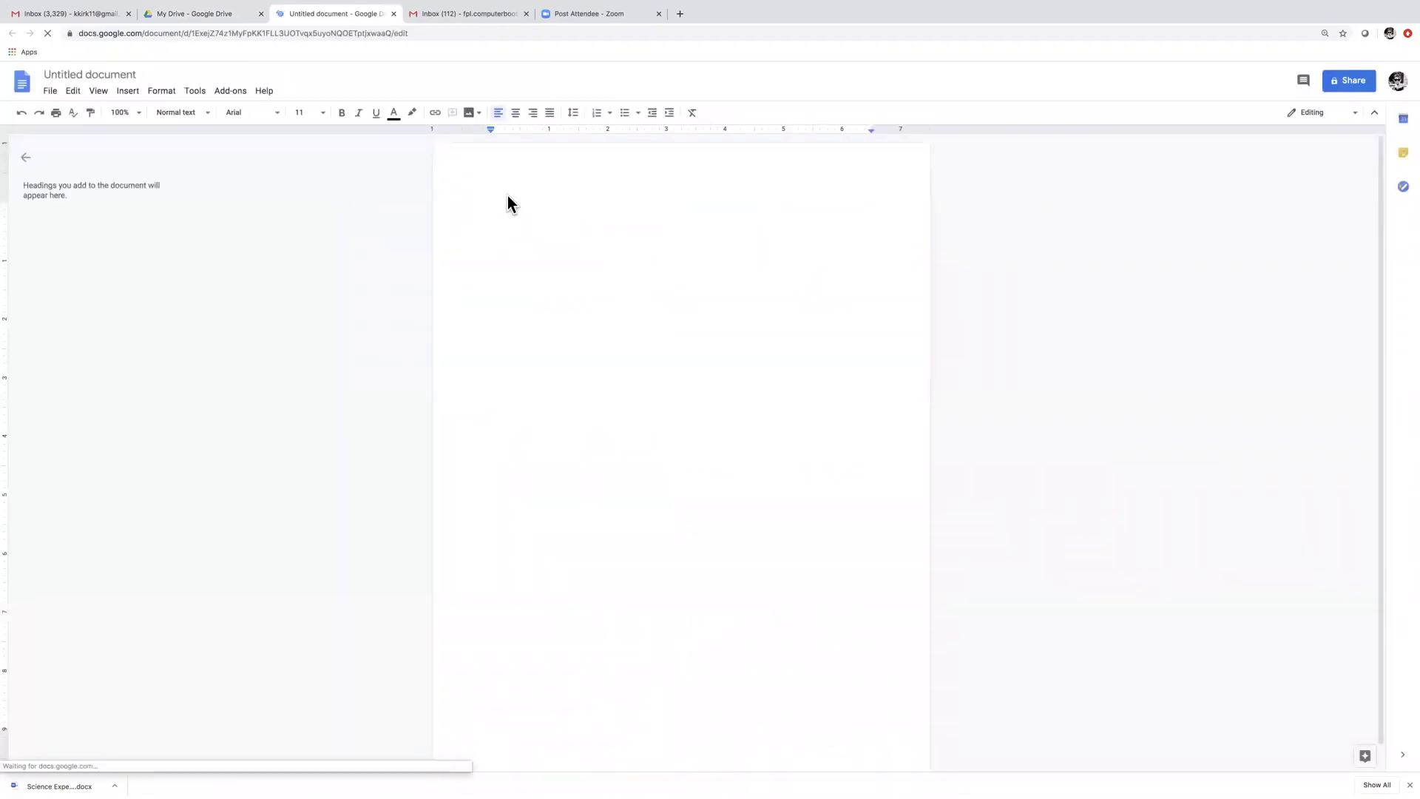
# Paste the M&M experiment text into the new document, then close its tab
pyautogui.rightClick(507, 196)
pyautogui.click(545, 249)
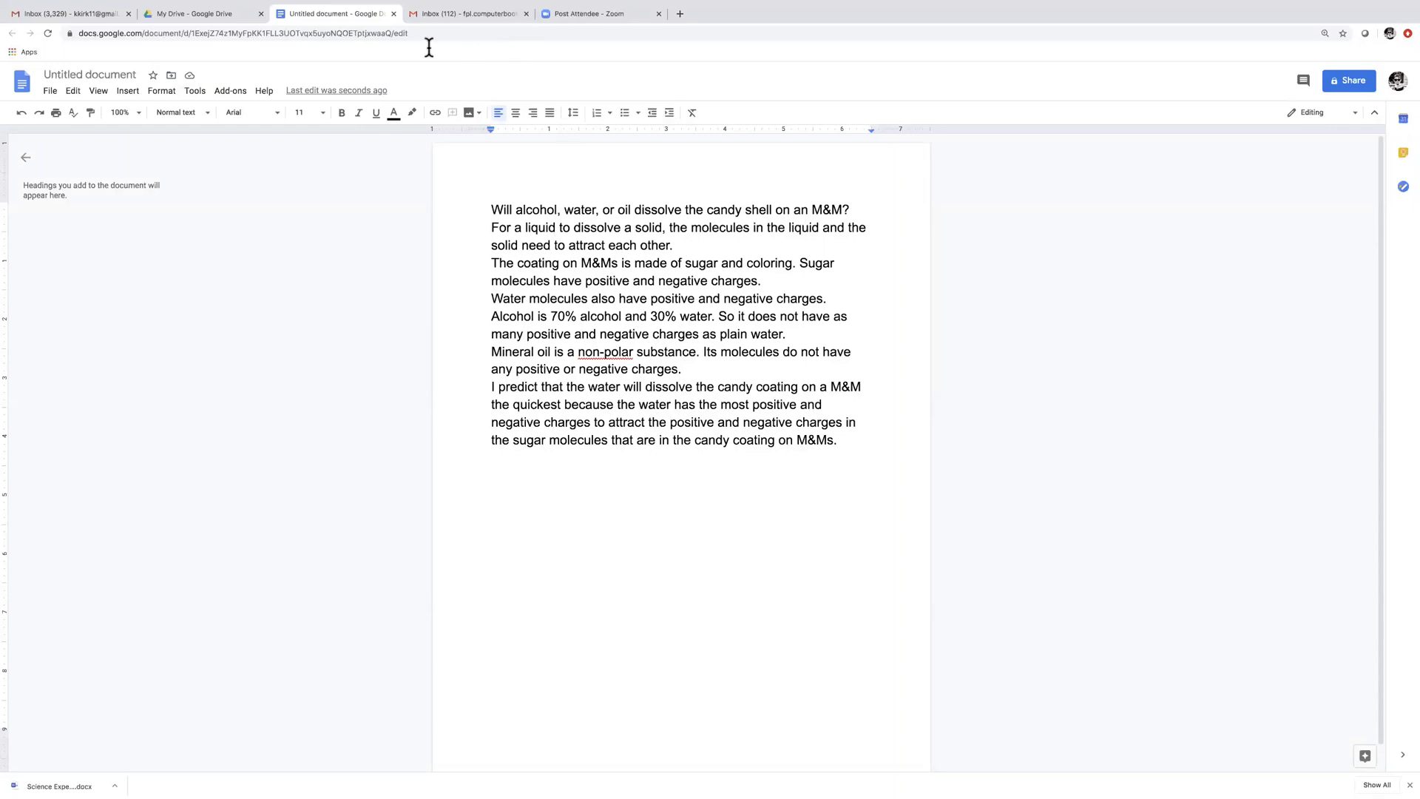
pyautogui.click(394, 14)
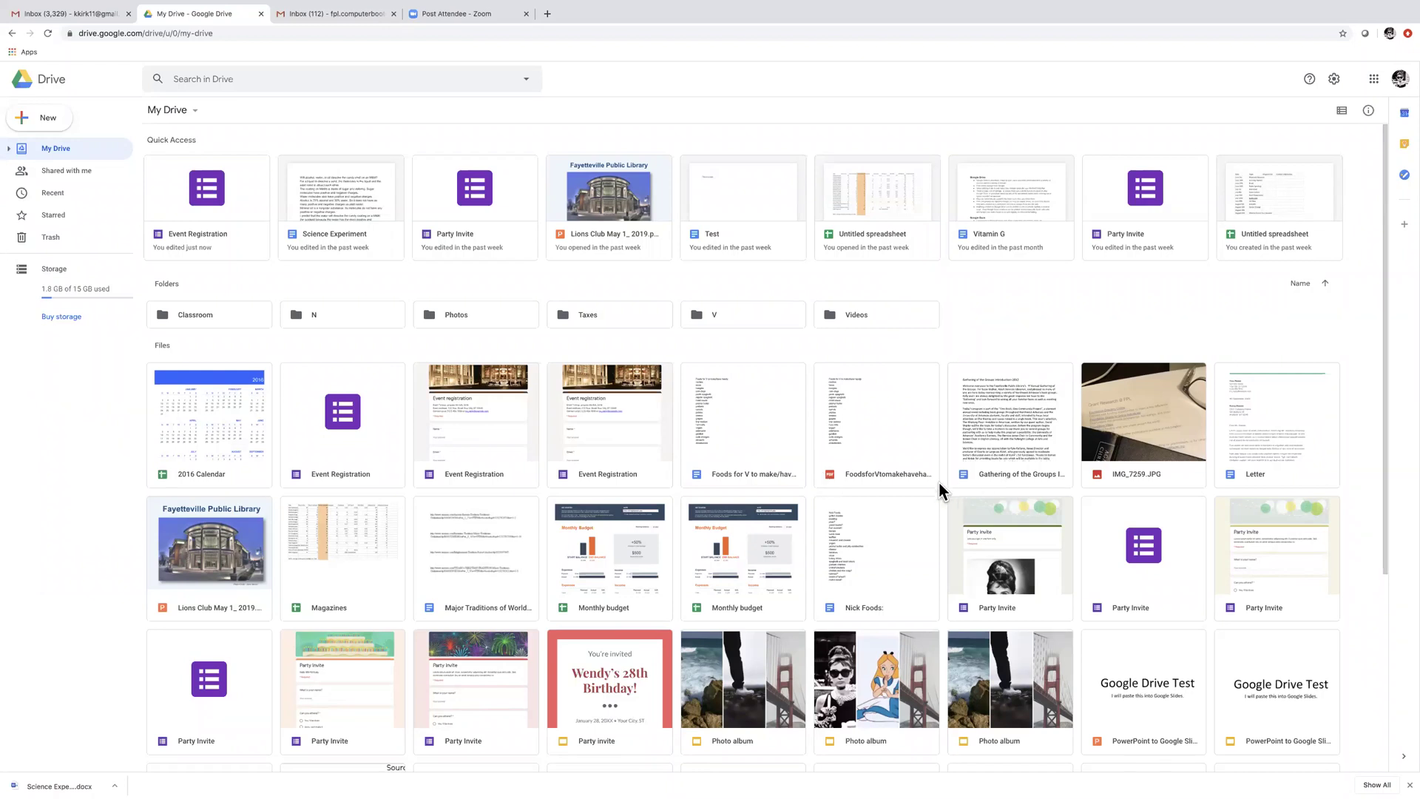
# Open the Vitamin G document from Drive and show its File menu
pyautogui.doubleClick(1014, 241)
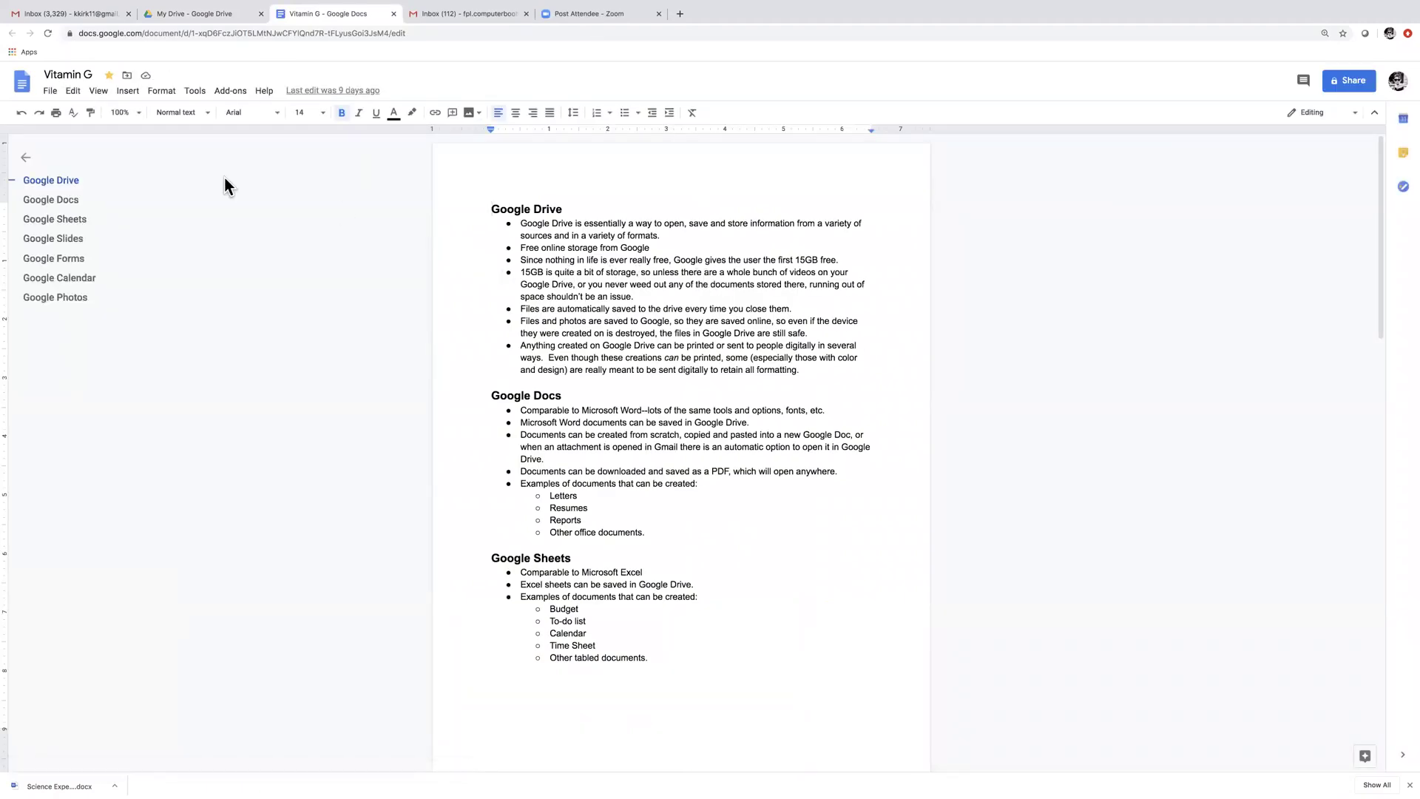
pyautogui.click(50, 95)
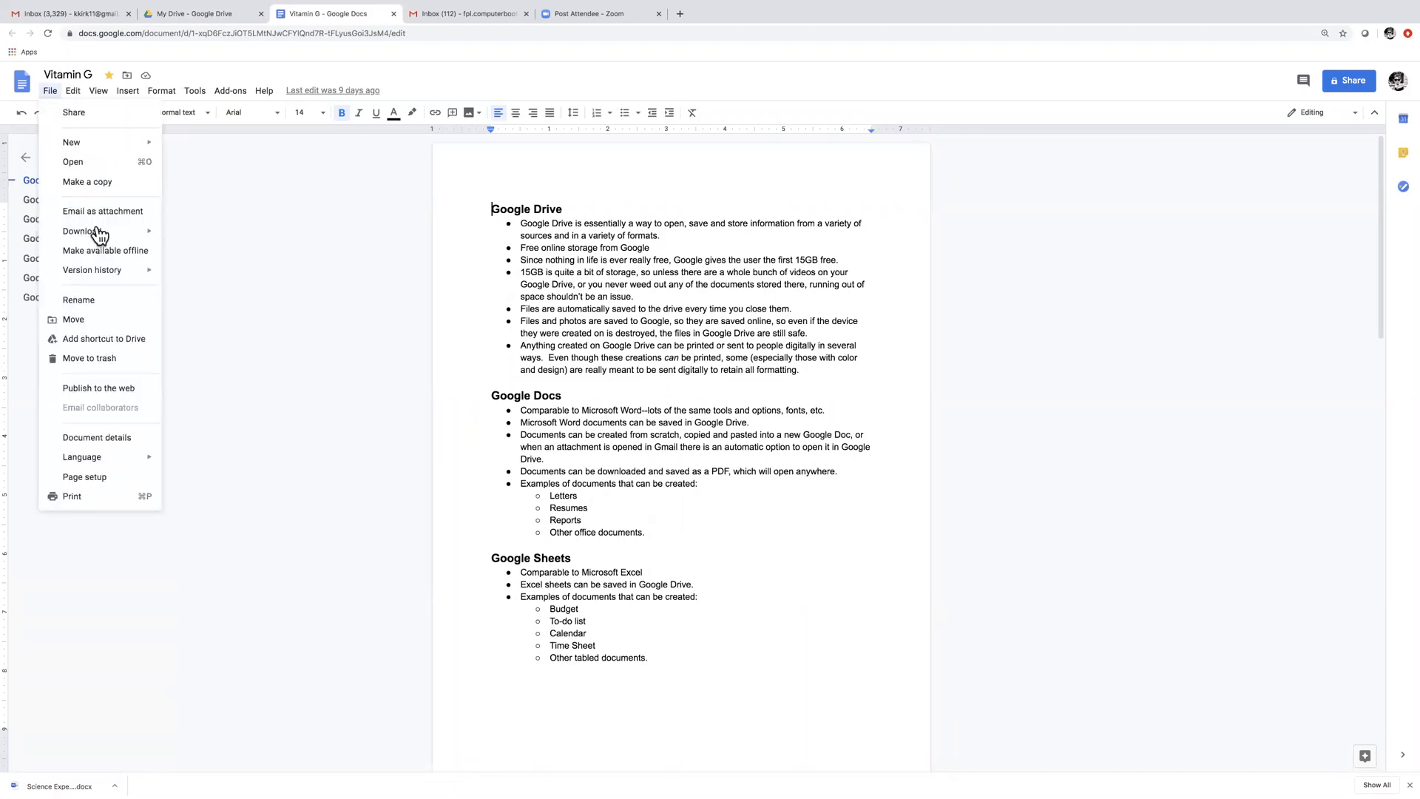
# Reset the Vitamin G page to Actual Size in Chrome, then Zoom In twice
pyautogui.scroll(5, 118, 234)
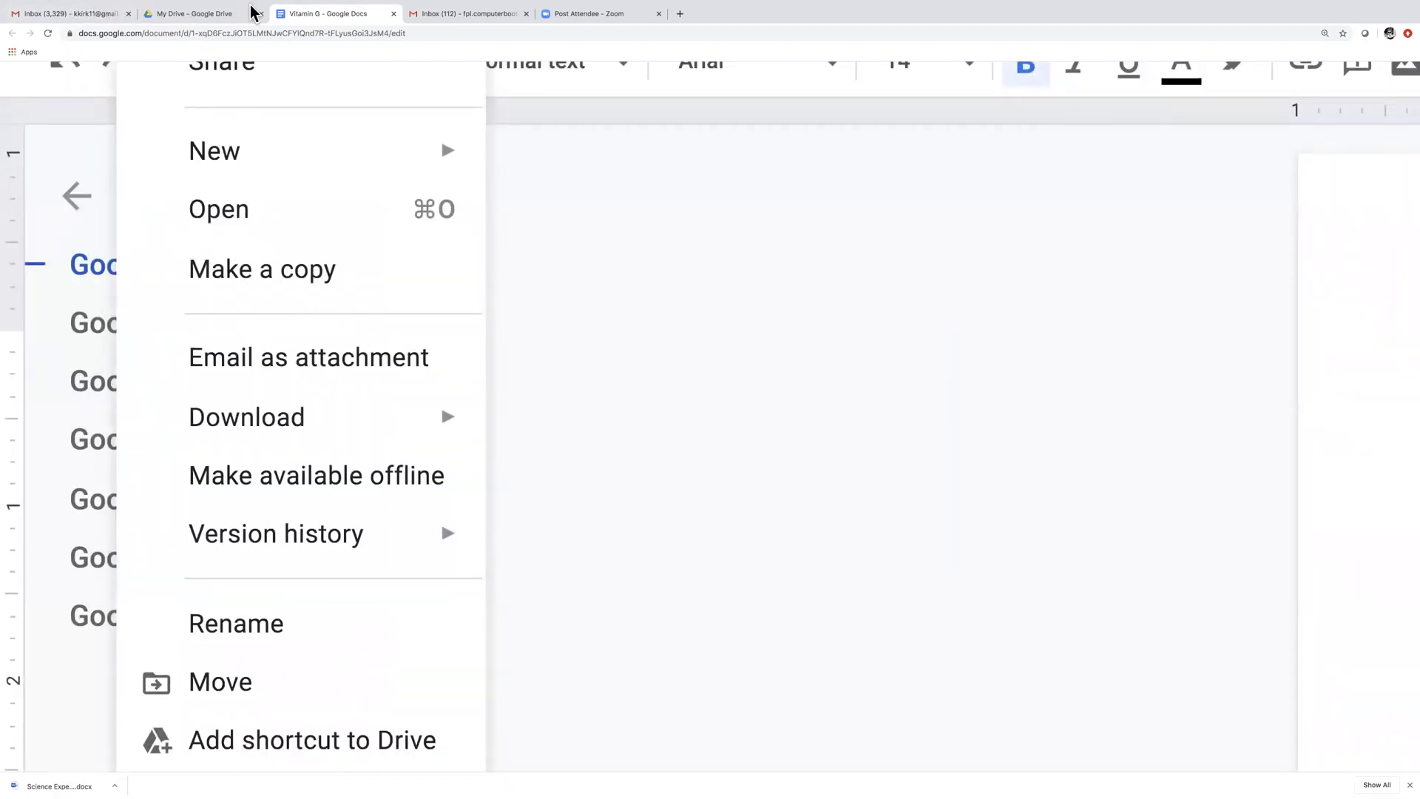
pyautogui.moveTo(172, 6)
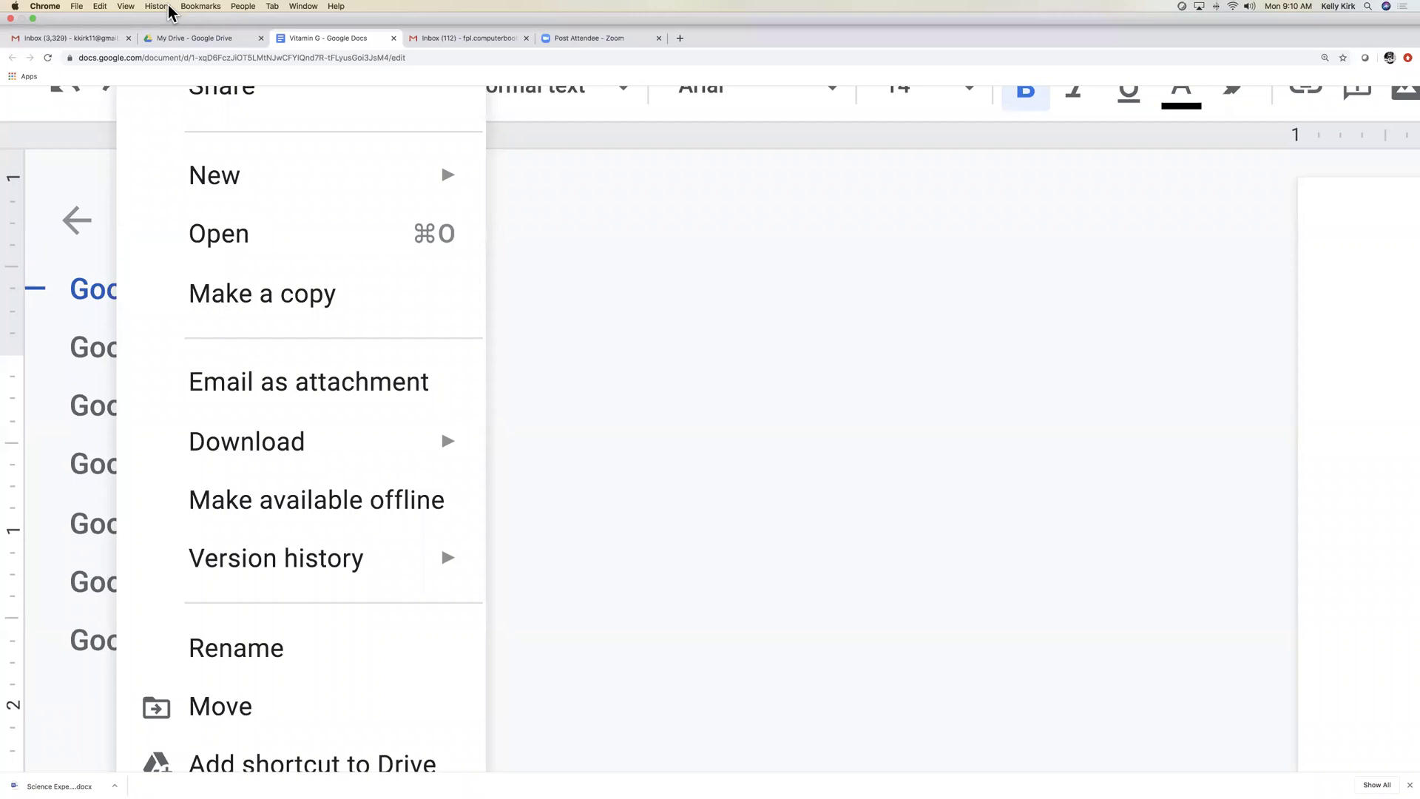
pyautogui.click(127, 5)
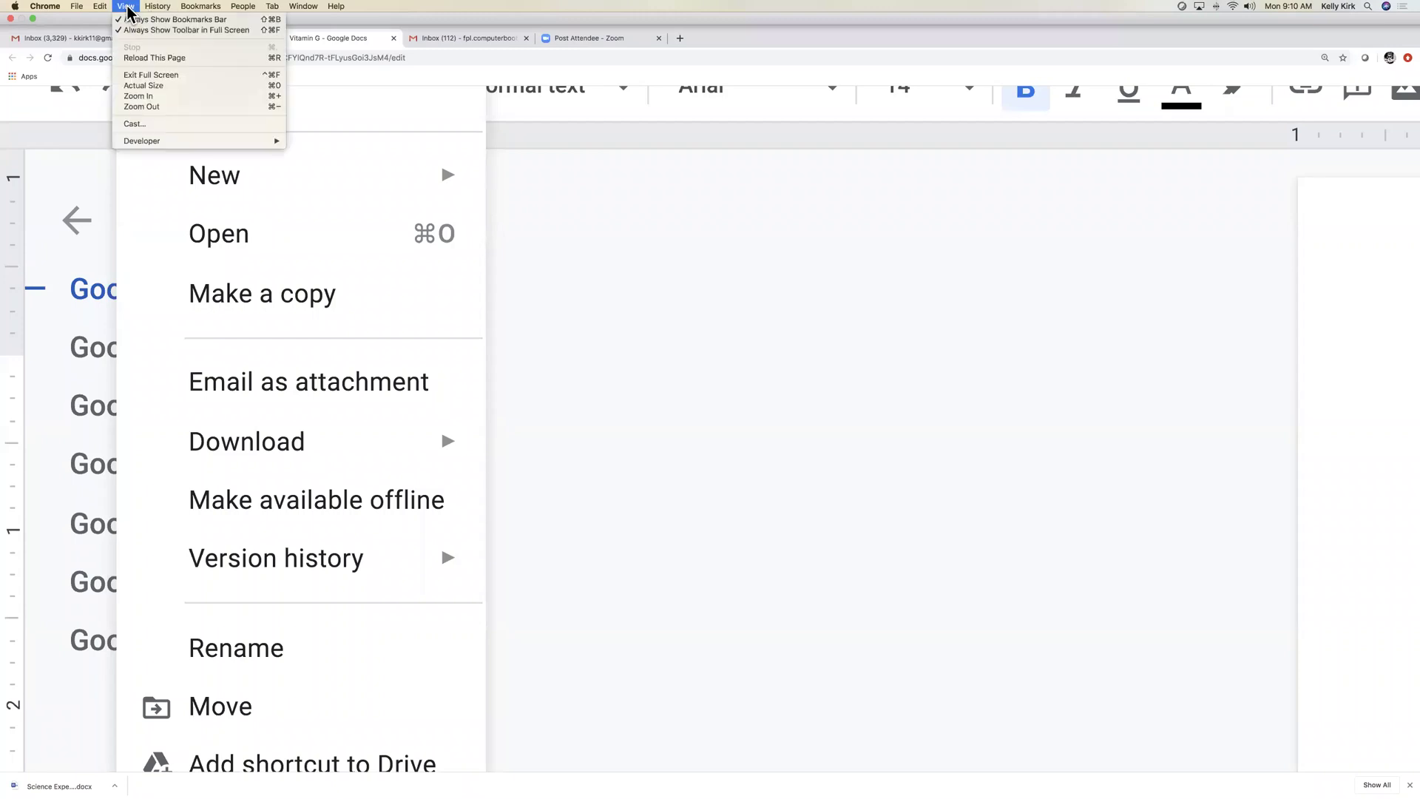
pyautogui.click(150, 87)
pyautogui.moveTo(148, 90)
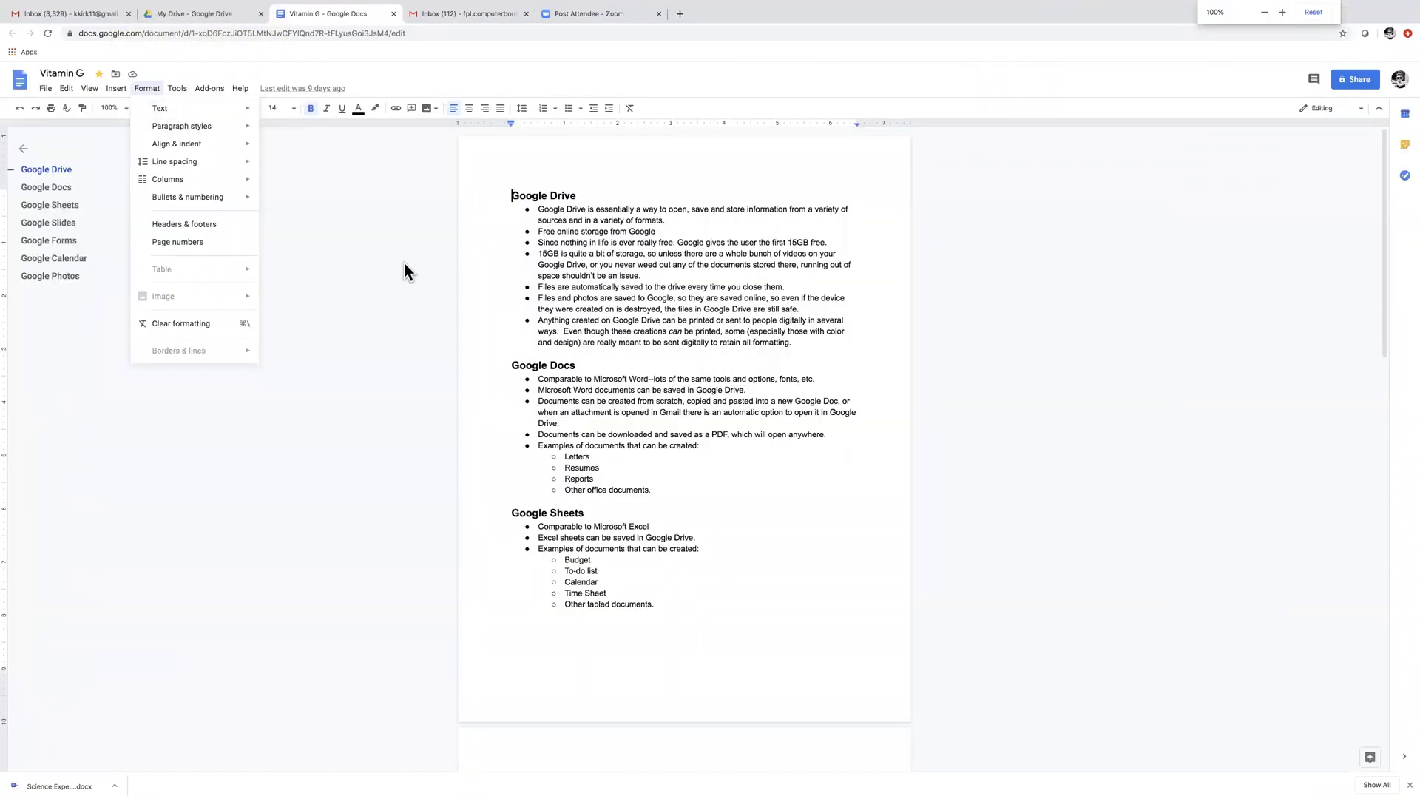
pyautogui.click(331, 222)
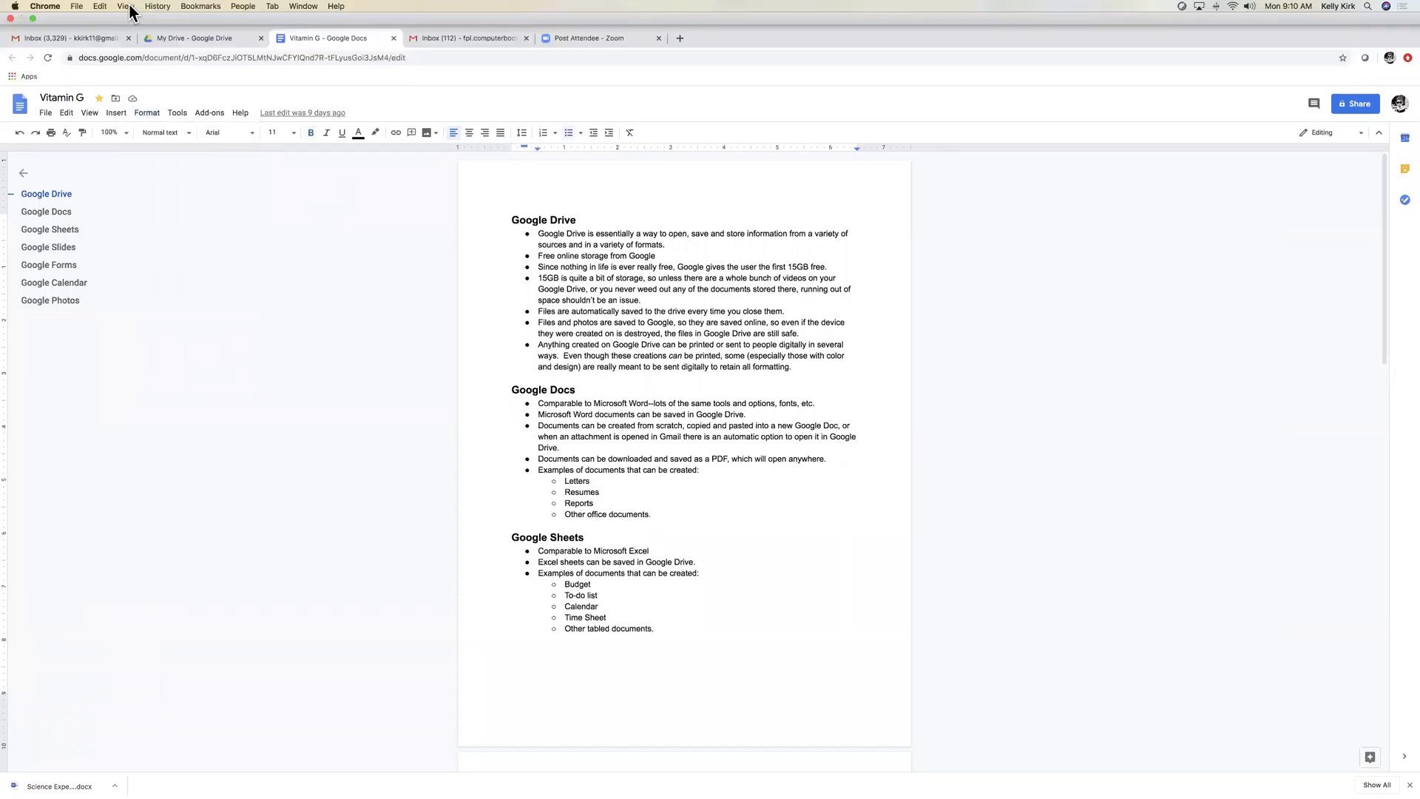
pyautogui.click(130, 7)
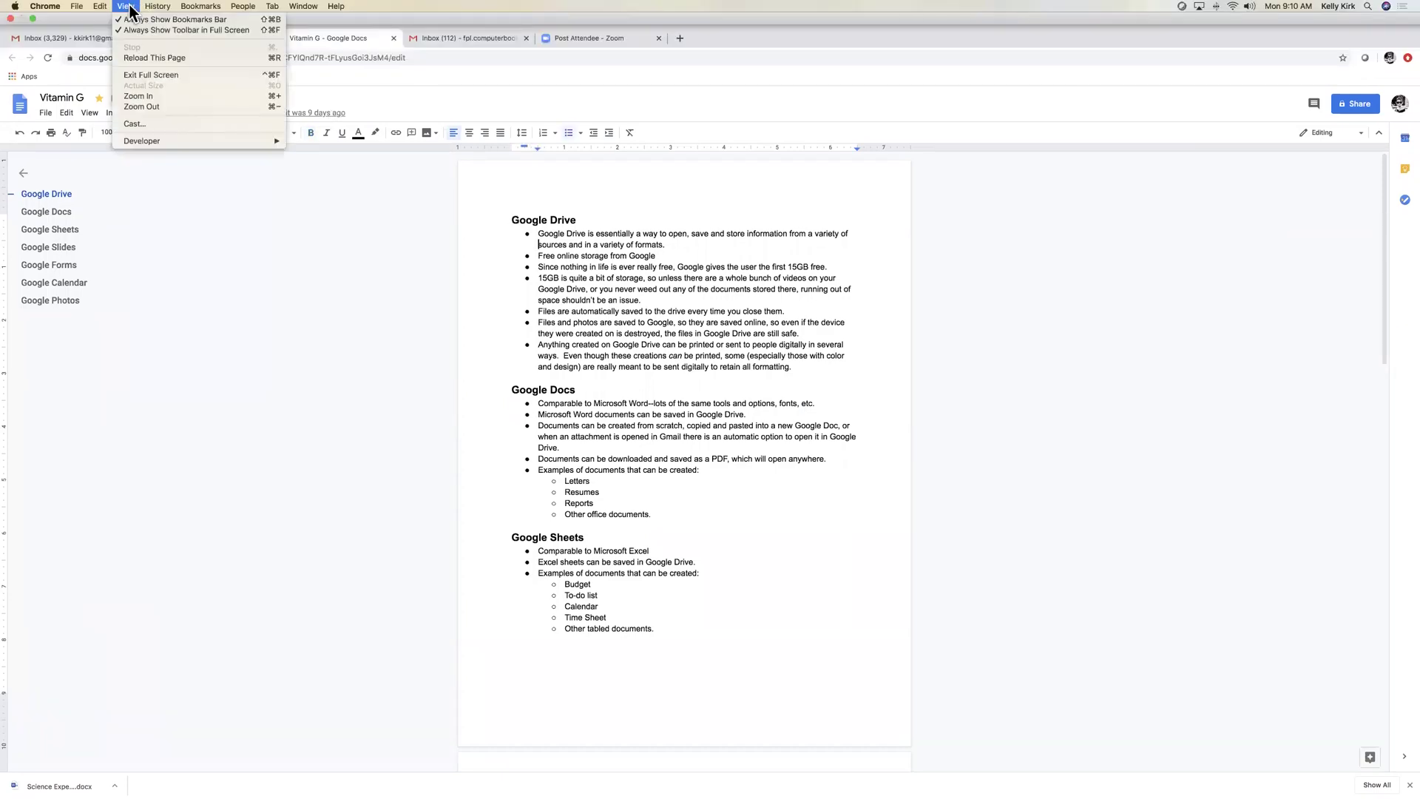
pyautogui.click(158, 97)
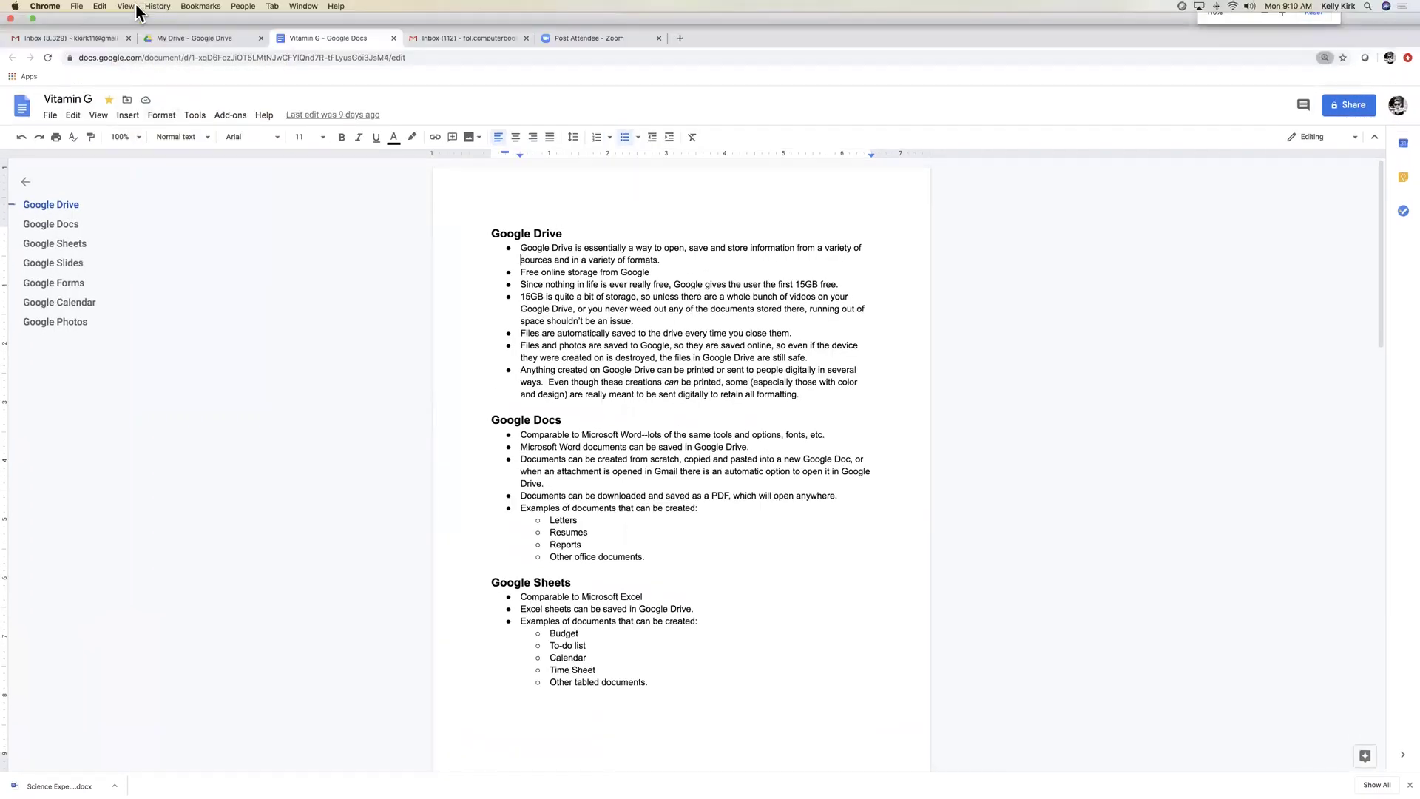
pyautogui.click(135, 7)
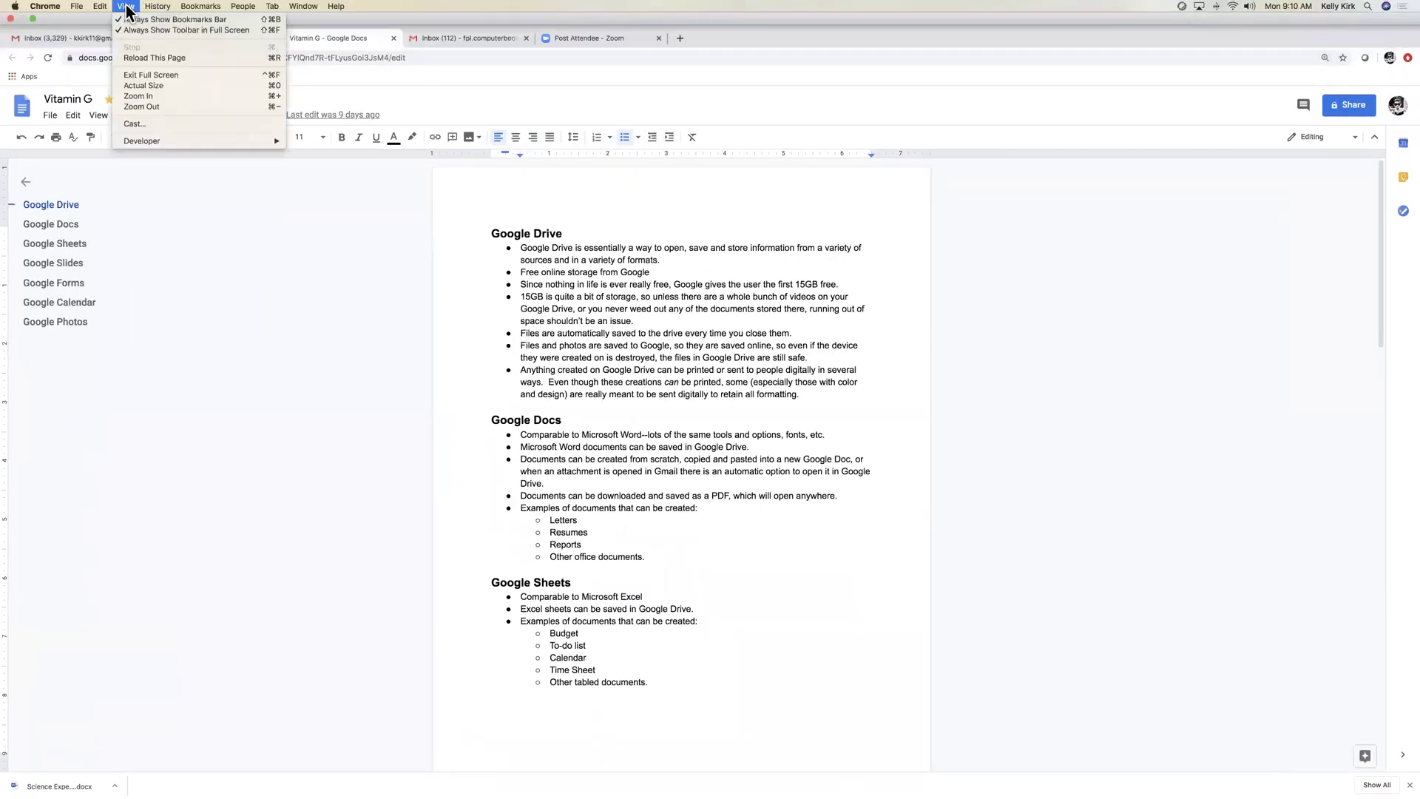
pyautogui.click(161, 98)
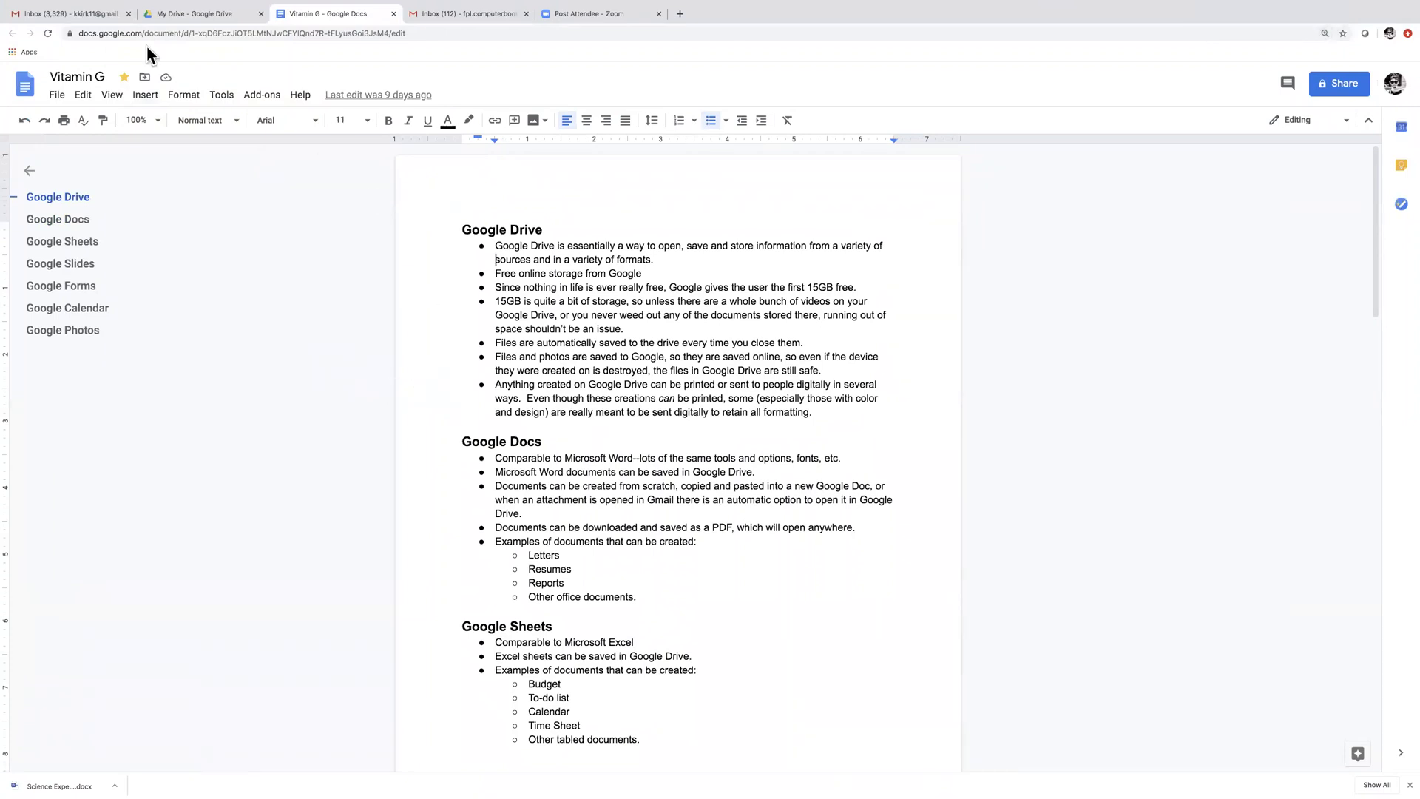
# Browse the File > Download formats without downloading, then close the Vitamin G tab
pyautogui.click(57, 96)
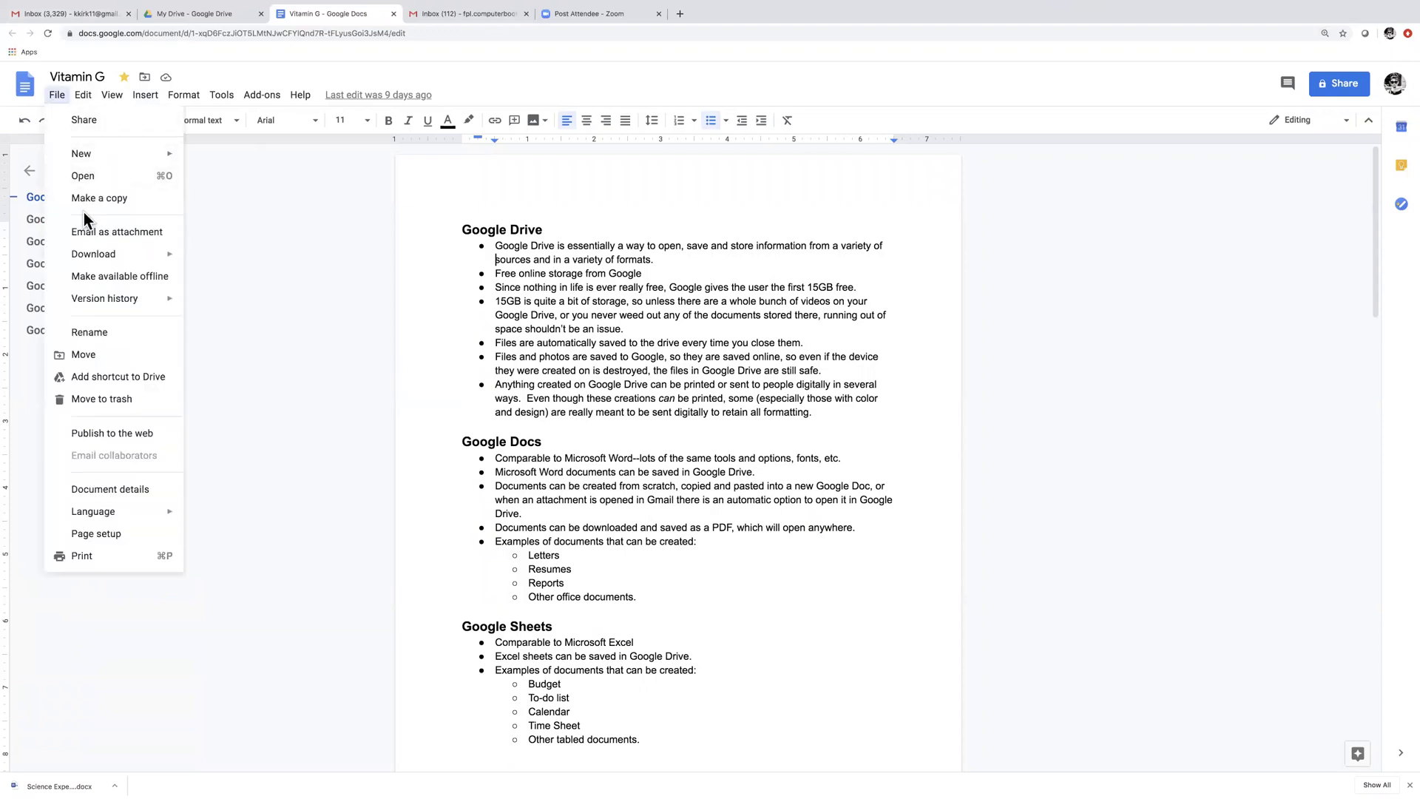
pyautogui.moveTo(111, 259)
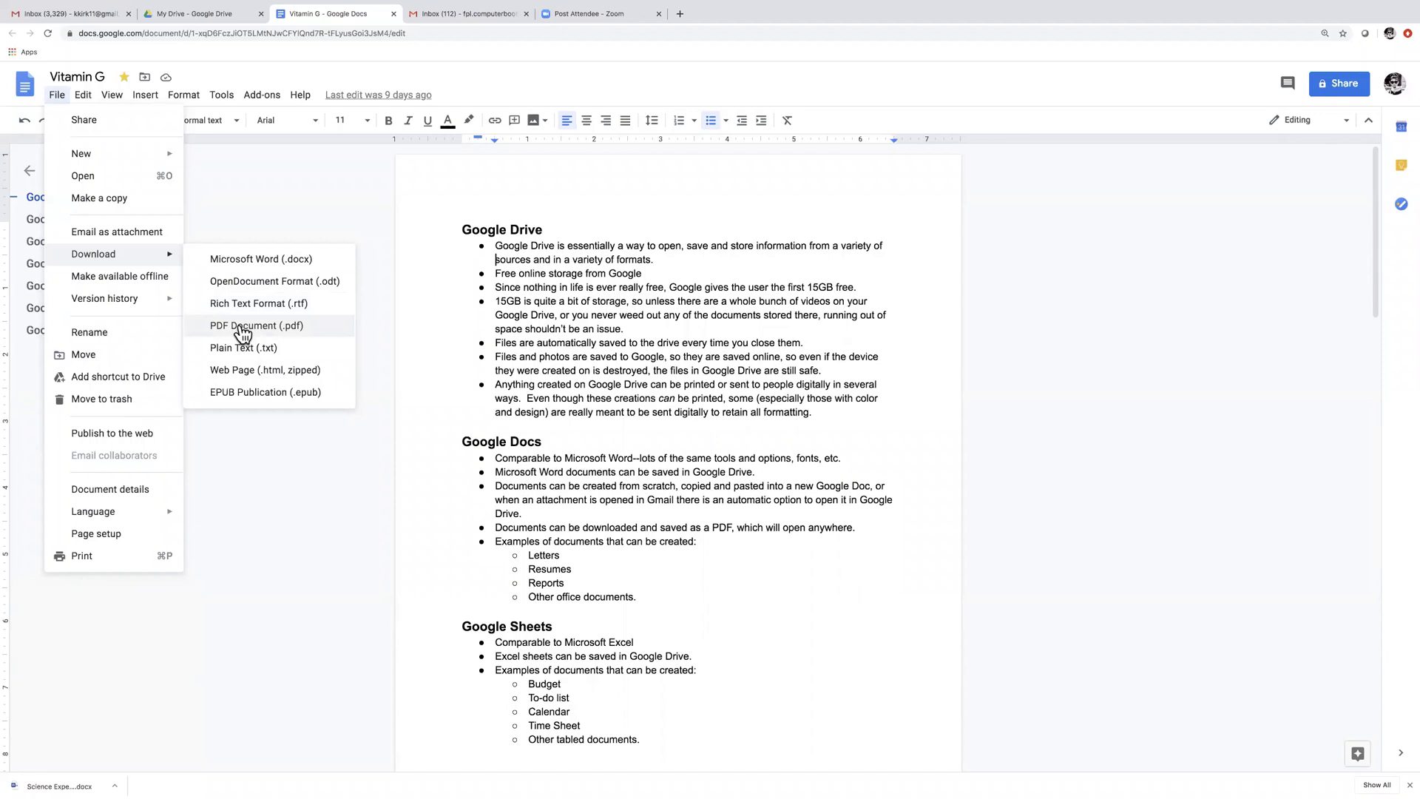
pyautogui.click(309, 528)
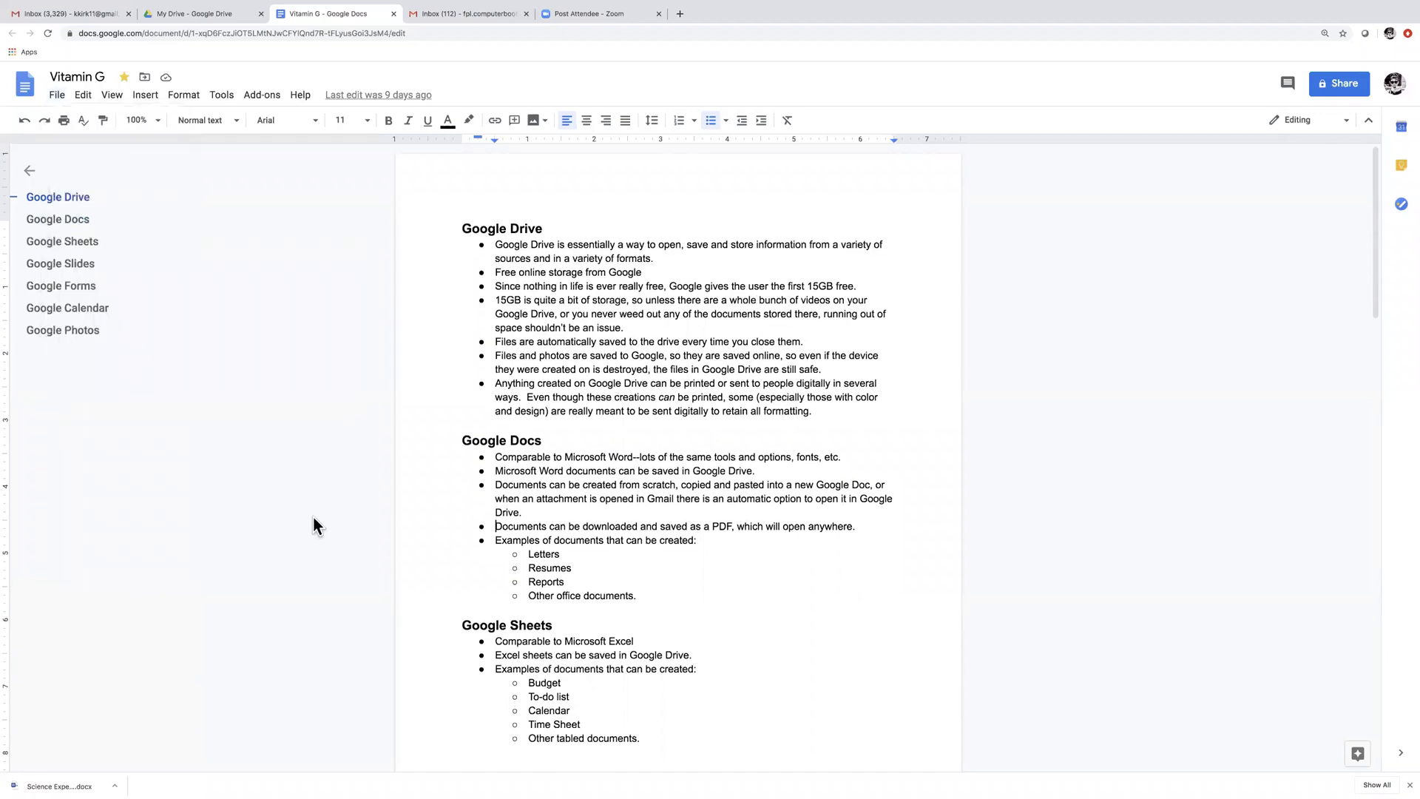
pyautogui.click(394, 14)
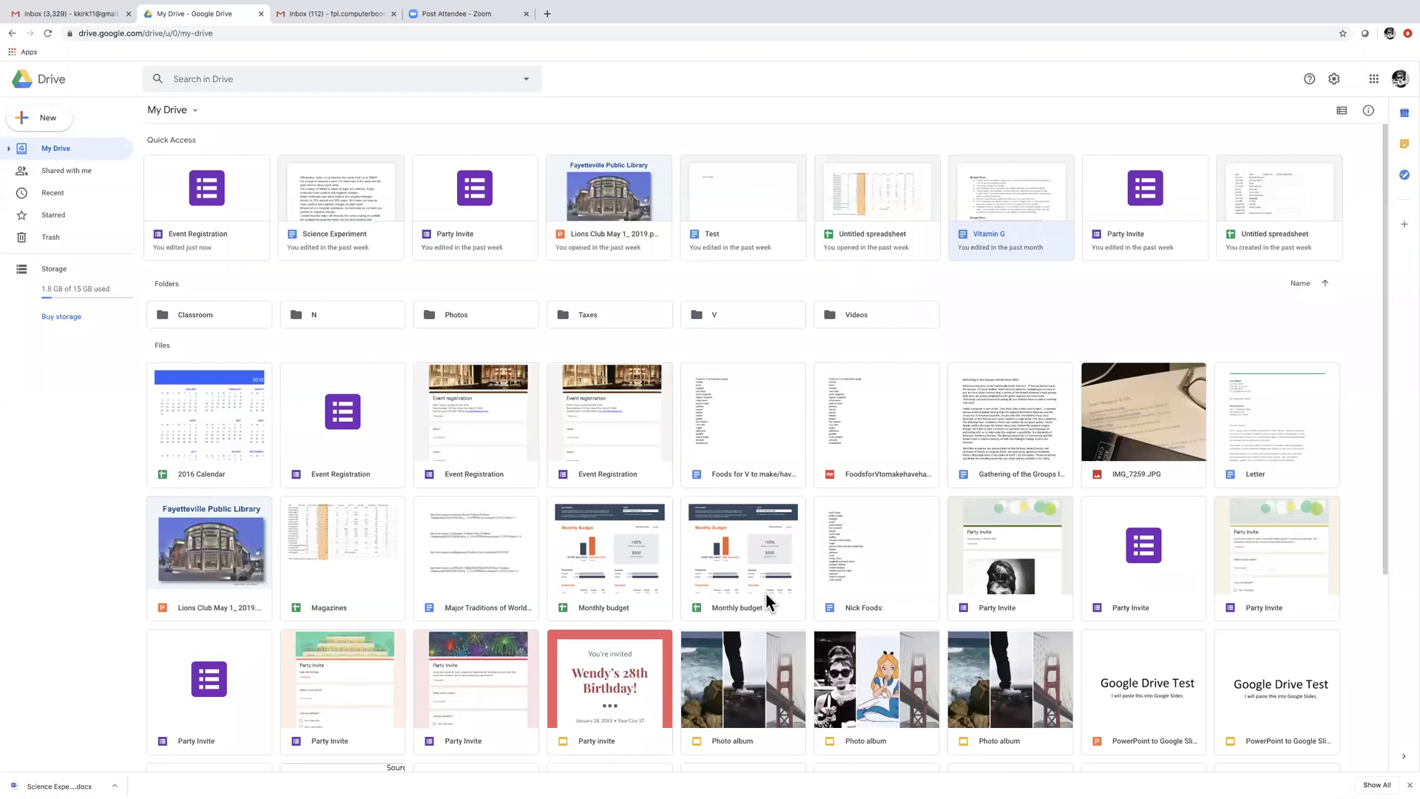
# Launch Google Sheets in a new tab from the Google apps grid
pyautogui.scroll(-1, 765, 593)
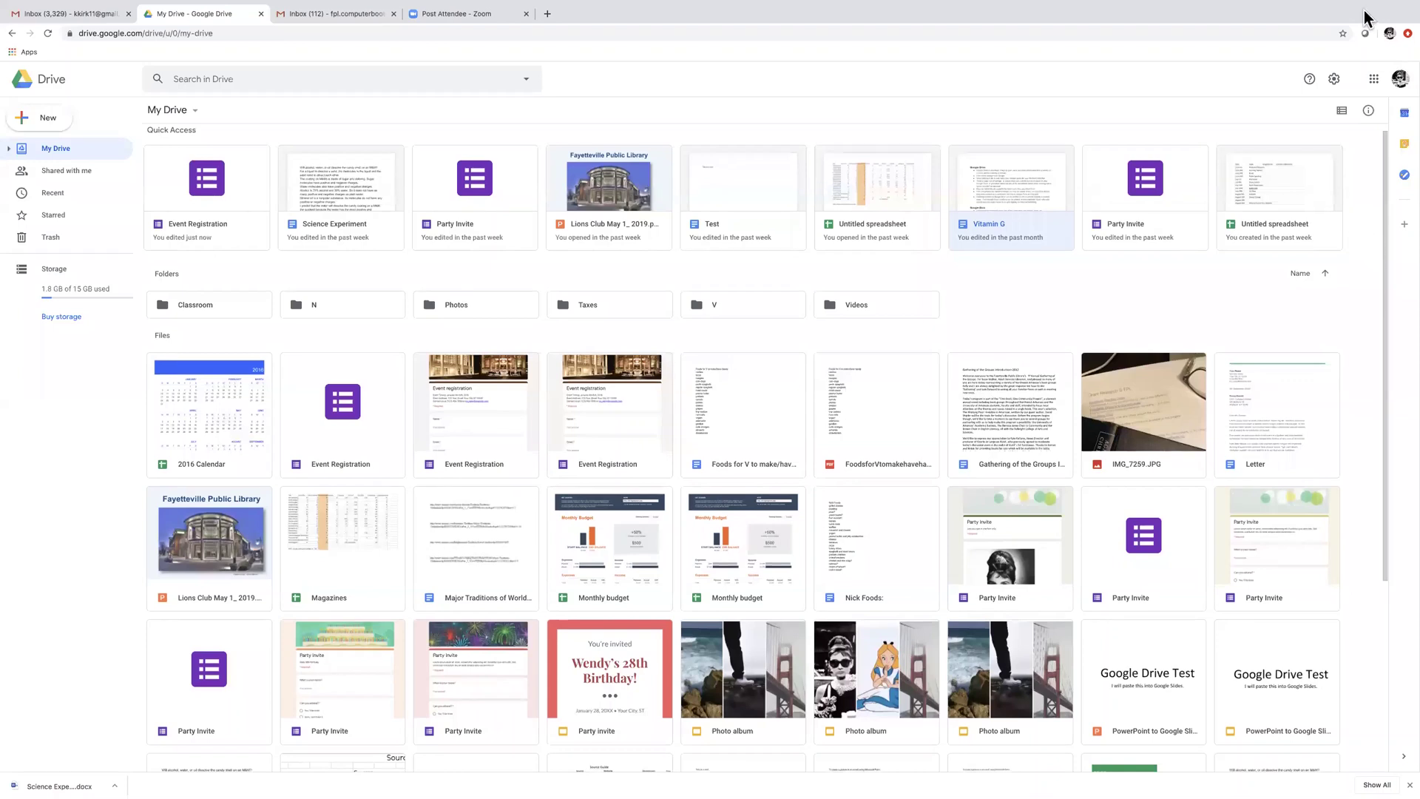
pyautogui.click(1373, 80)
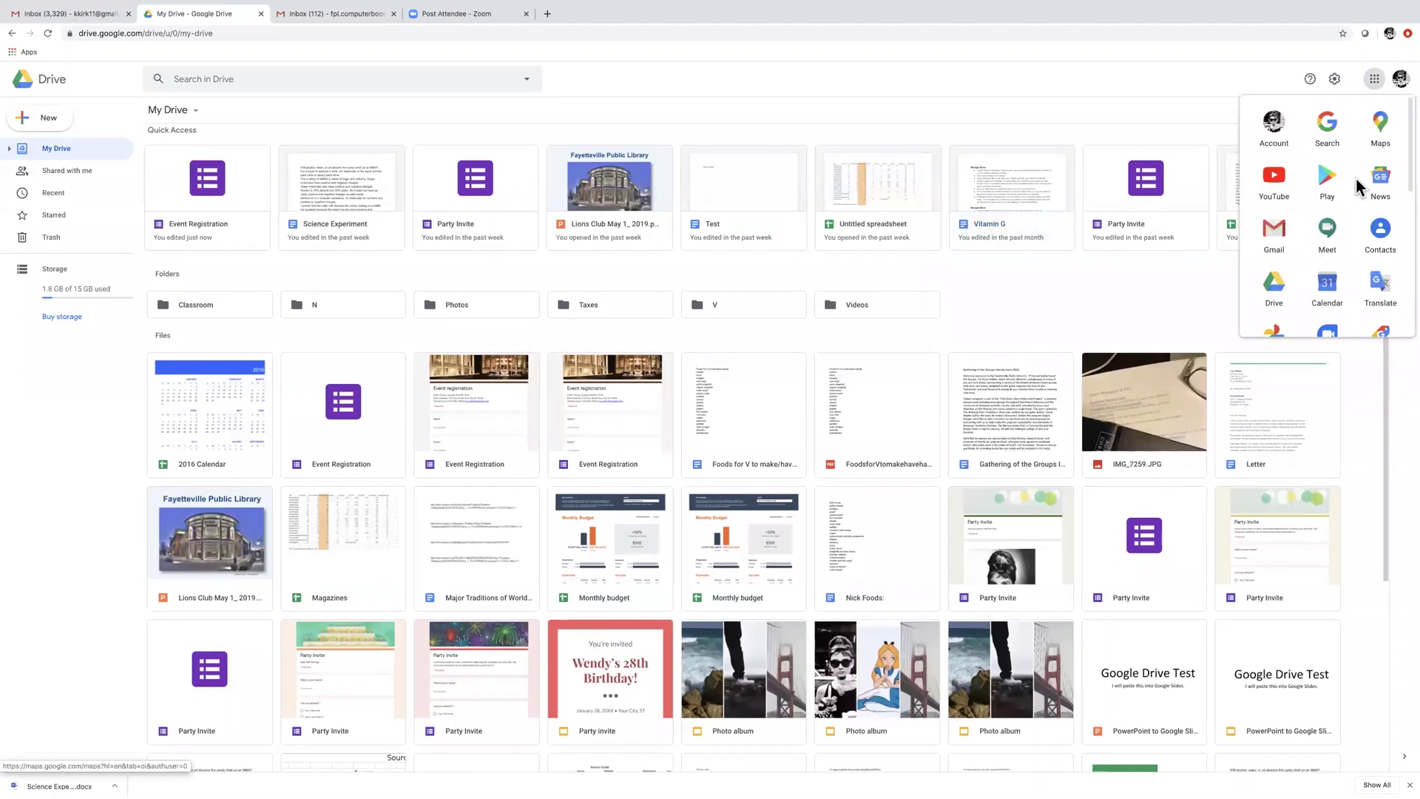
pyautogui.scroll(-2, 1353, 226)
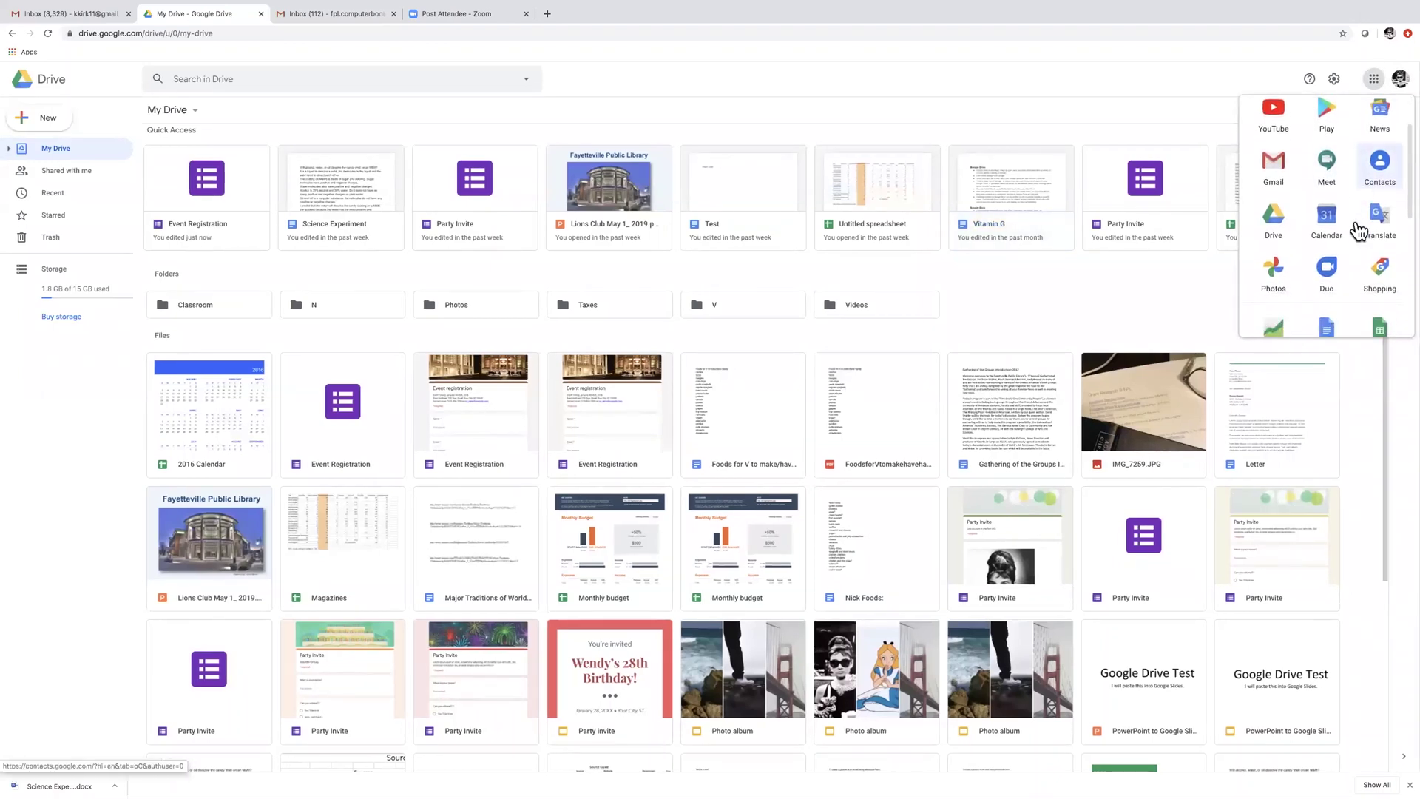
pyautogui.click(1379, 299)
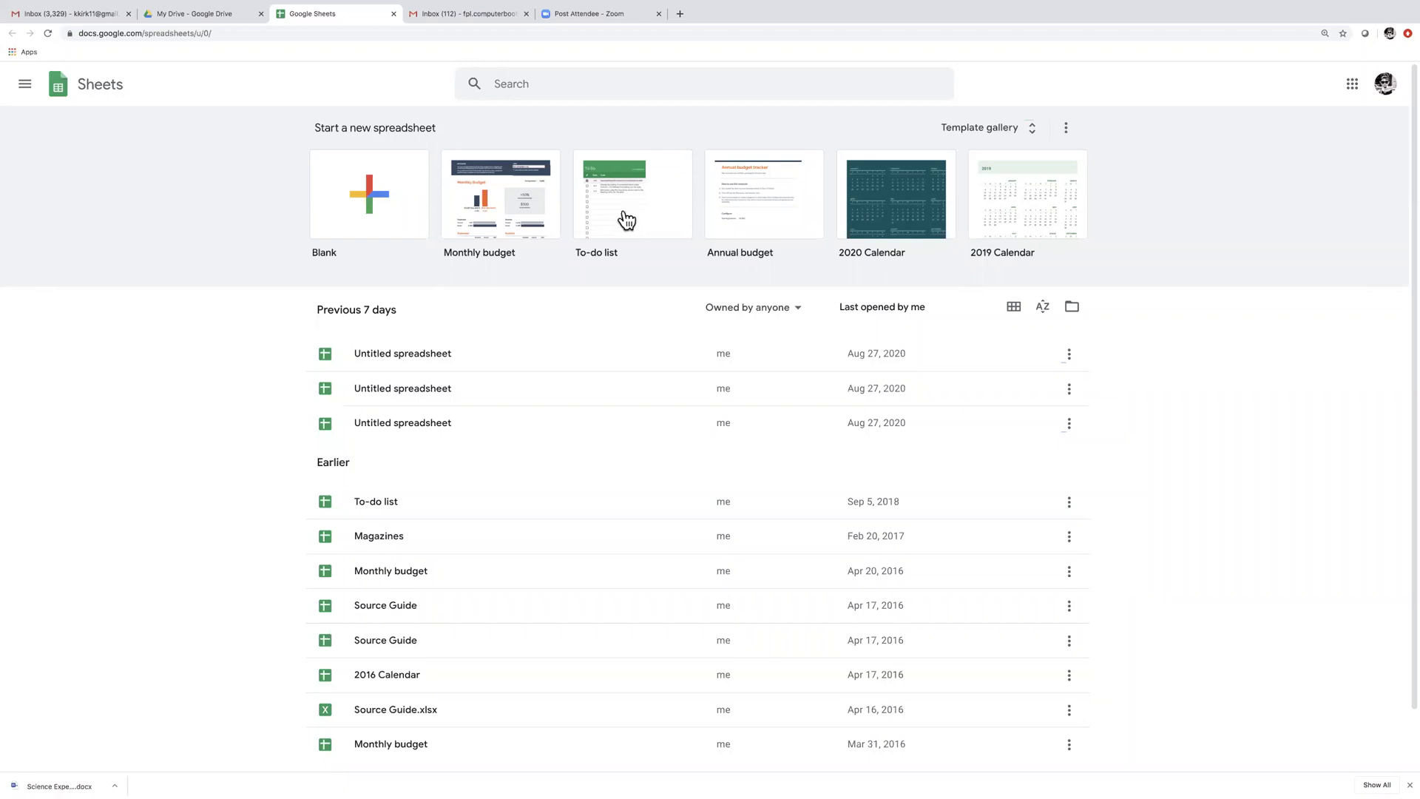
# Restore the minimized Get Hired Schedule Excel workbook from the Dock
pyautogui.moveTo(1180, 784)
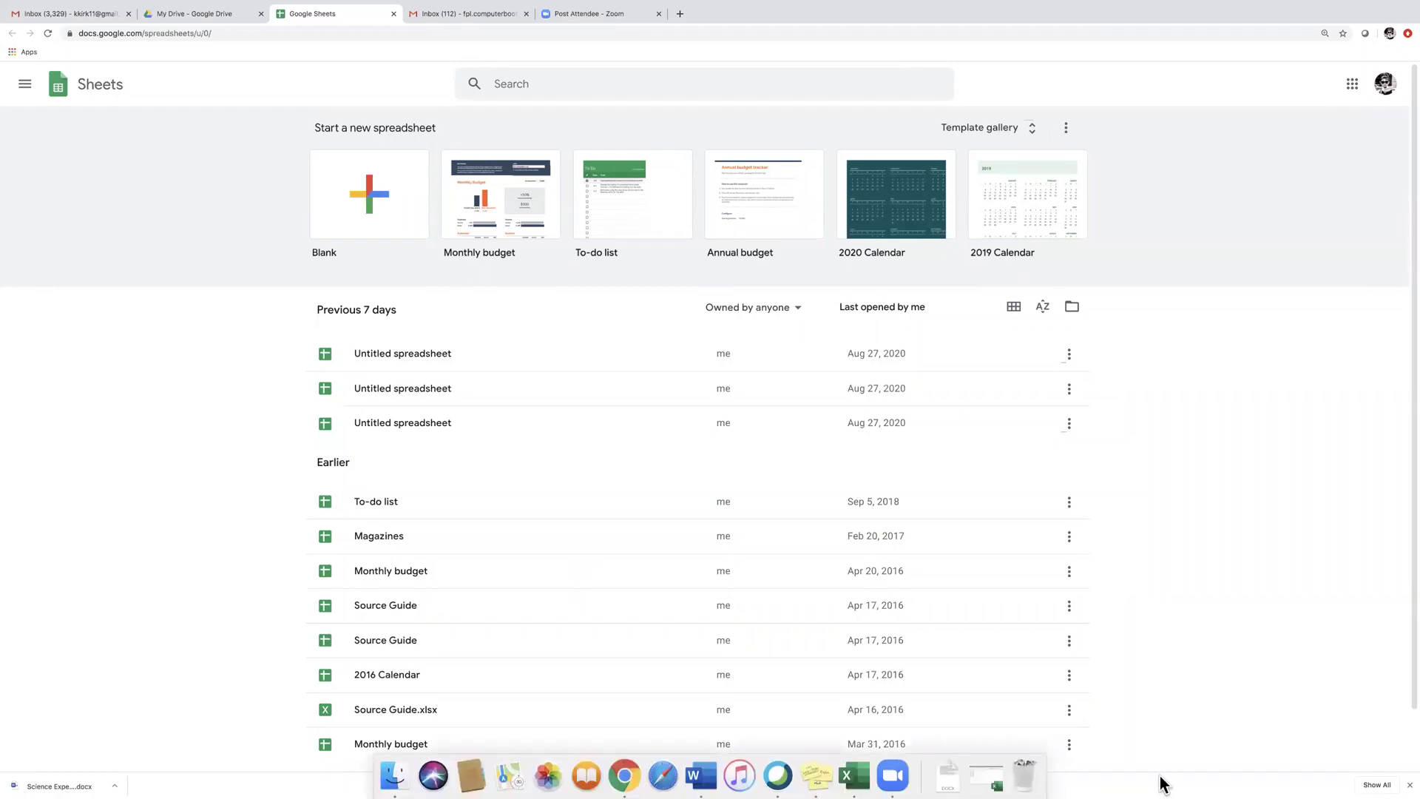
pyautogui.click(996, 783)
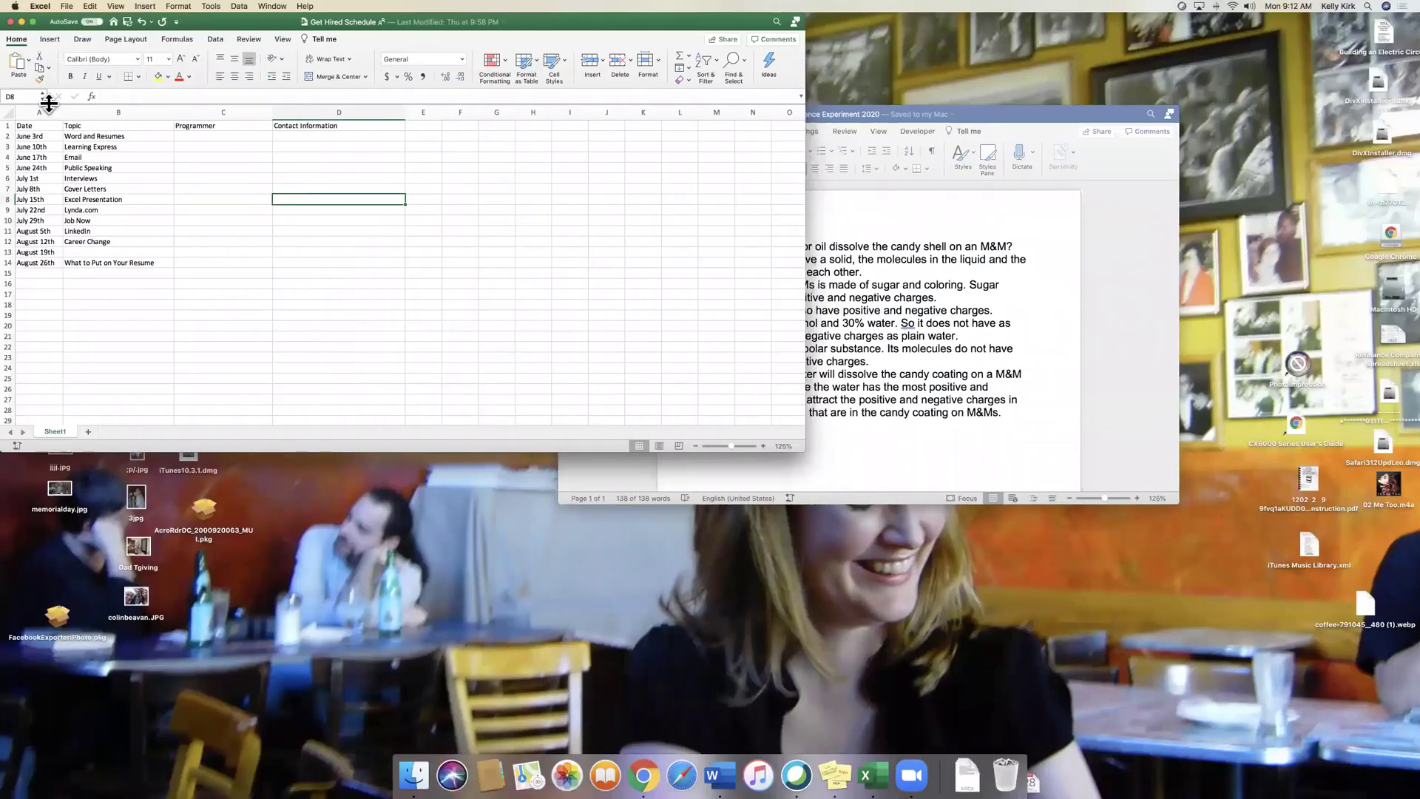
# Look over the schedule sheet and select cell A1 with the Date heading
pyautogui.scroll(-5, 35, 148)
pyautogui.scroll(5, 35, 153)
pyautogui.hscroll(1, 36, 153)
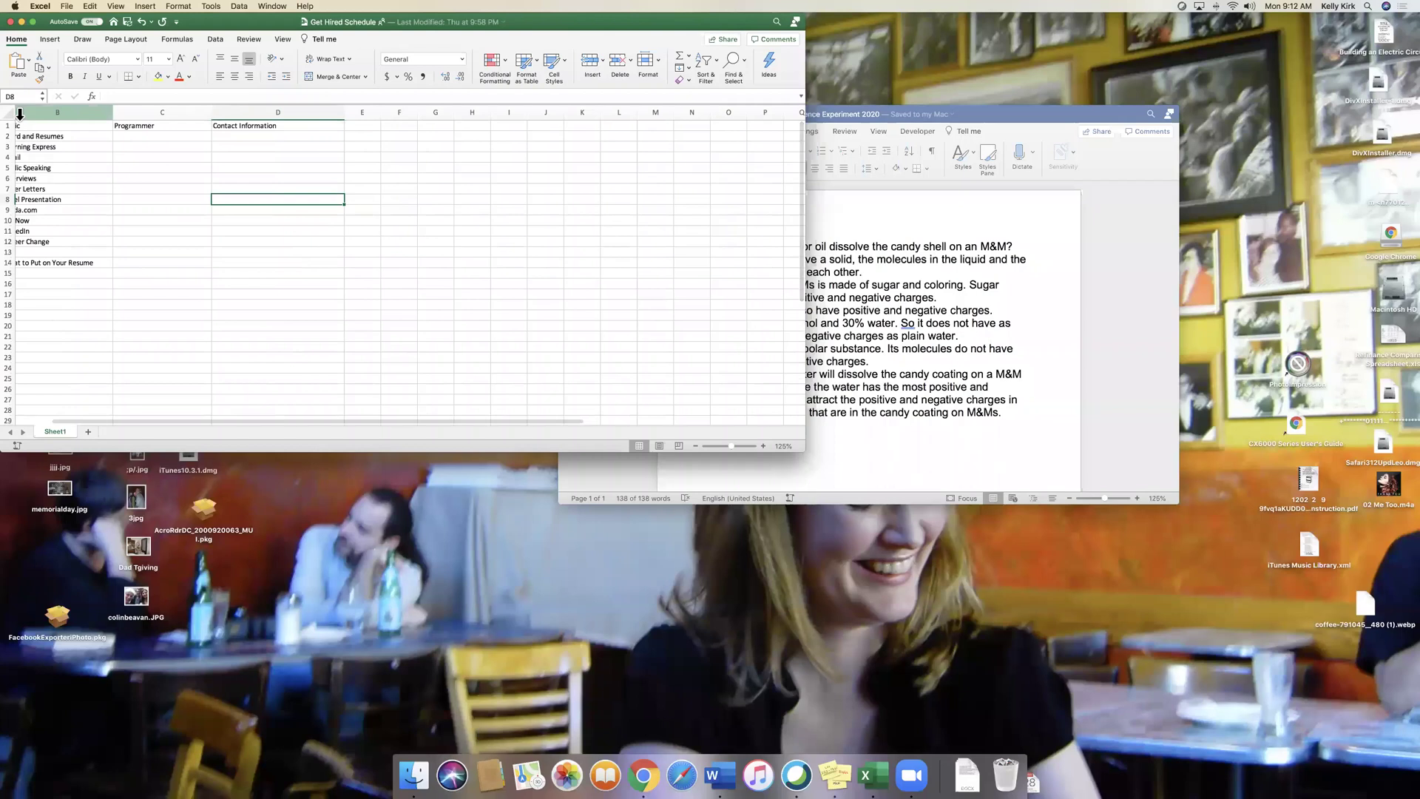
pyautogui.hscroll(-1, 20, 115)
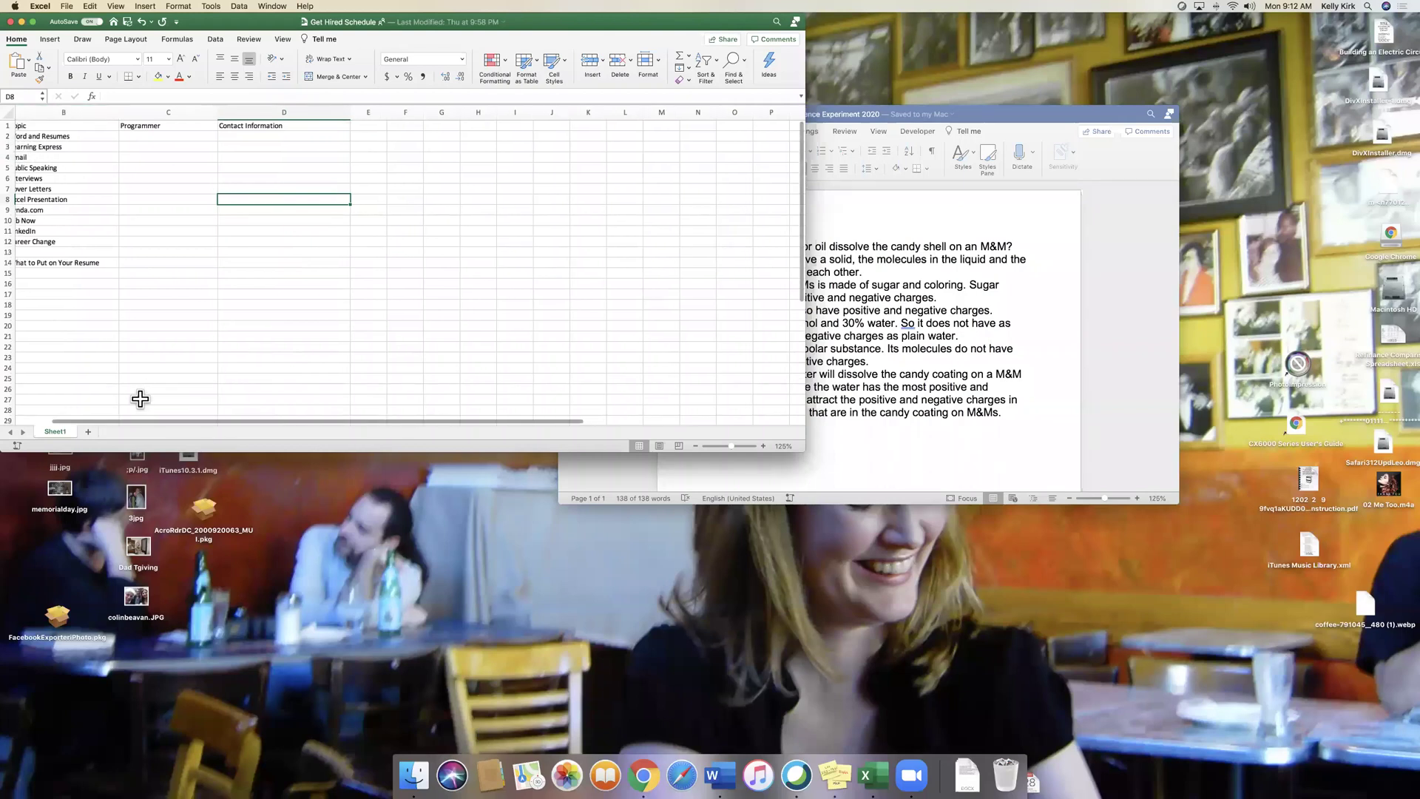
pyautogui.moveTo(136, 421); pyautogui.dragTo(93, 423)
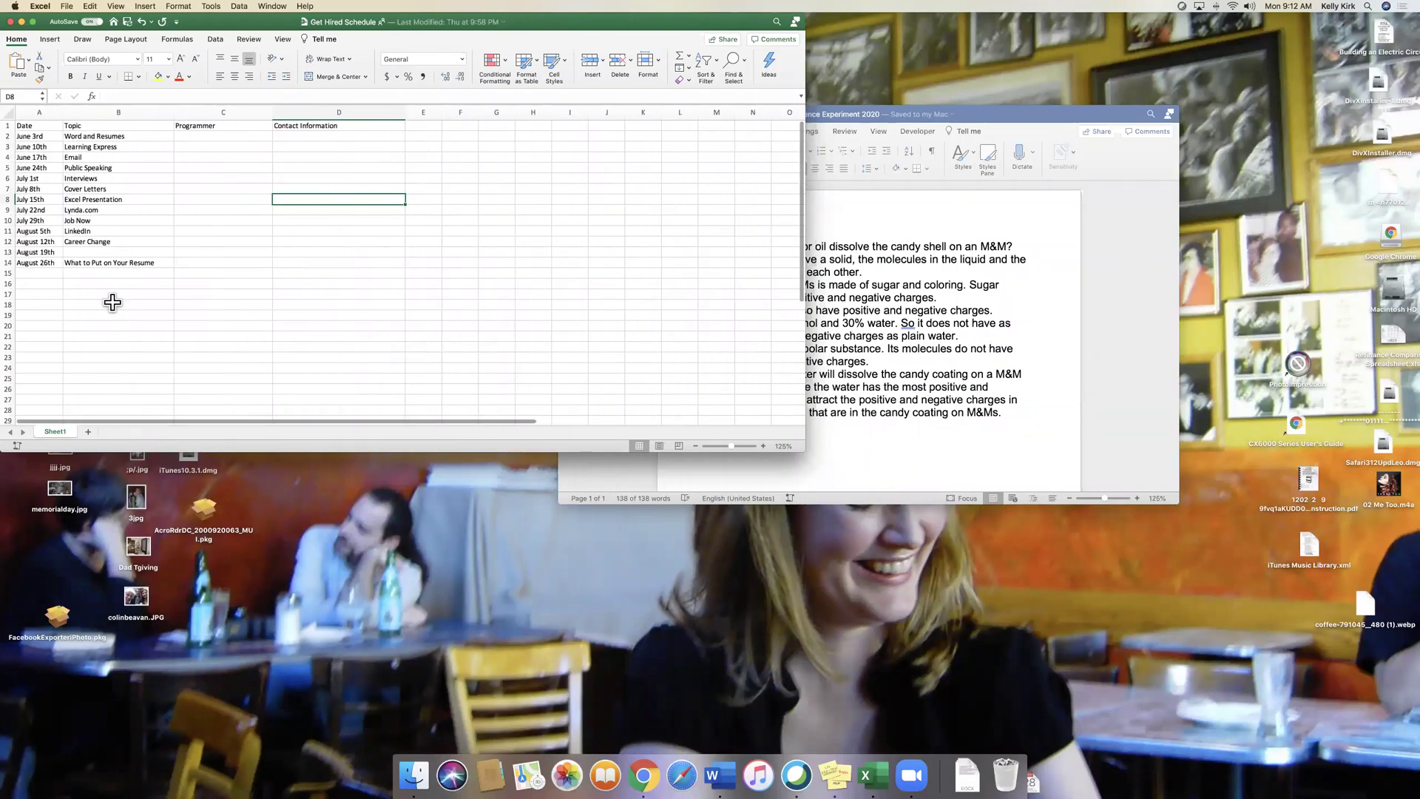
pyautogui.click(20, 126)
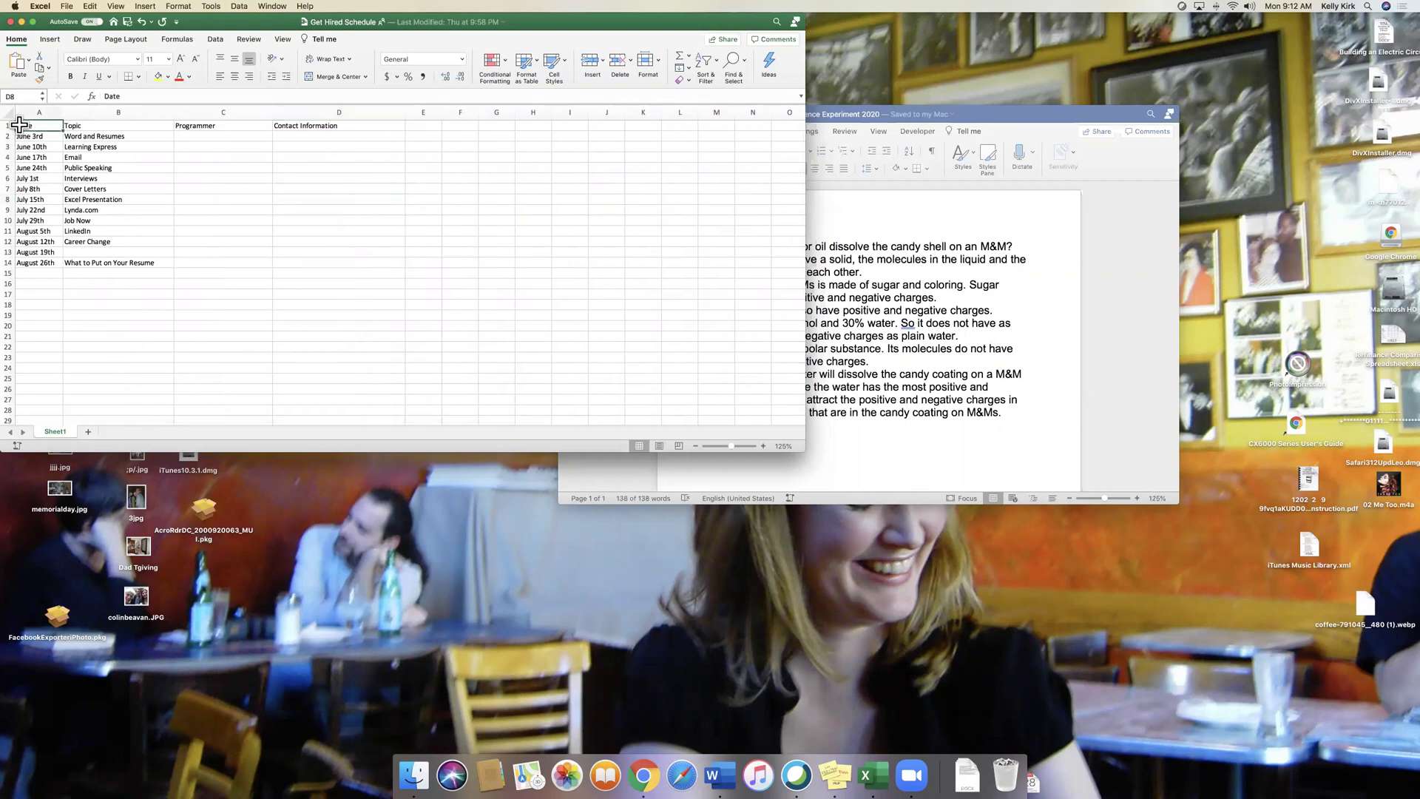
pyautogui.hscroll(3, 38, 129)
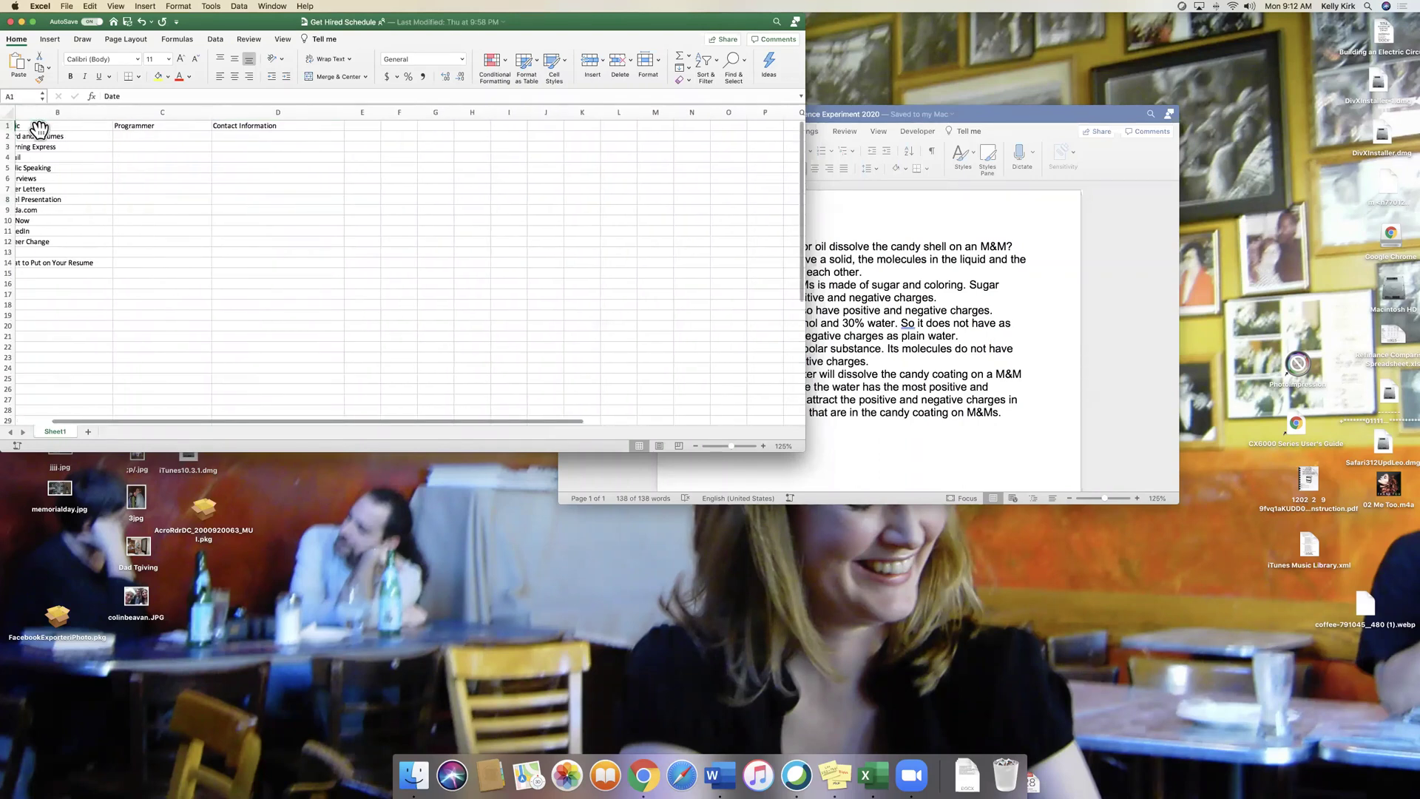
pyautogui.hotkey('shift', 'Down')
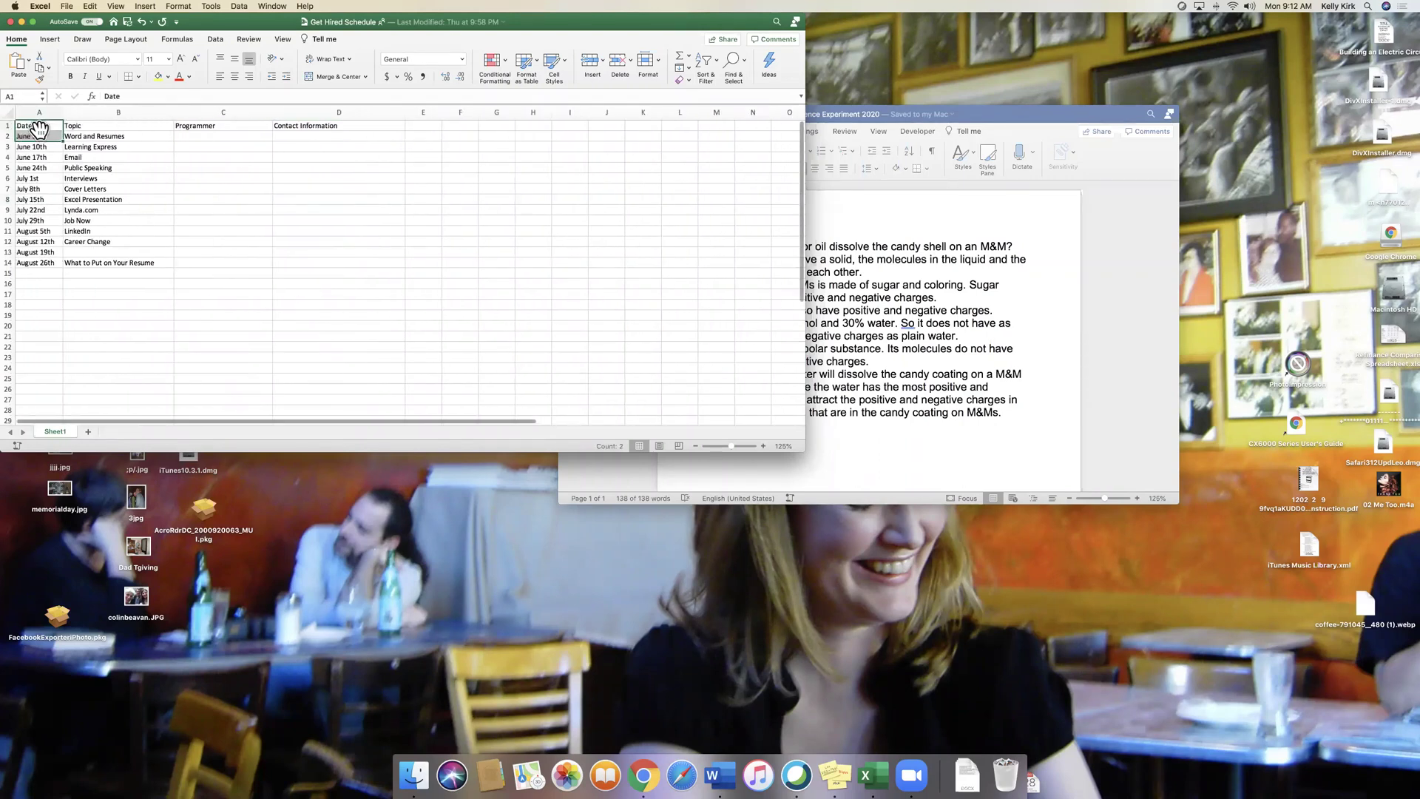
pyautogui.click(38, 129)
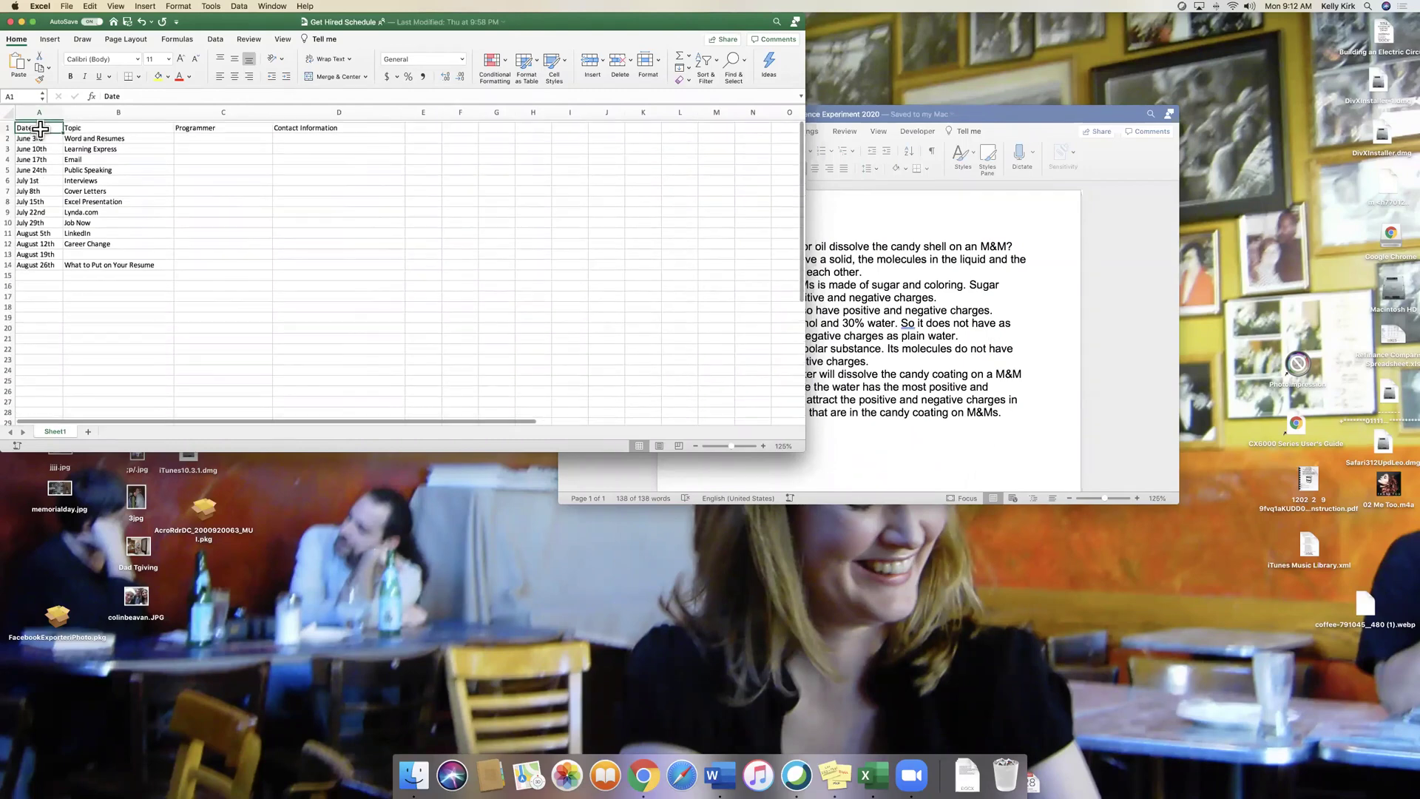
# Copy the schedule range A2:C15 and switch back to Chrome
pyautogui.moveTo(43, 138); pyautogui.dragTo(267, 271)
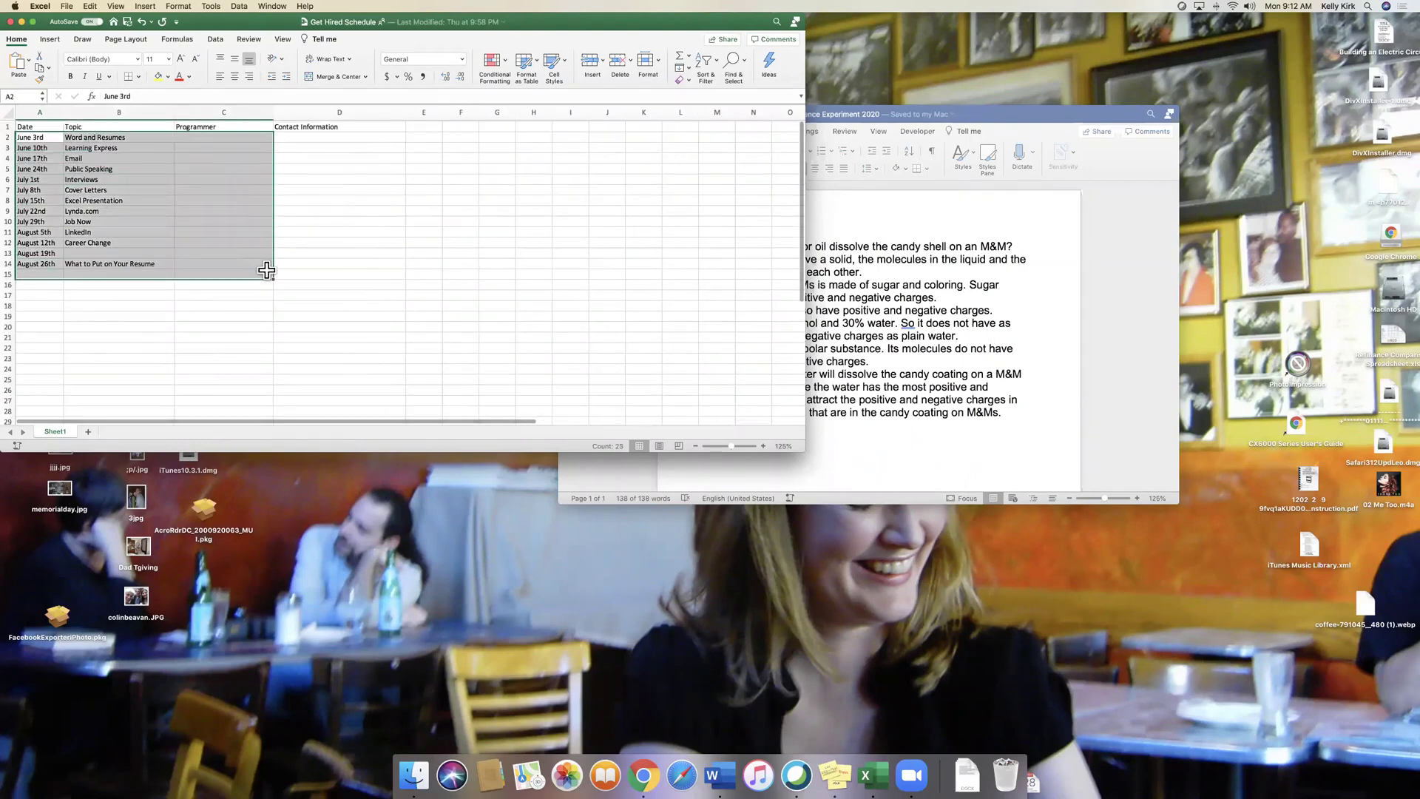
pyautogui.rightClick(140, 183)
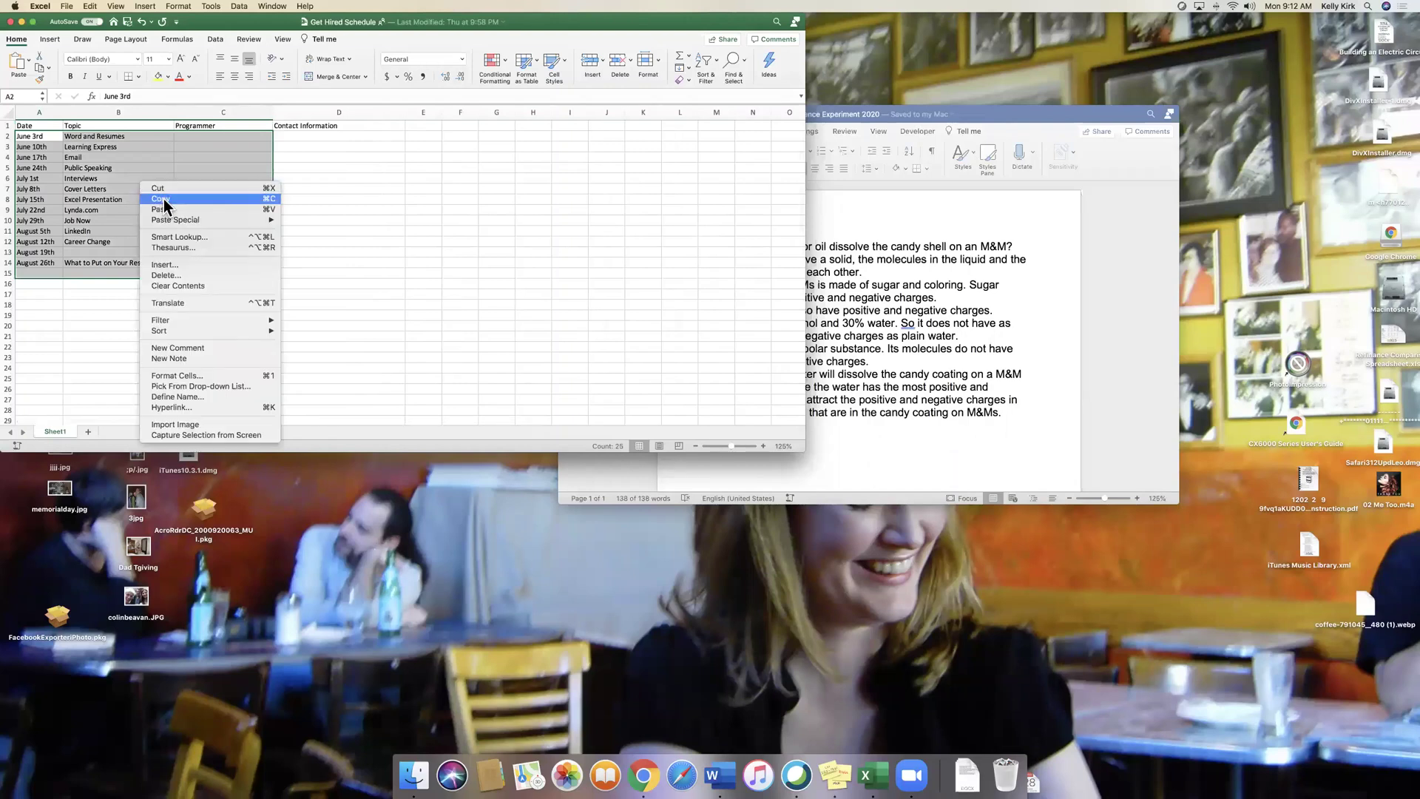
pyautogui.click(161, 199)
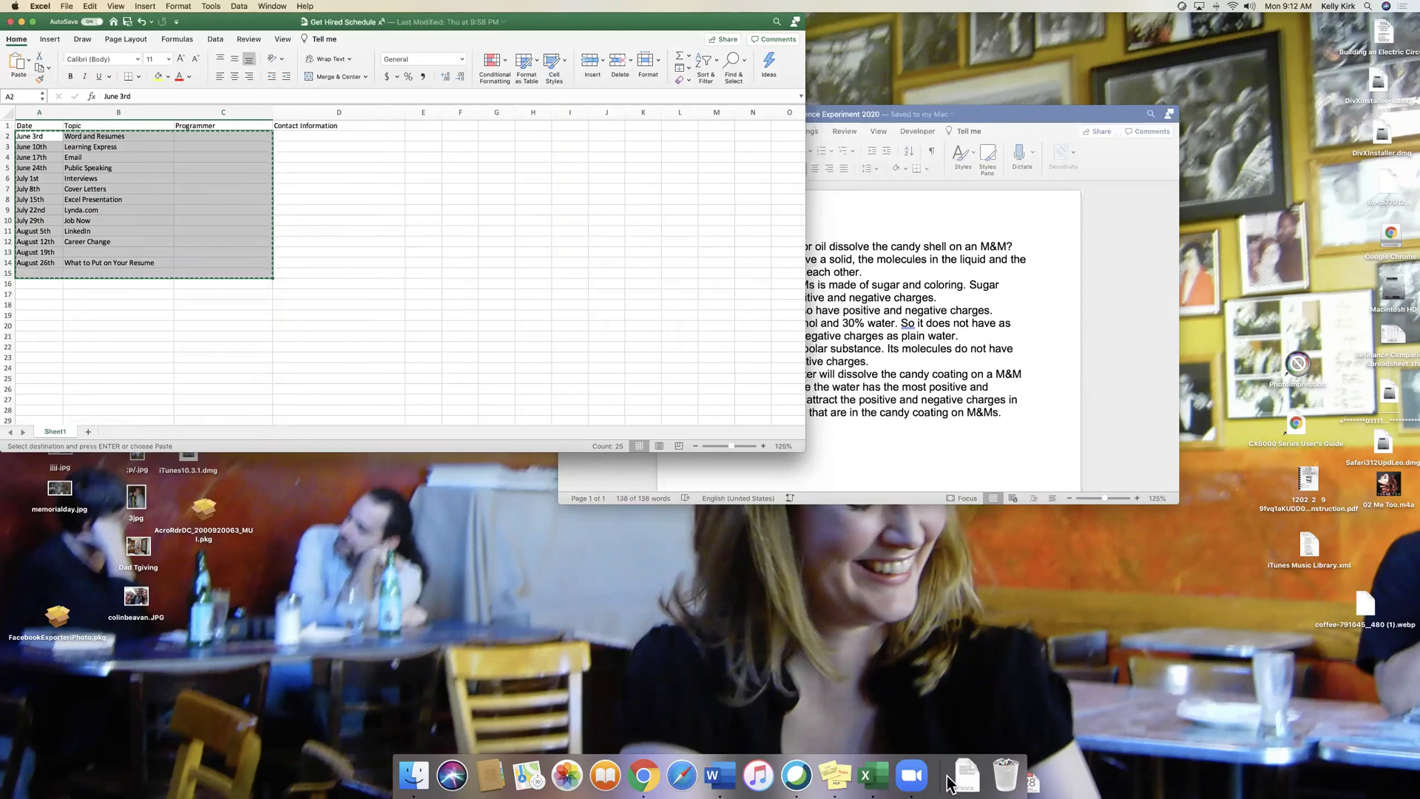
pyautogui.click(644, 774)
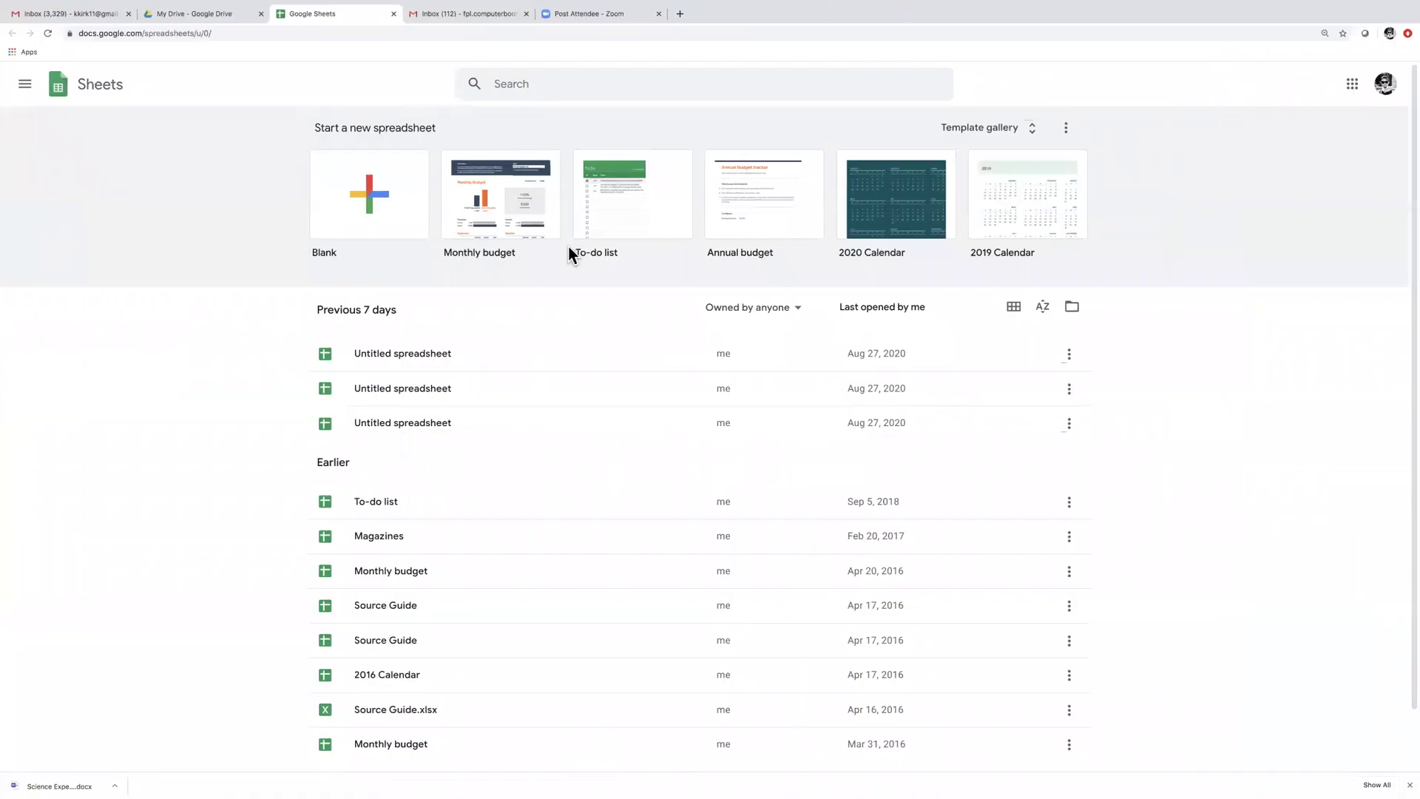
# Paste the June–August dates and topics into A1 of a new blank spreadsheet, then close it
pyautogui.click(397, 213)
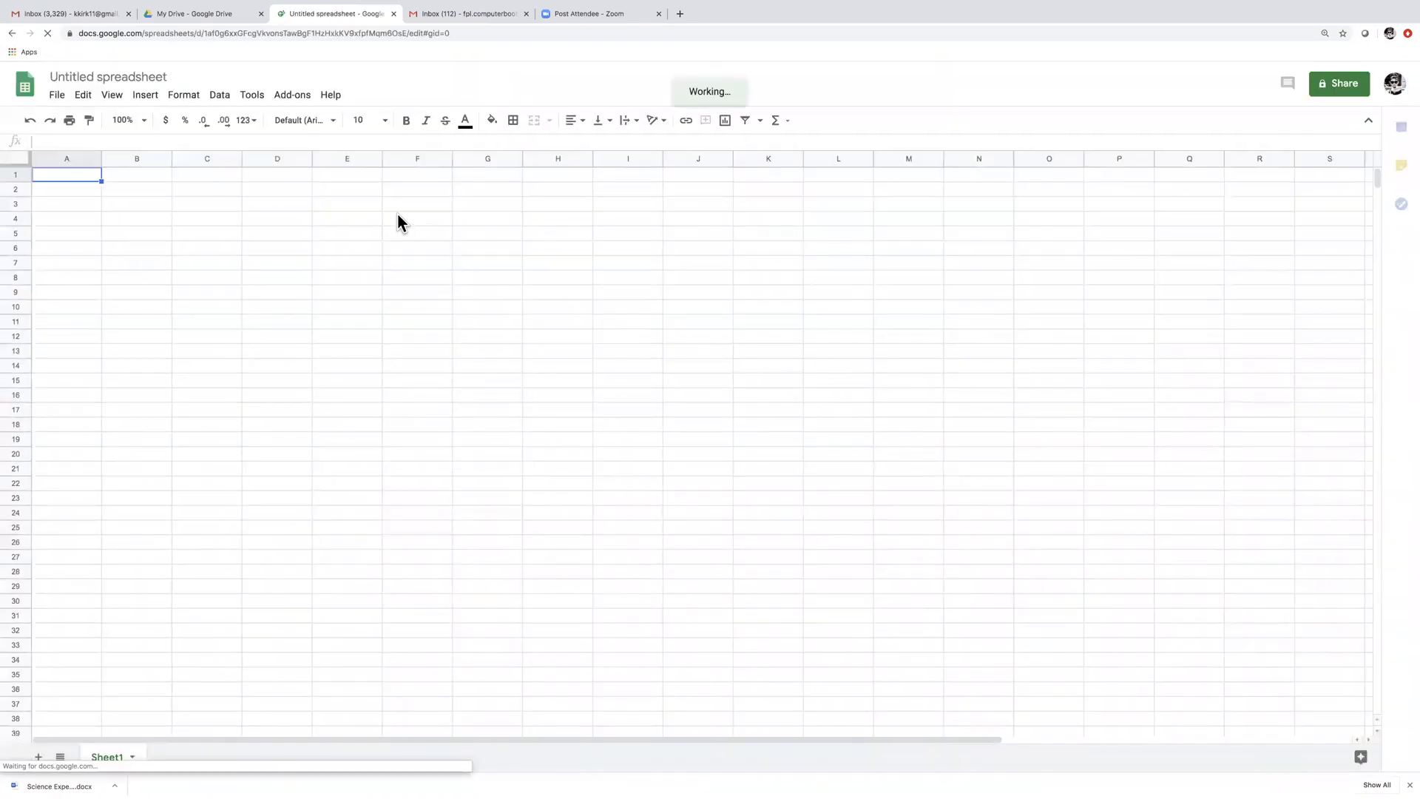
pyautogui.rightClick(35, 172)
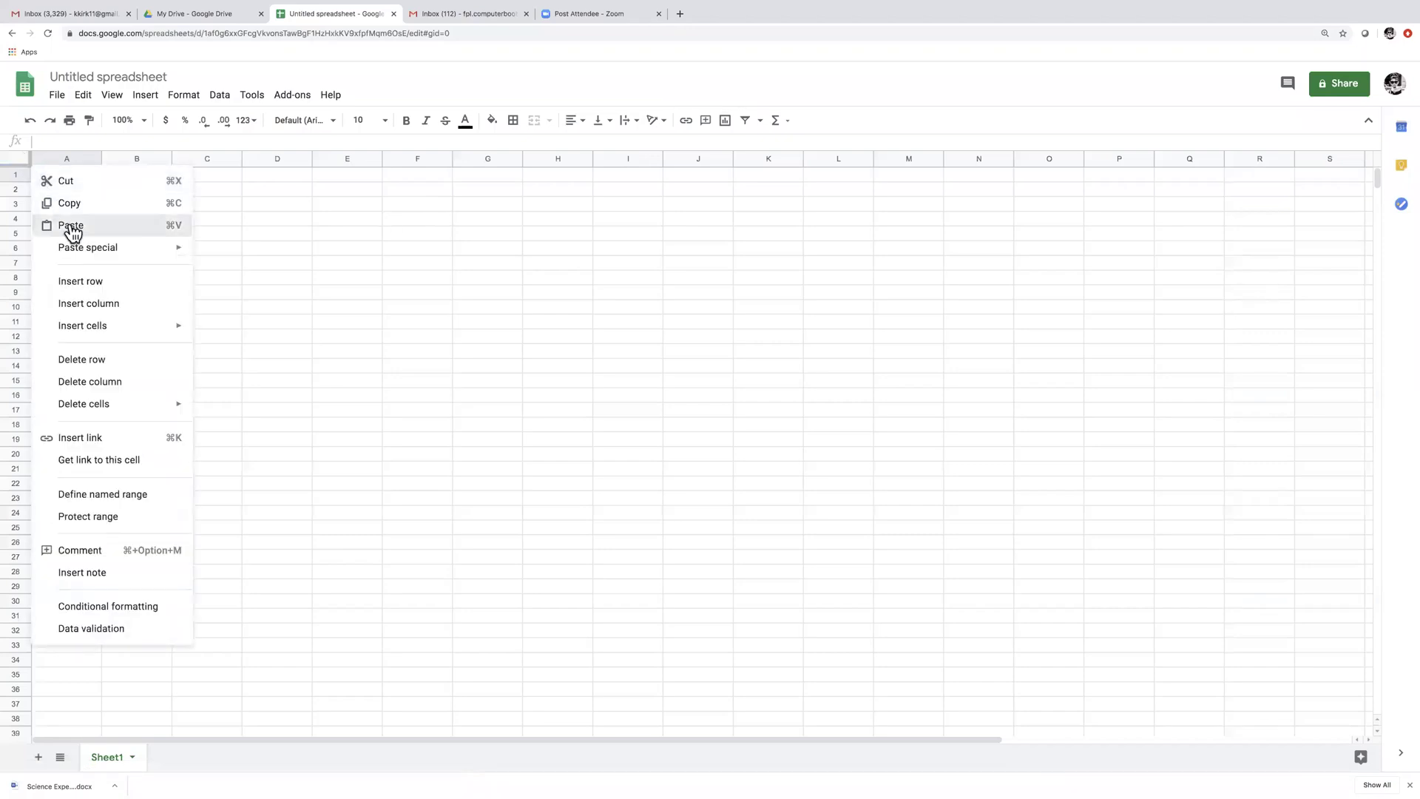
pyautogui.click(72, 231)
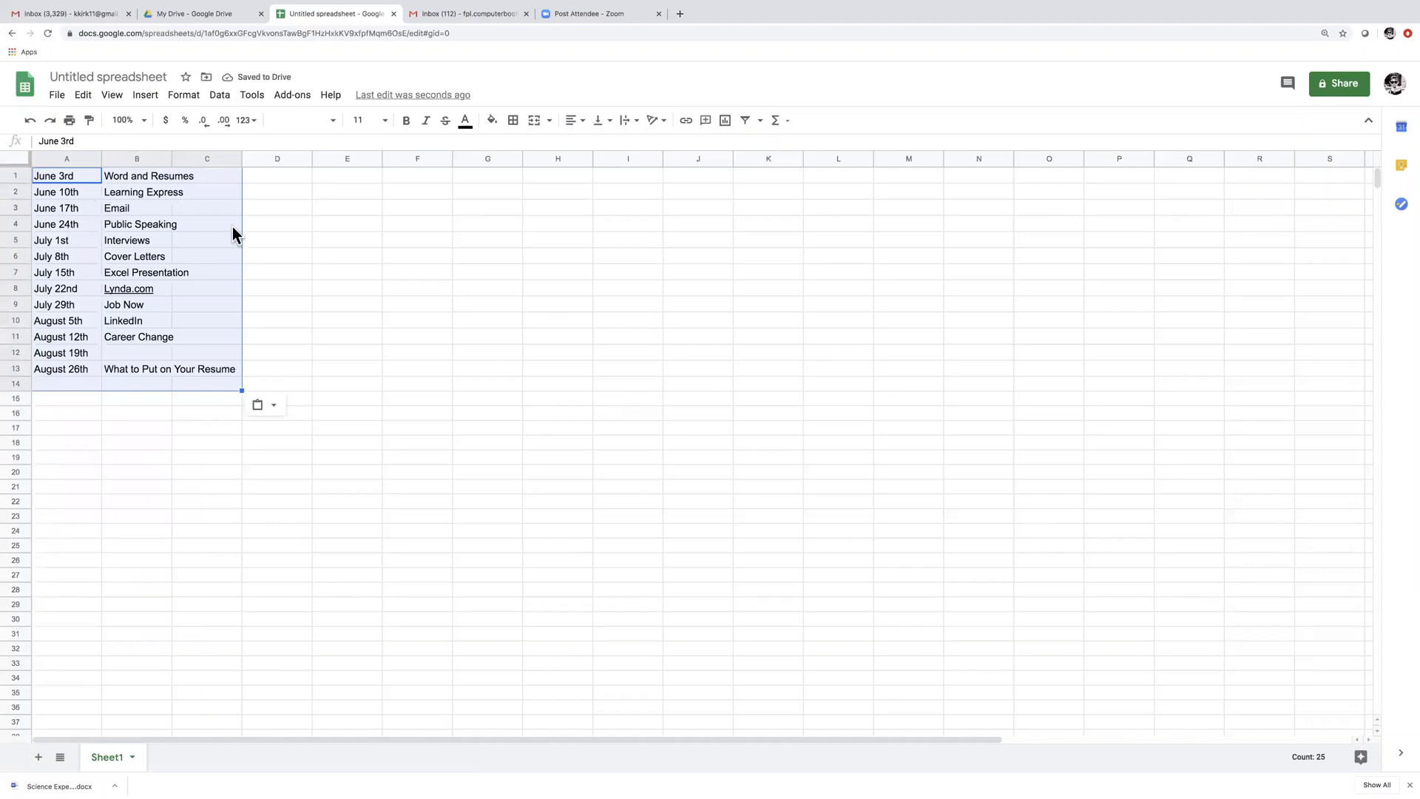
pyautogui.click(542, 331)
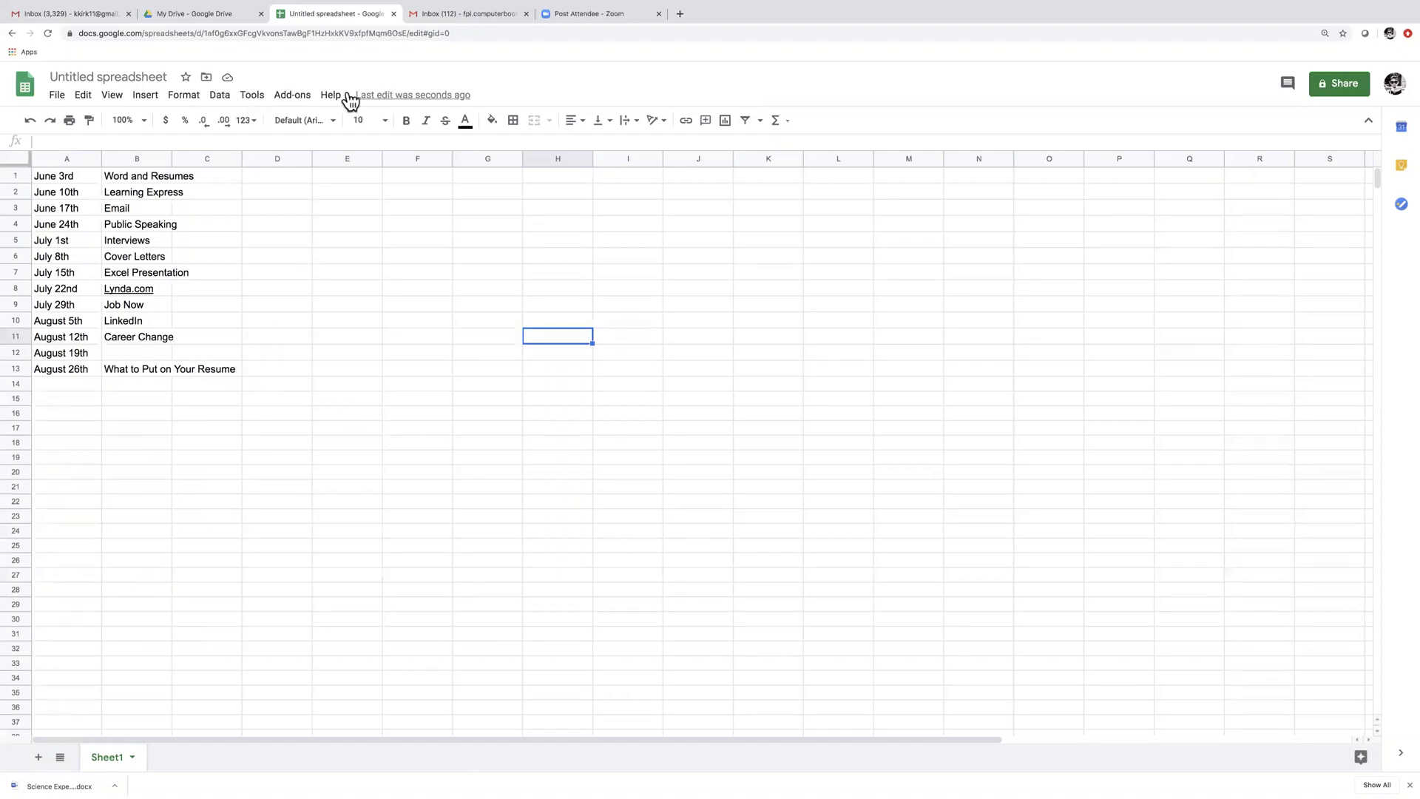
pyautogui.click(393, 14)
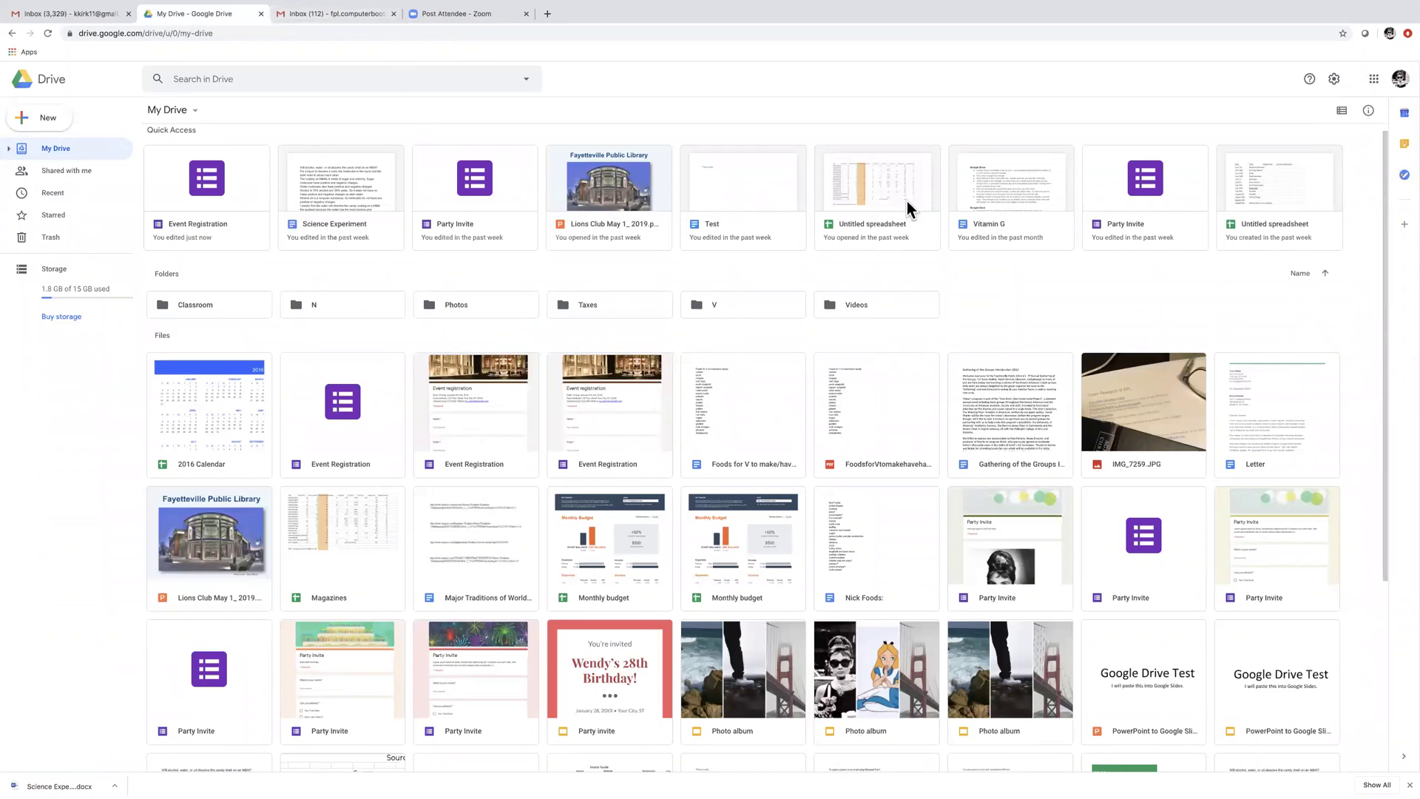
# Launch Google Slides in a new tab from the Google apps grid
pyautogui.click(1373, 79)
pyautogui.scroll(-3, 1373, 162)
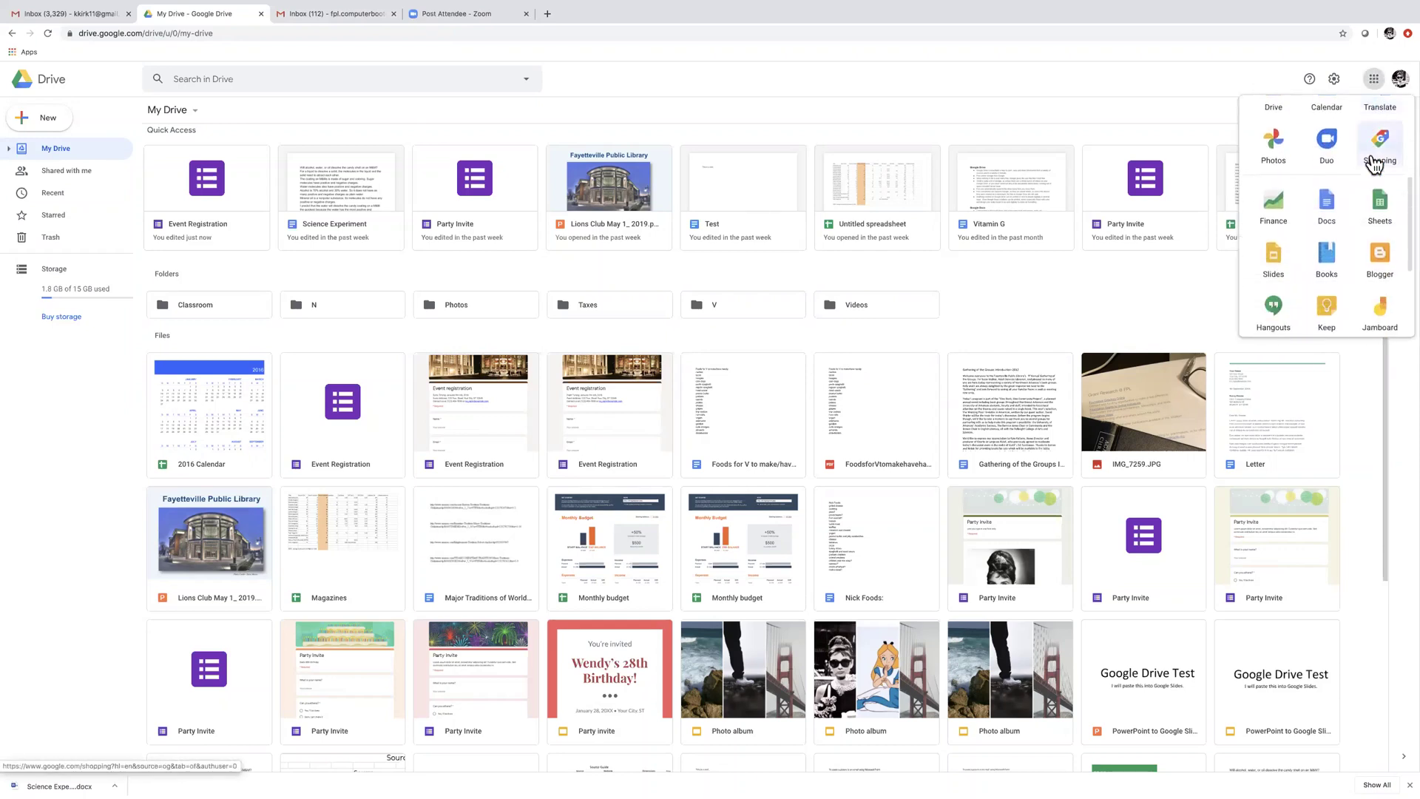
pyautogui.scroll(-1, 1374, 166)
pyautogui.click(1272, 237)
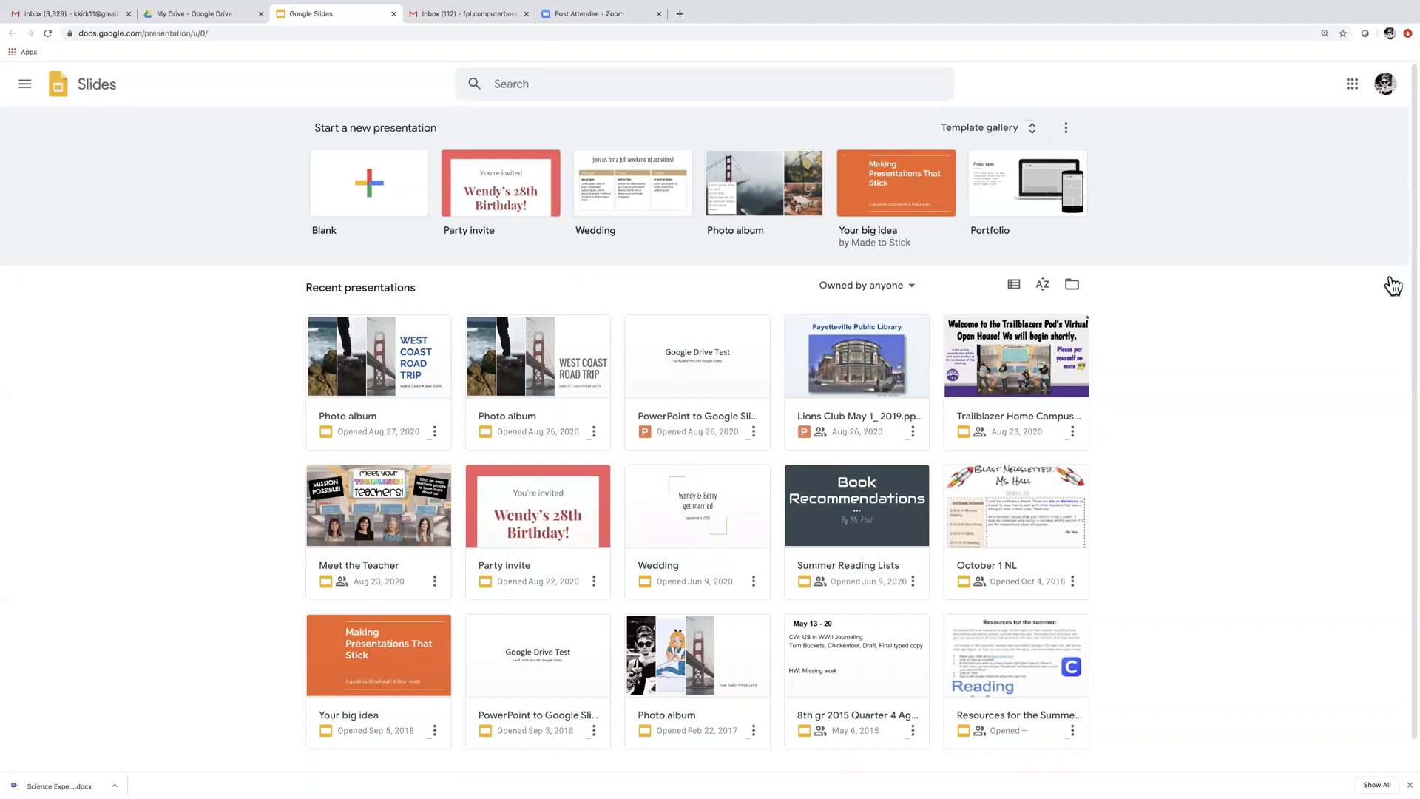
pyautogui.scroll(-1, 1074, 357)
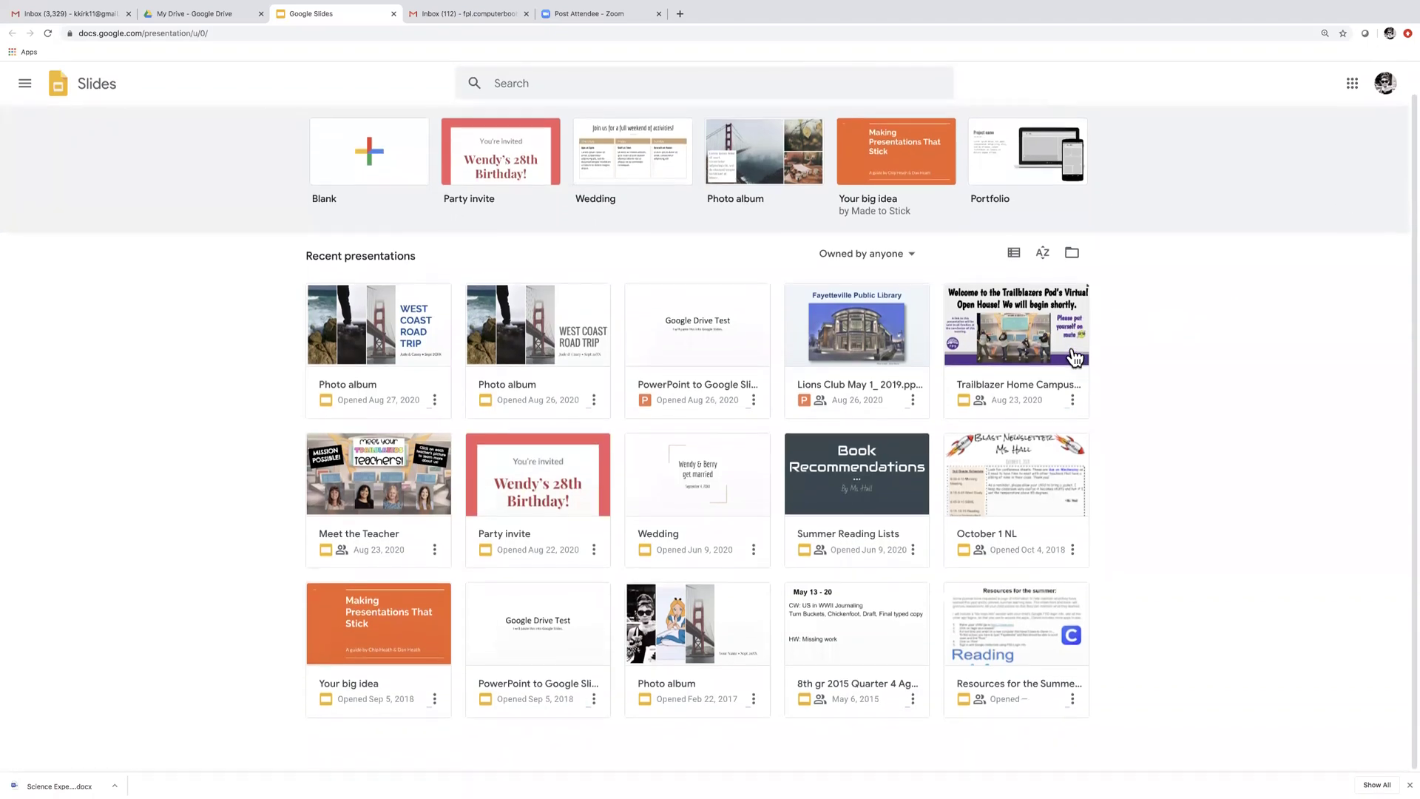
pyautogui.scroll(1, 814, 518)
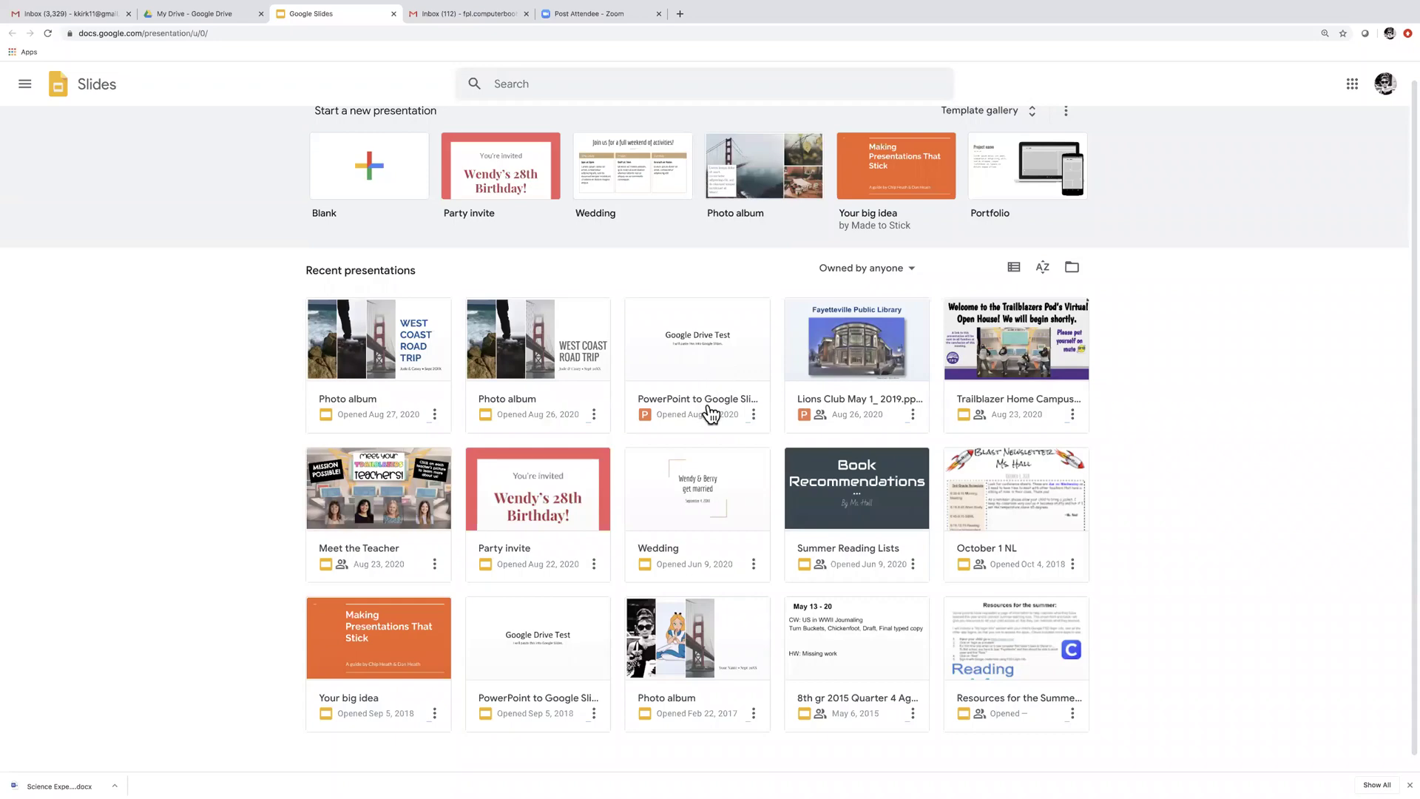
# Open the PowerPoint to Google Slides file in View Only mode, review it, then close the tab
pyautogui.click(710, 411)
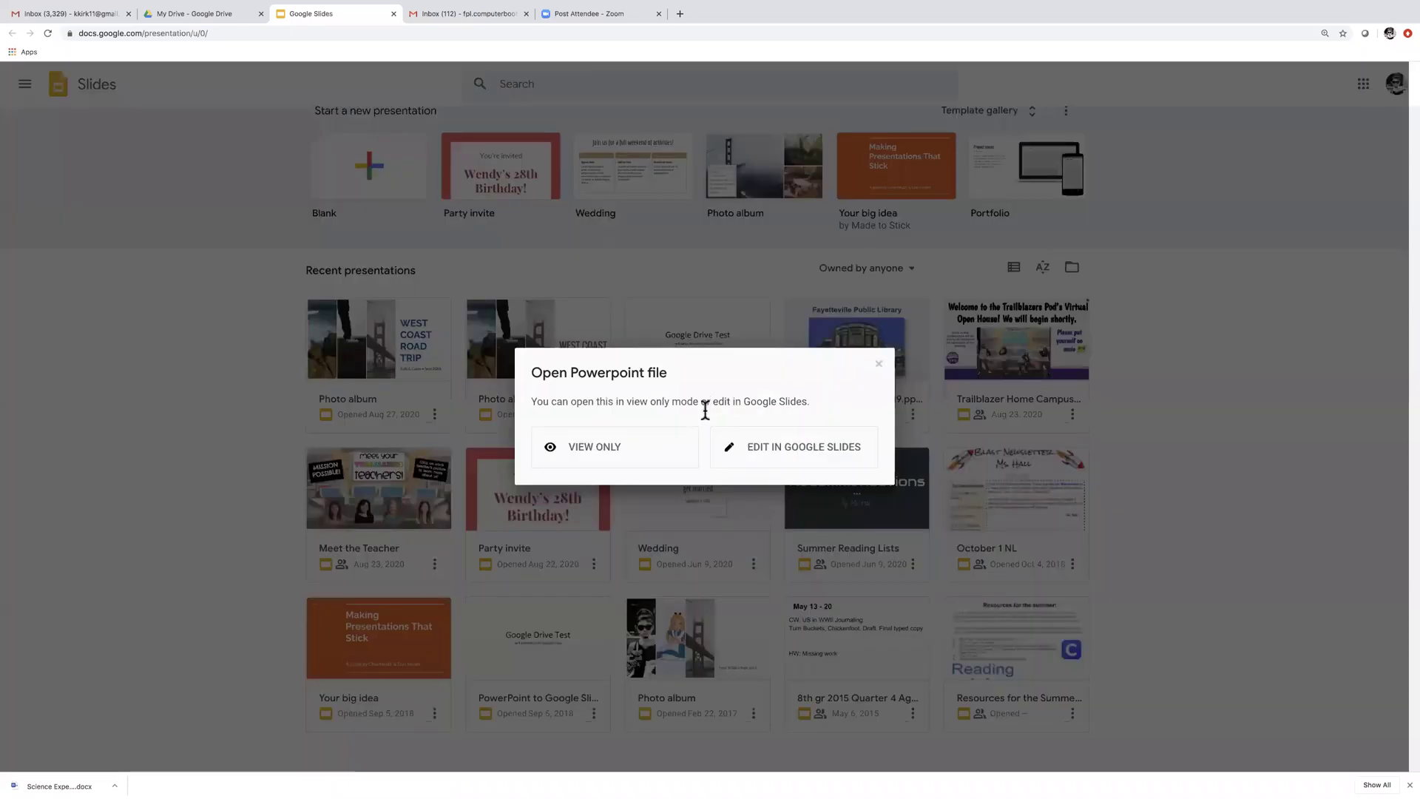
pyautogui.click(585, 446)
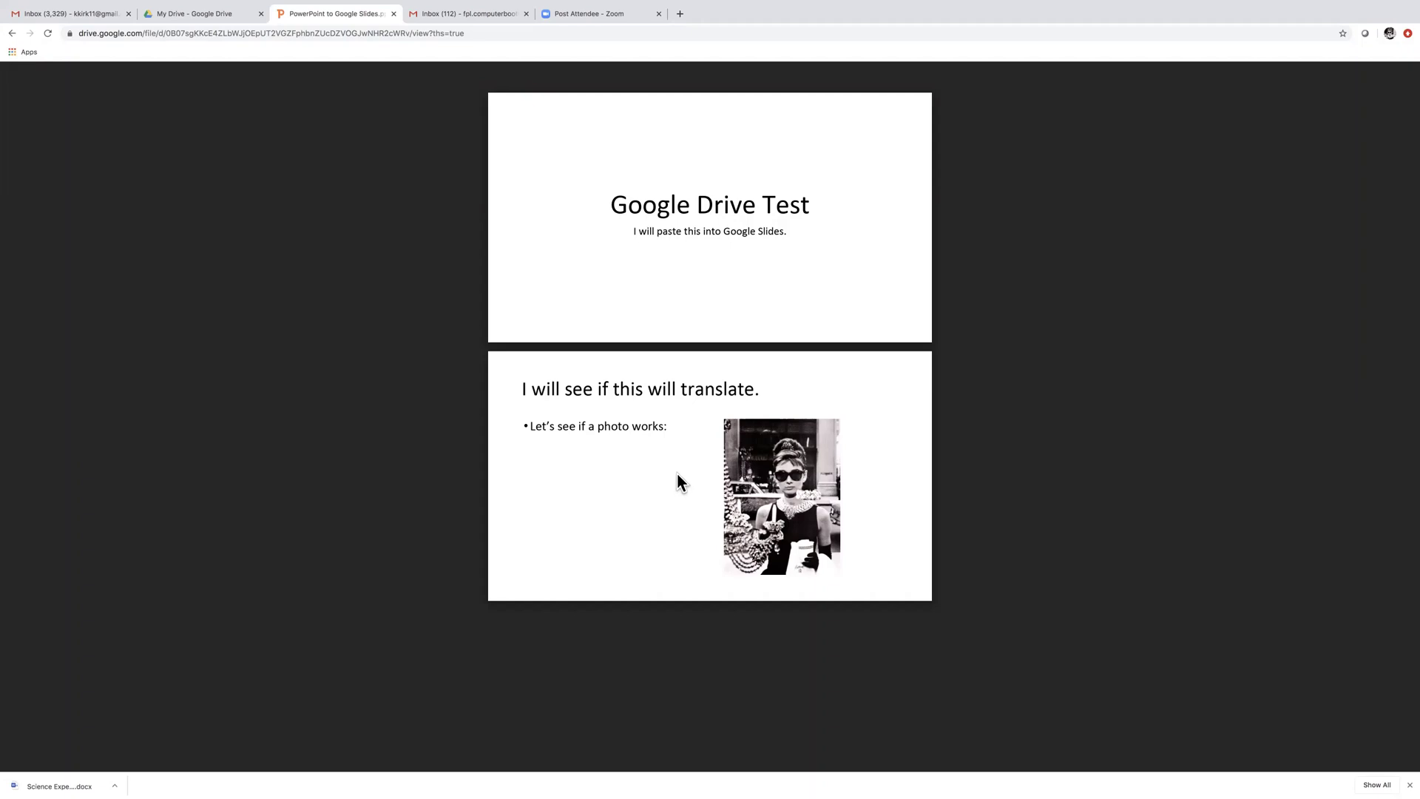
pyautogui.click(393, 13)
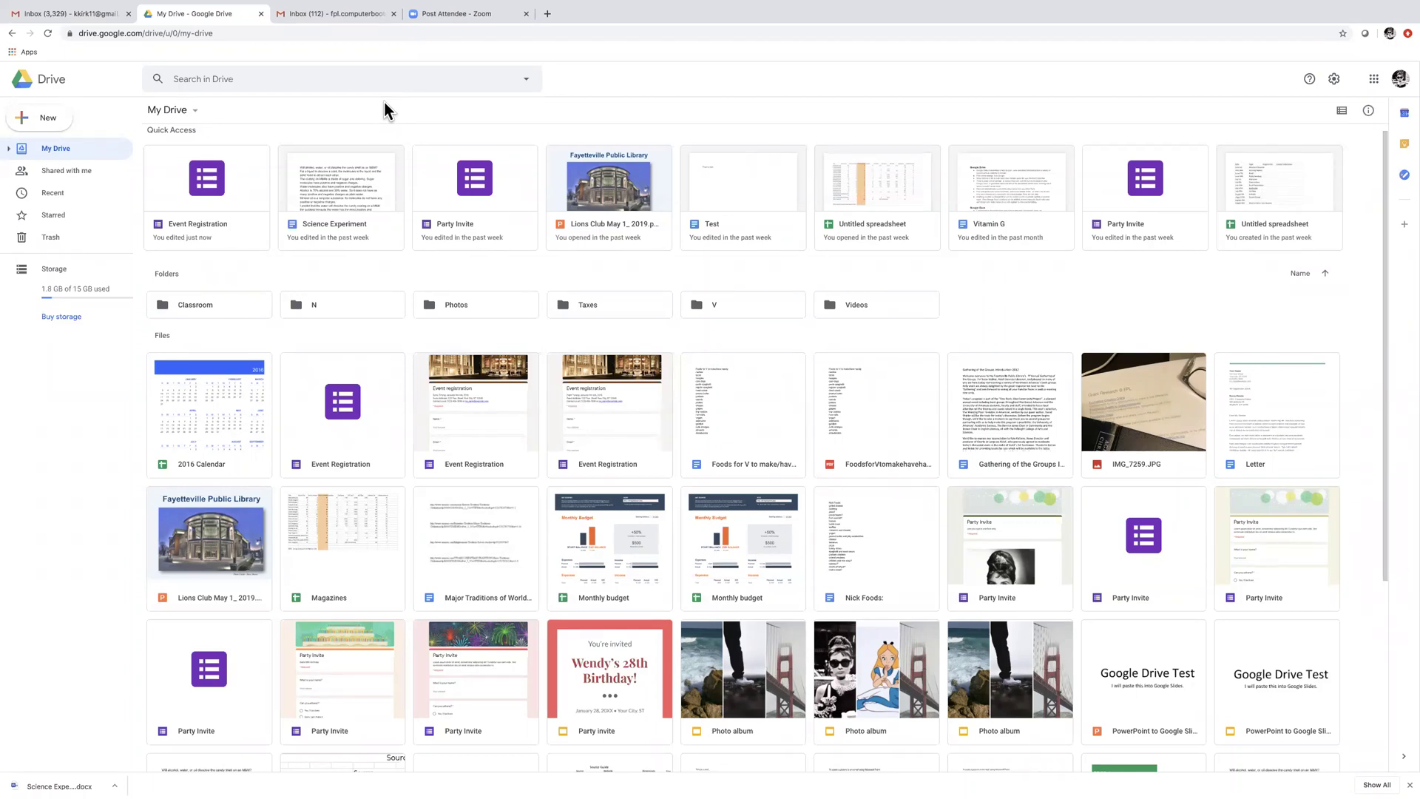
# Launch Google Calendar in a new tab from the Google apps grid
pyautogui.click(1375, 79)
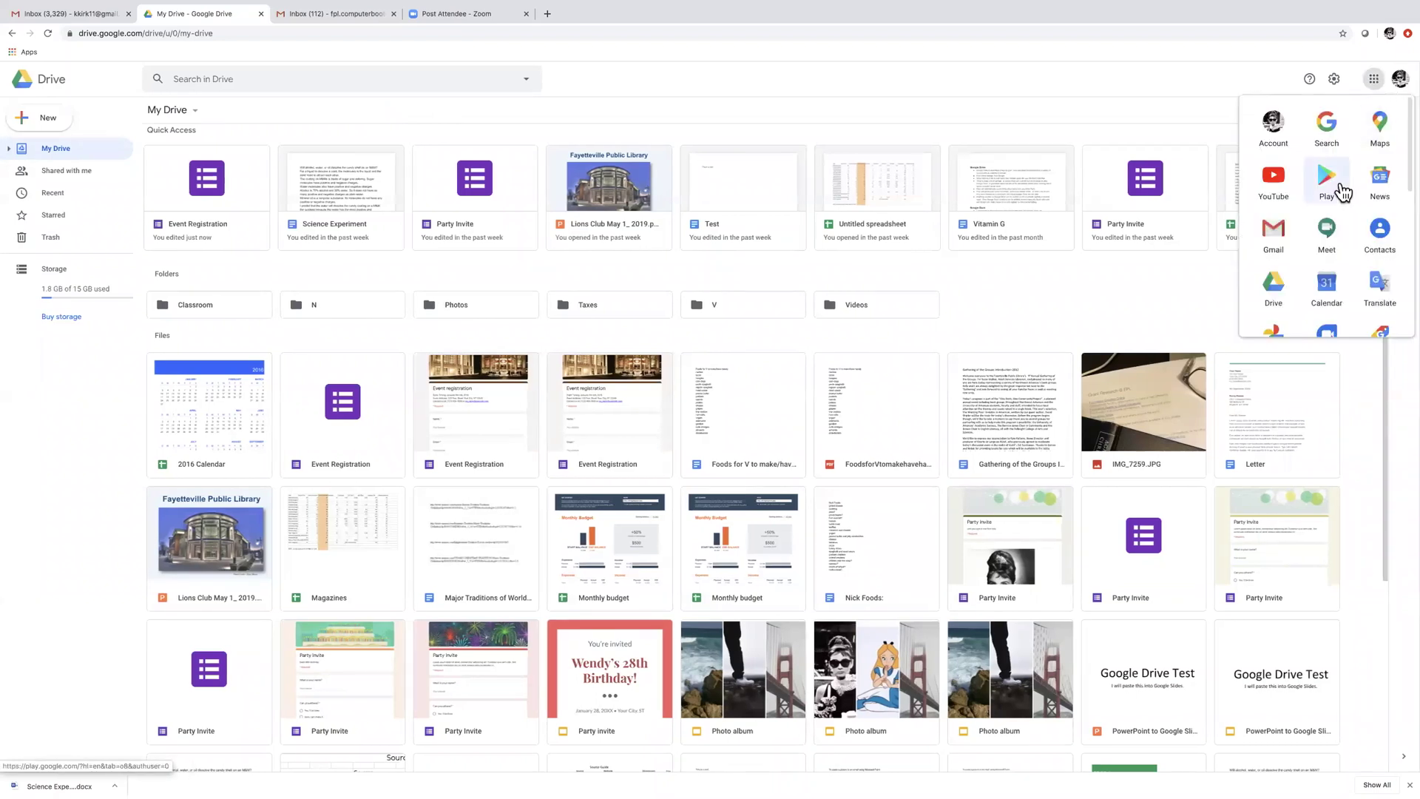
pyautogui.scroll(-1, 1342, 194)
pyautogui.scroll(-1, 1342, 194)
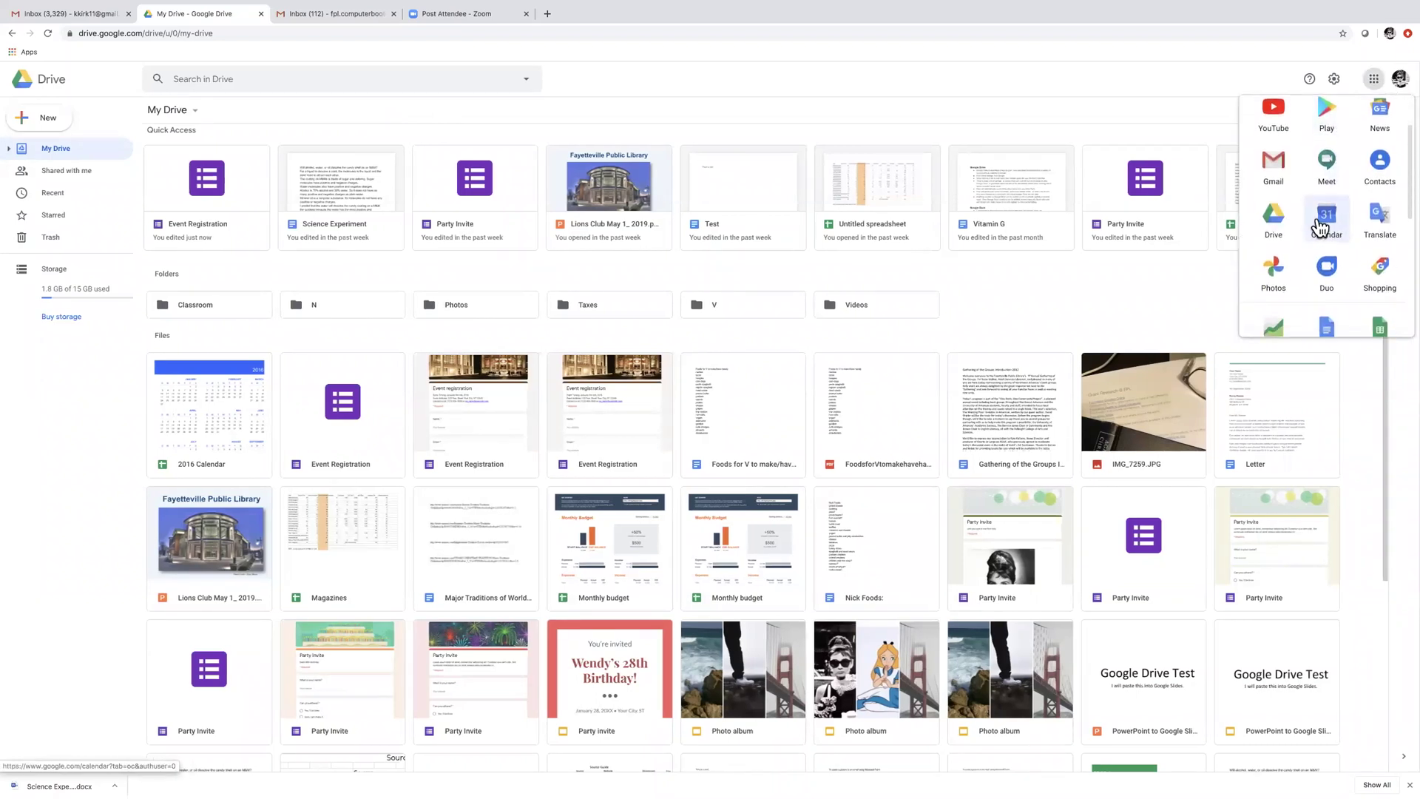
pyautogui.click(1324, 229)
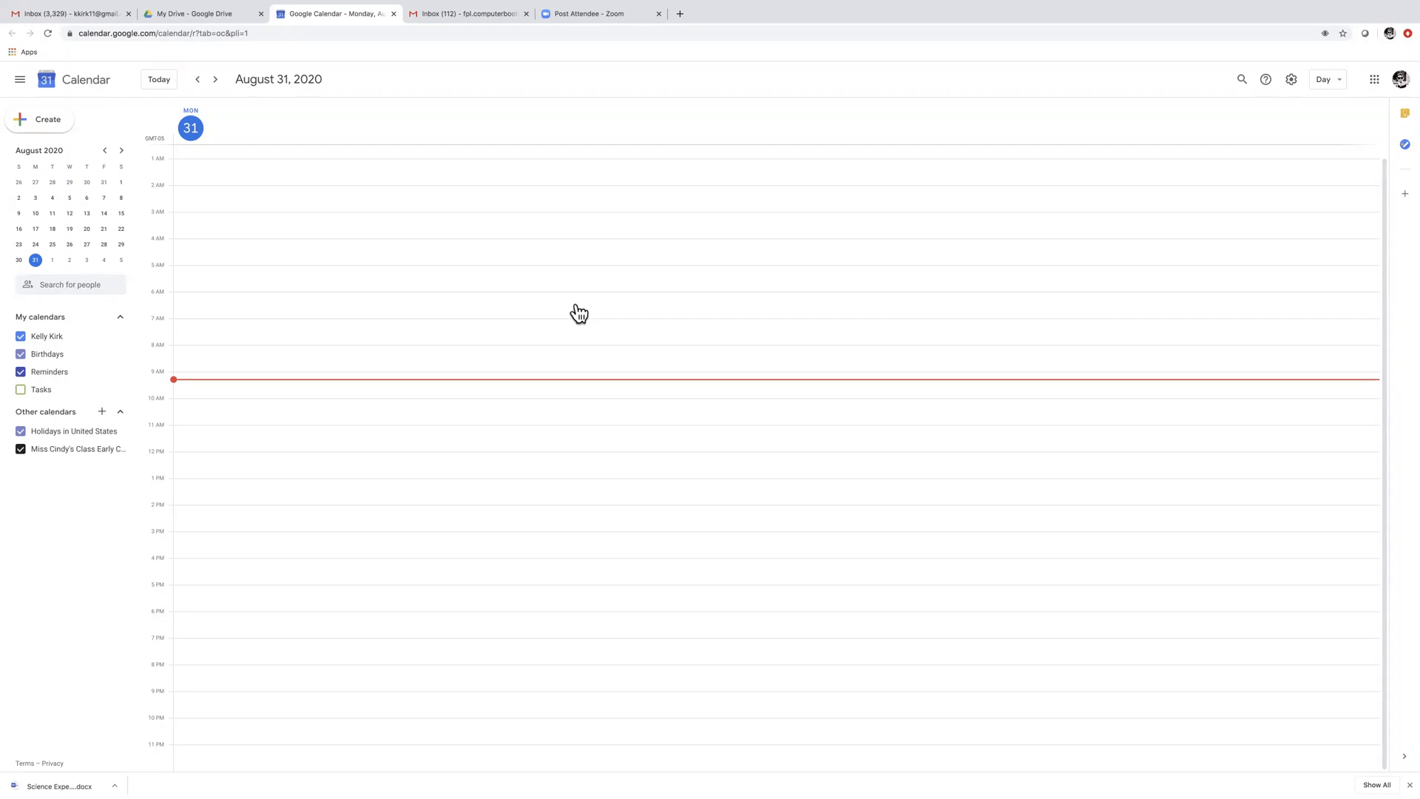
pyautogui.scroll(1, 579, 313)
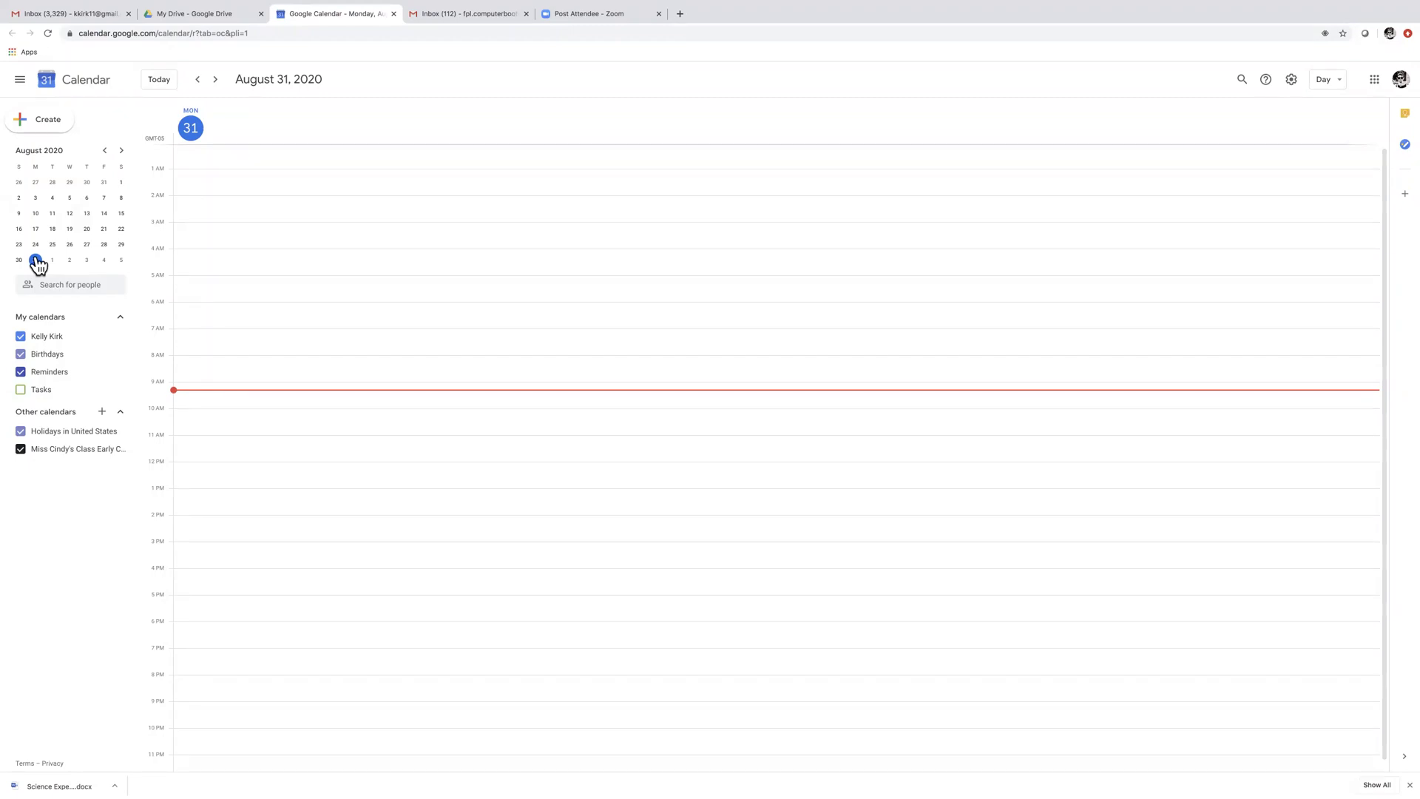
# Create an August 31 event titled 'Dogs to vet' starting at 12:00pm
pyautogui.click(152, 458)
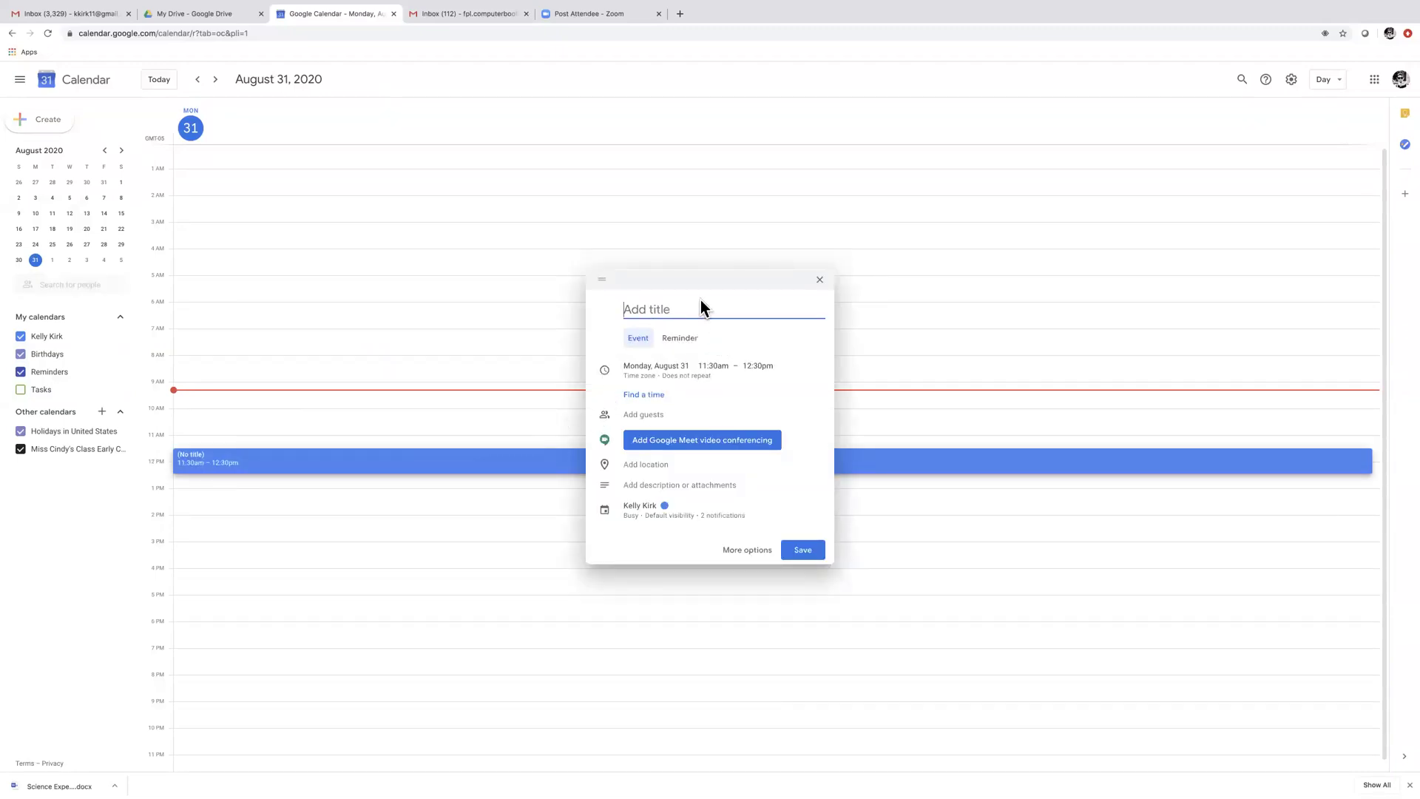
pyautogui.write('Dogs to vet')
pyautogui.click(718, 366)
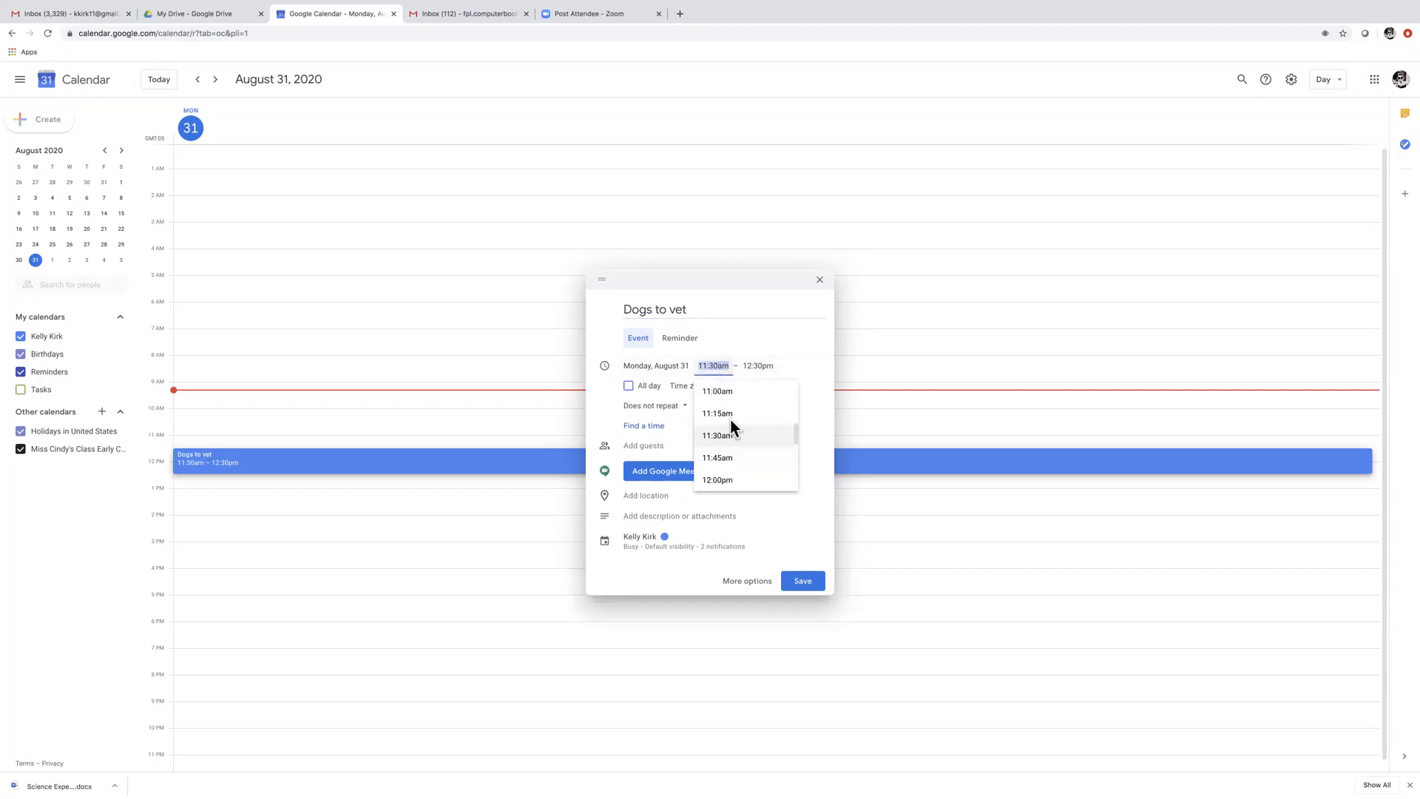
pyautogui.scroll(-1, 741, 460)
pyautogui.click(738, 474)
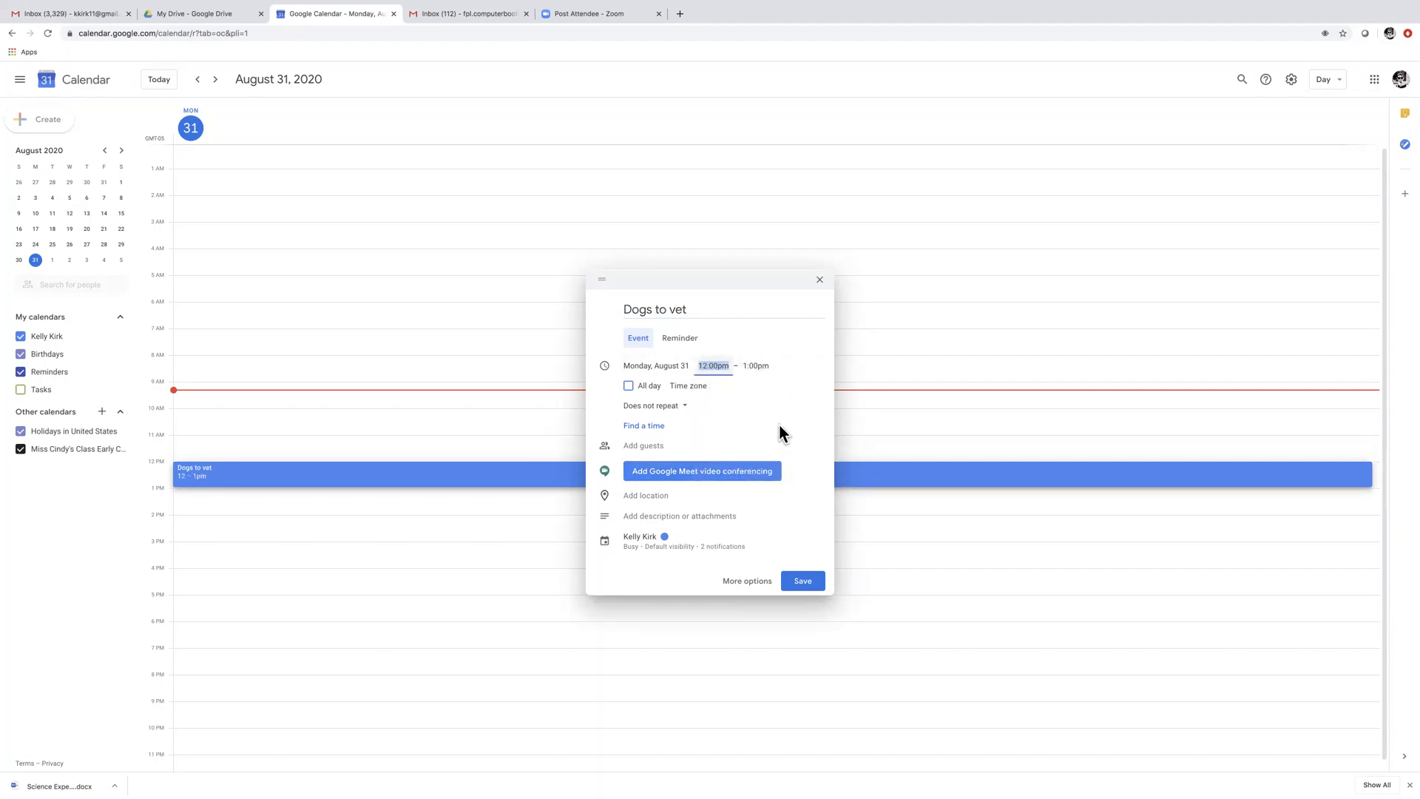
# Keep the event's time zone as Central Time - Chicago and expand its notification options
pyautogui.click(698, 386)
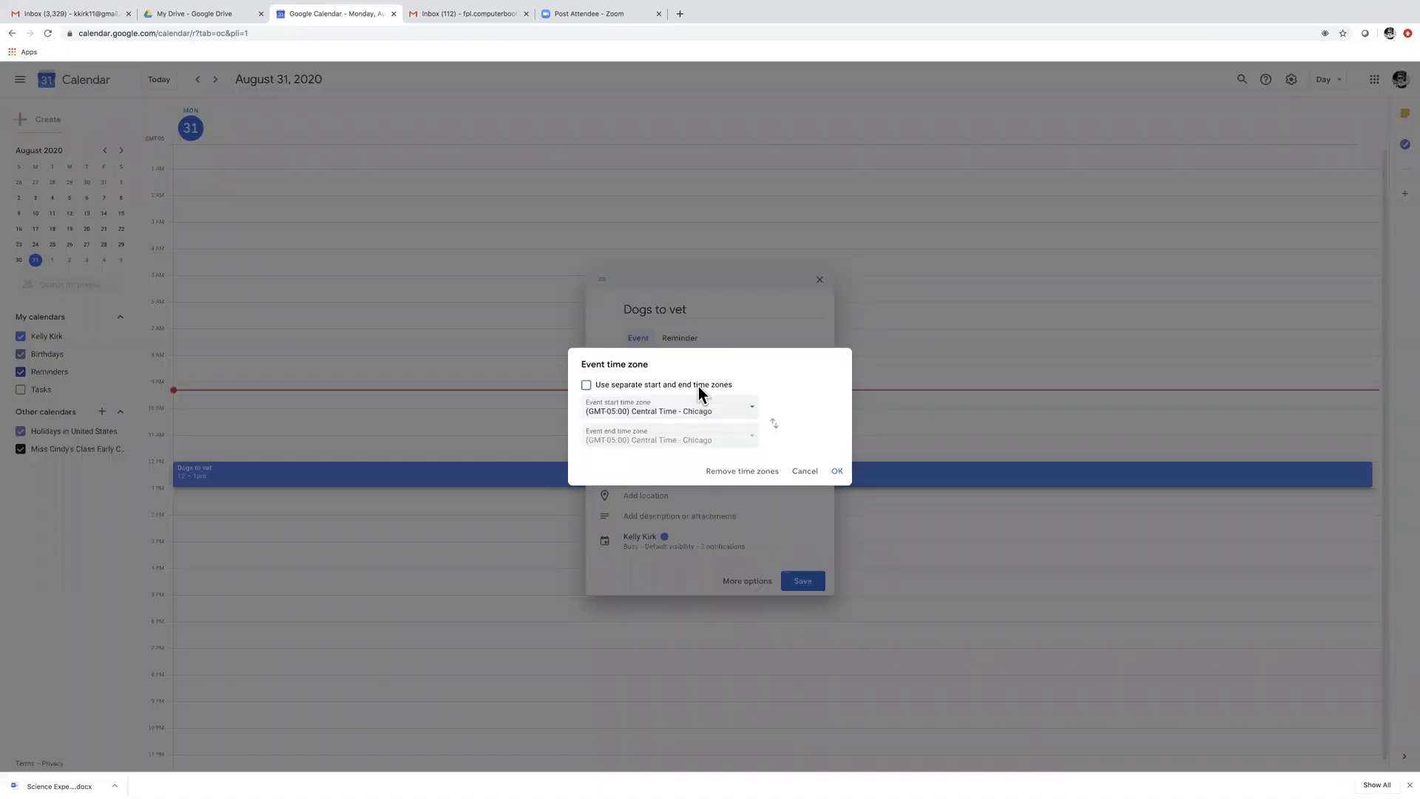
pyautogui.click(835, 470)
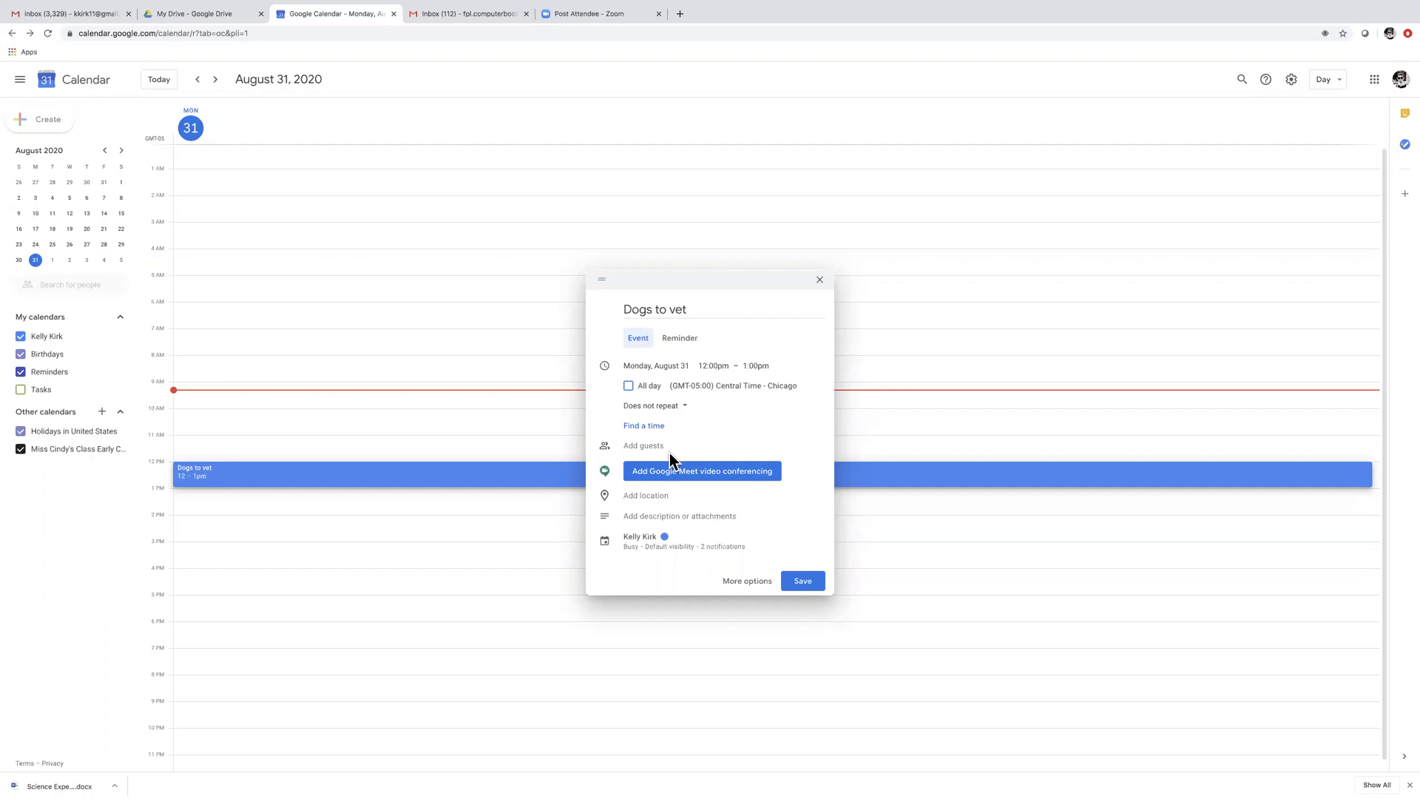
pyautogui.click(642, 446)
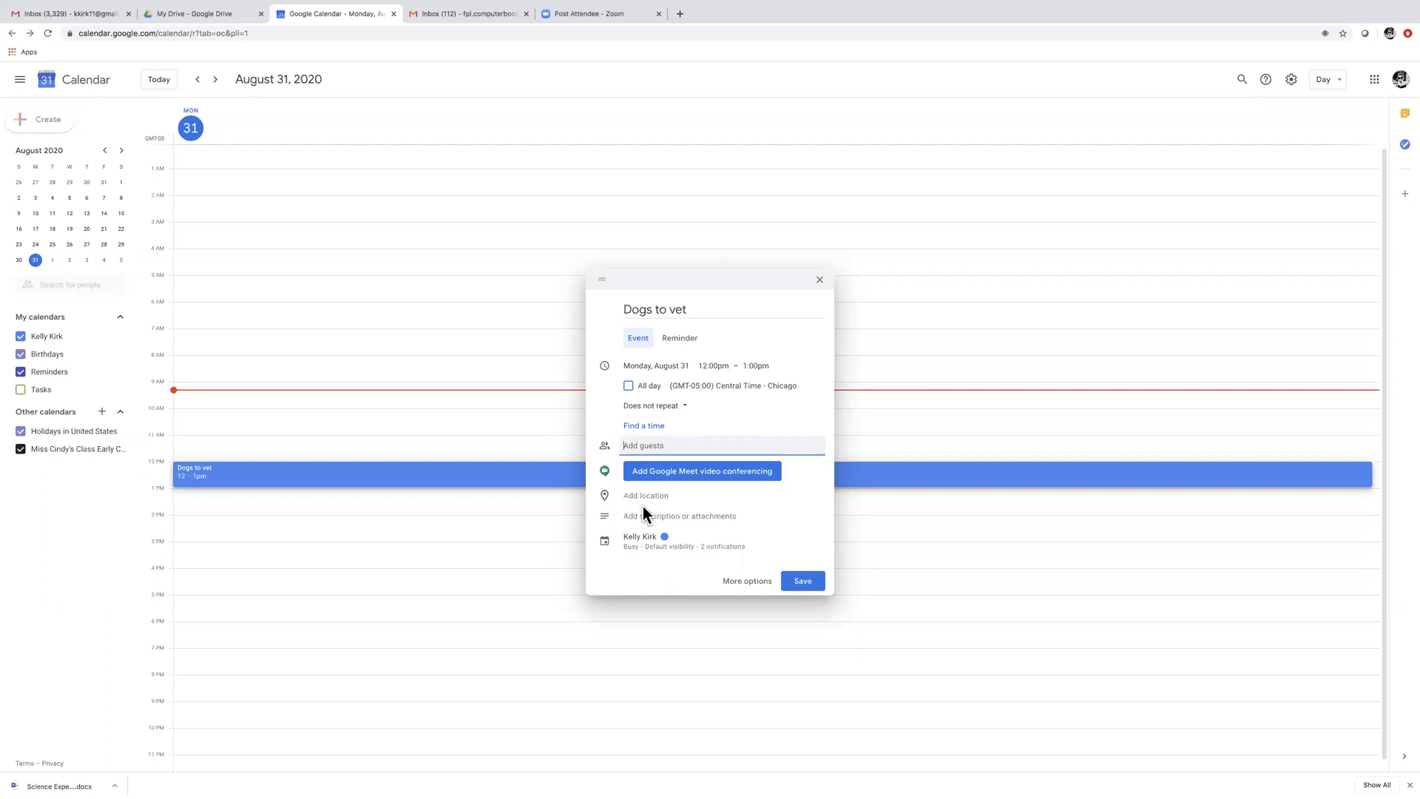
pyautogui.click(716, 547)
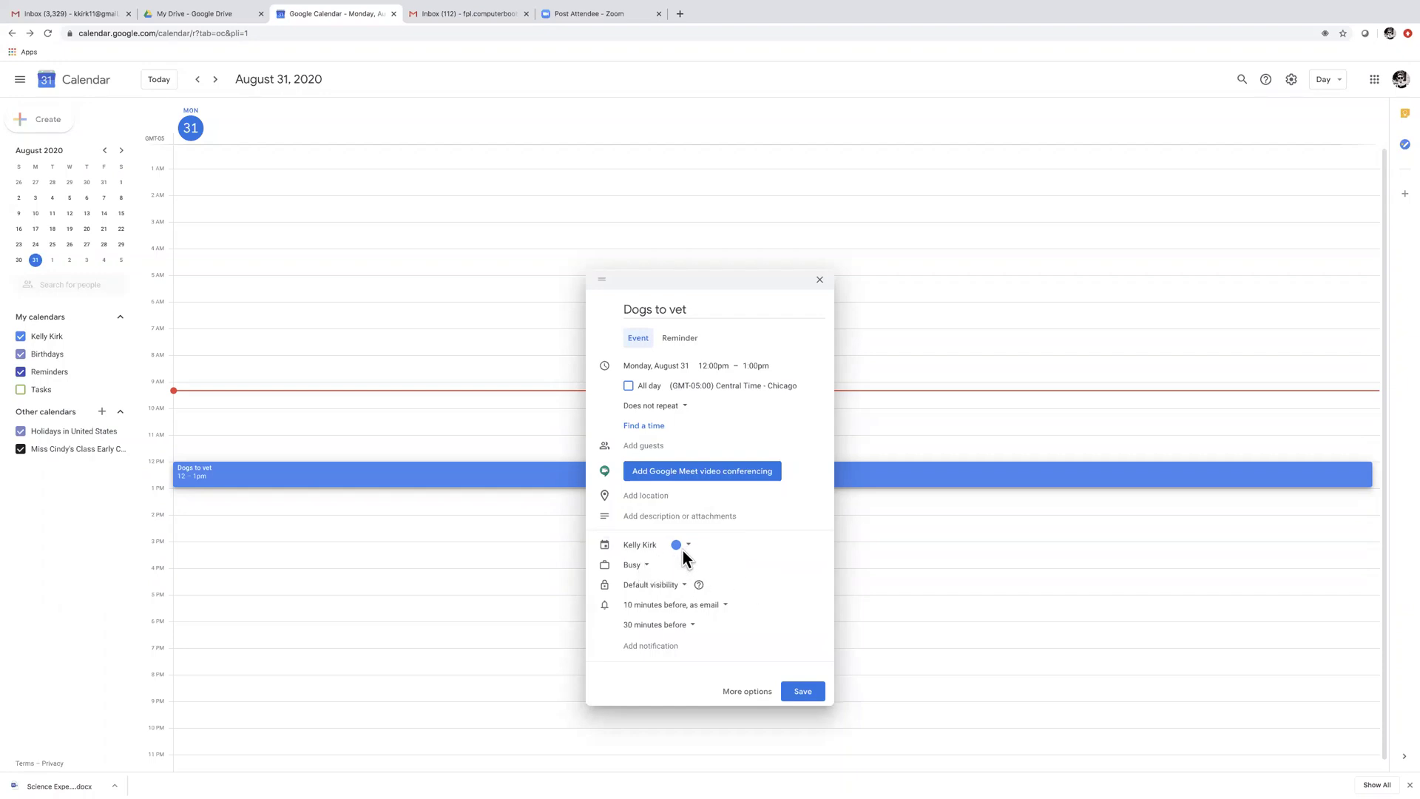
# Set the first reminder to 1 hour before, keep 1 day before, and save the event
pyautogui.click(722, 605)
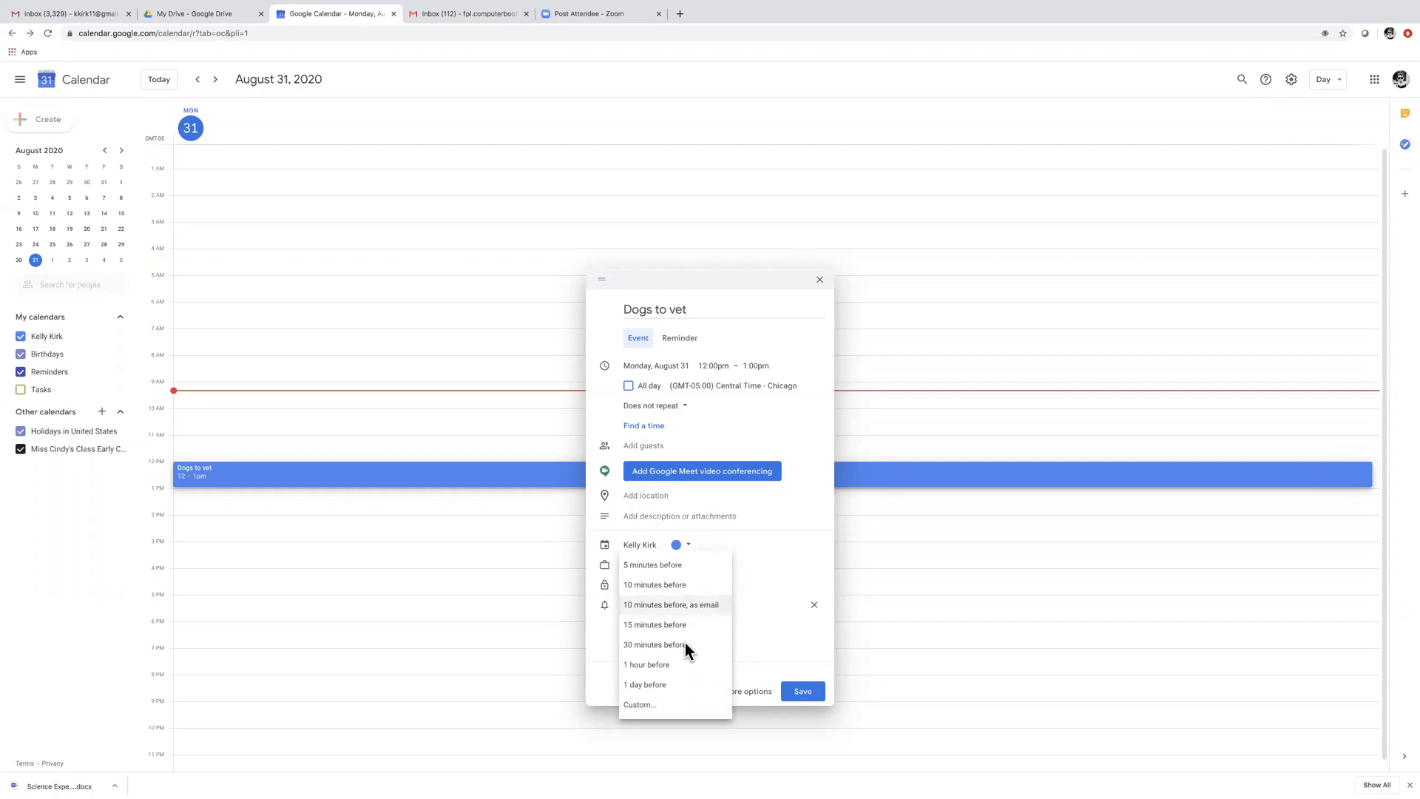
pyautogui.click(654, 685)
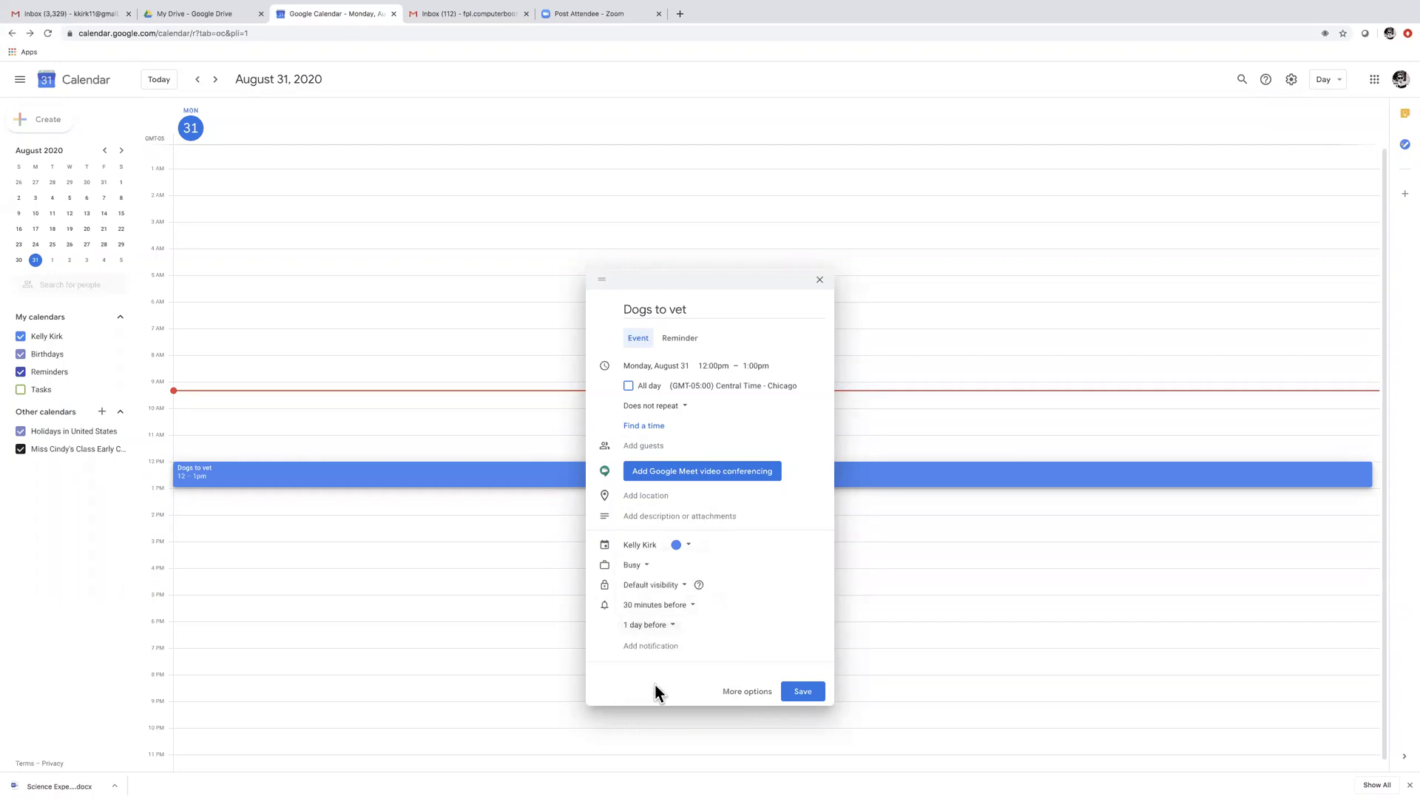
pyautogui.click(692, 603)
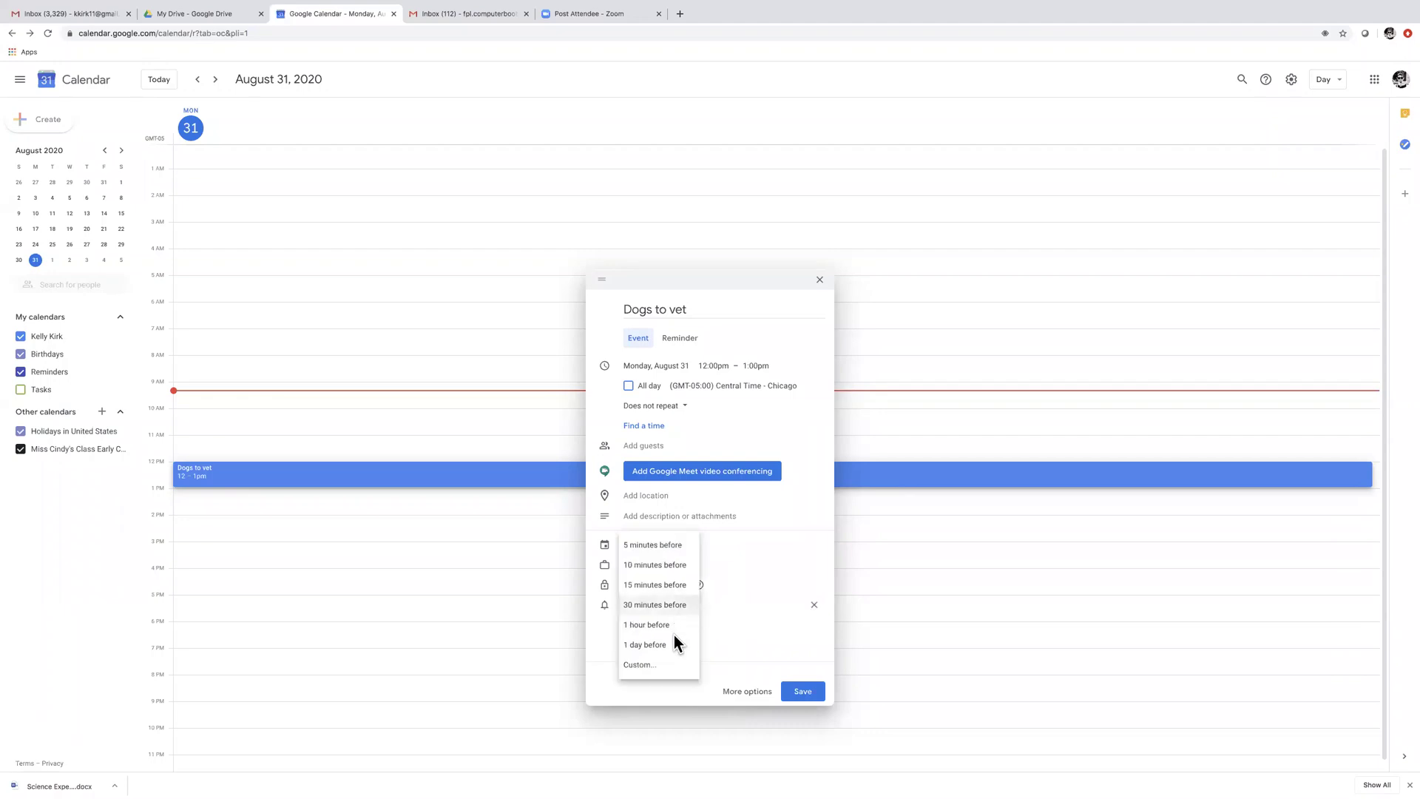
pyautogui.click(666, 623)
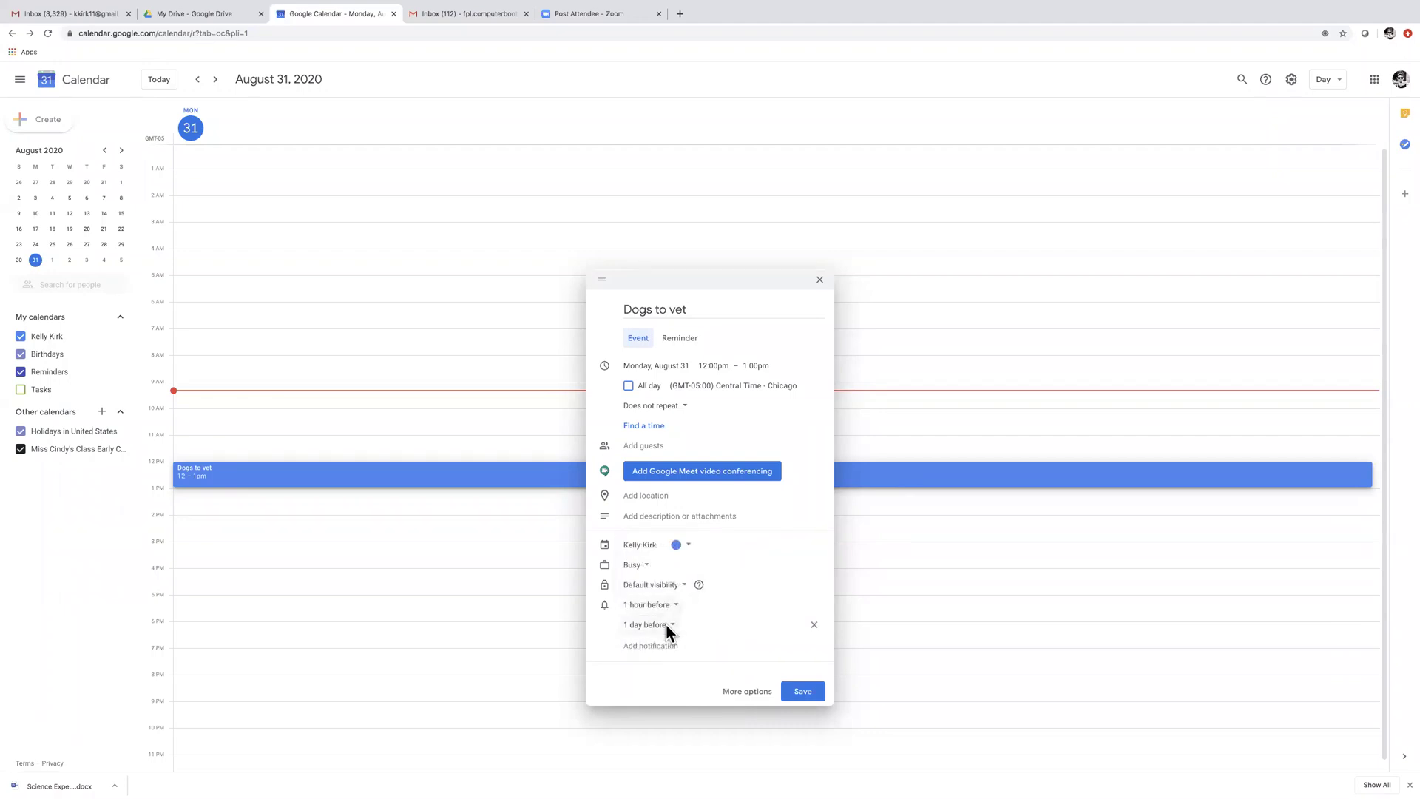
pyautogui.click(808, 692)
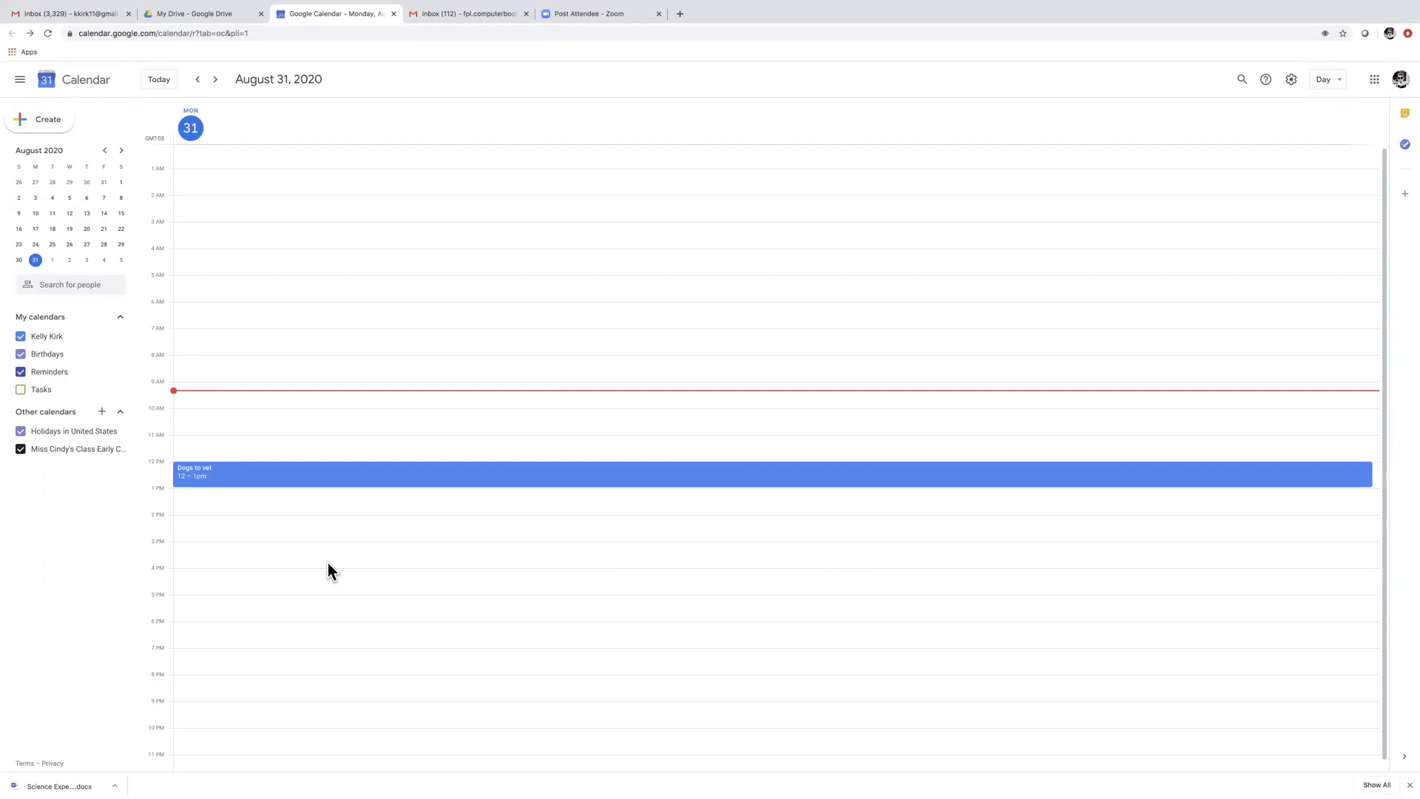
# Edit the Dogs to vet event to start at 1:00pm, running 1–2pm, and save
pyautogui.click(210, 474)
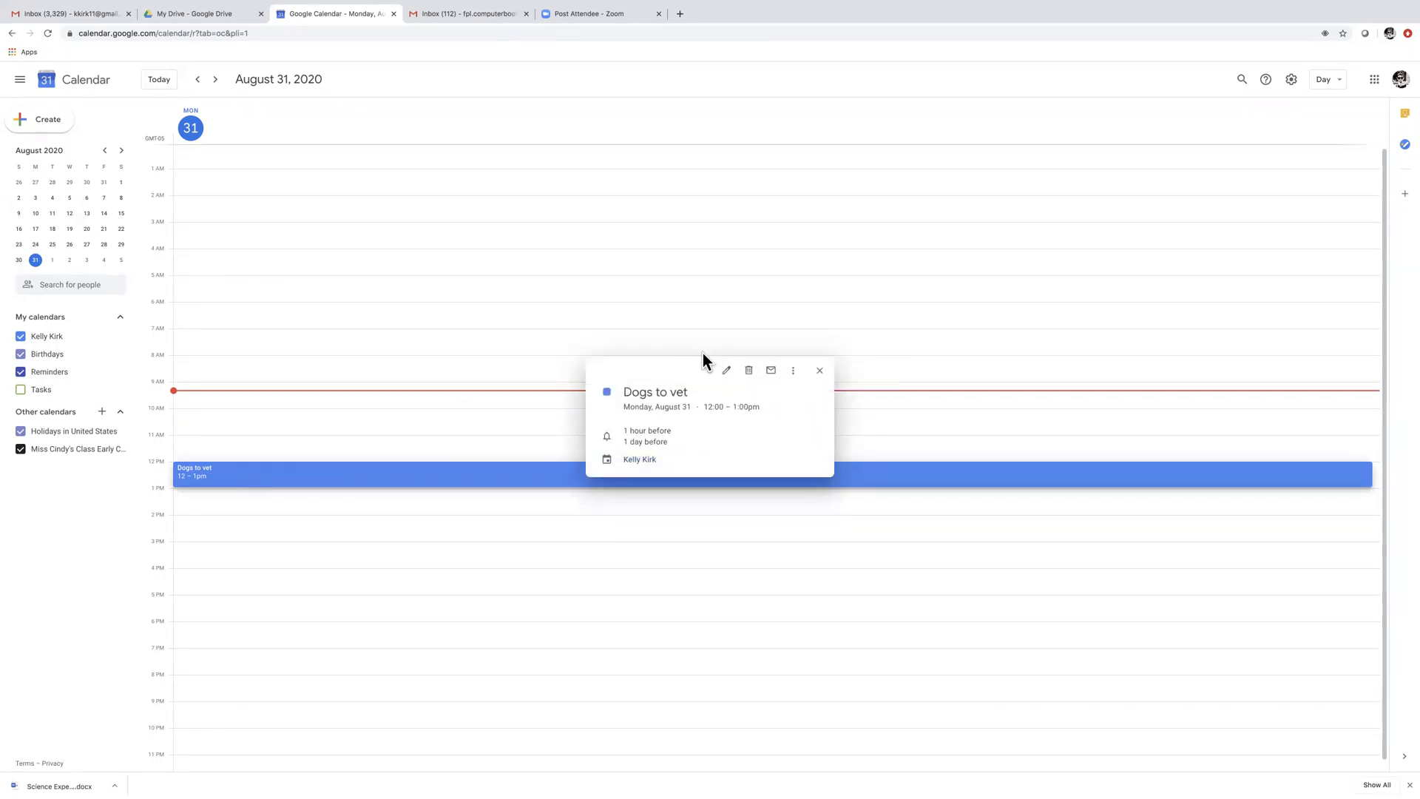
pyautogui.click(724, 370)
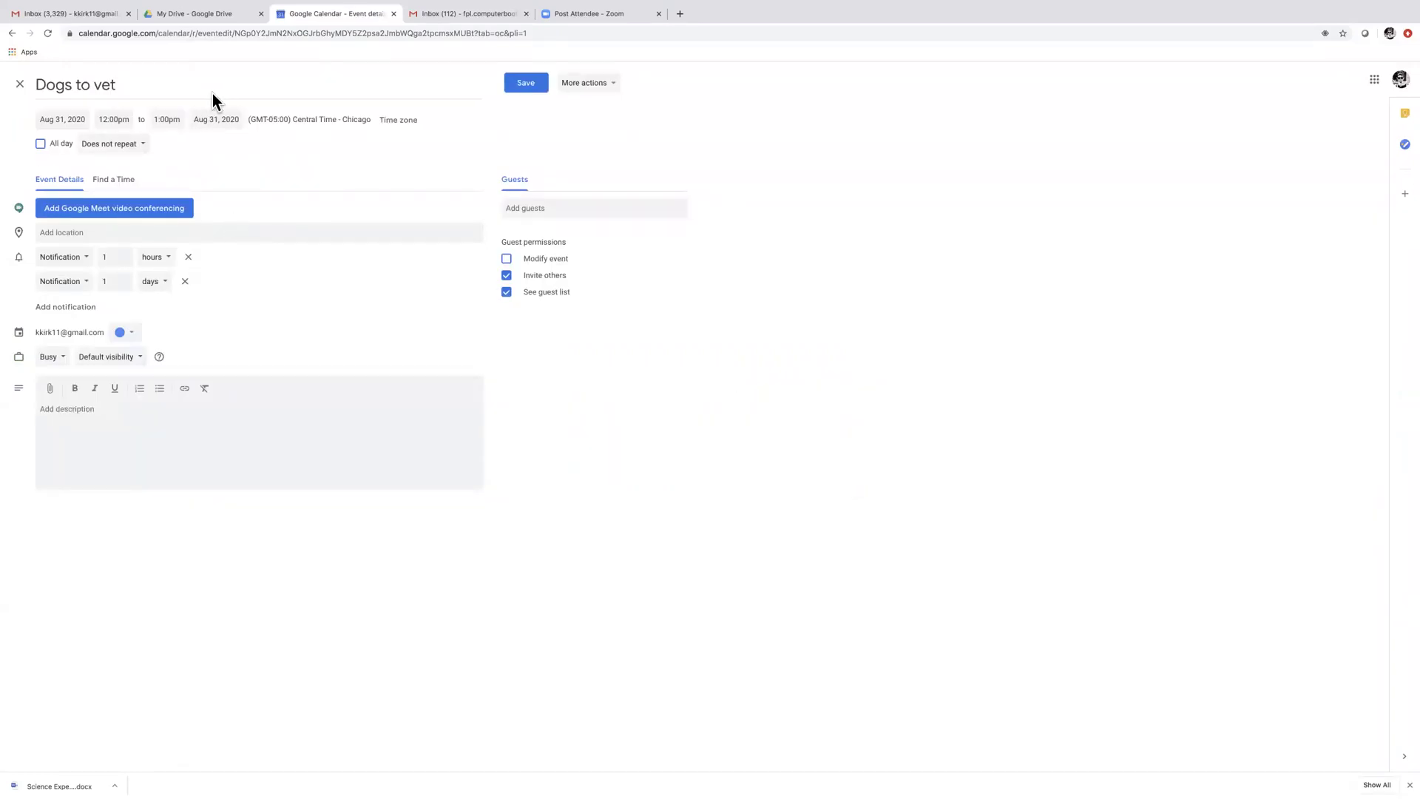
pyautogui.click(127, 120)
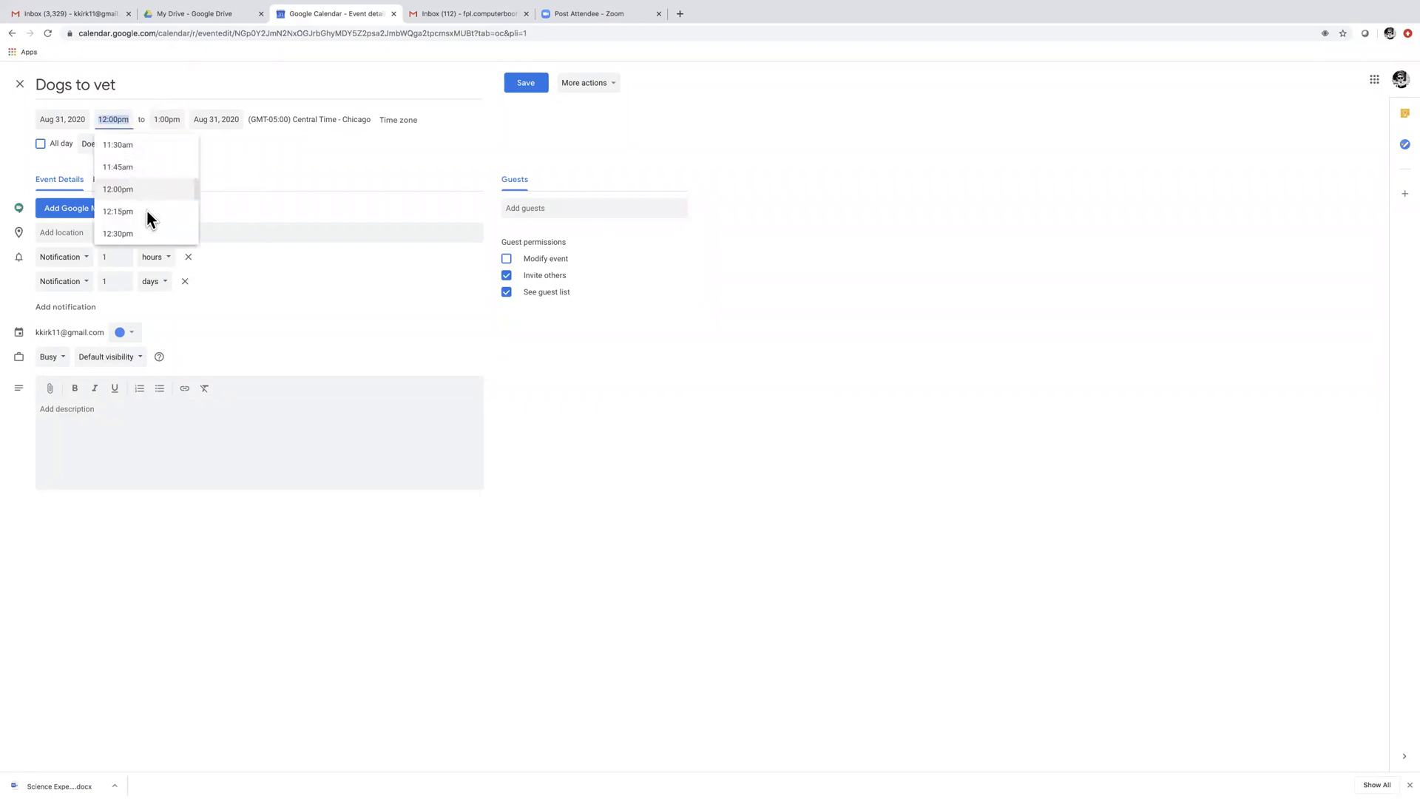
pyautogui.scroll(-1, 149, 214)
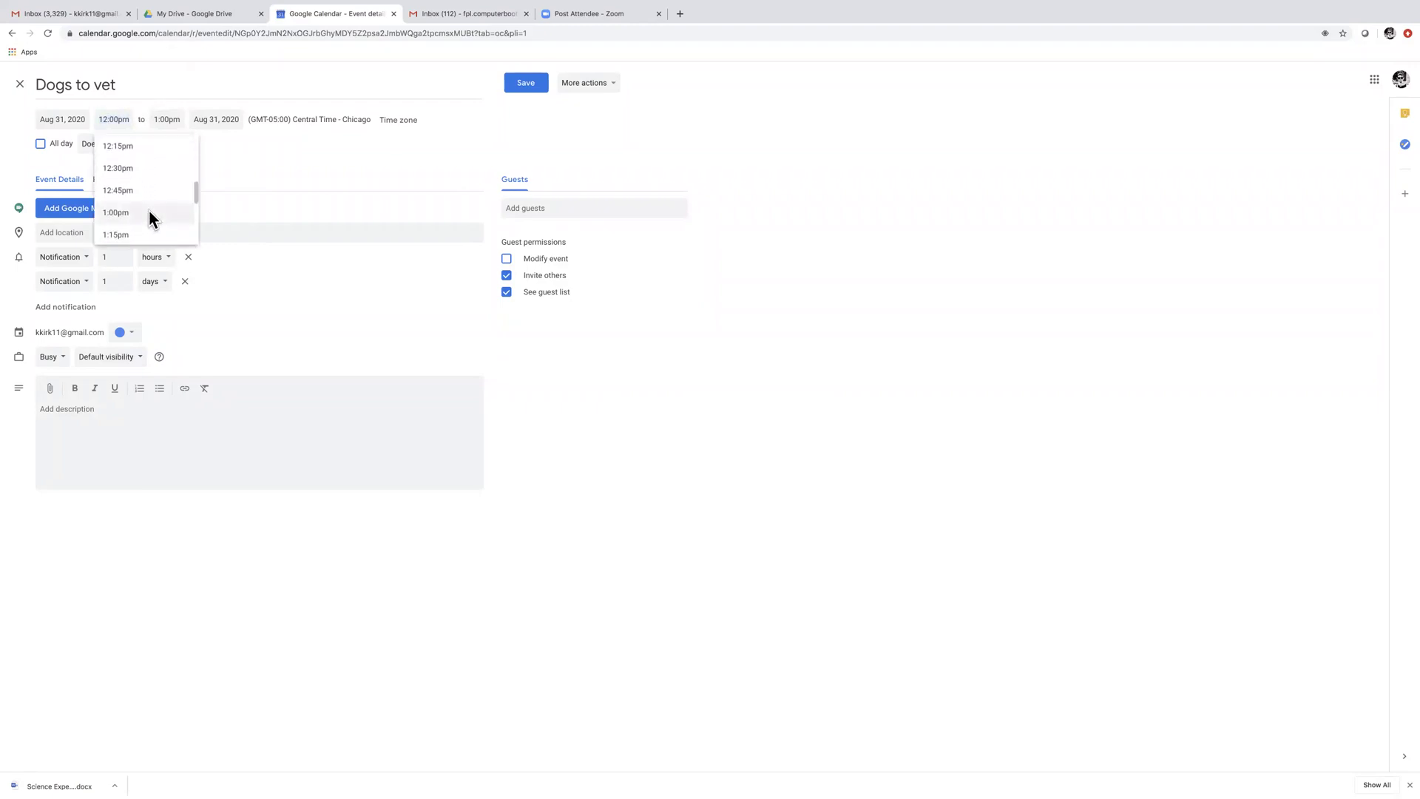
pyautogui.click(150, 215)
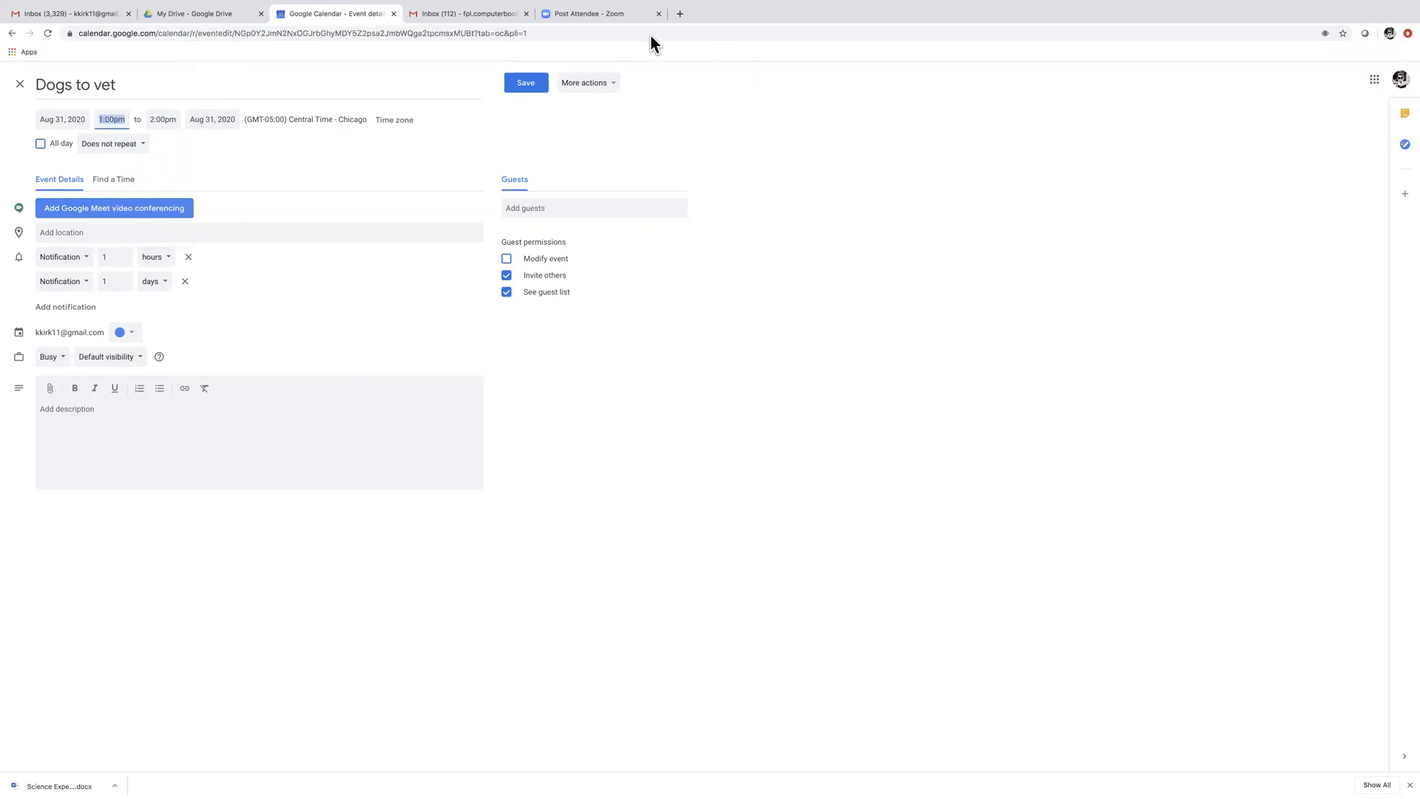
pyautogui.click(516, 78)
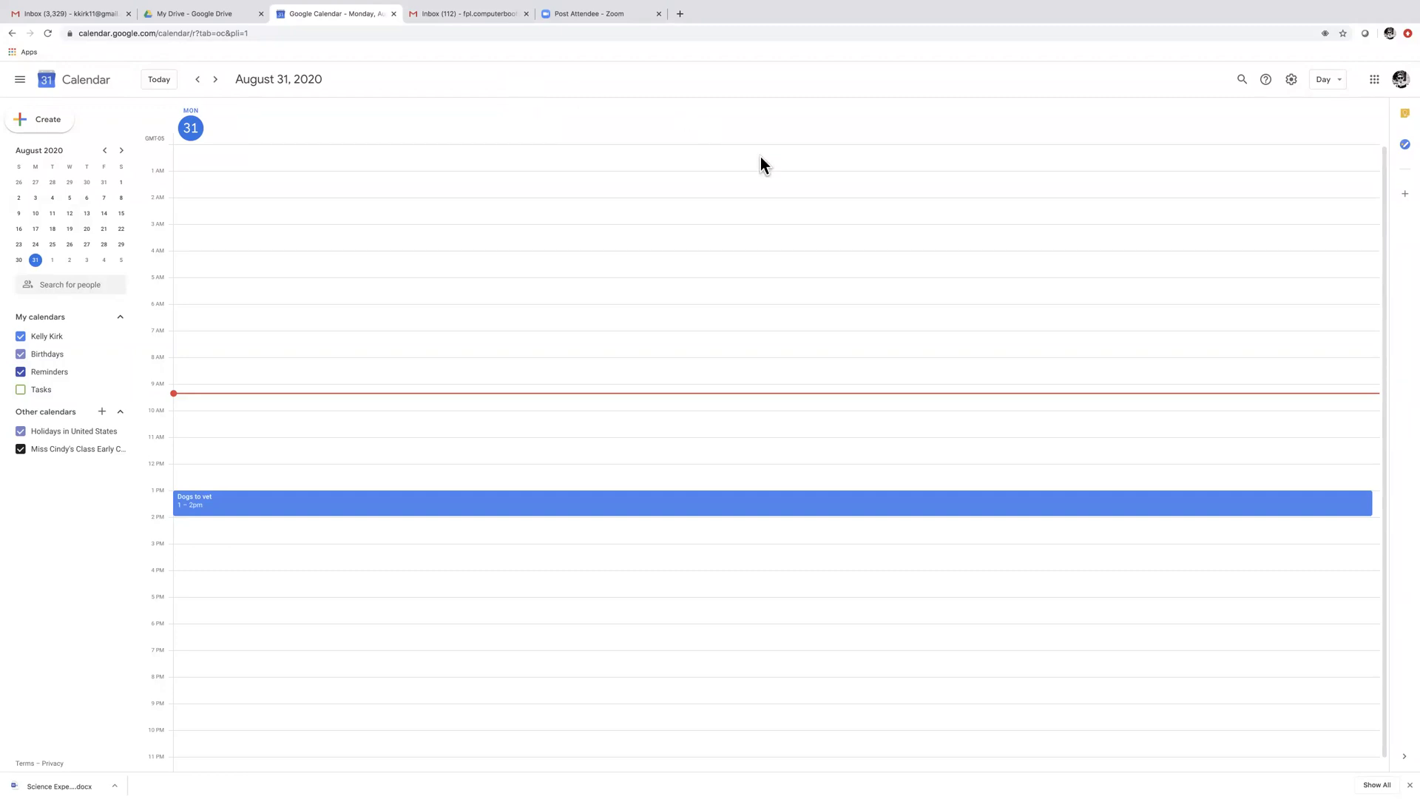
# Zoom the Calendar page out to 90%, then reset it to actual size
pyautogui.scroll(2, 1278, 179)
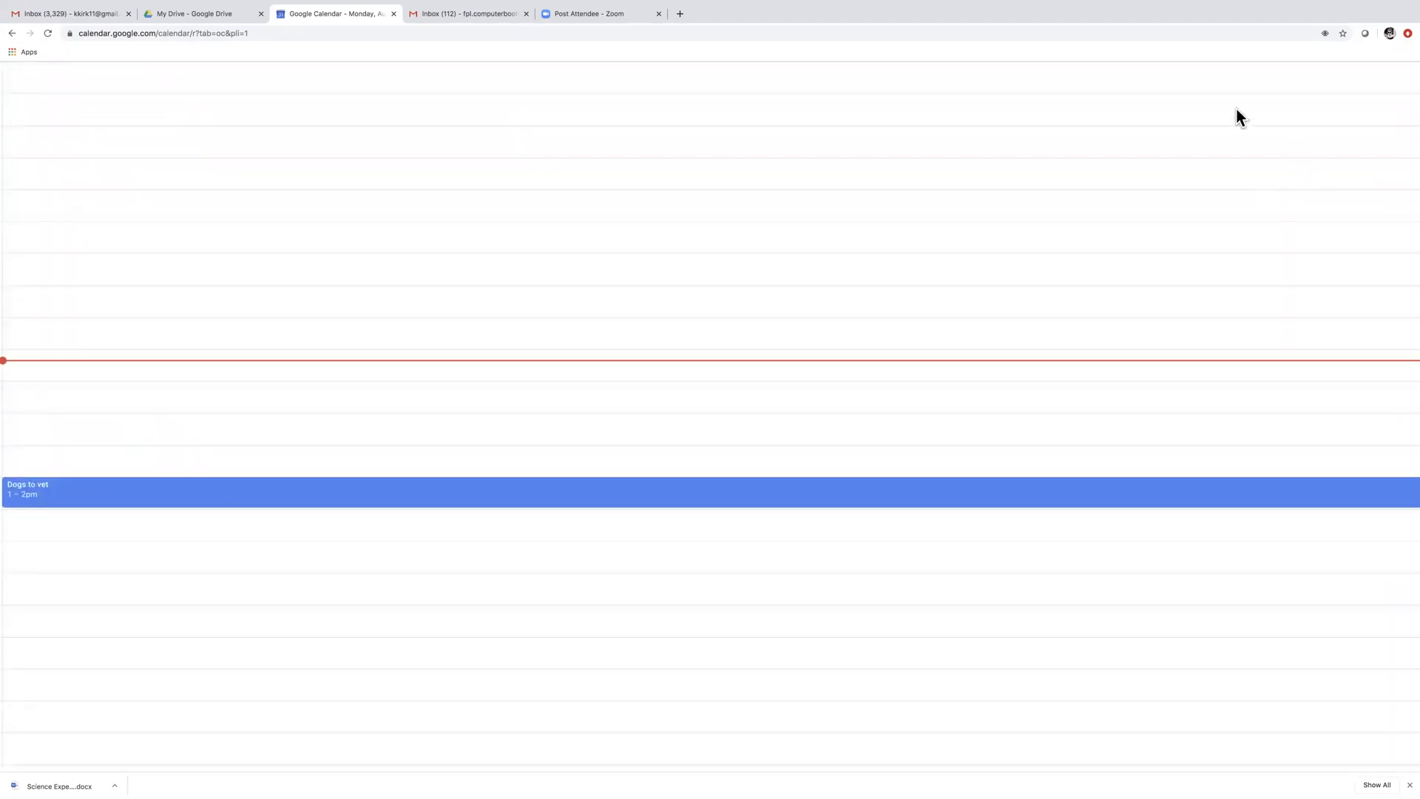
pyautogui.moveTo(148, 6)
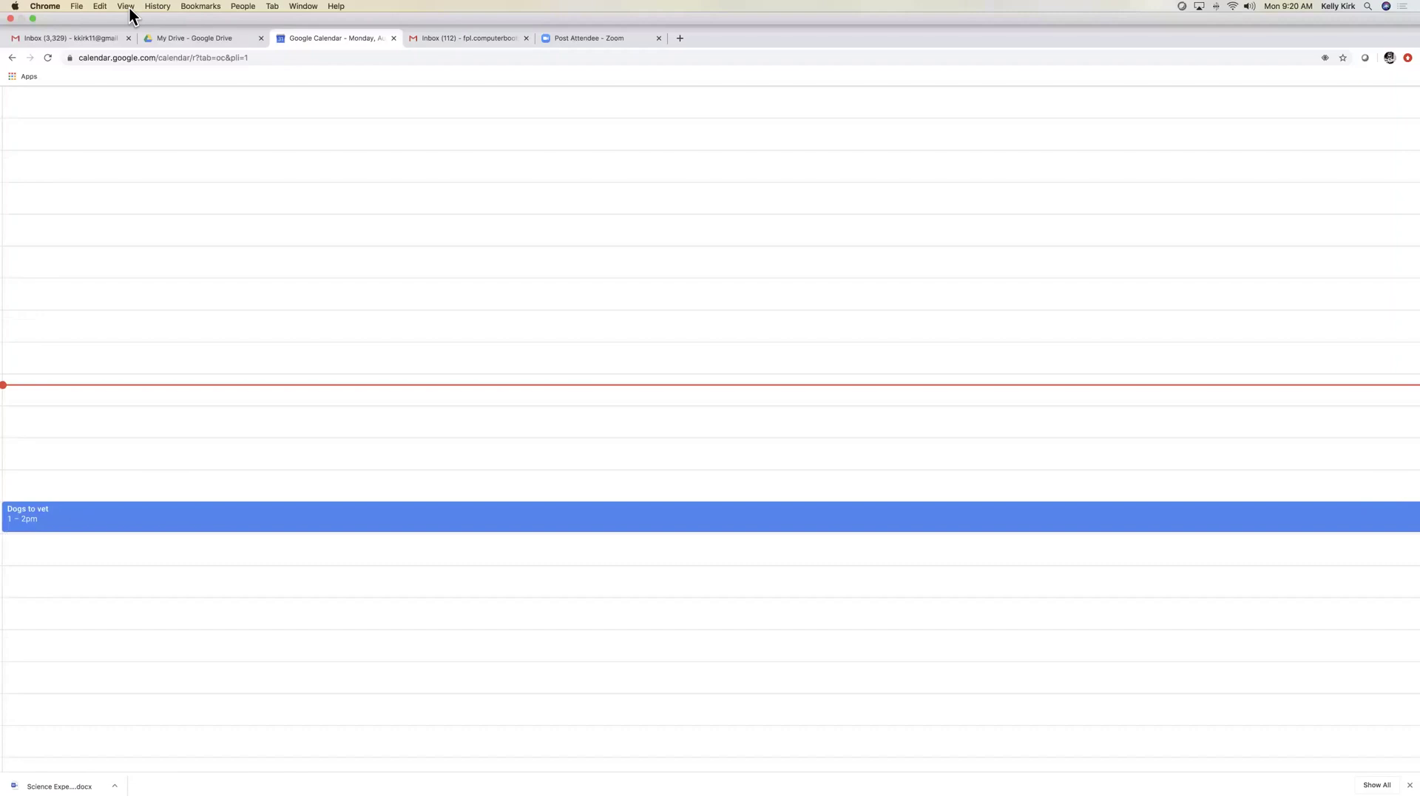
pyautogui.click(127, 7)
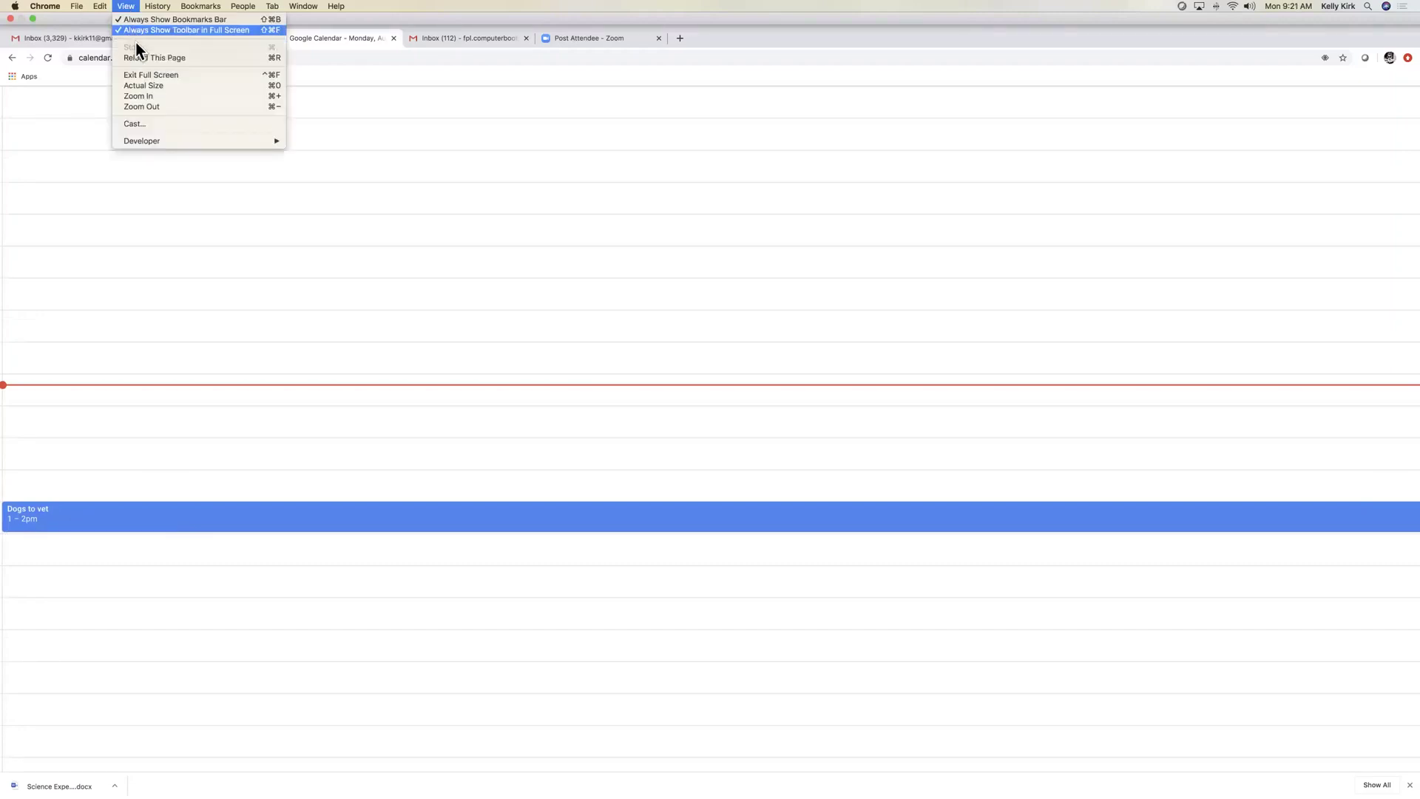
pyautogui.click(245, 109)
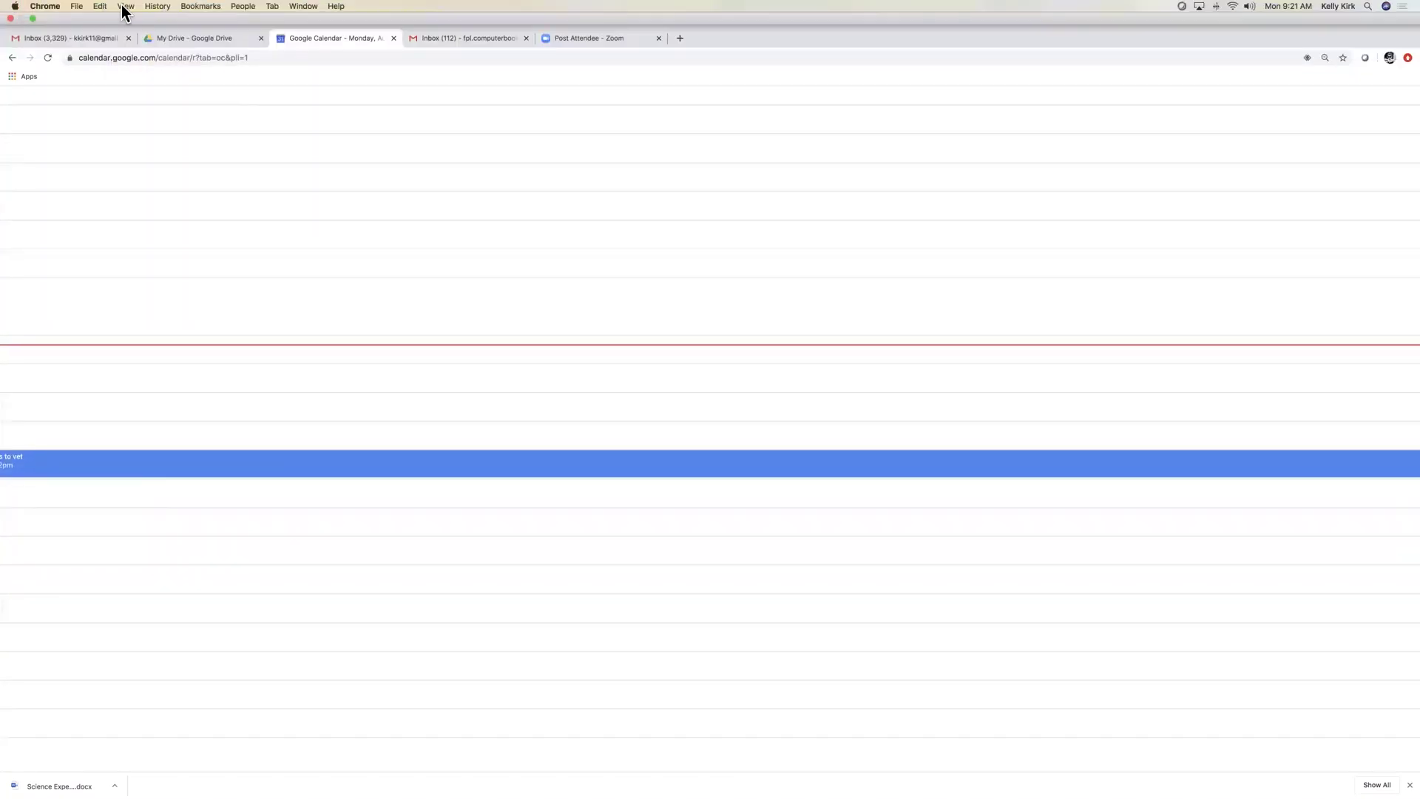
pyautogui.click(125, 6)
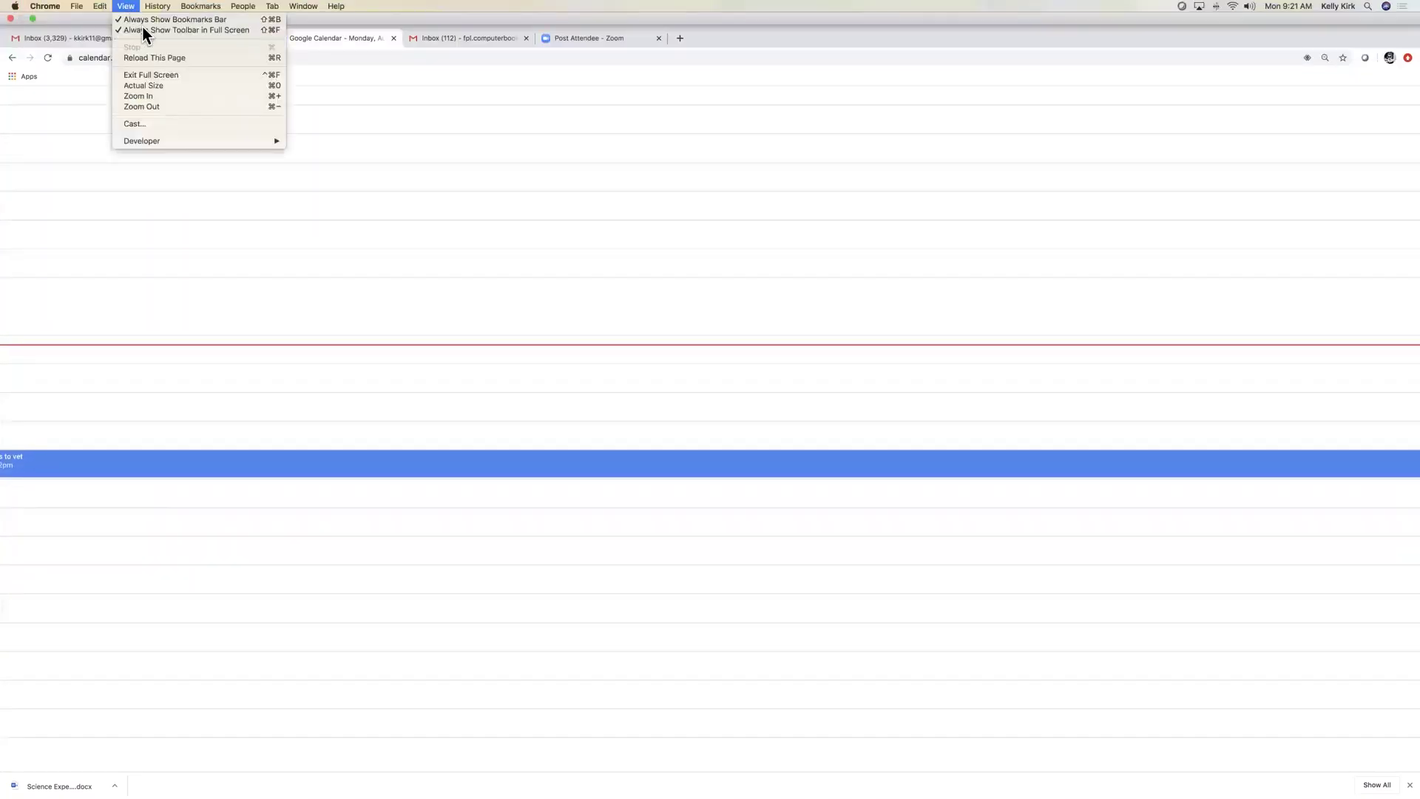
pyautogui.click(162, 86)
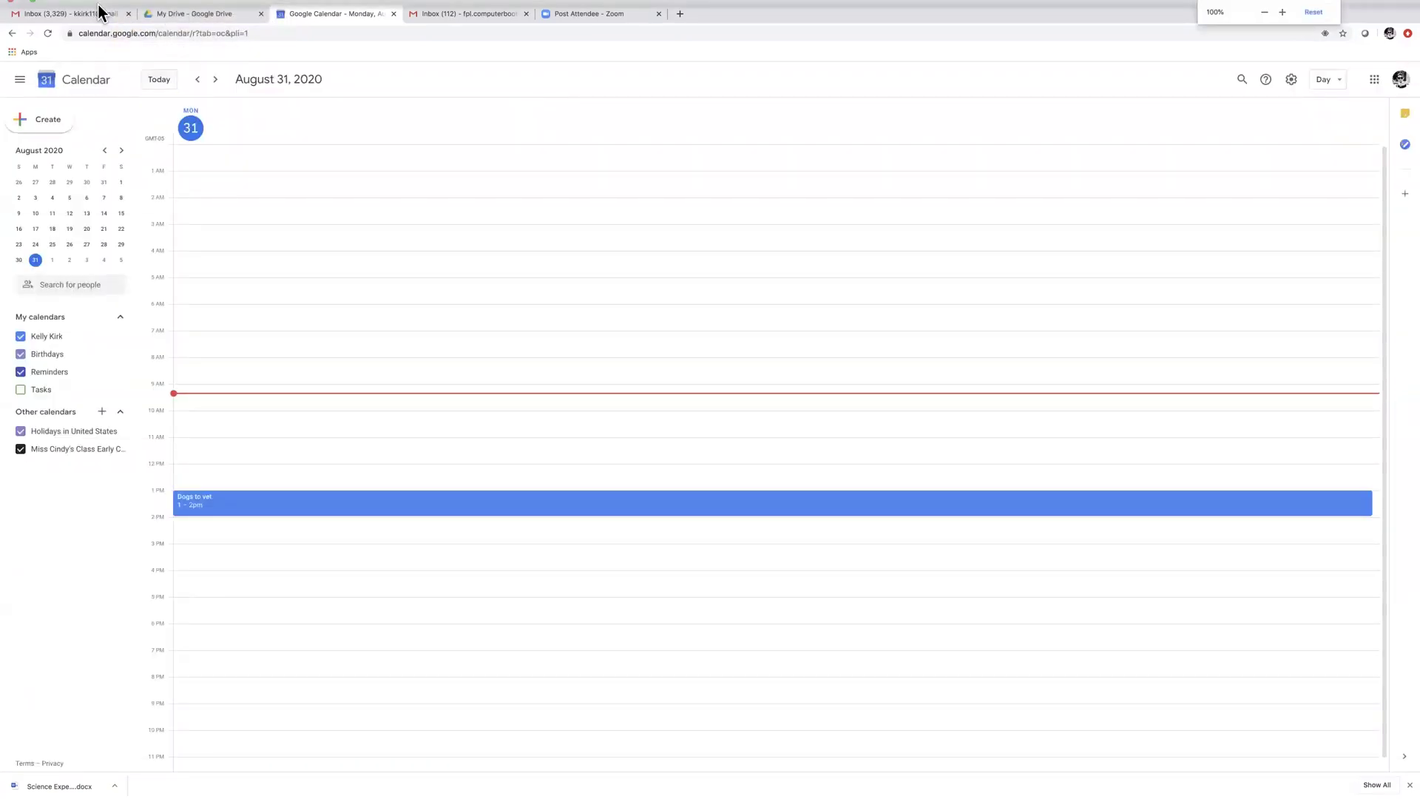
# Zoom the Calendar page in twice to beyond 110% and show the Google apps list
pyautogui.click(126, 6)
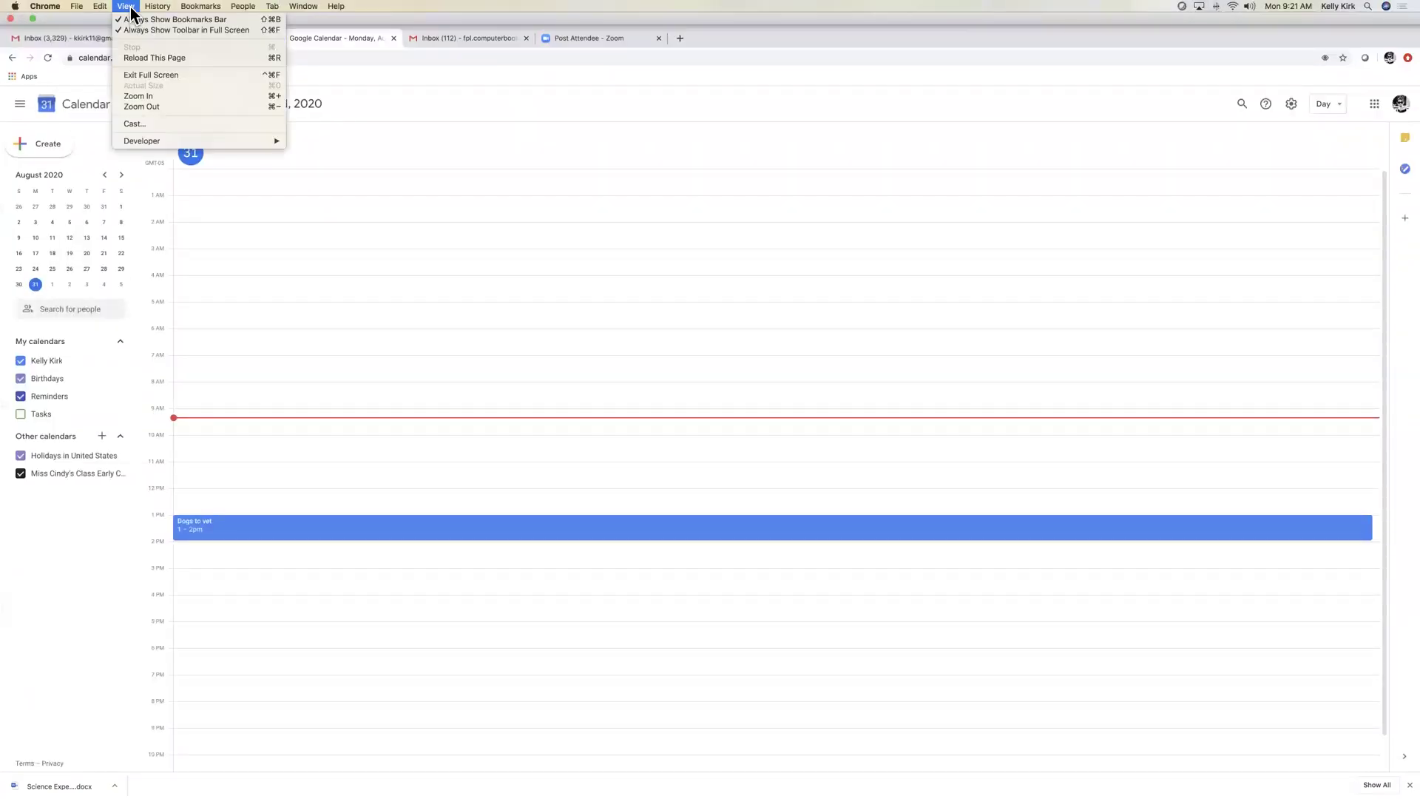
pyautogui.click(170, 96)
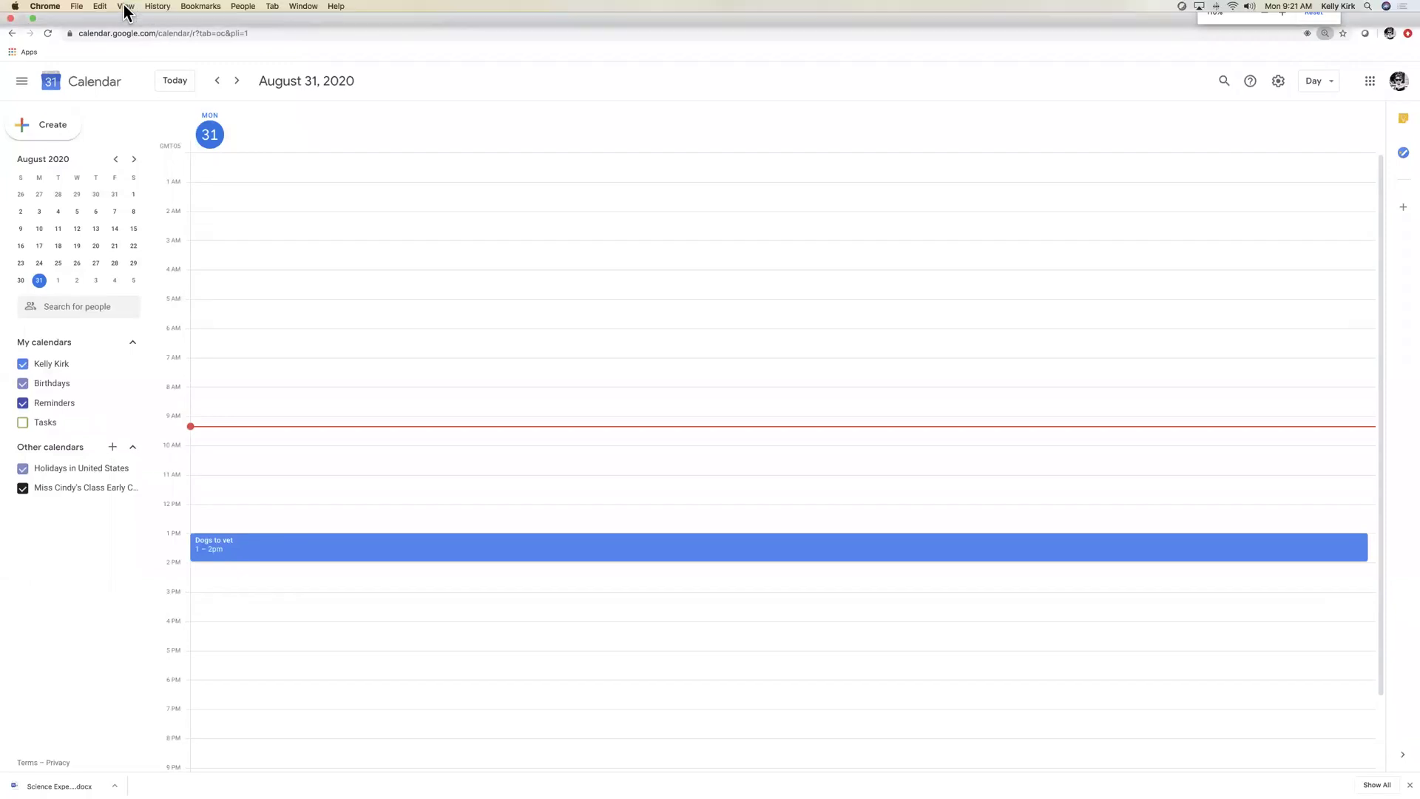
pyautogui.click(126, 6)
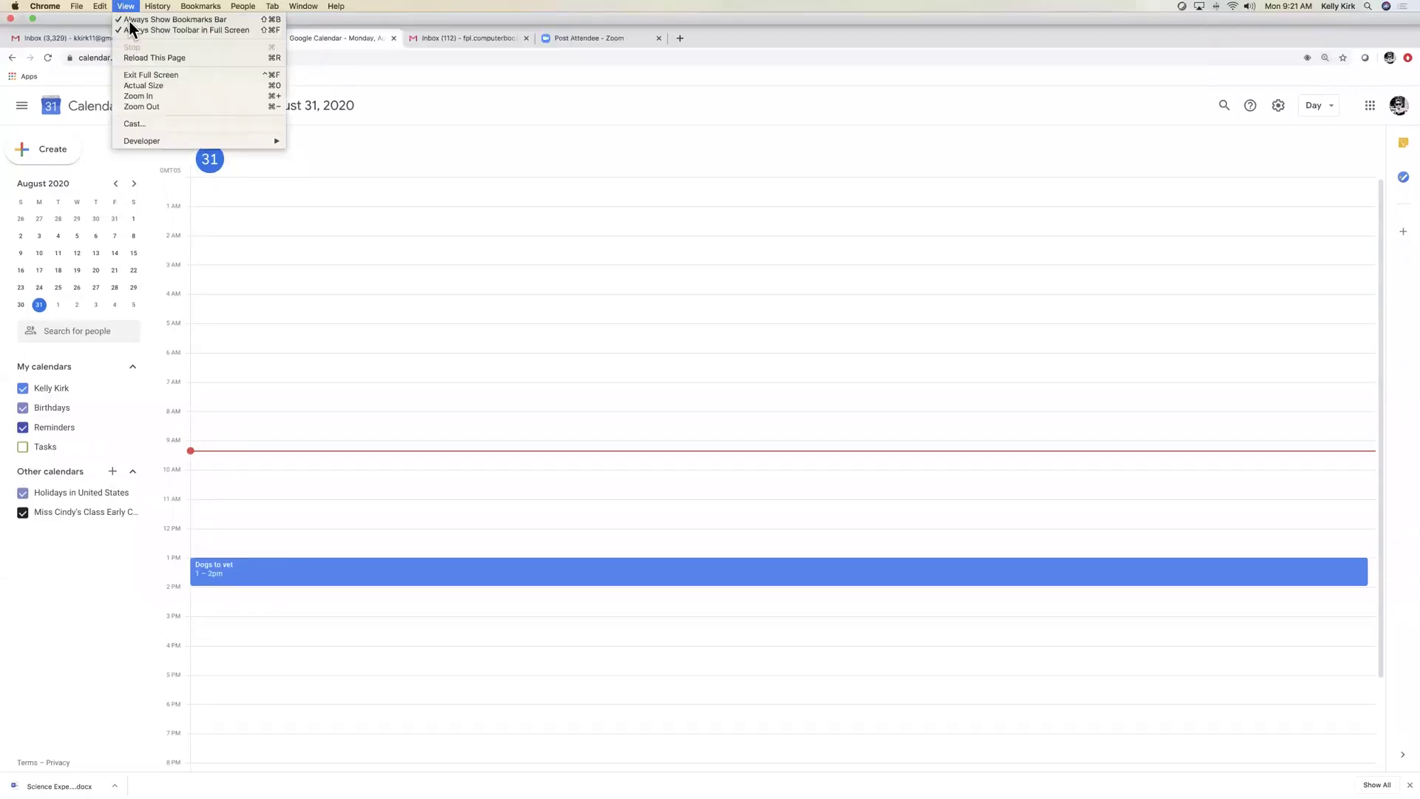
pyautogui.click(148, 95)
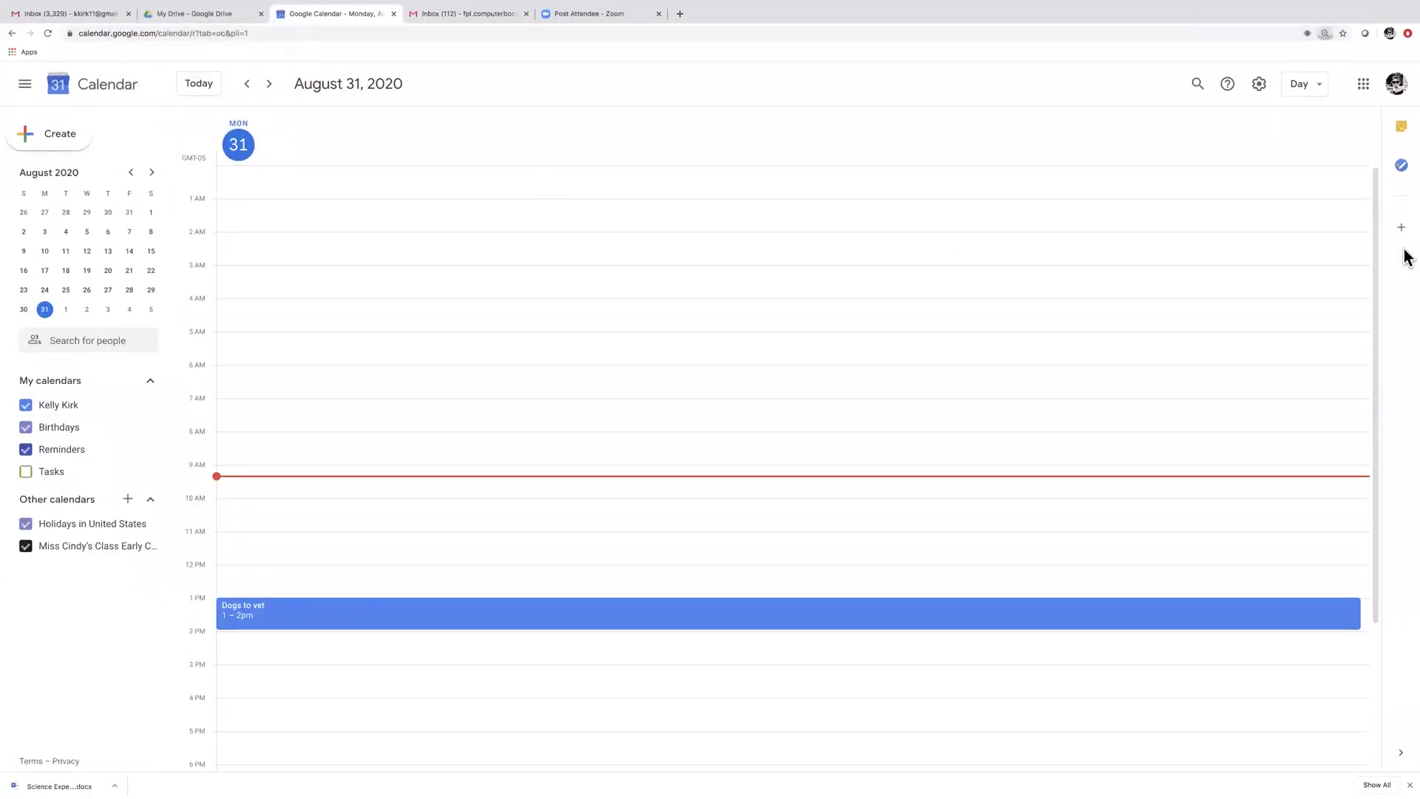
pyautogui.click(1365, 86)
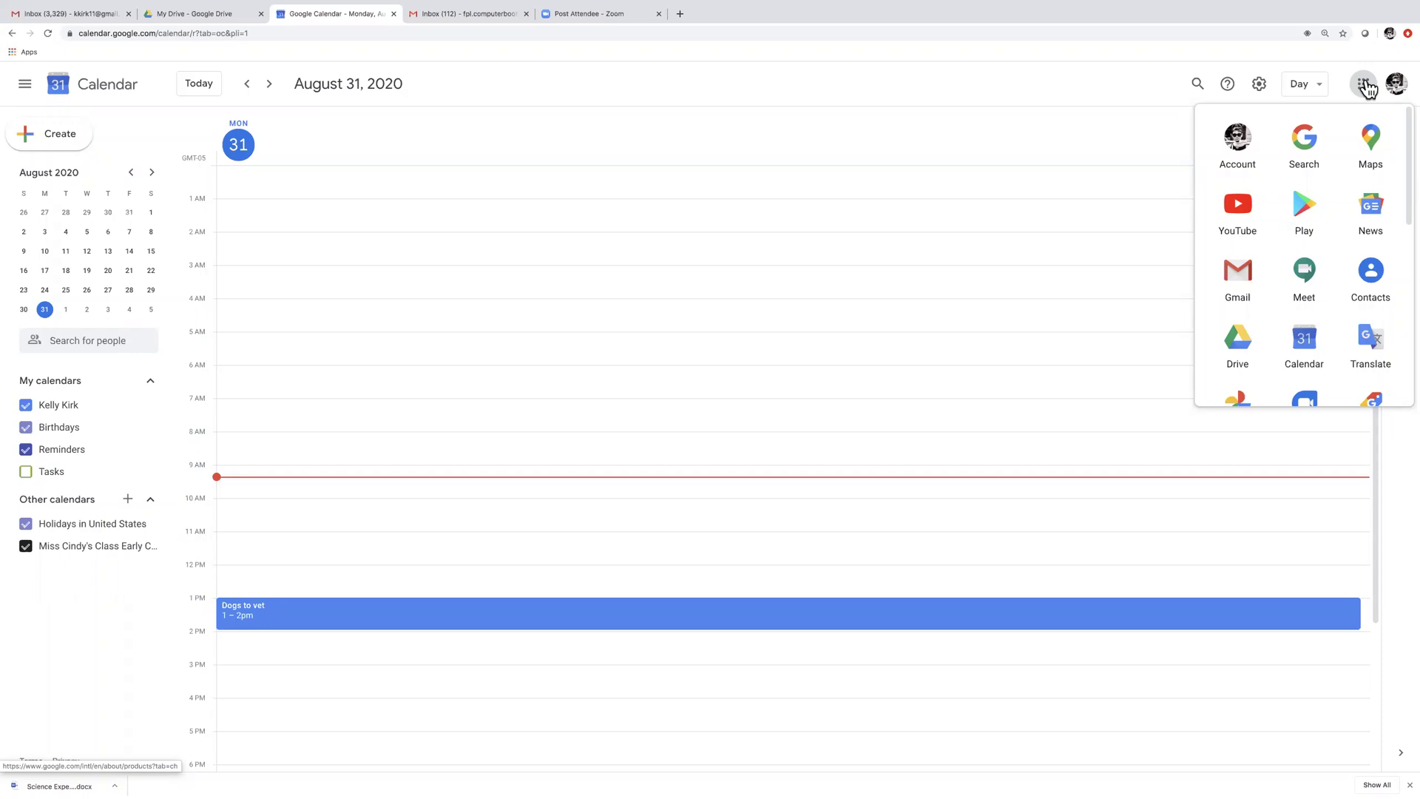
# Scroll down the Google apps launcher and open Google Photos in a new tab
pyautogui.scroll(-2, 1356, 211)
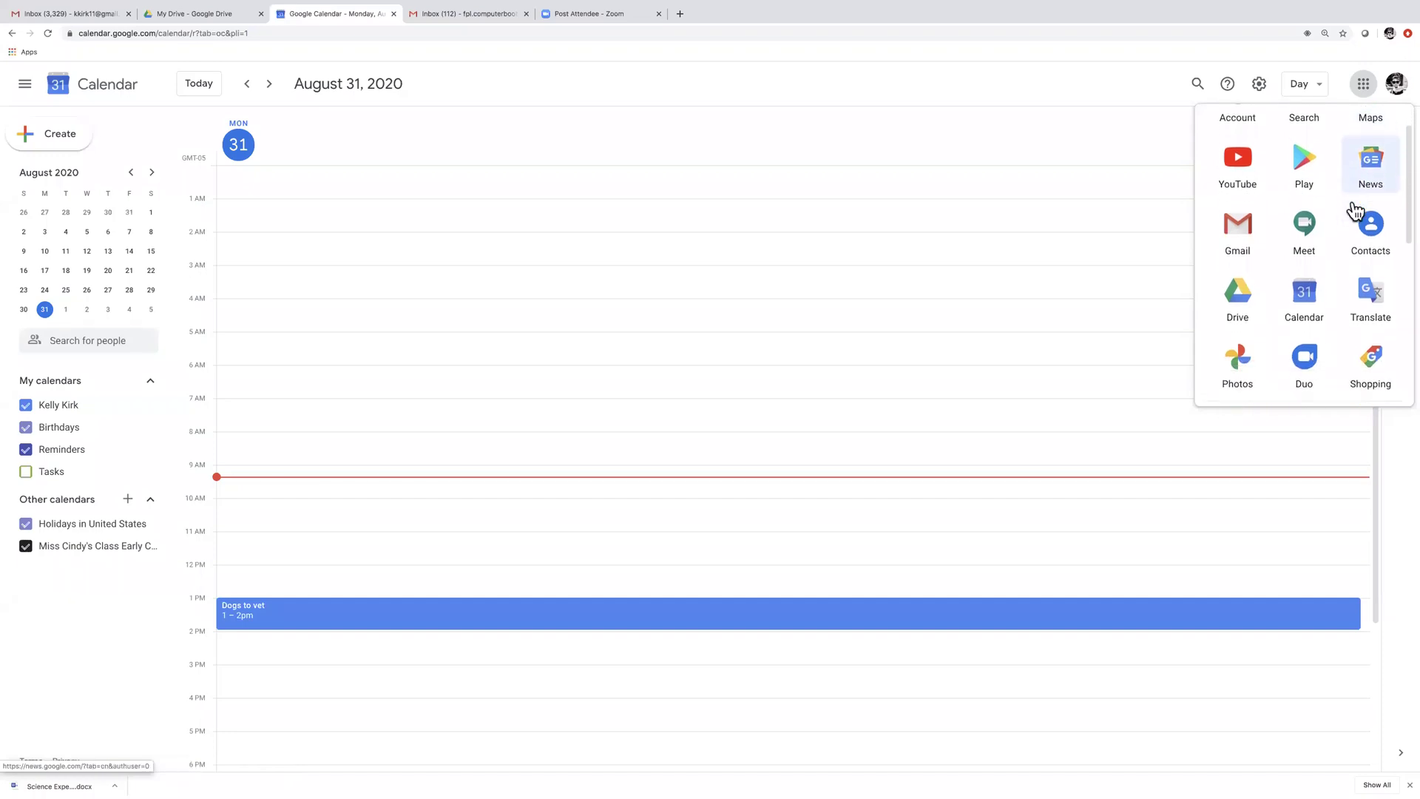
pyautogui.scroll(-1, 1356, 210)
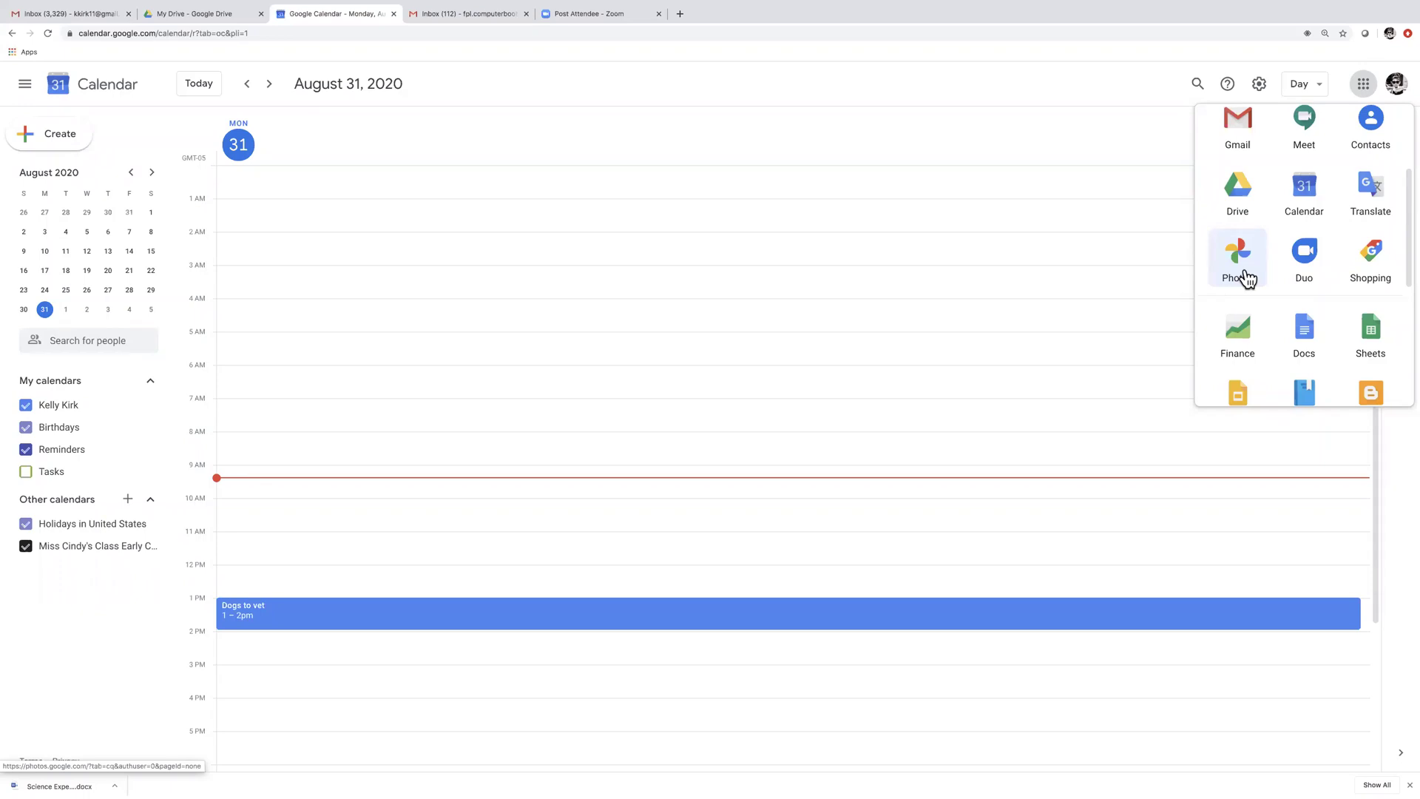
pyautogui.click(1243, 270)
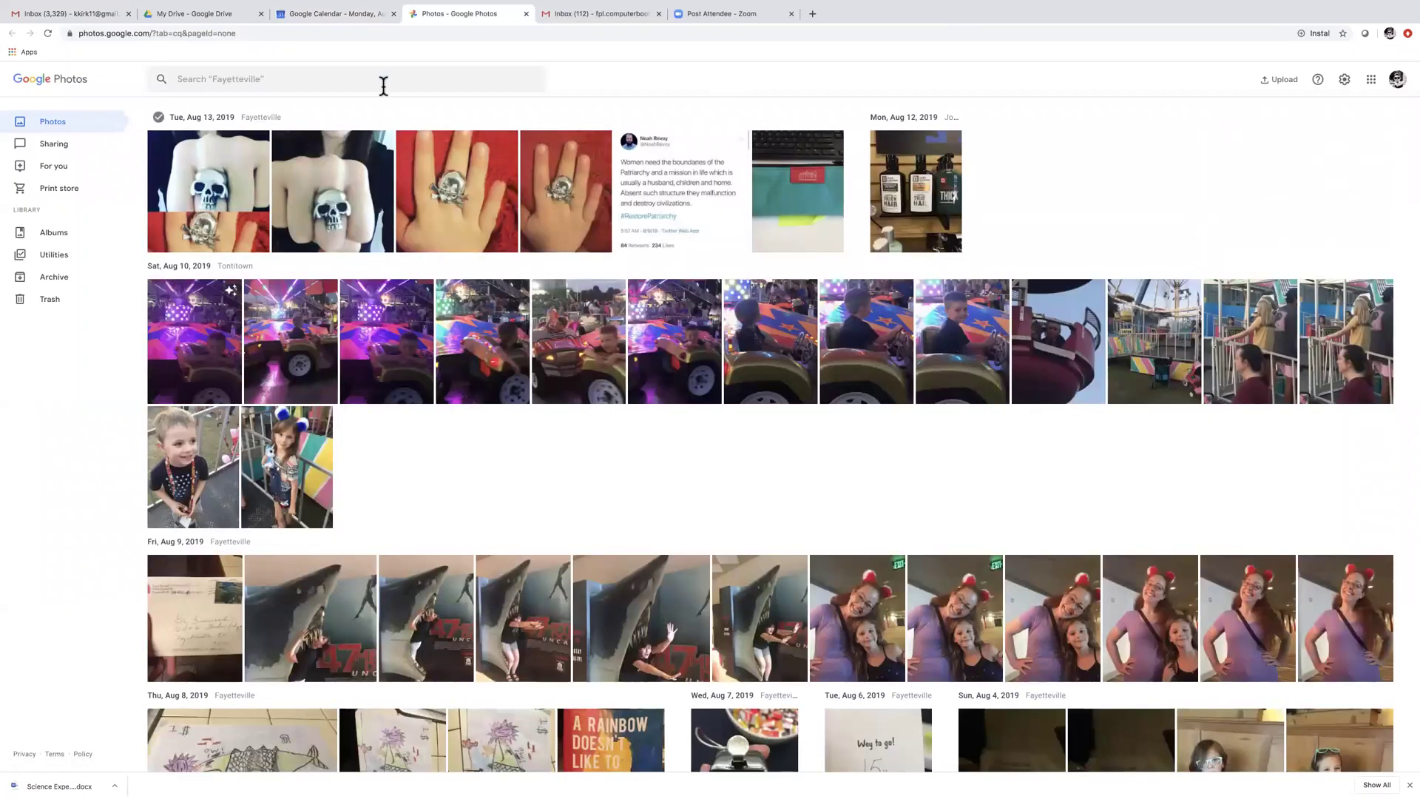
# Search the Google Photos library for 'dogs'
pyautogui.click(359, 77)
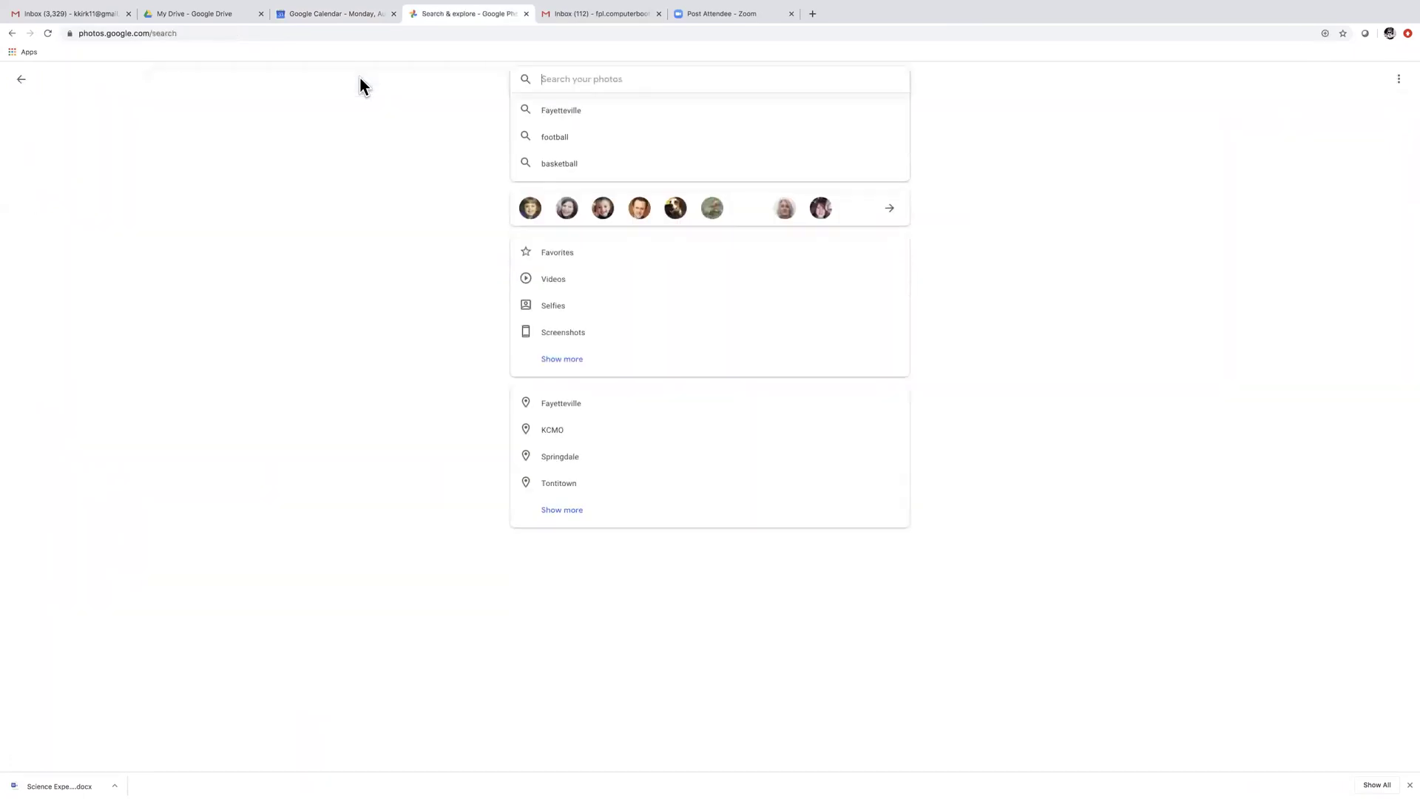
pyautogui.write('dogs')
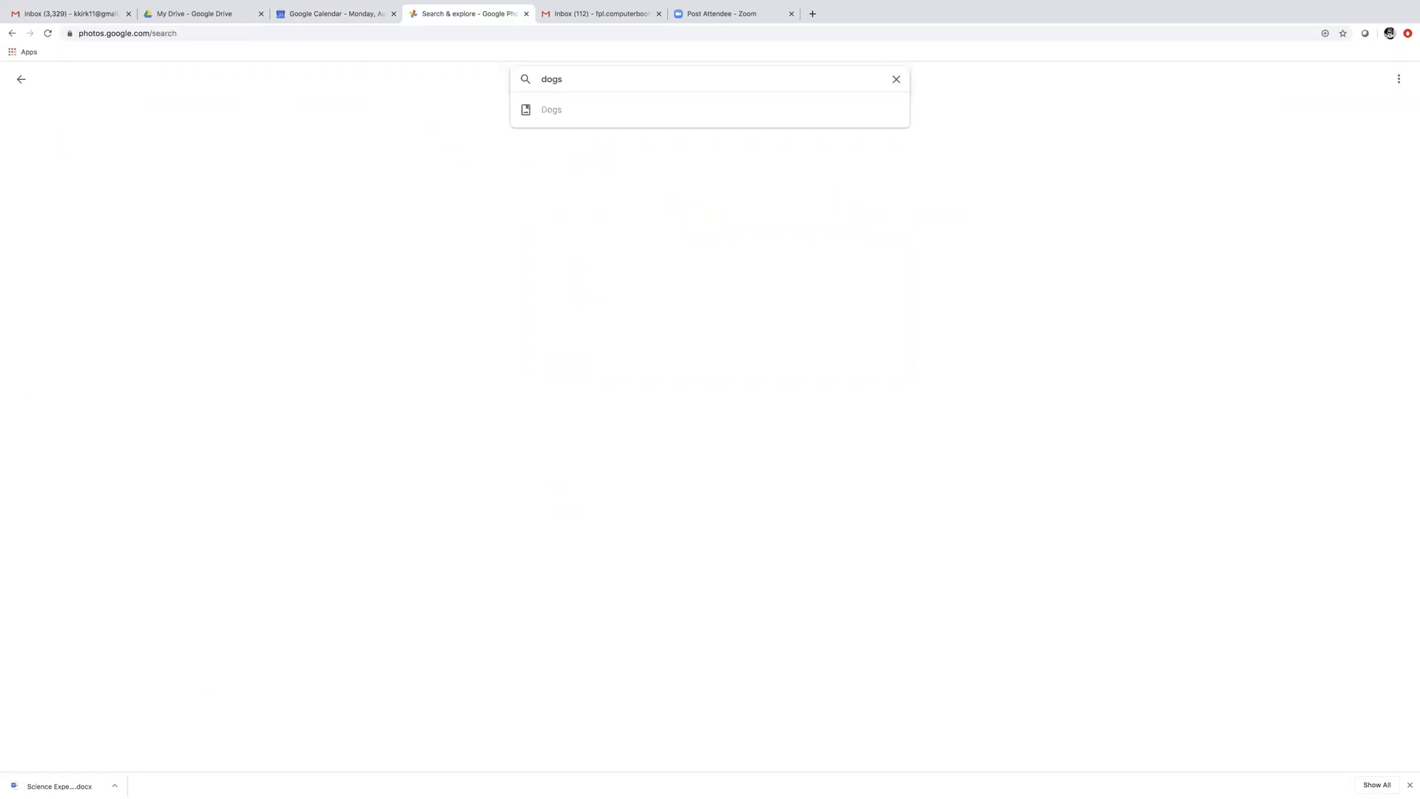
pyautogui.press('Return')
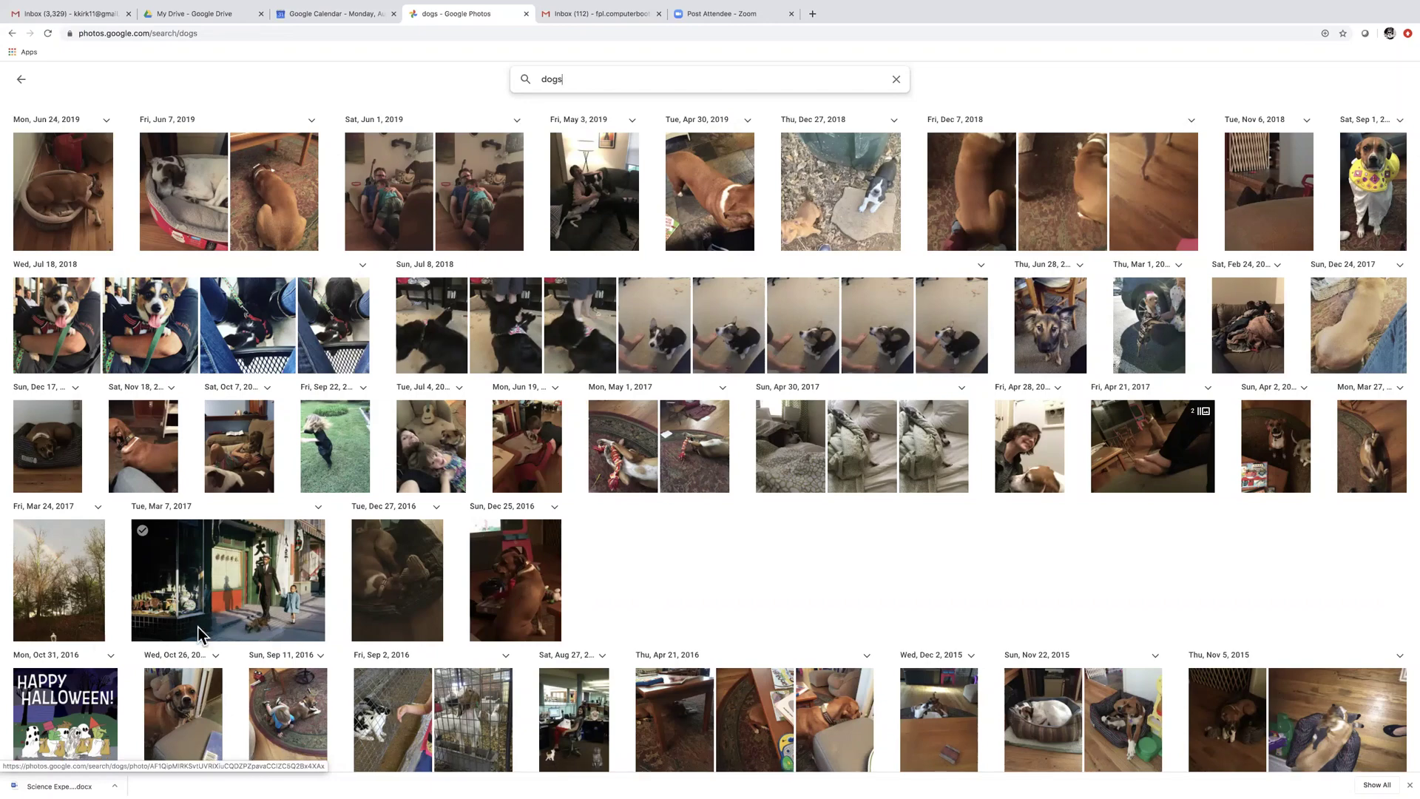
# Scroll through the 'dogs' search results grid
pyautogui.scroll(-2, 78, 628)
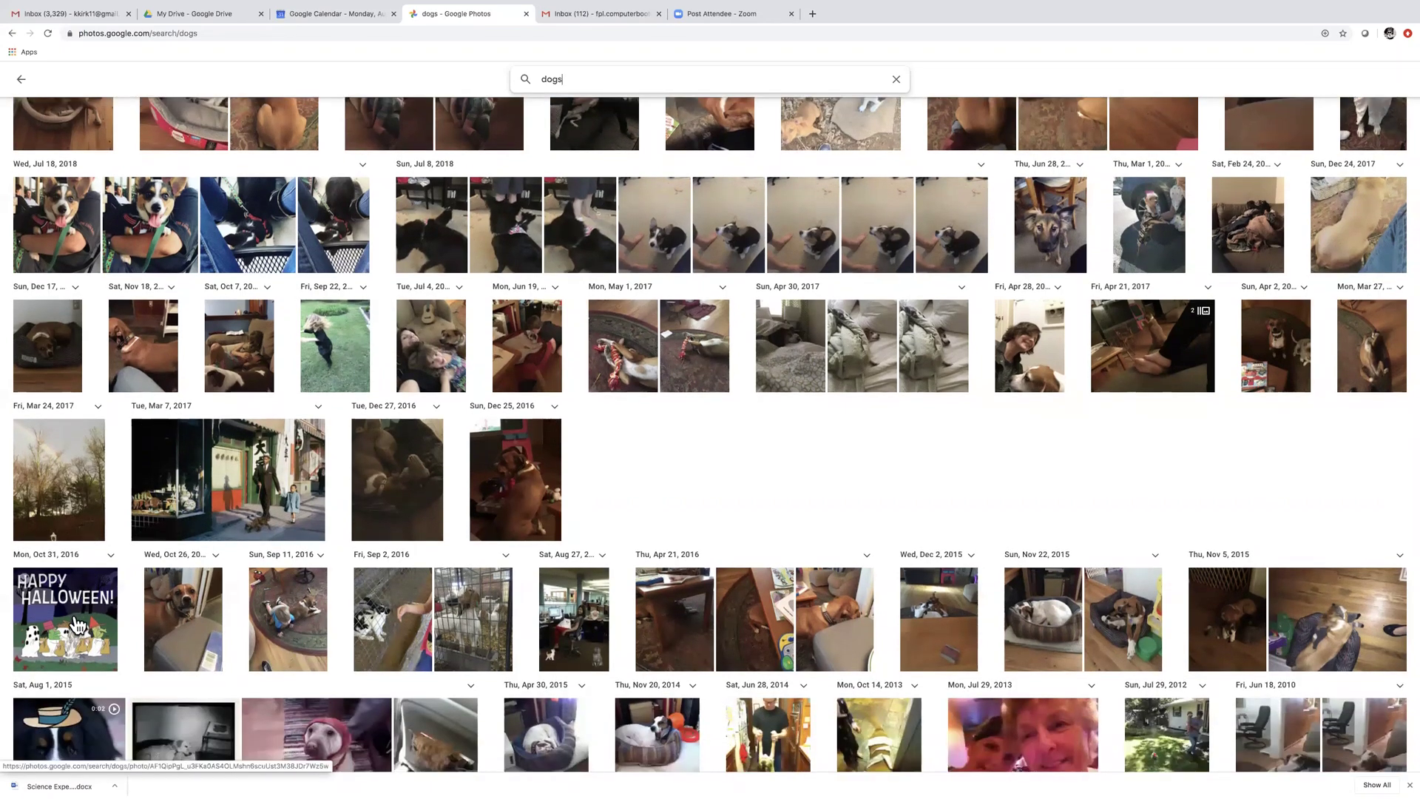
pyautogui.scroll(2, 77, 625)
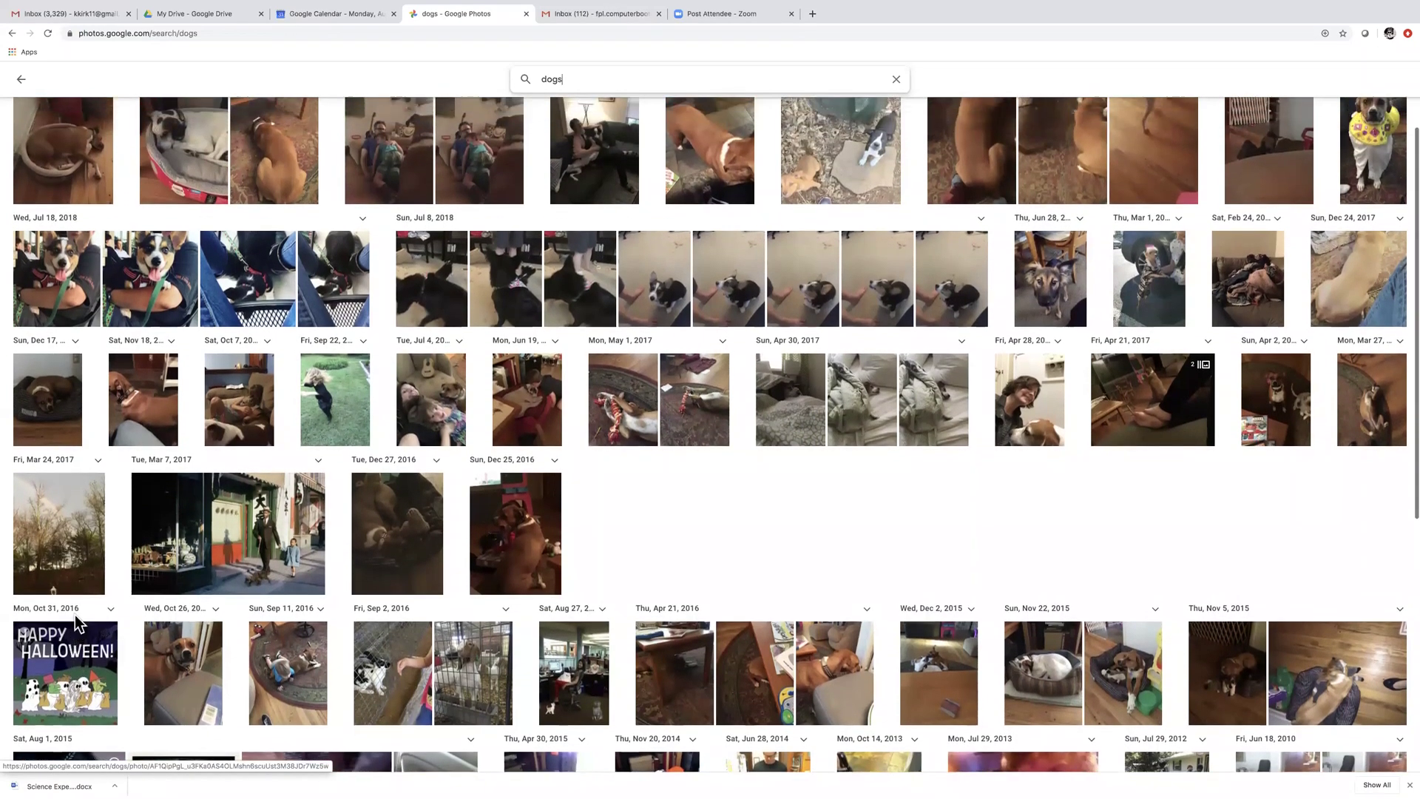
pyautogui.scroll(1, 74, 615)
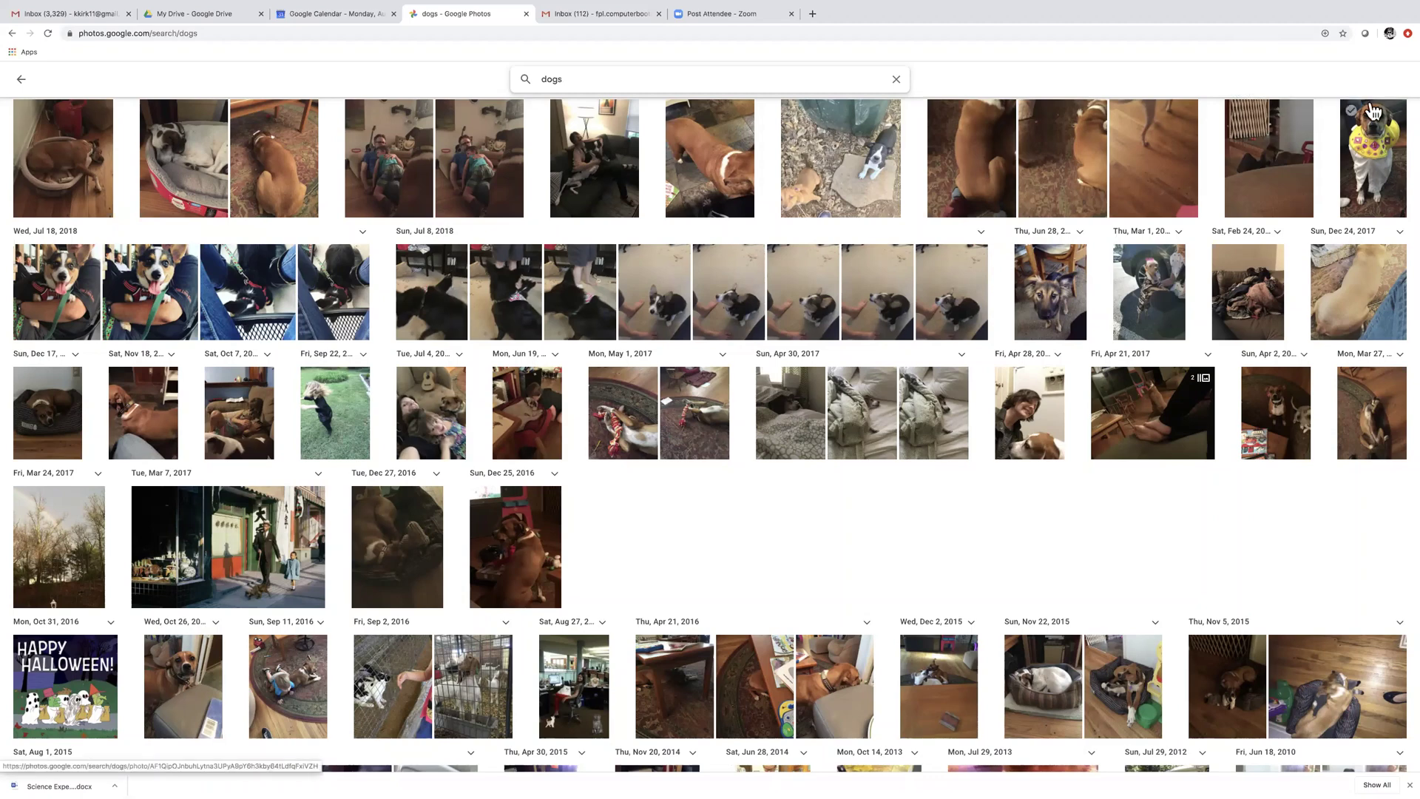
pyautogui.scroll(1, 1370, 128)
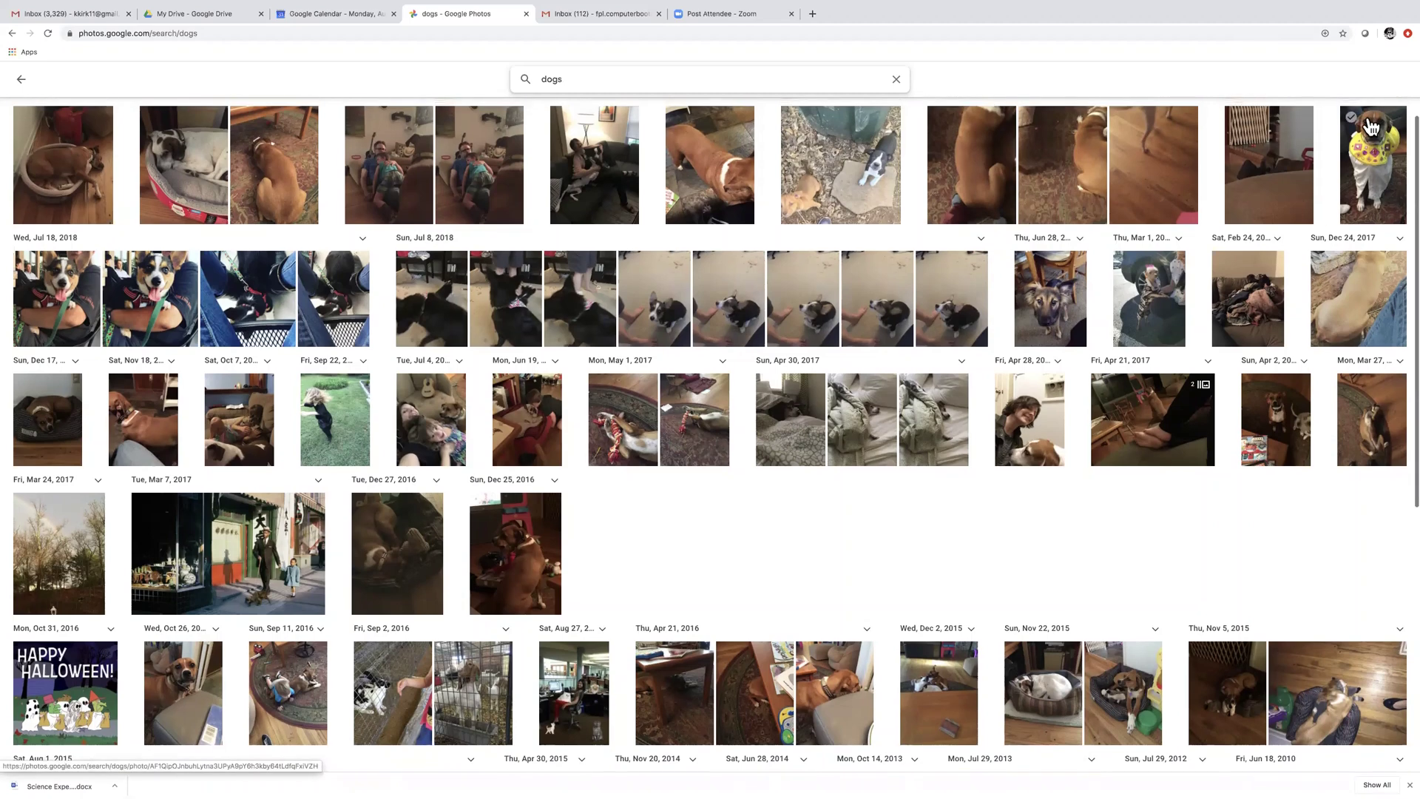
pyautogui.scroll(1, 1371, 140)
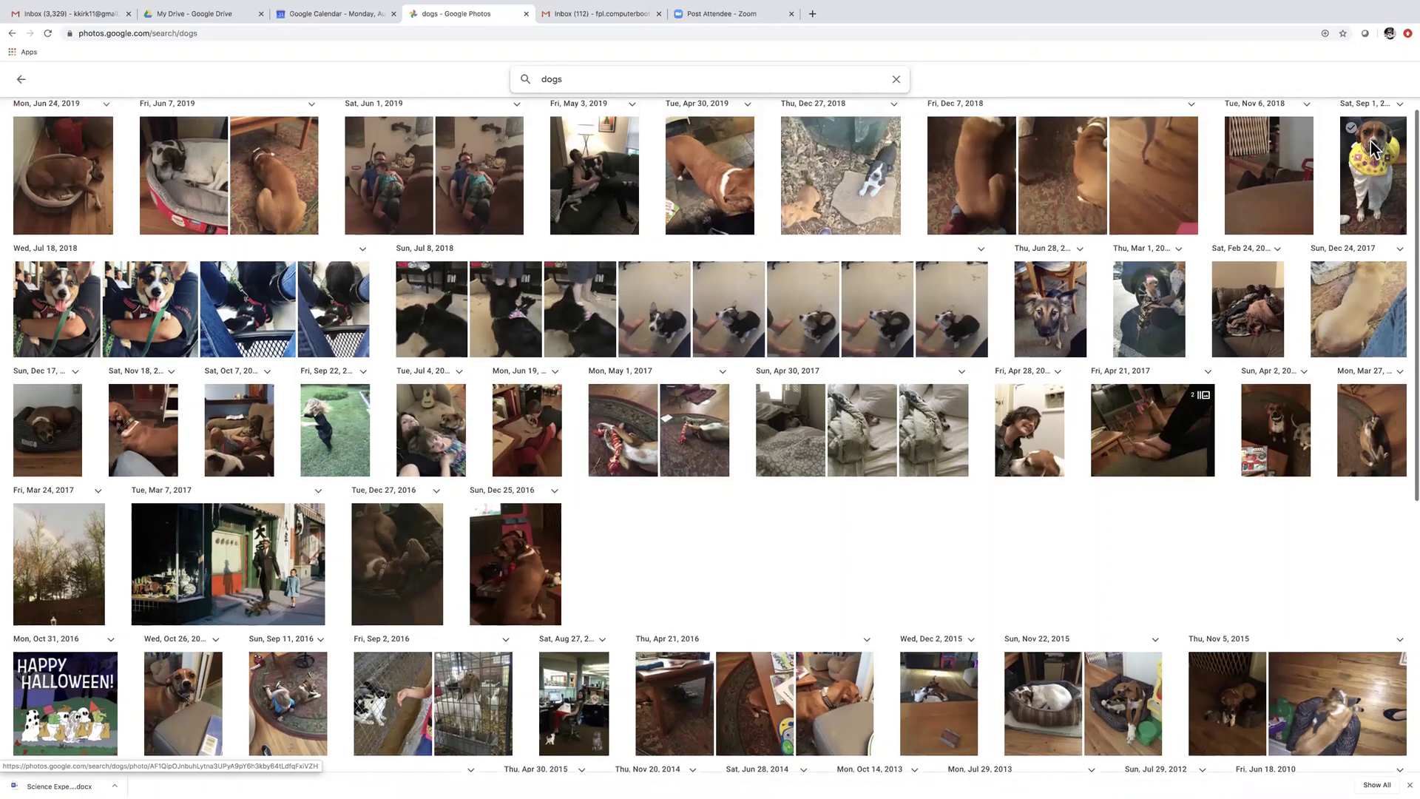
pyautogui.scroll(-1, 1370, 142)
pyautogui.scroll(2, 1373, 150)
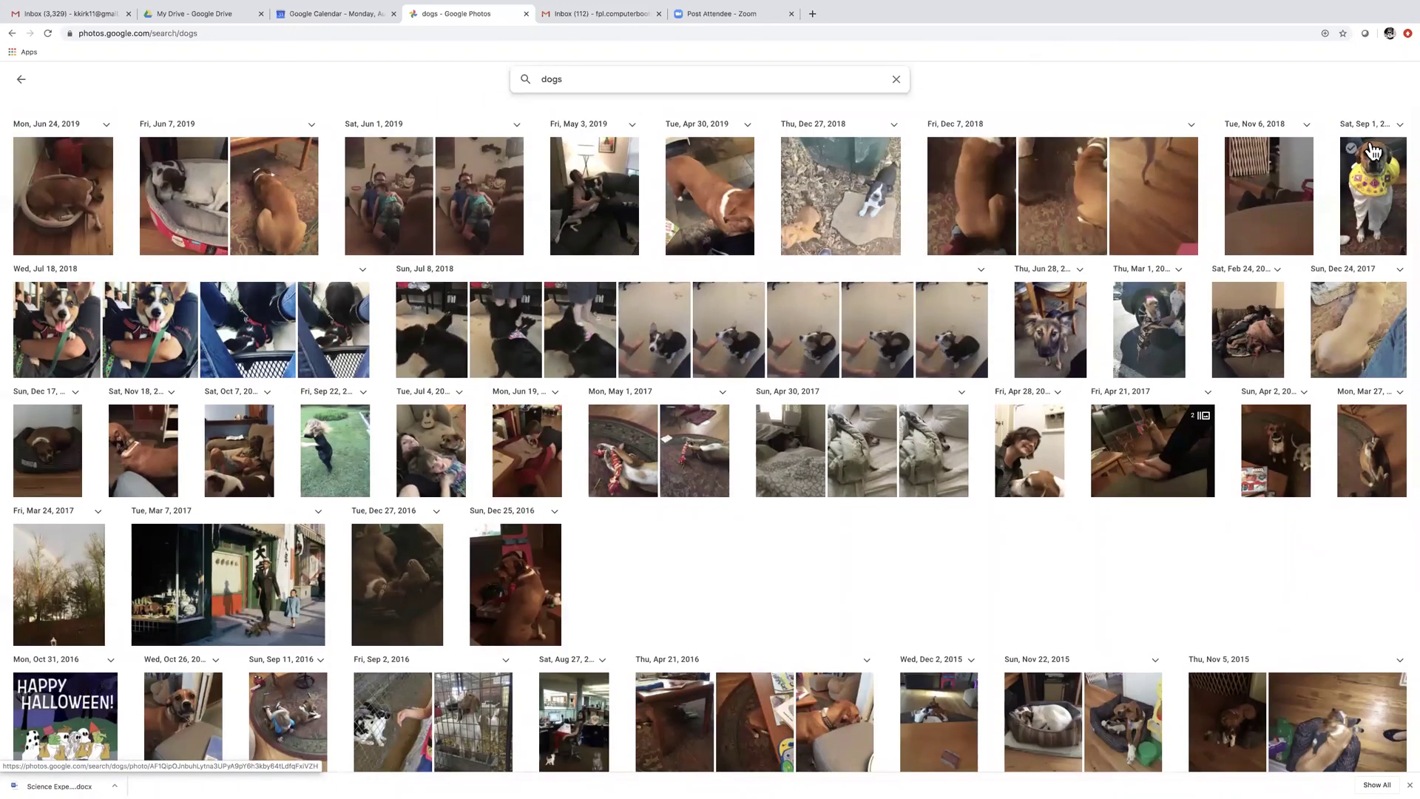
# Open the Sat, Sep 1 dog photo and apply the black-and-white Vogue filter
pyautogui.click(1374, 192)
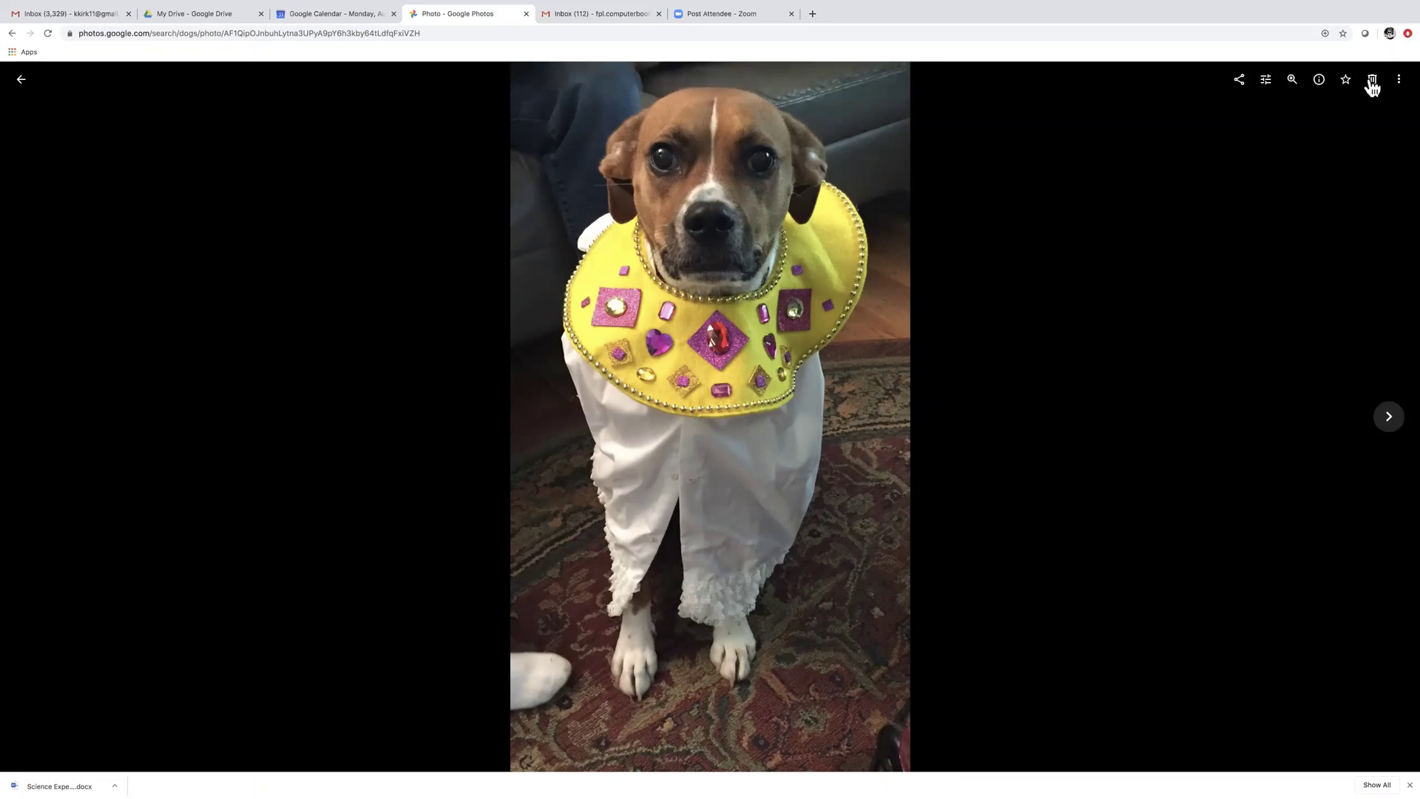
pyautogui.click(1267, 81)
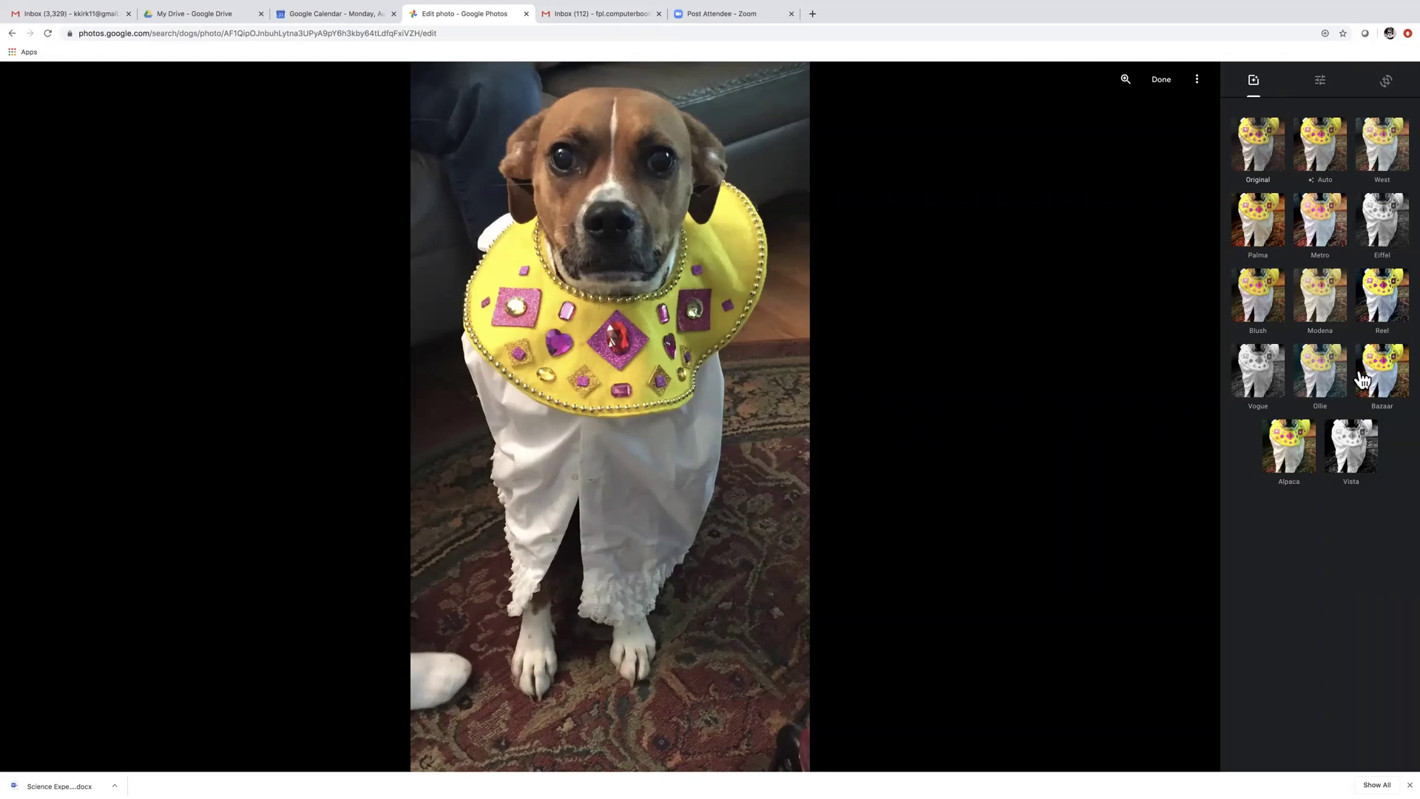
pyautogui.click(1266, 380)
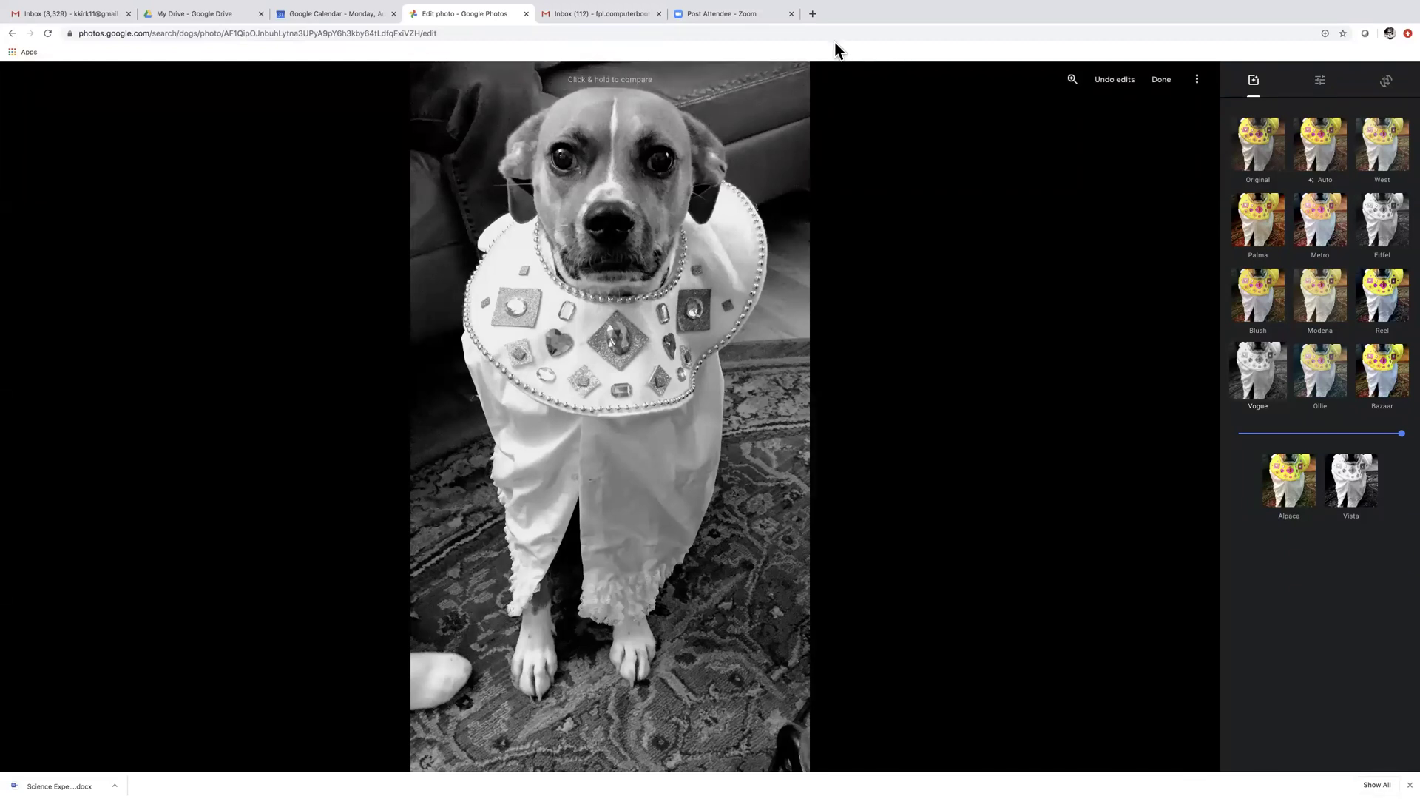
# Cancel leaving the unsaved photo edit, then switch to the Google Calendar tab
pyautogui.click(525, 14)
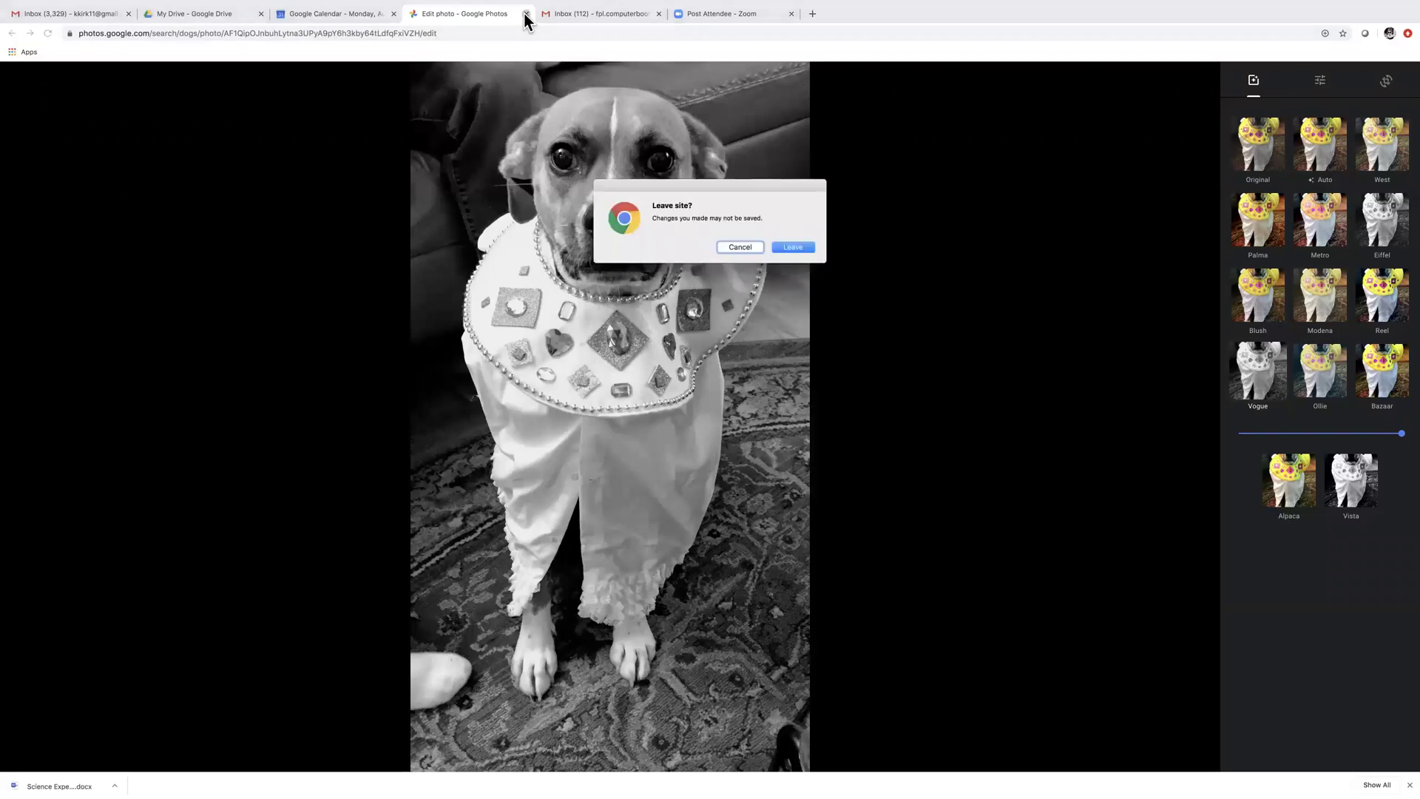
pyautogui.click(752, 247)
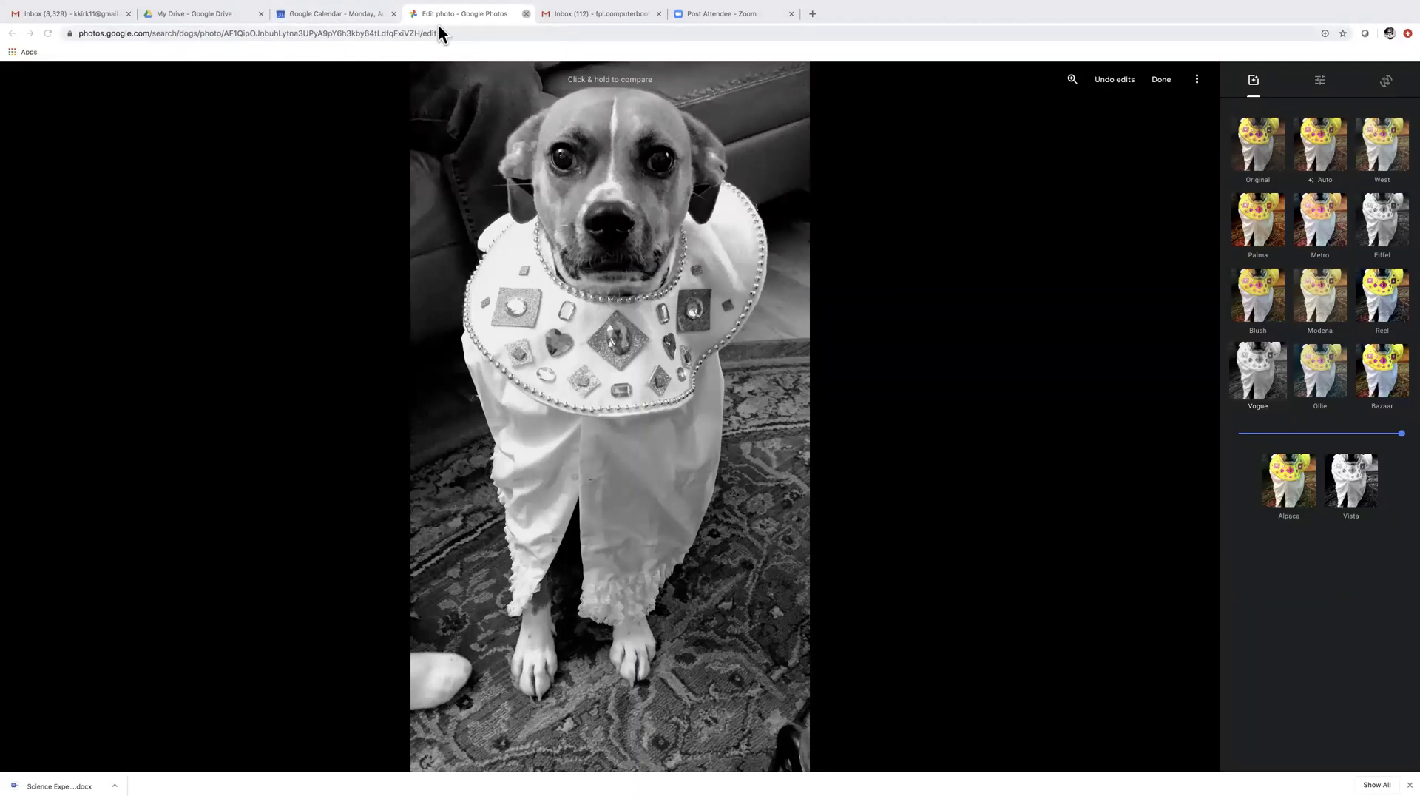
pyautogui.click(348, 15)
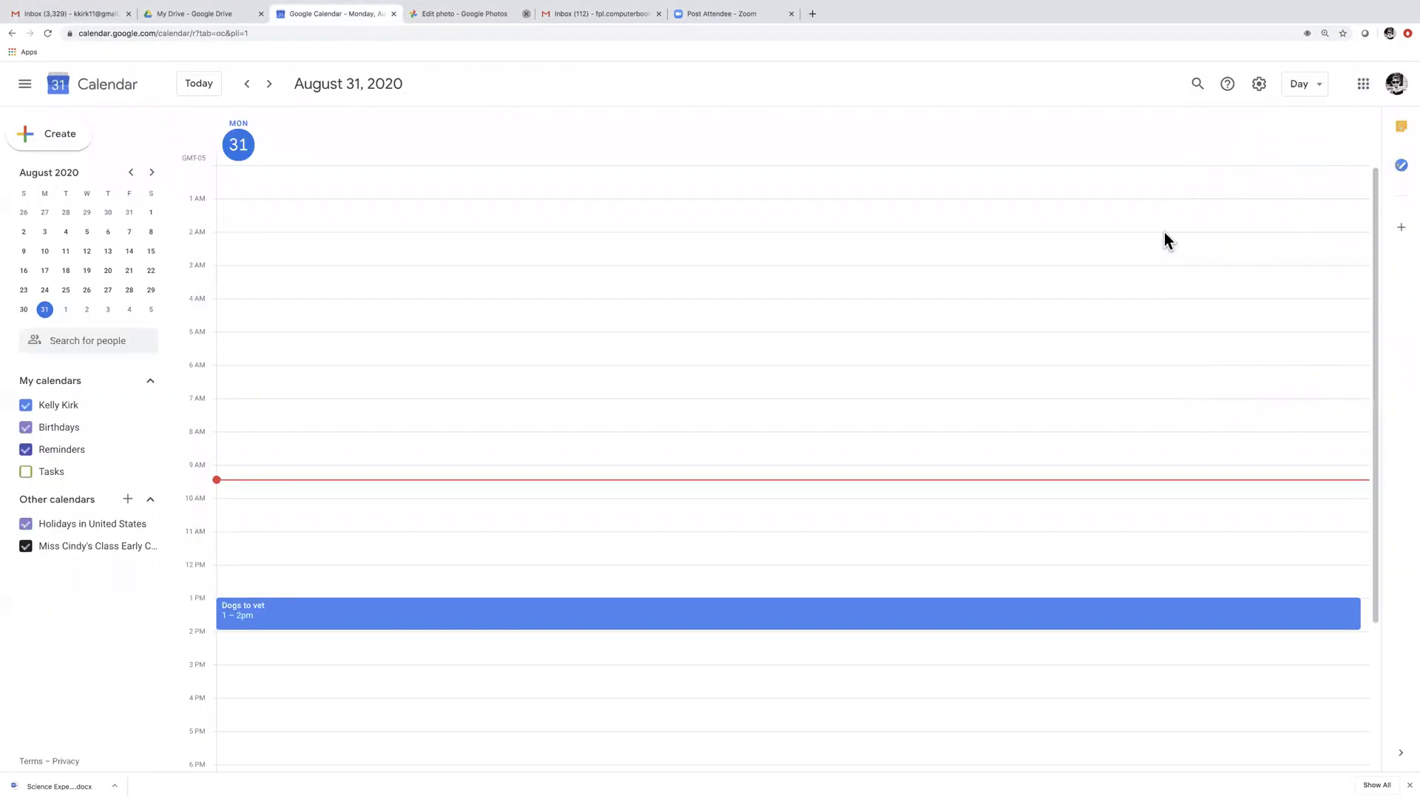
# Show the Google apps list from Calendar, then switch to the Google Drive tab
pyautogui.click(1360, 86)
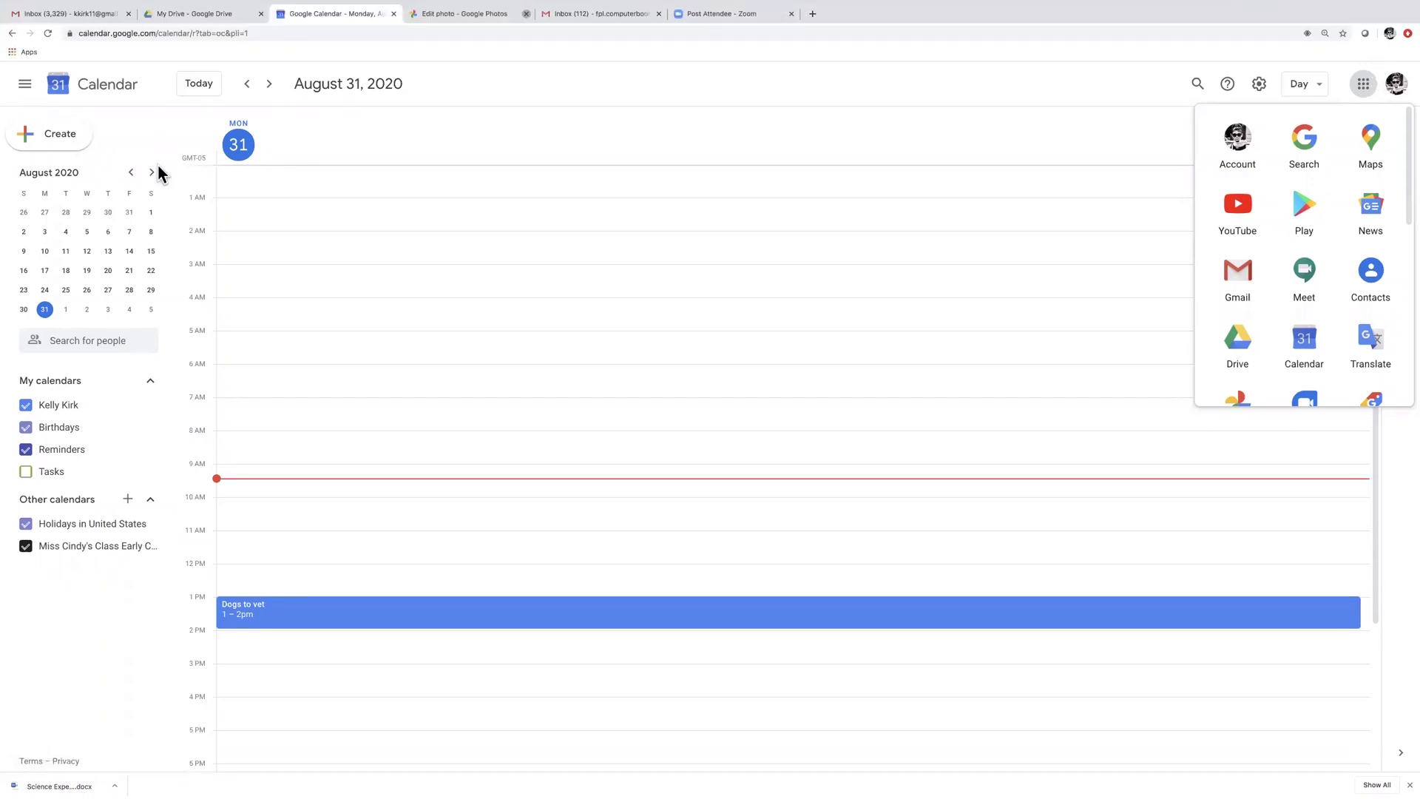
pyautogui.click(218, 16)
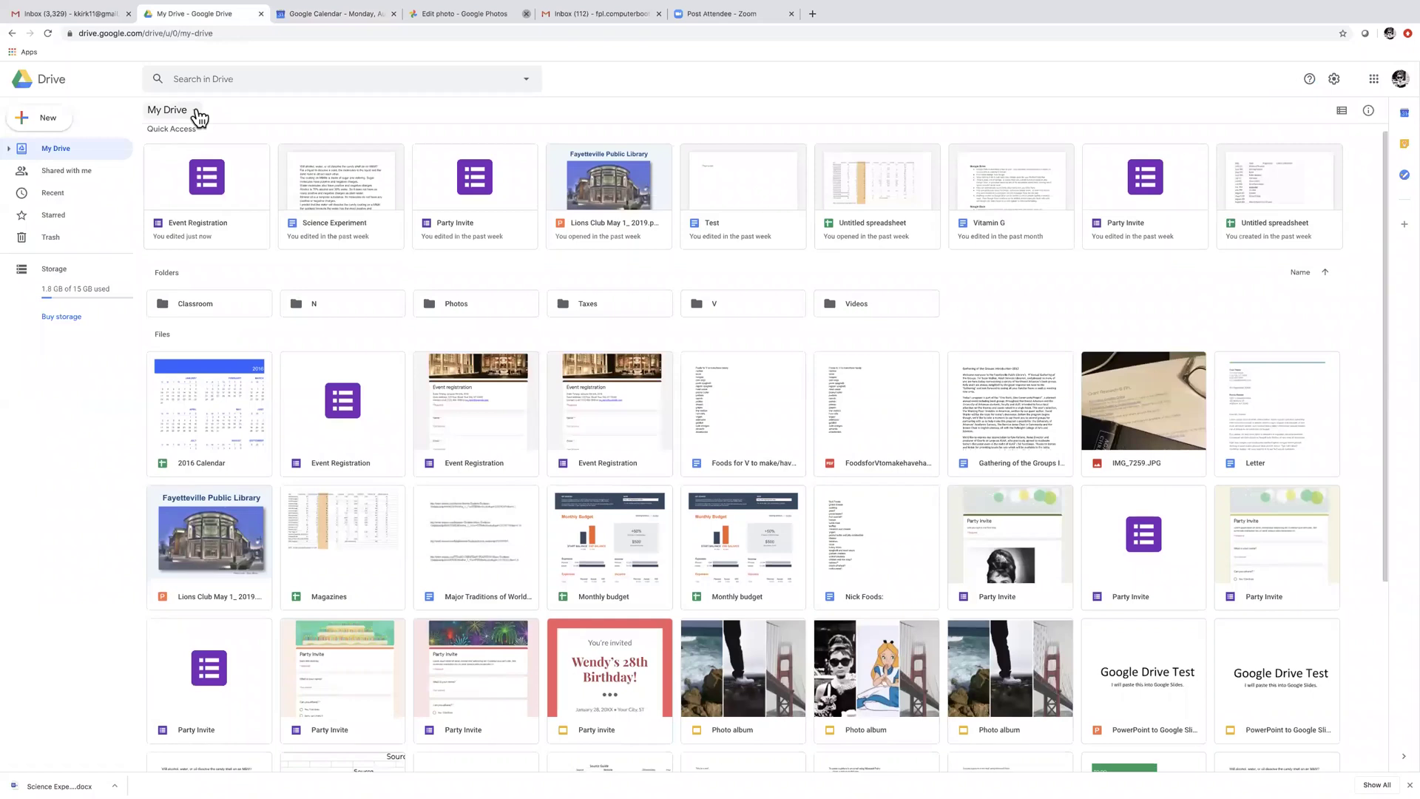
# Create a new Google Form from a template via My Drive > More > Google Forms
pyautogui.click(198, 117)
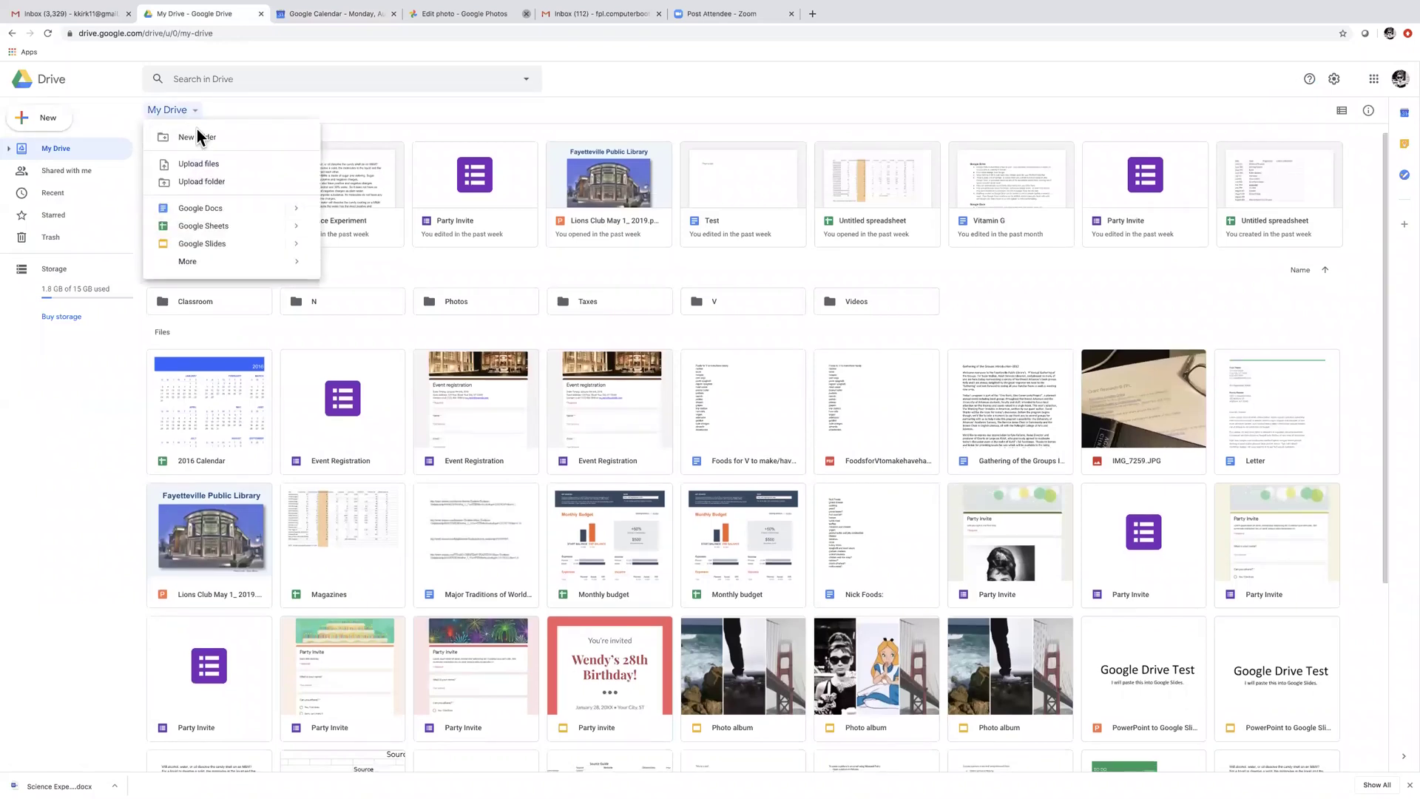
pyautogui.moveTo(306, 265)
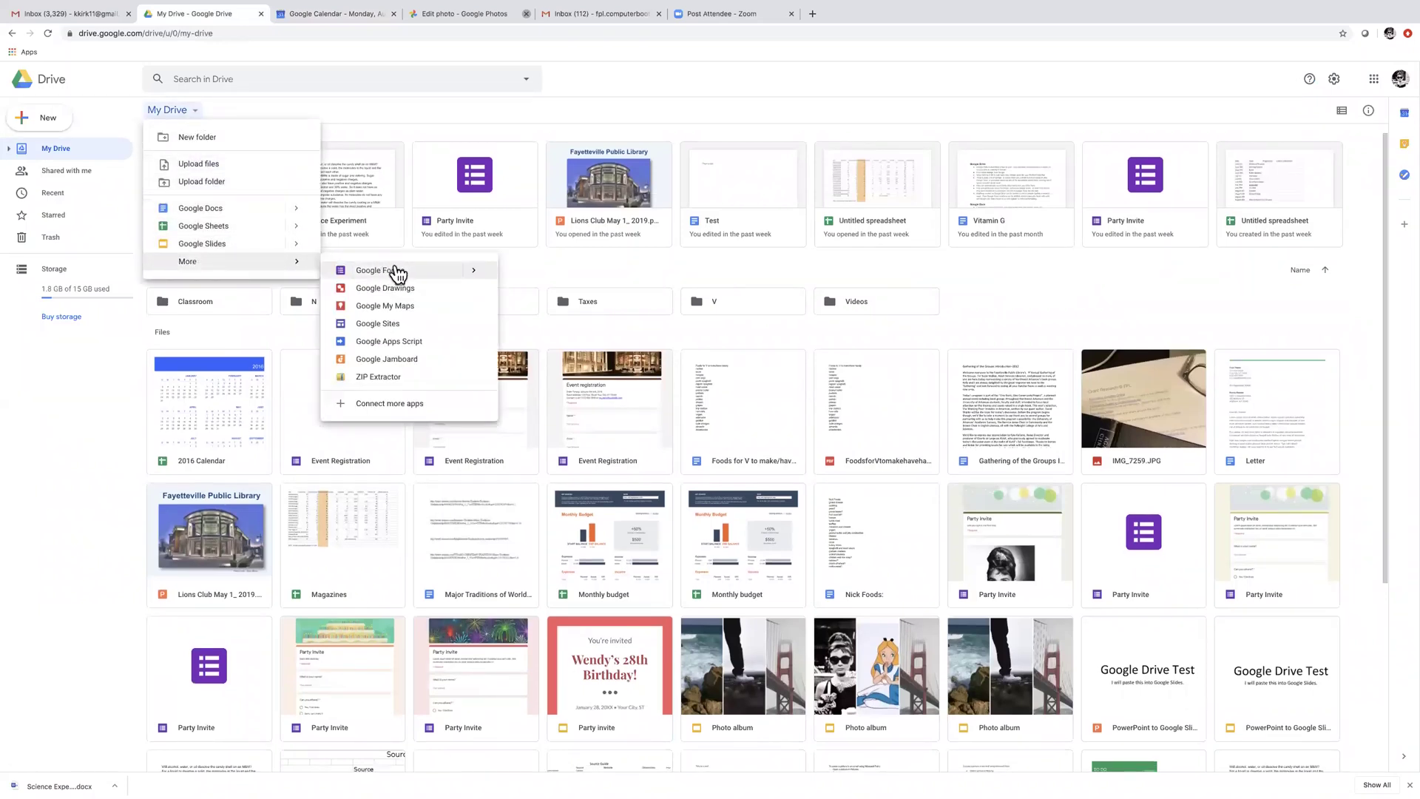
pyautogui.moveTo(484, 272)
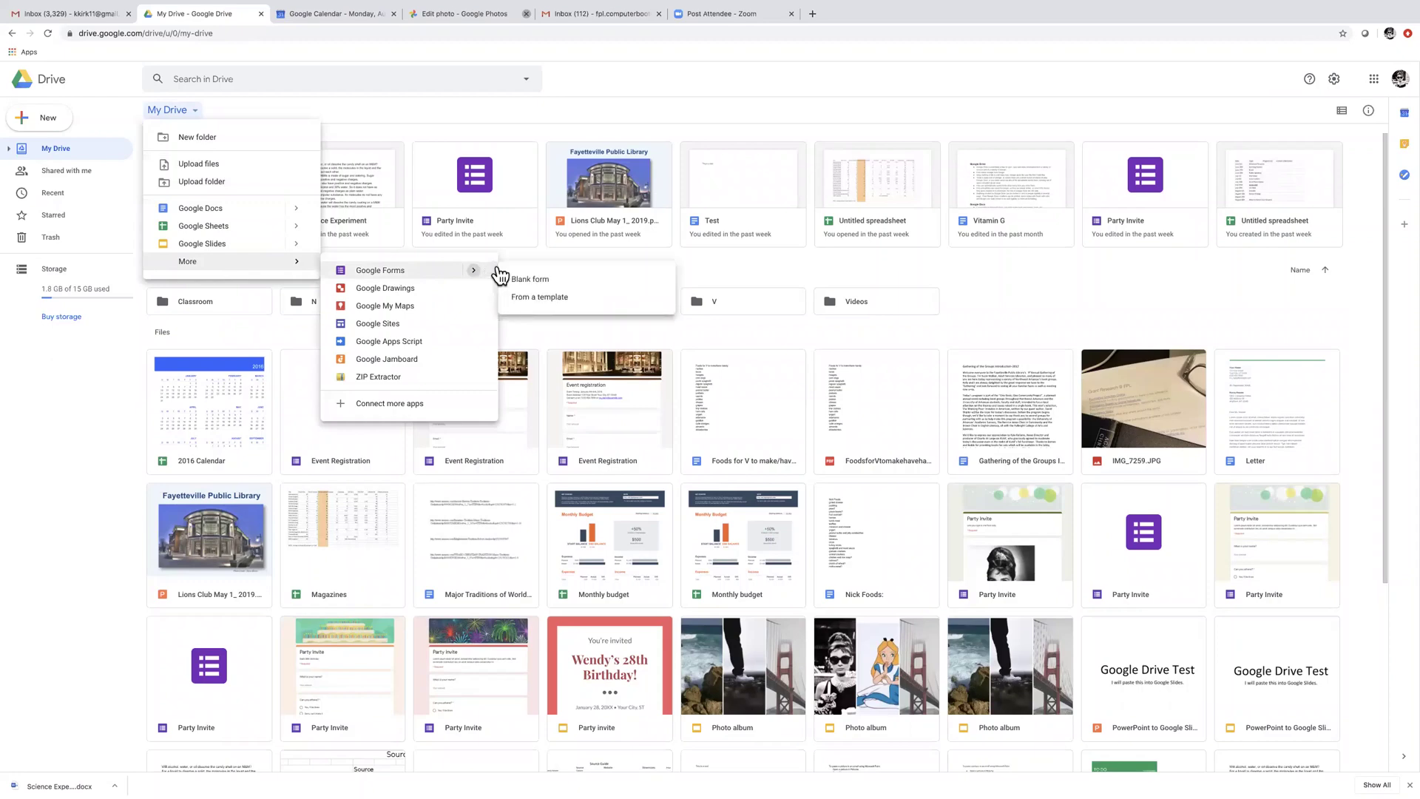
pyautogui.click(547, 299)
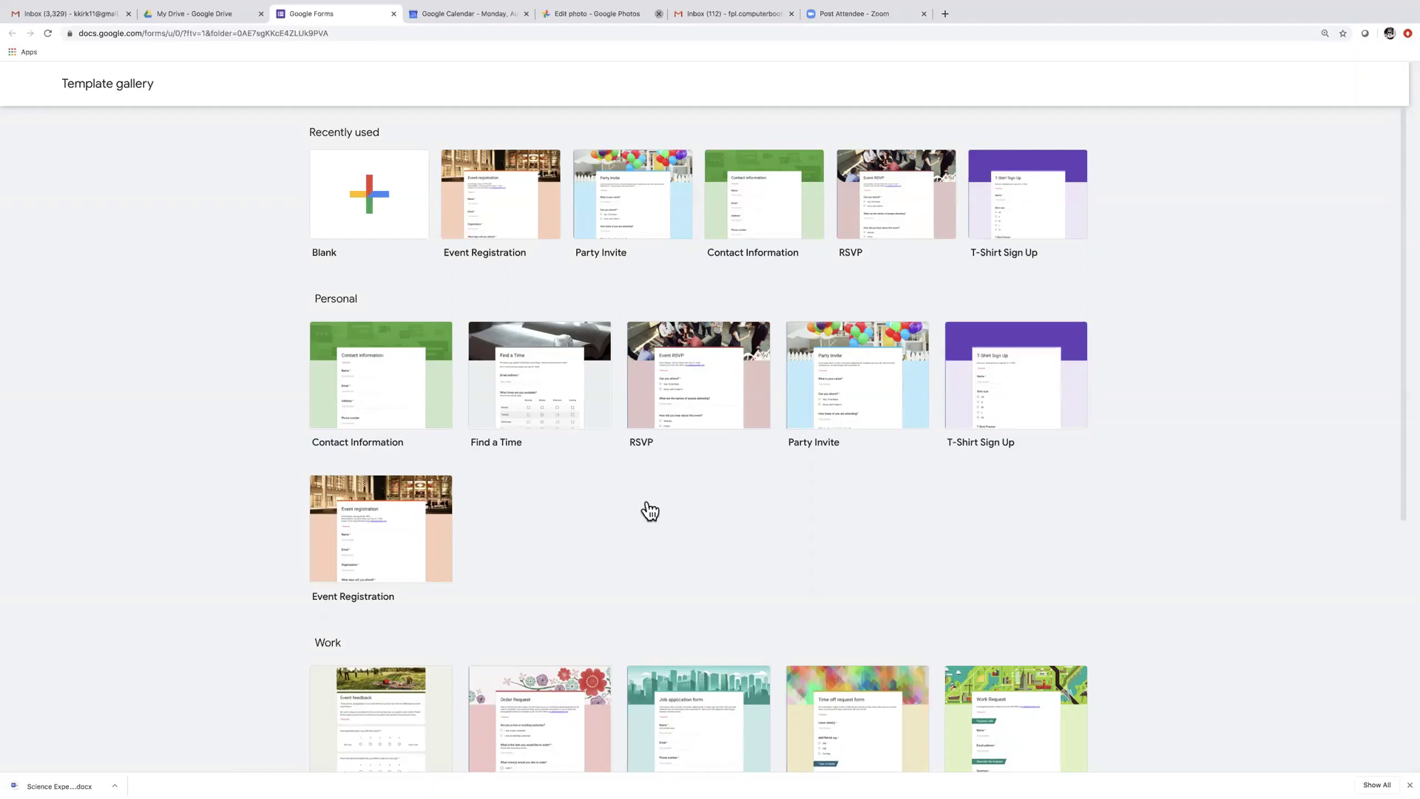
# Create an Event Registration form and put a first name before the Name question title
pyautogui.click(386, 536)
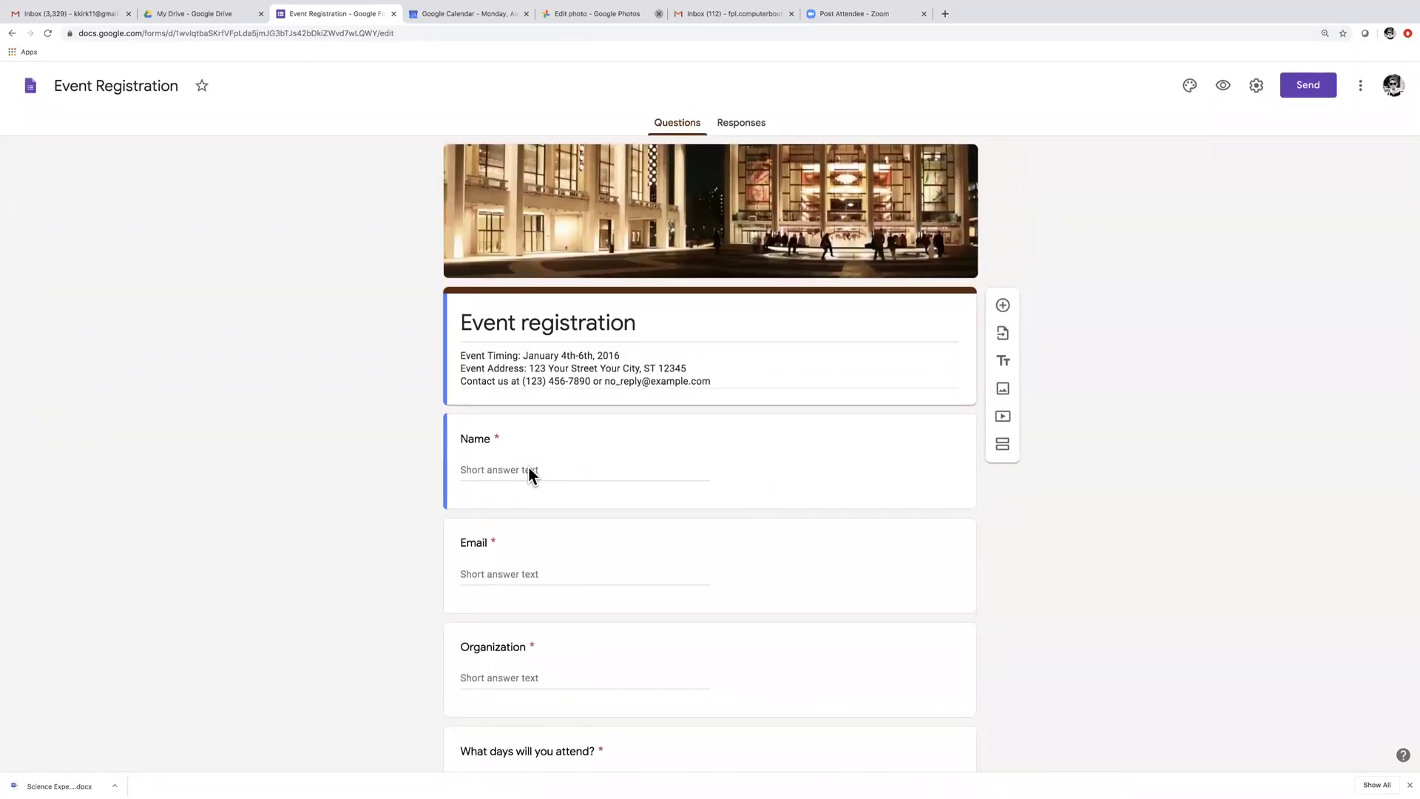
pyautogui.click(529, 470)
pyautogui.write('J')
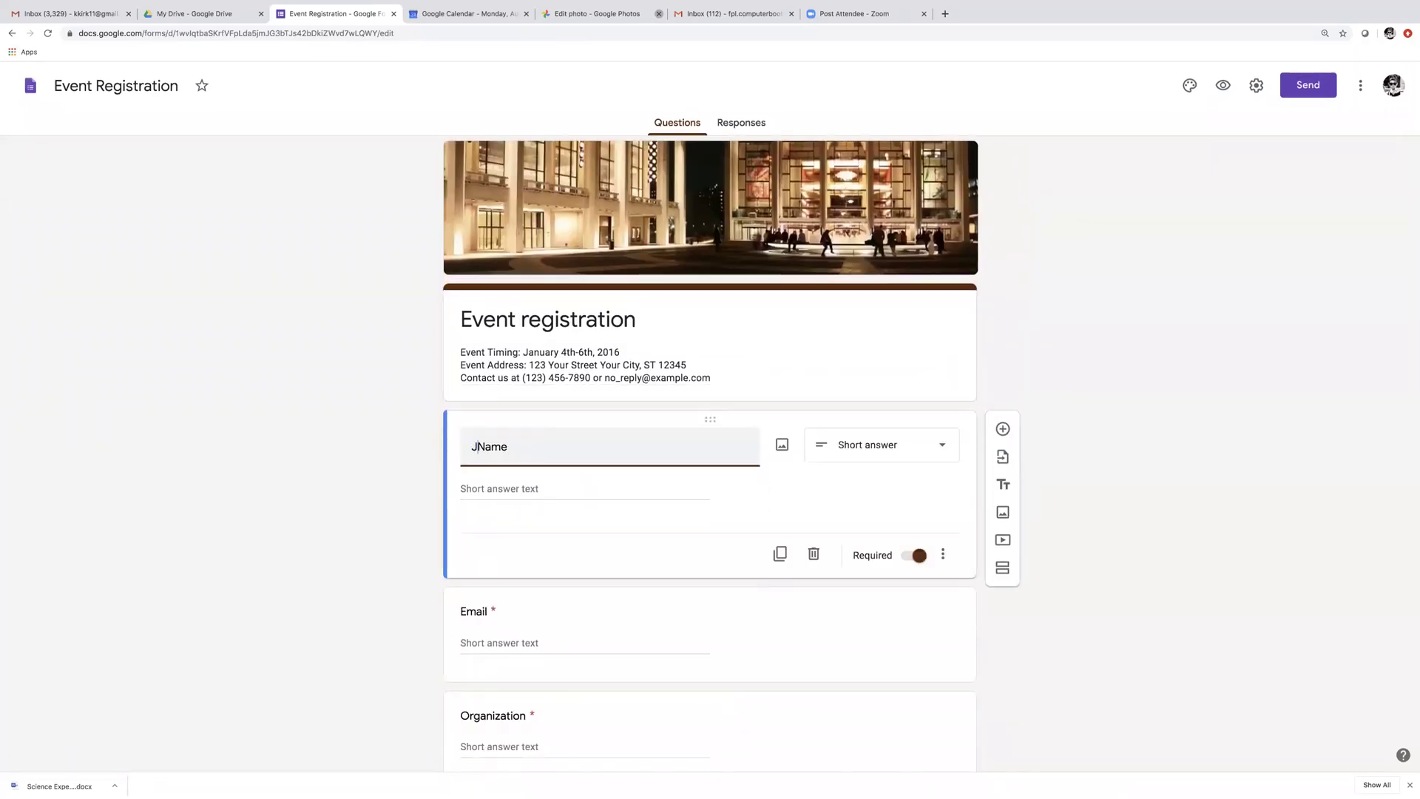
pyautogui.write('ane')
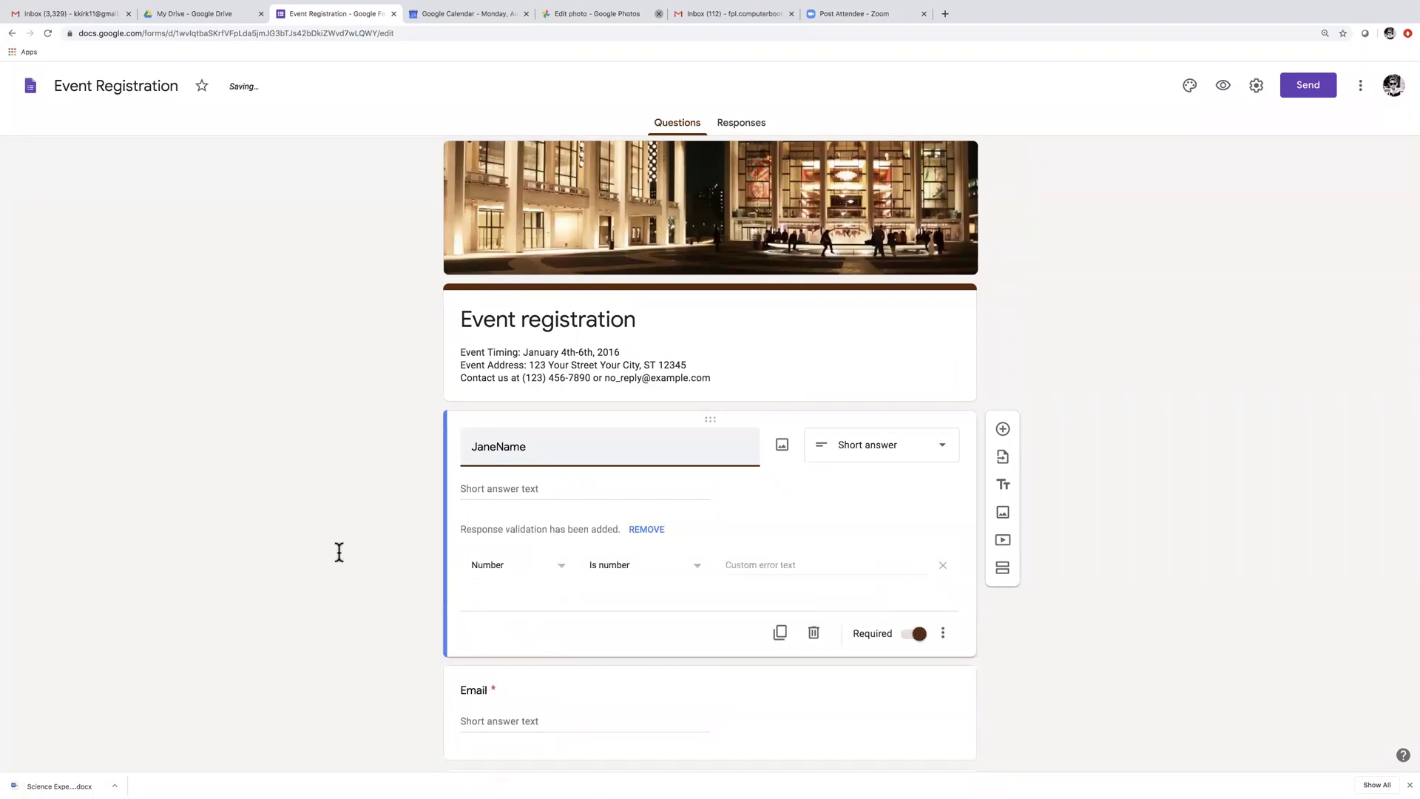
# Replace the Email question's title with an email address
pyautogui.click(536, 715)
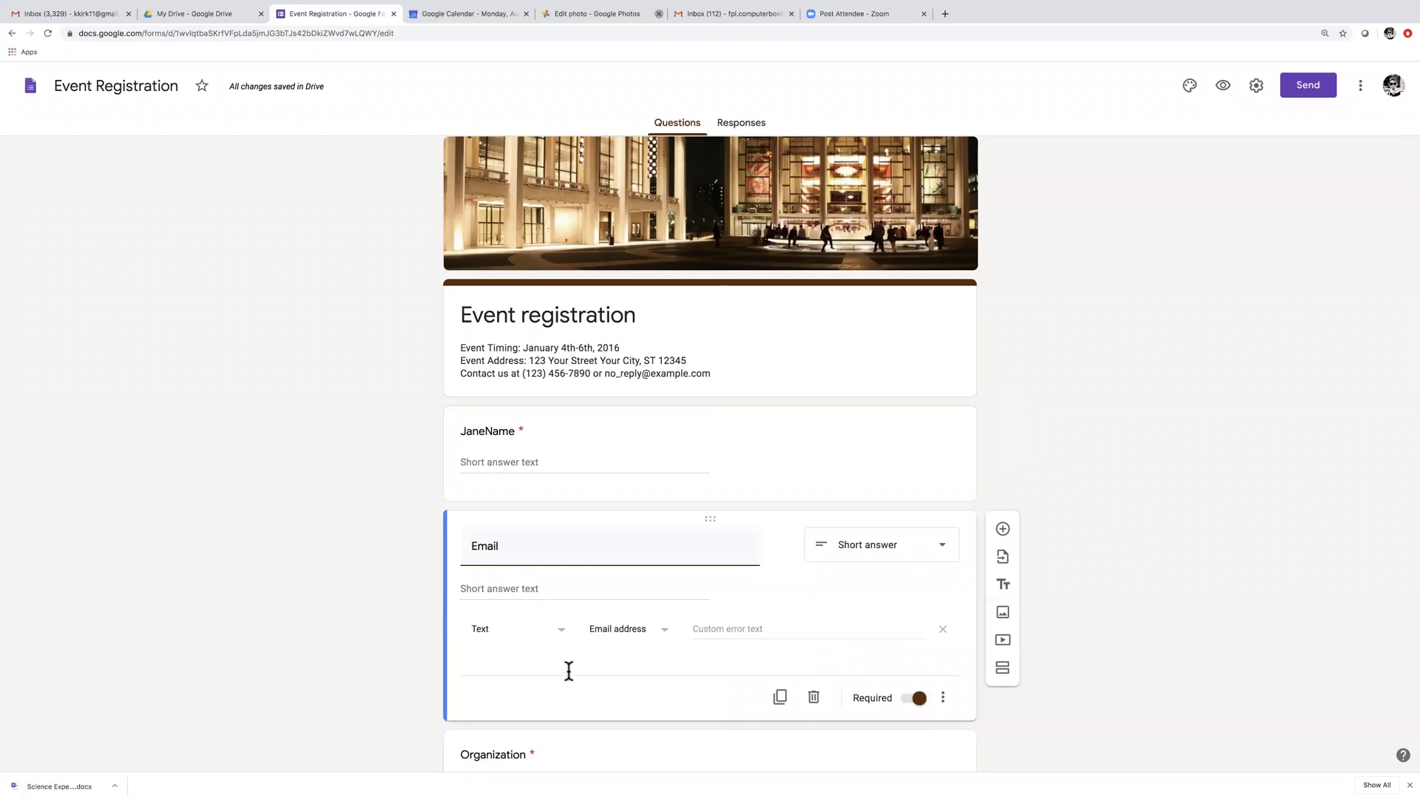
pyautogui.click(472, 546)
pyautogui.write('f')
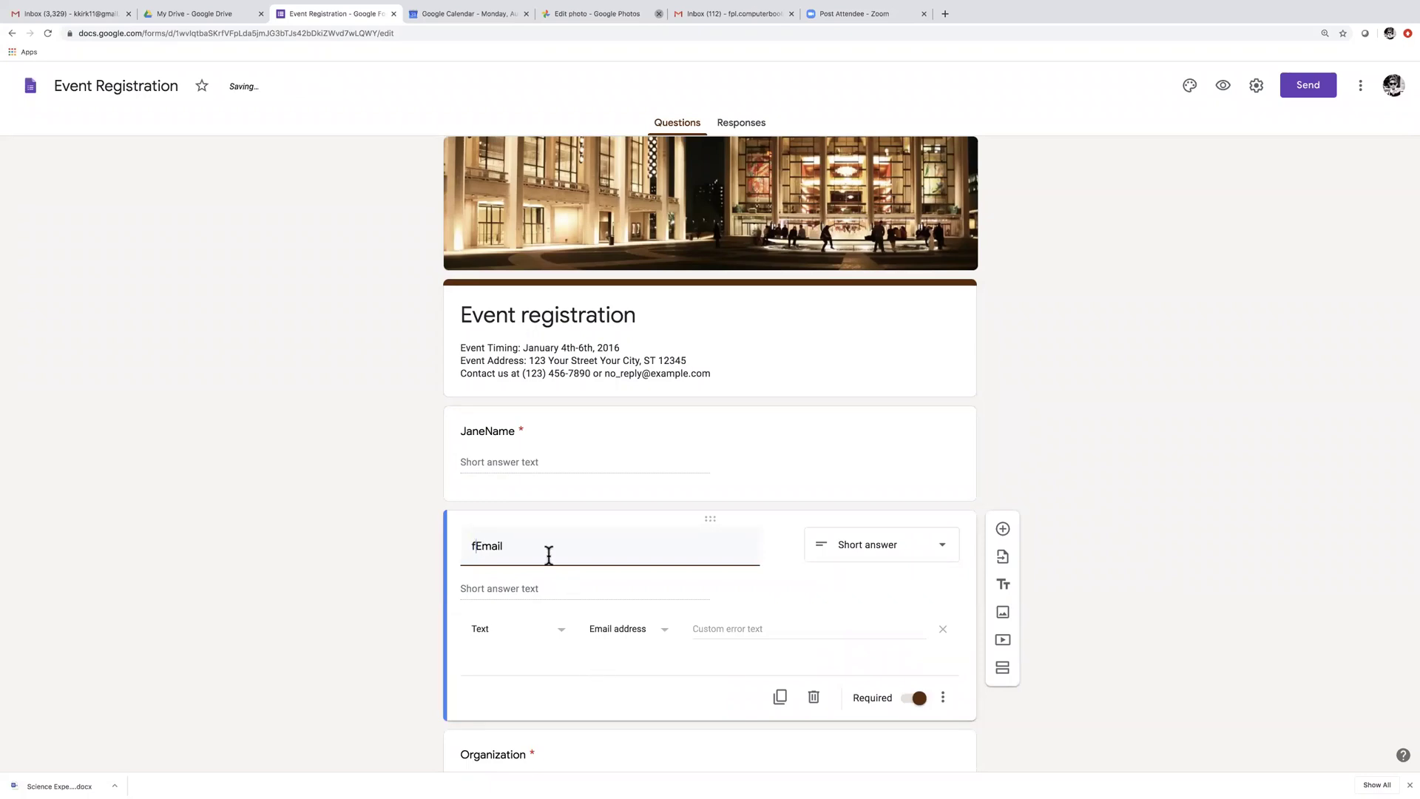
pyautogui.moveTo(548, 541); pyautogui.dragTo(429, 556)
pyautogui.moveTo(532, 548); pyautogui.dragTo(434, 552)
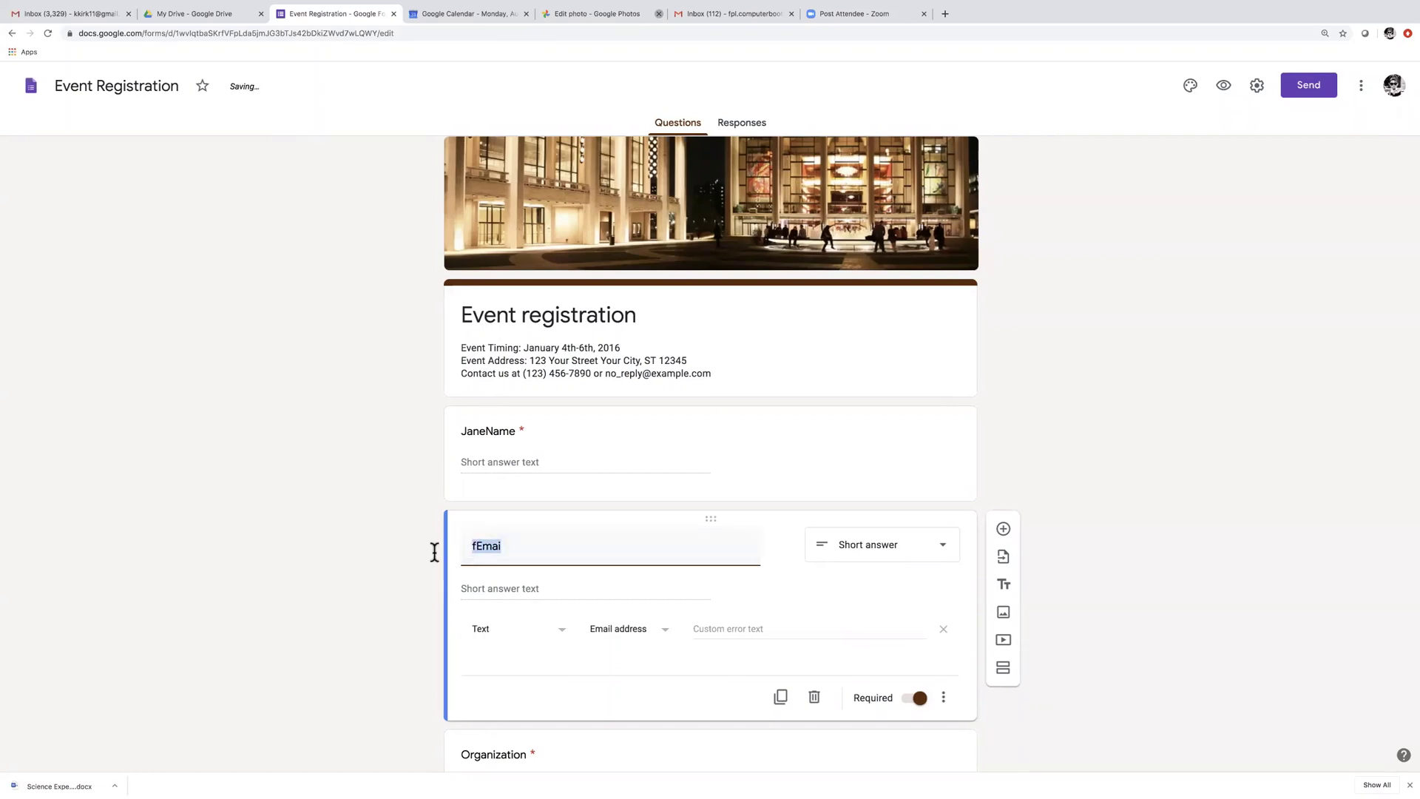
pyautogui.press('BackSpace')
pyautogui.scroll(-1, 484, 559)
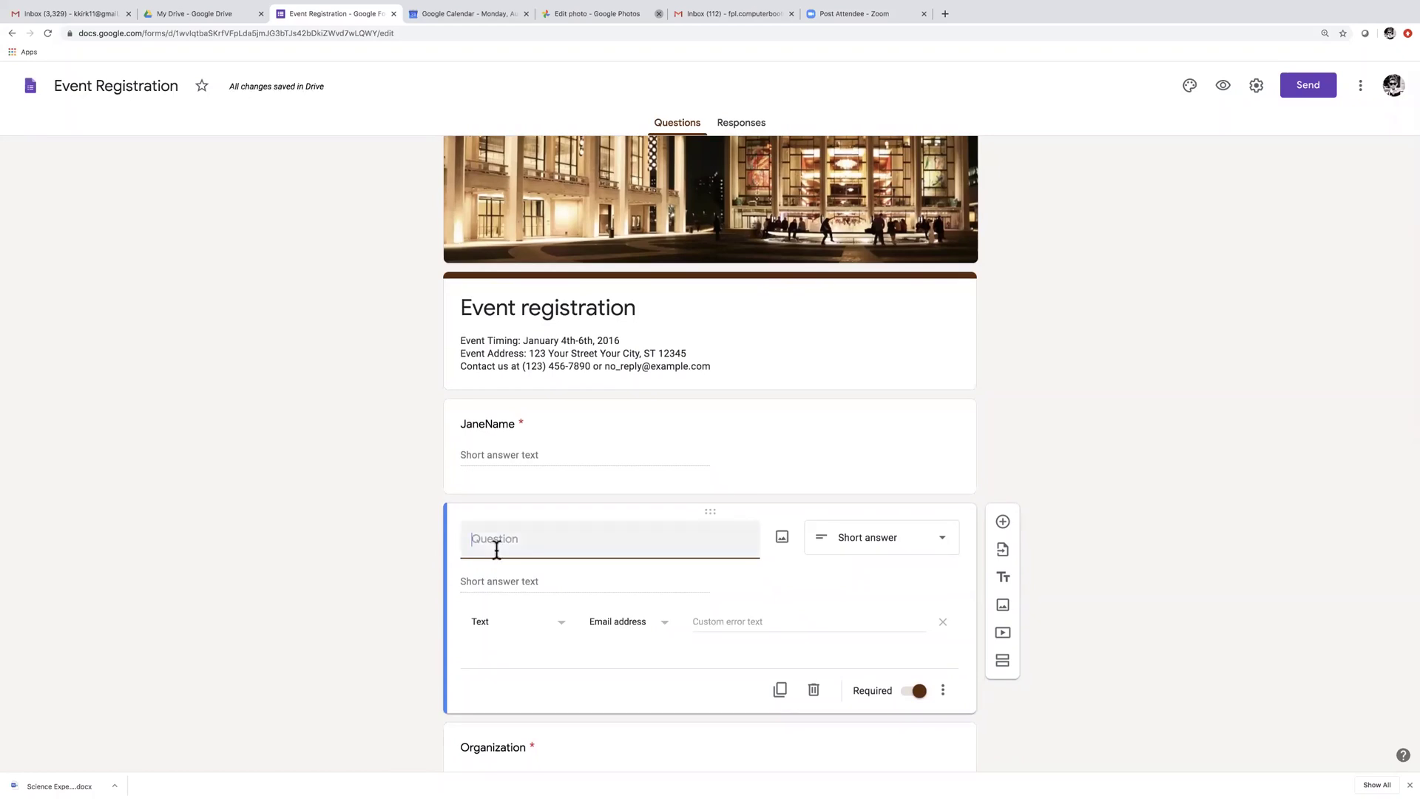
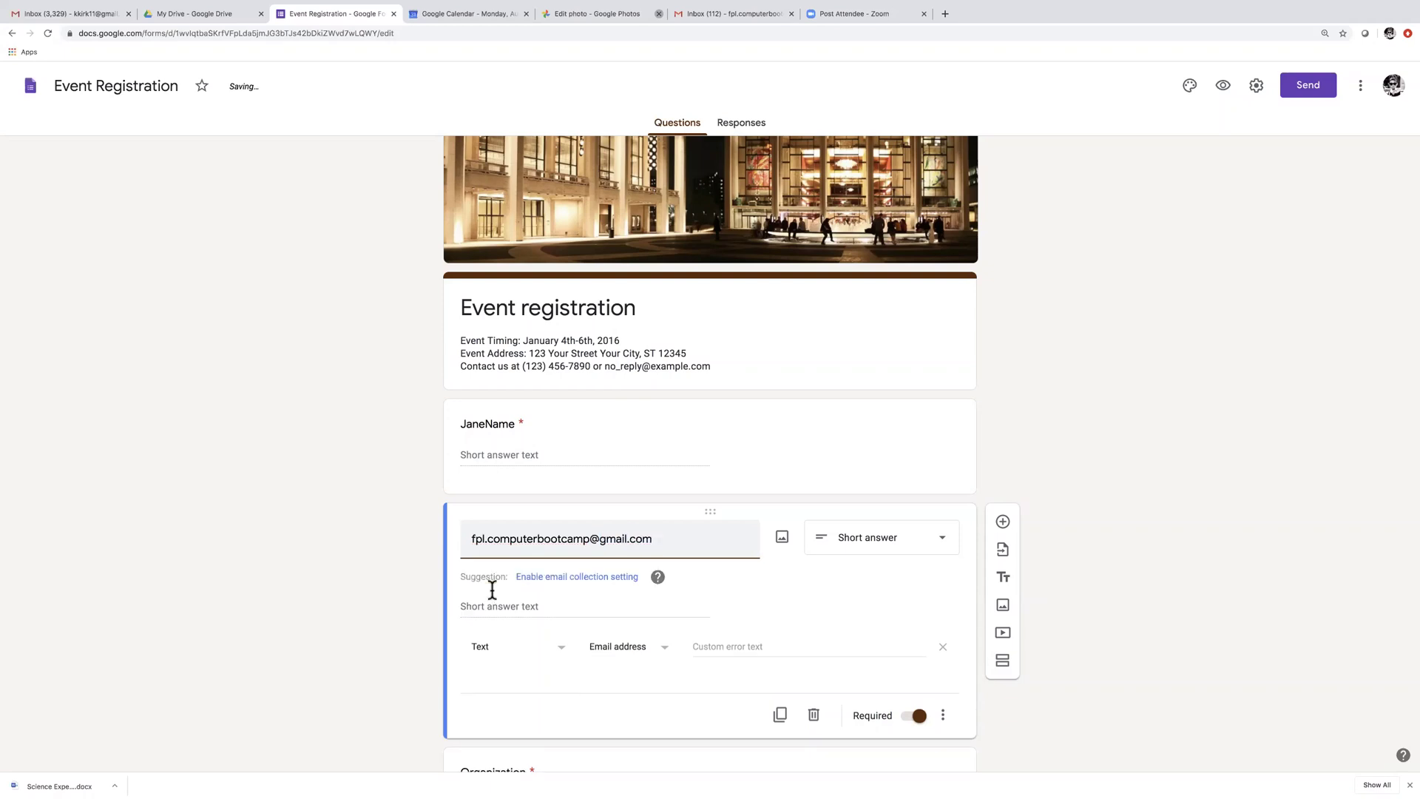
pyautogui.scroll(-2, 485, 672)
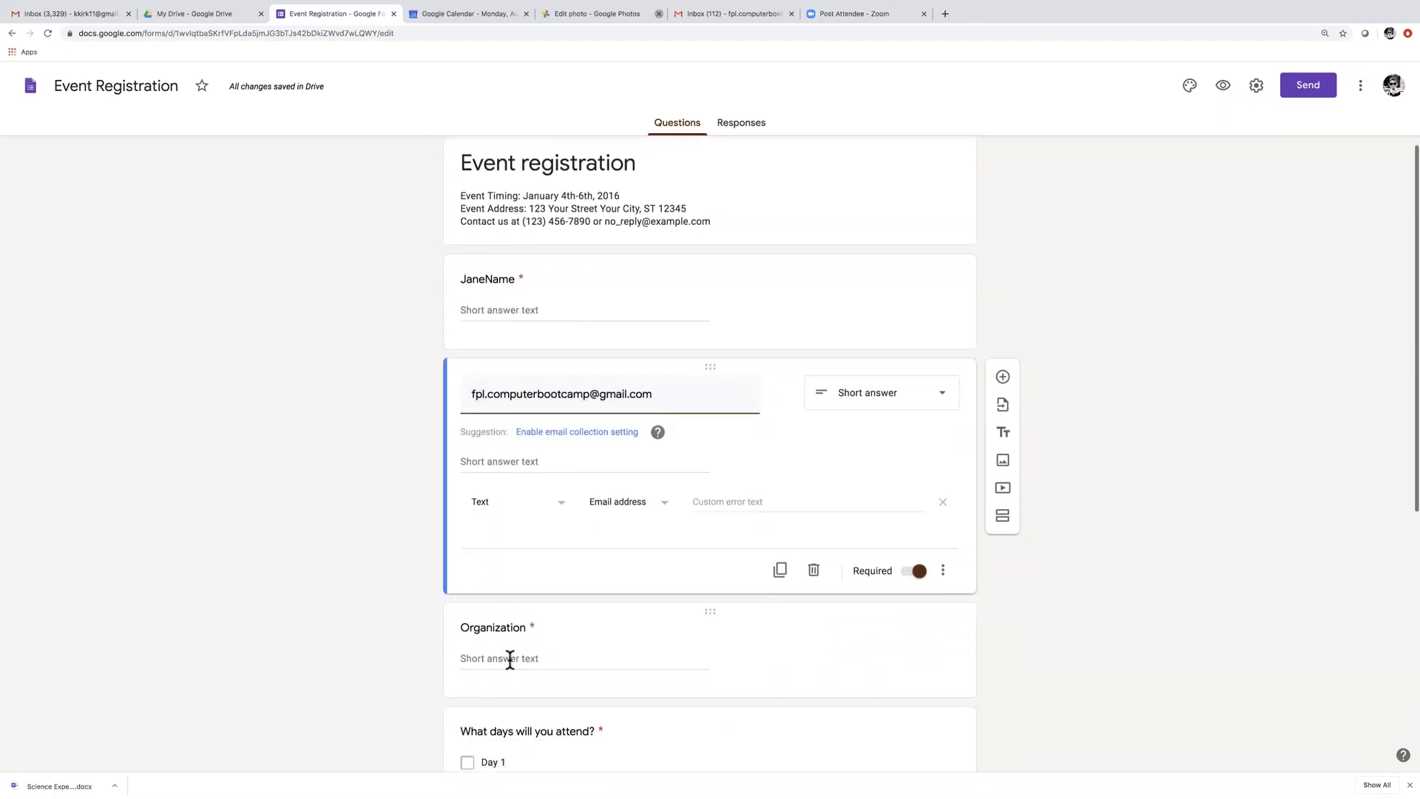
# Retitle the third question, formerly Organization, to 'library'
pyautogui.click(508, 657)
pyautogui.write('lli')
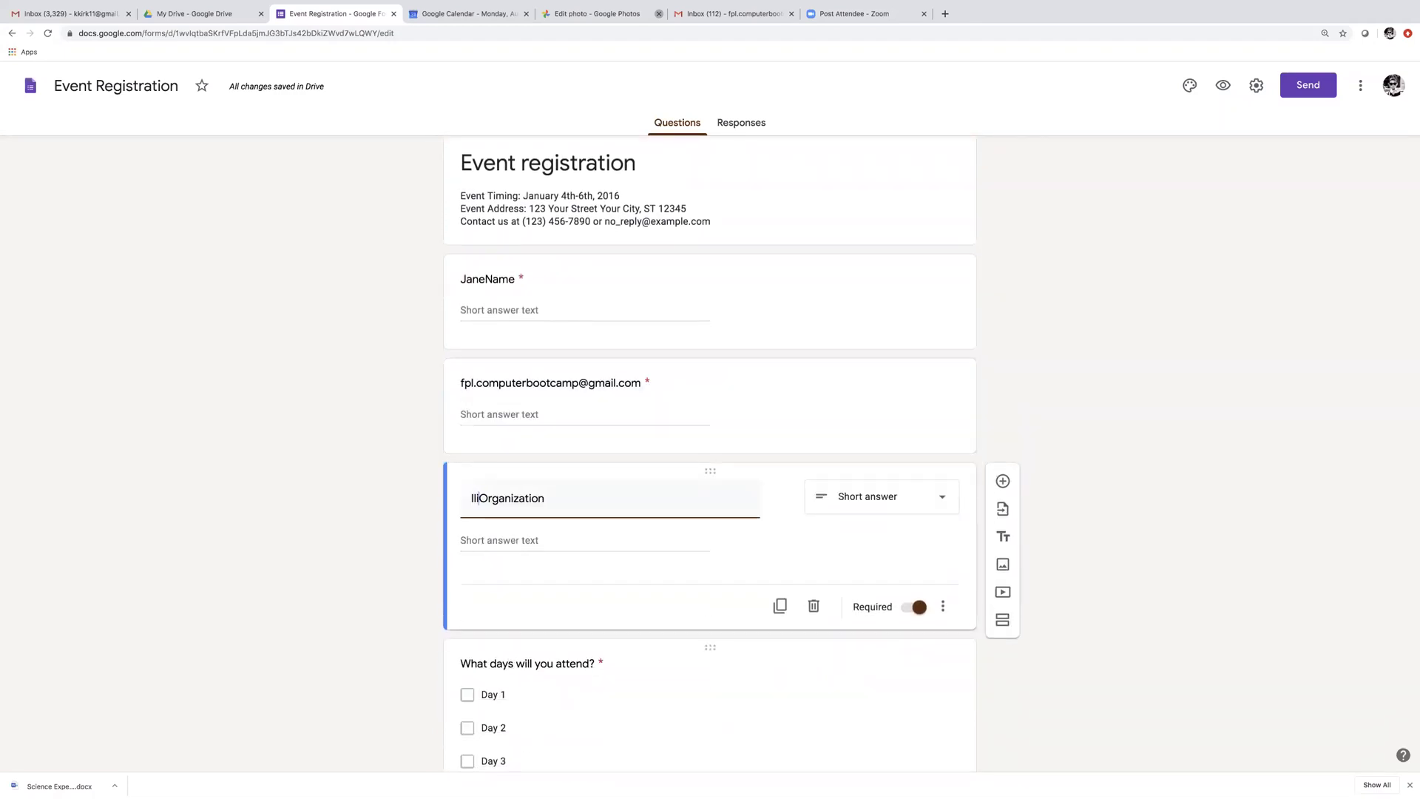
pyautogui.press('BackSpace')
pyautogui.press('BackSpace')
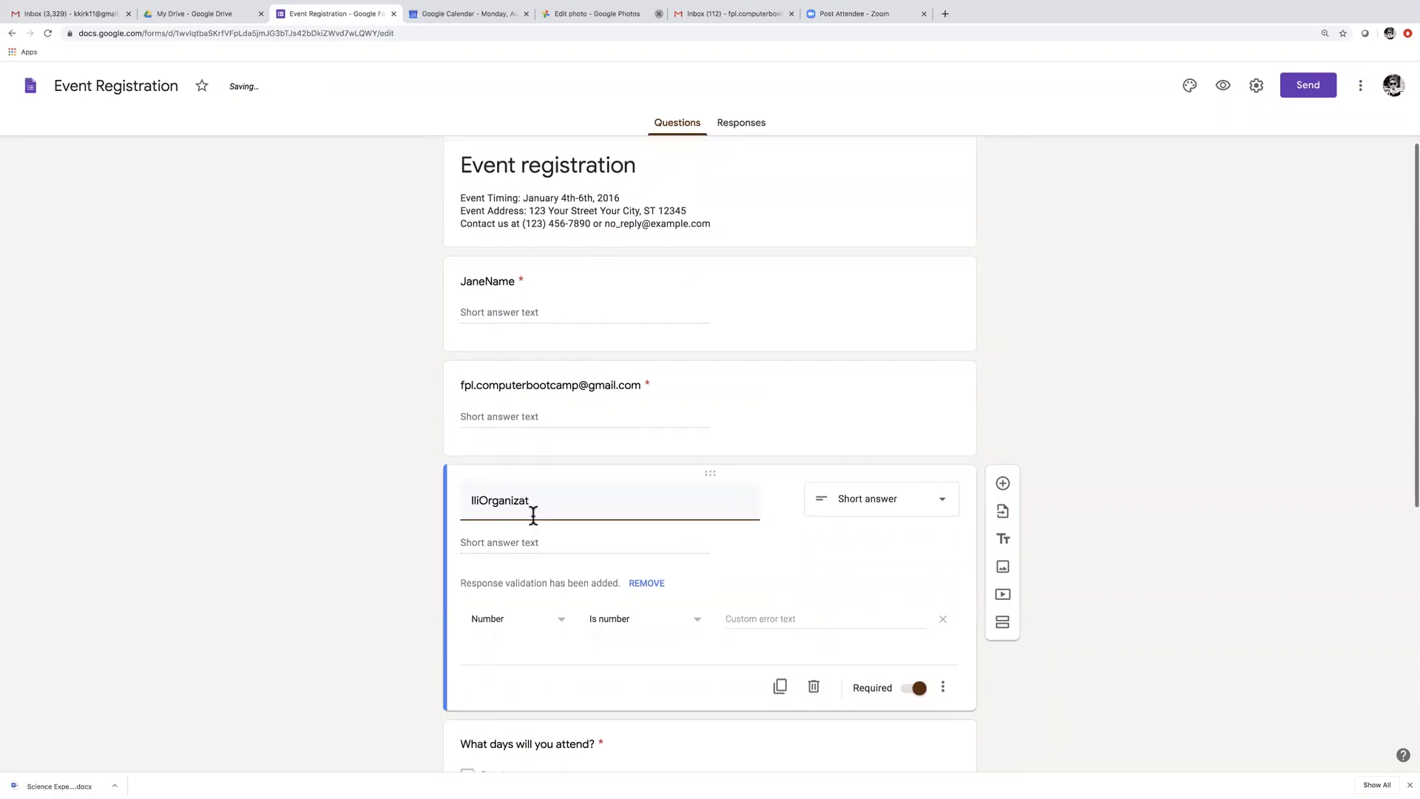
pyautogui.scroll(-1, 532, 513)
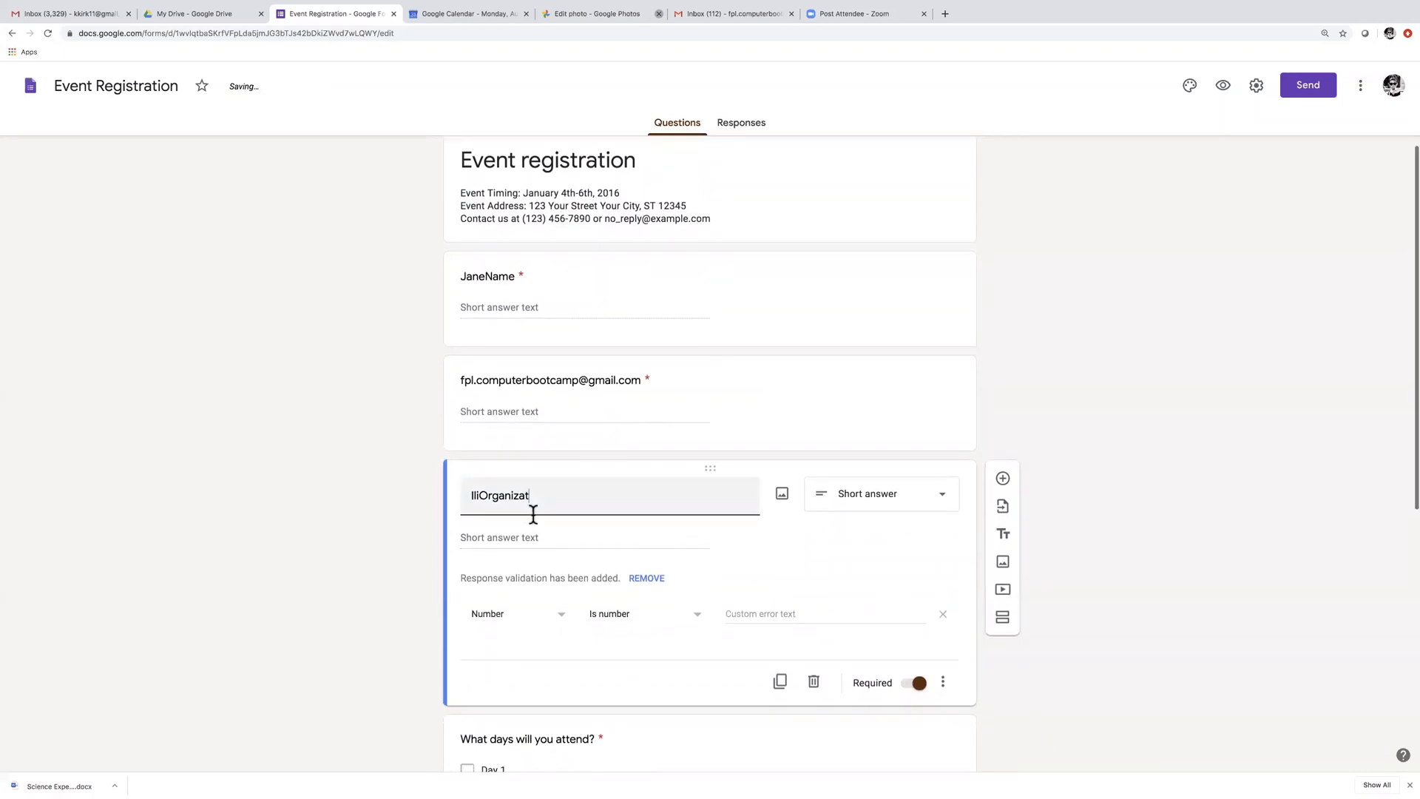
pyautogui.doubleClick(467, 470)
pyautogui.write('library')
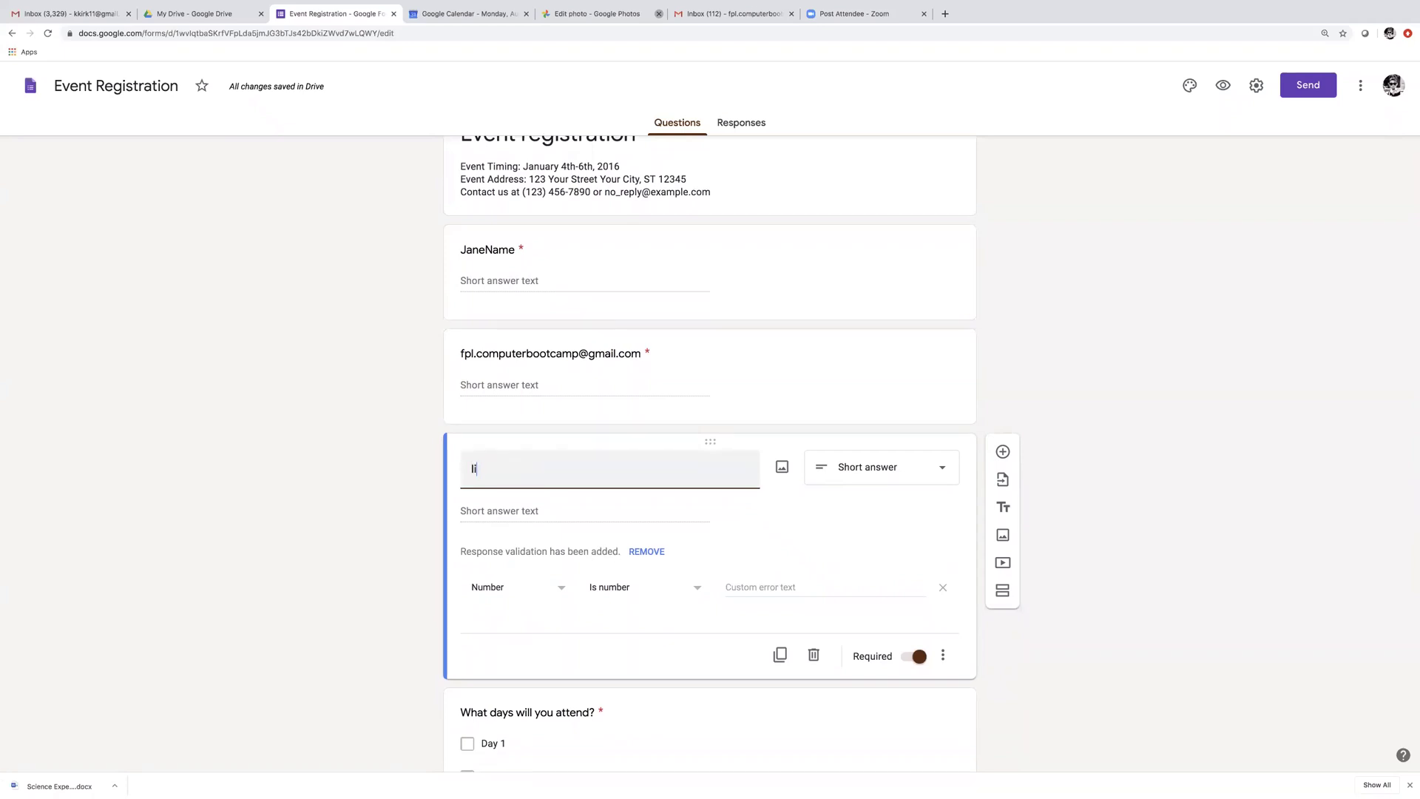
pyautogui.scroll(1, 469, 503)
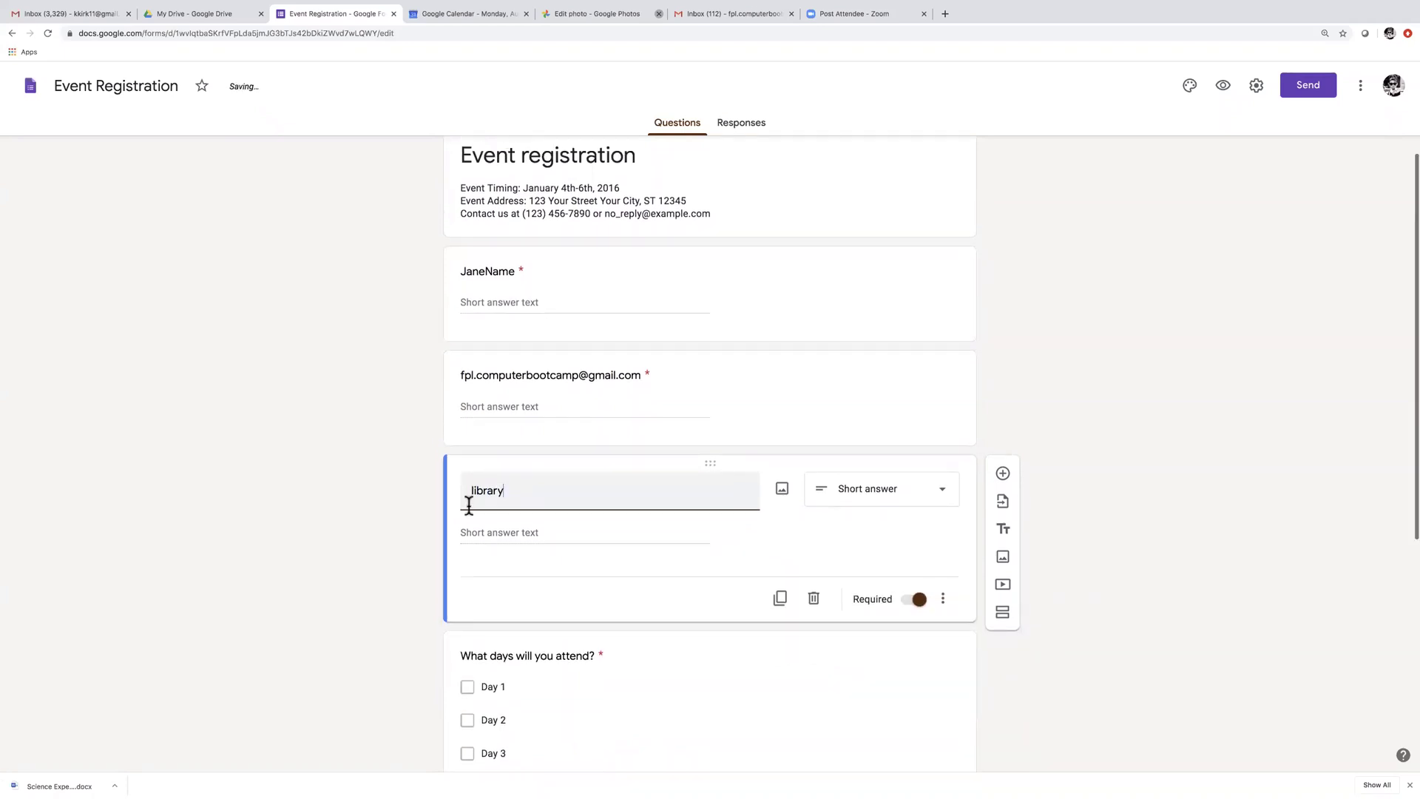
pyautogui.scroll(-2, 592, 621)
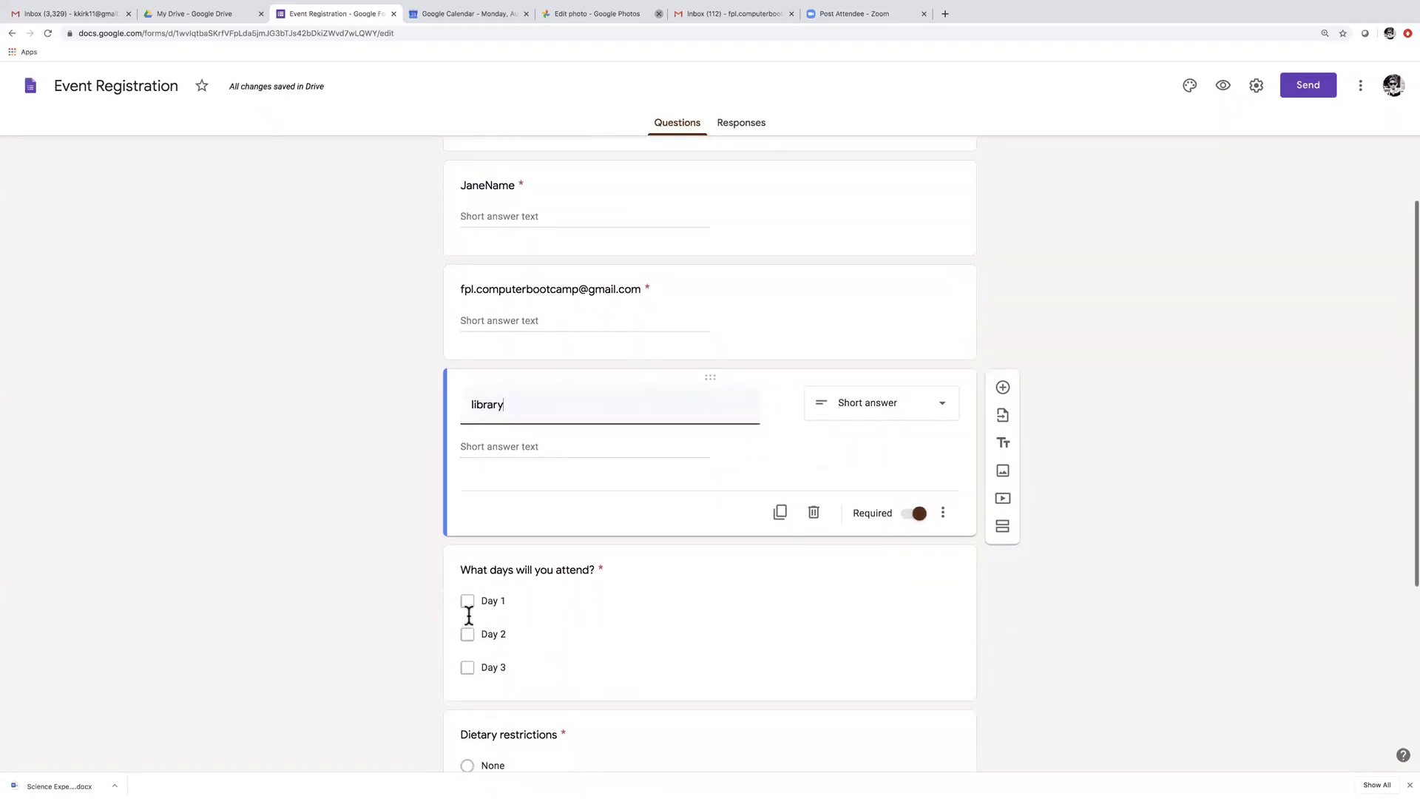
pyautogui.click(469, 604)
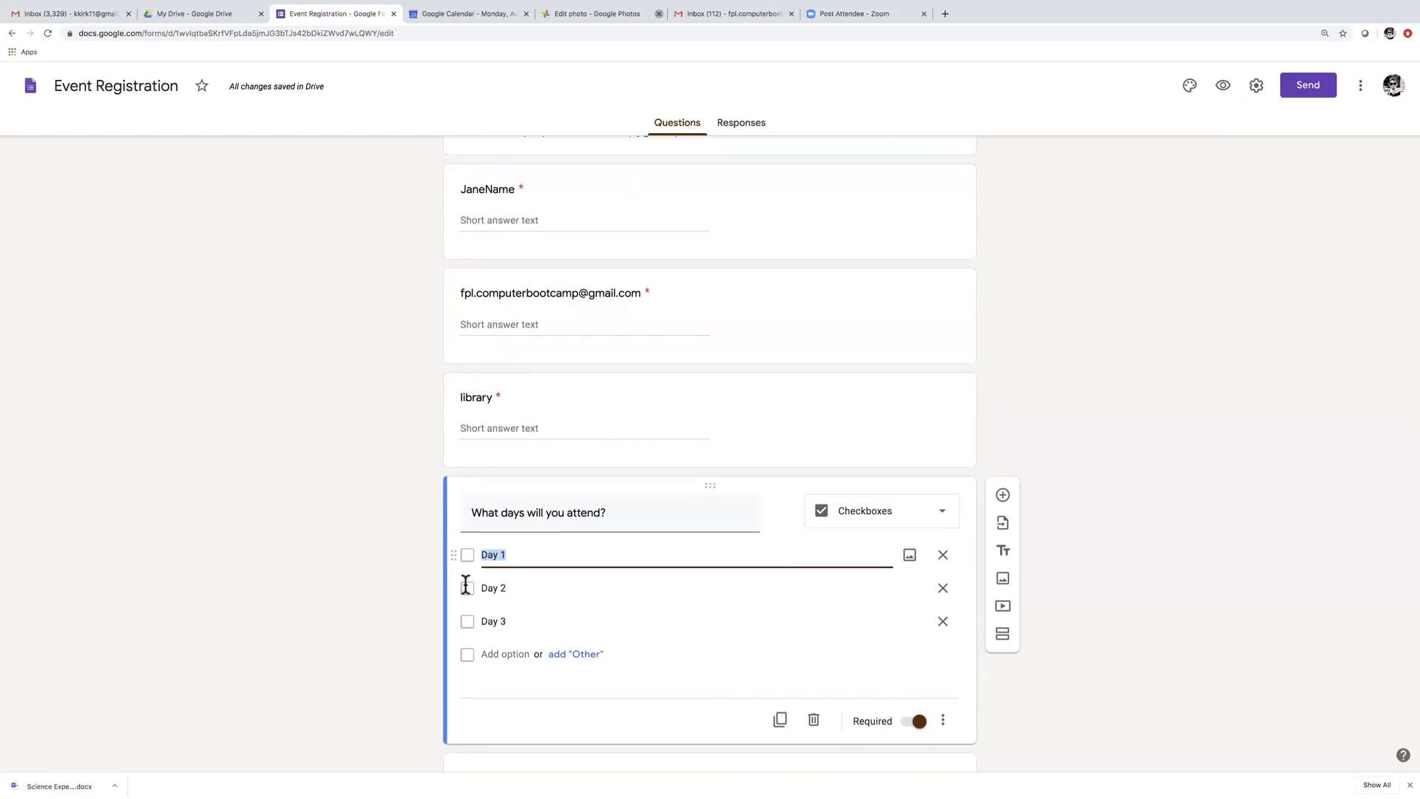
# Review the Day options, keep the Checkboxes type, and check the Dietary restrictions question
pyautogui.click(462, 588)
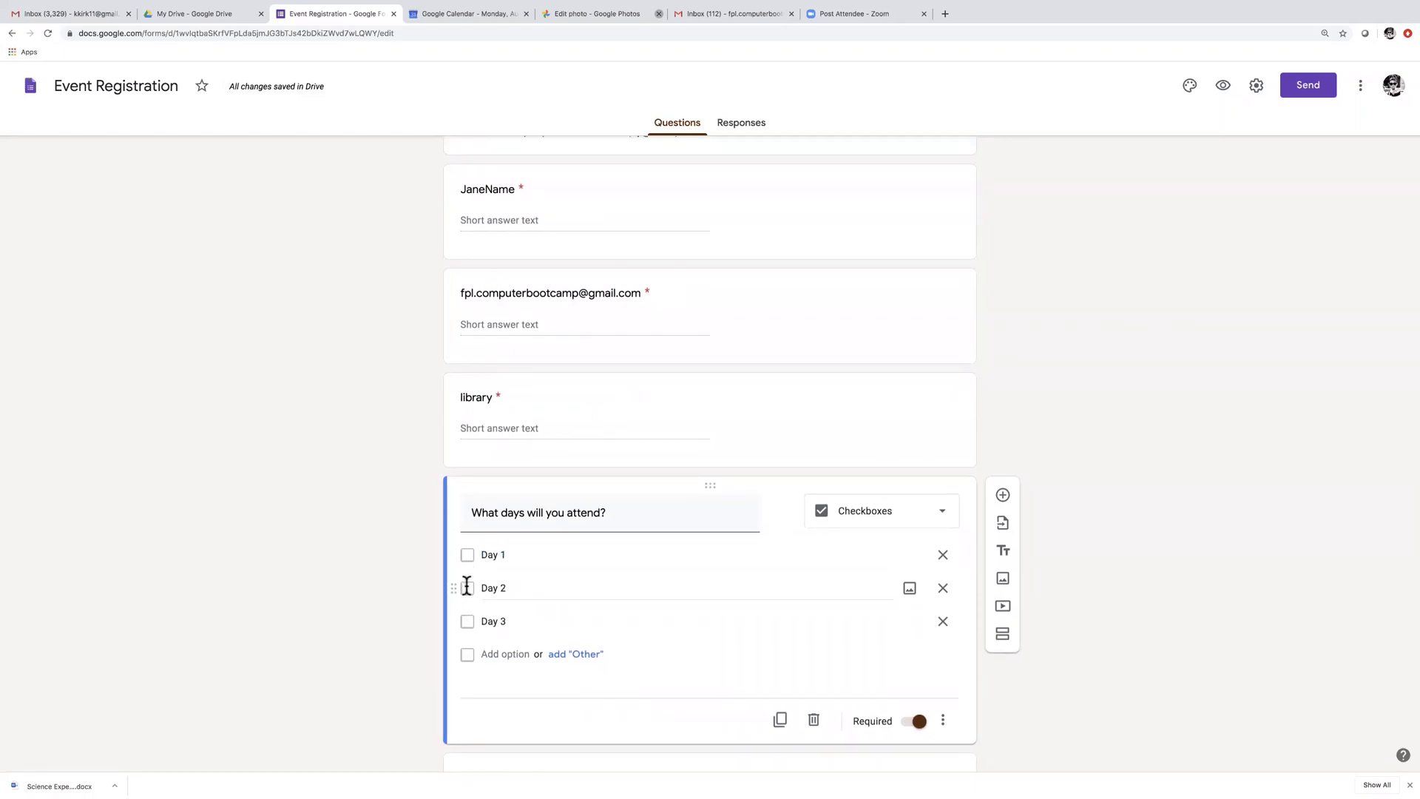
pyautogui.click(942, 512)
pyautogui.click(744, 581)
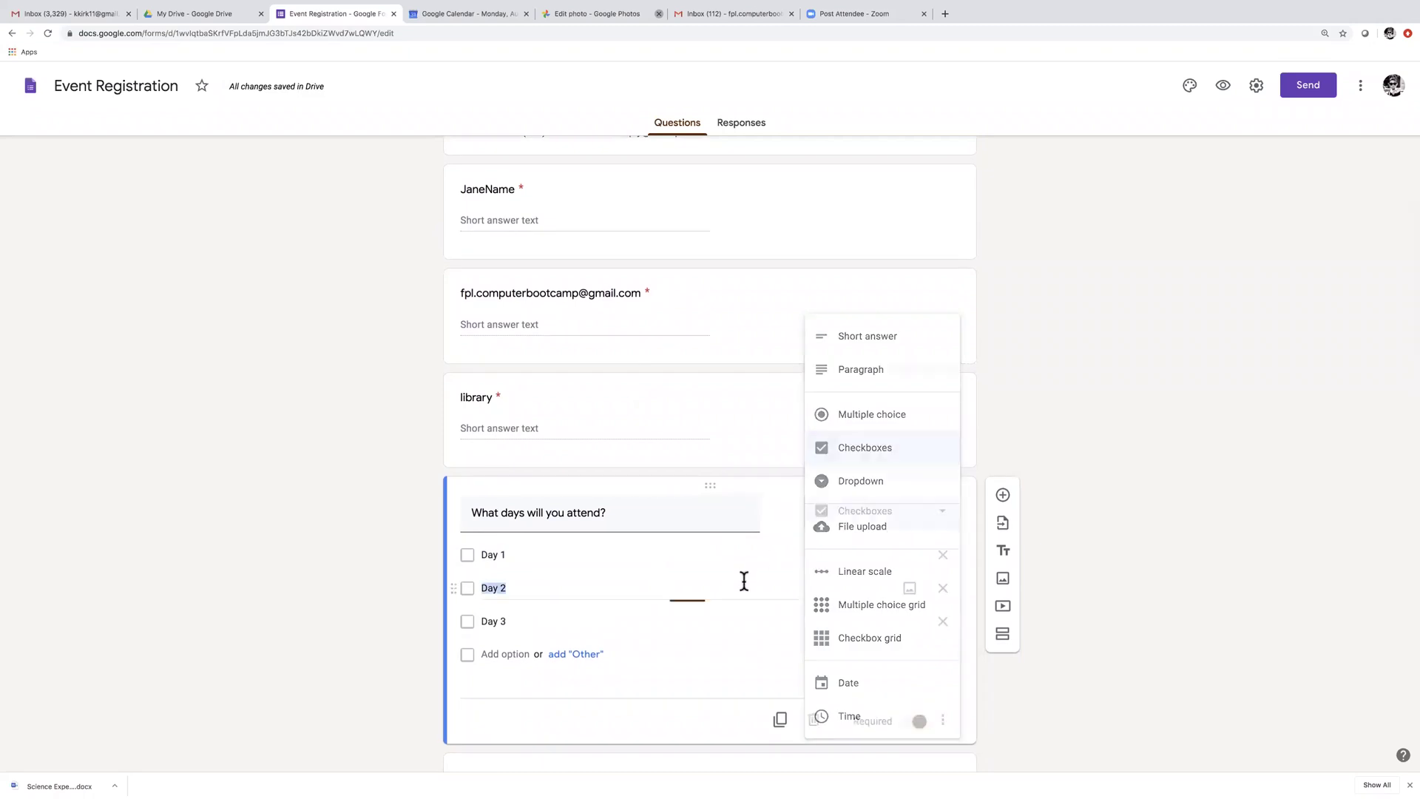
pyautogui.scroll(-3, 487, 623)
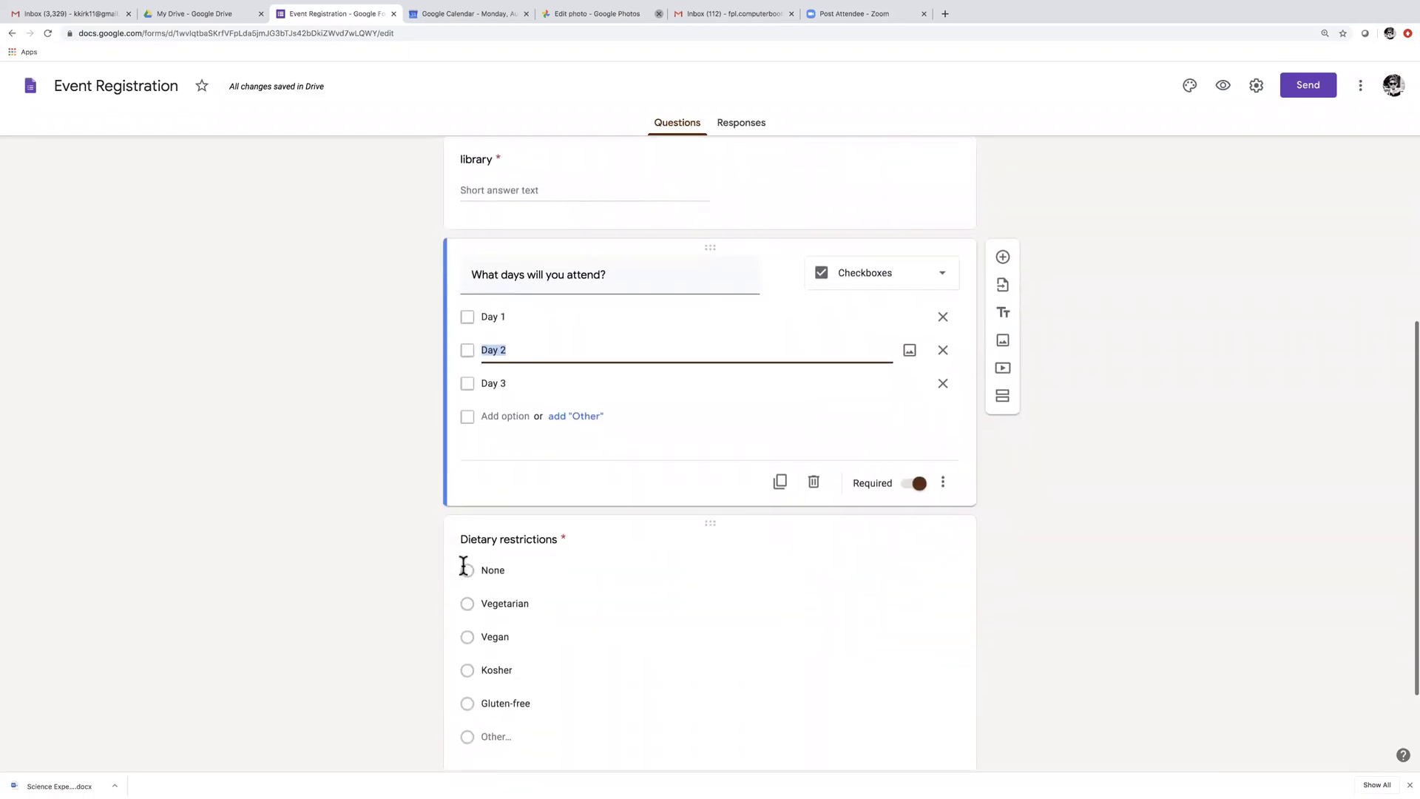
pyautogui.click(466, 566)
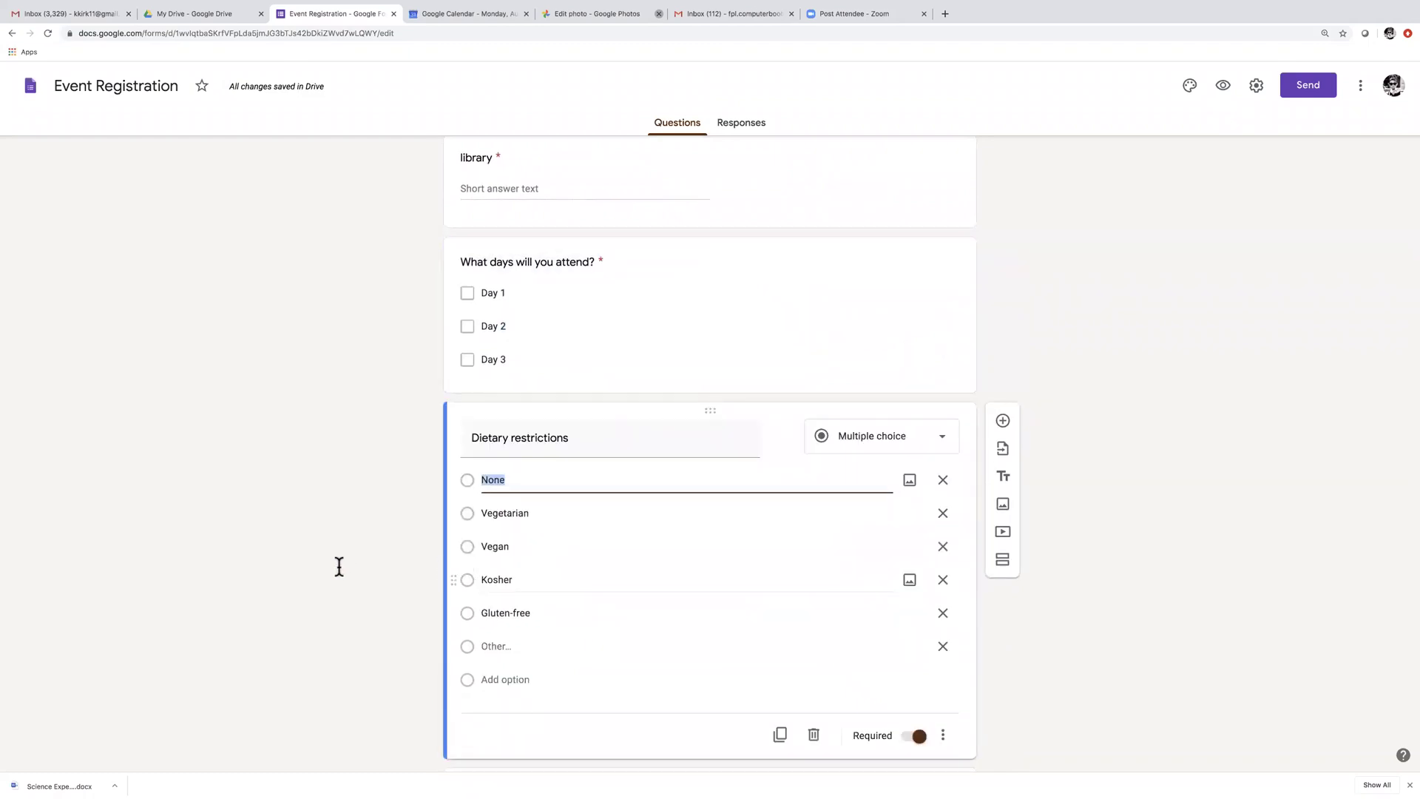
pyautogui.scroll(-1, 337, 567)
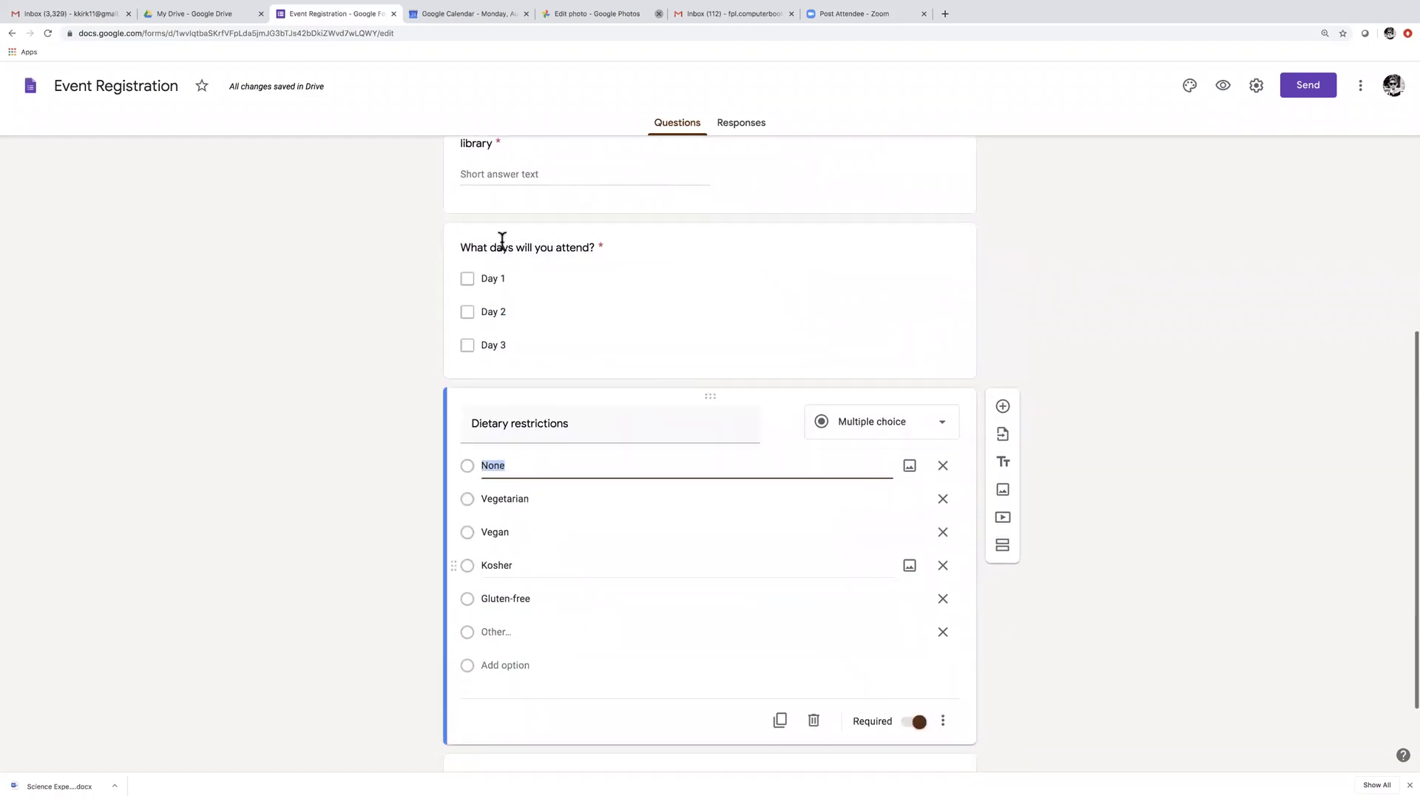
pyautogui.click(471, 278)
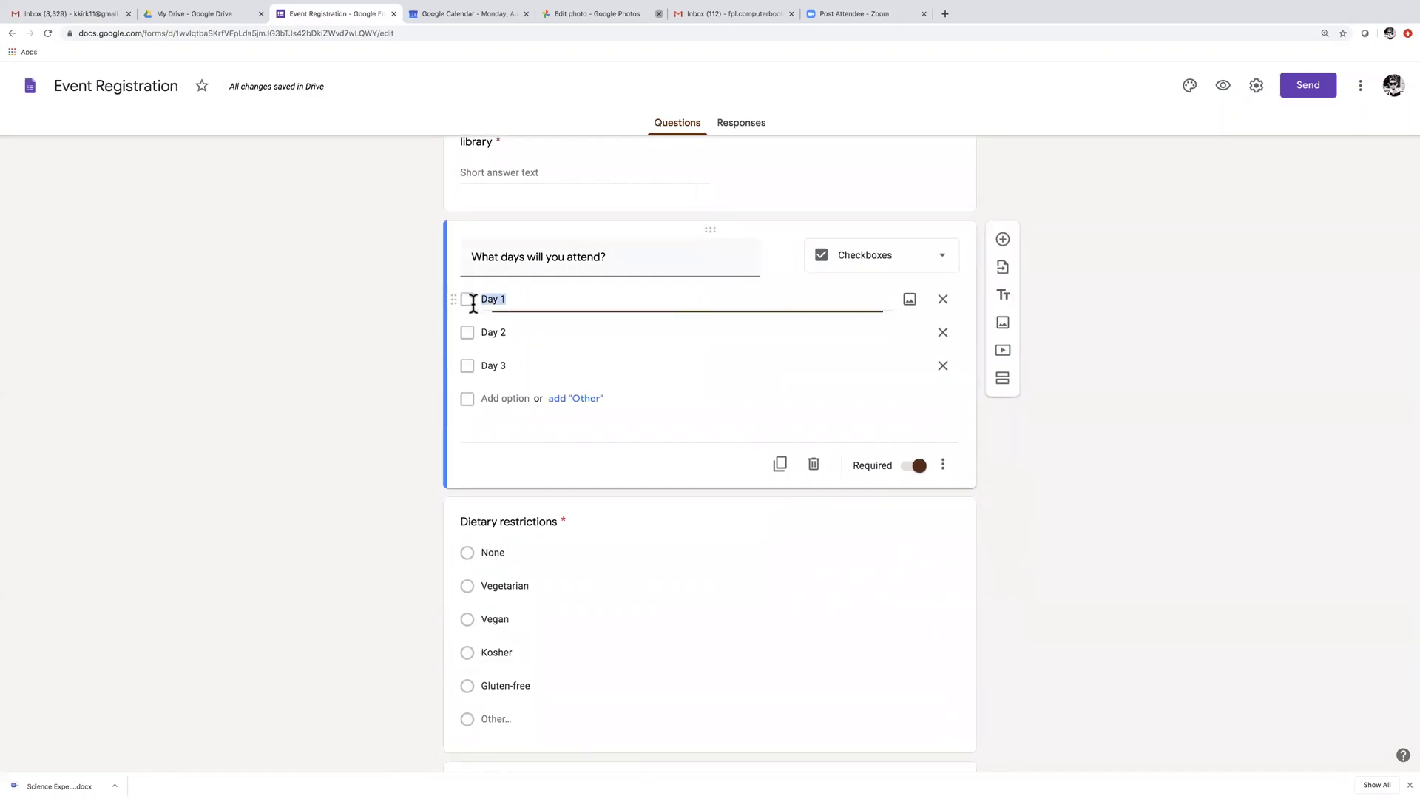
pyautogui.click(467, 552)
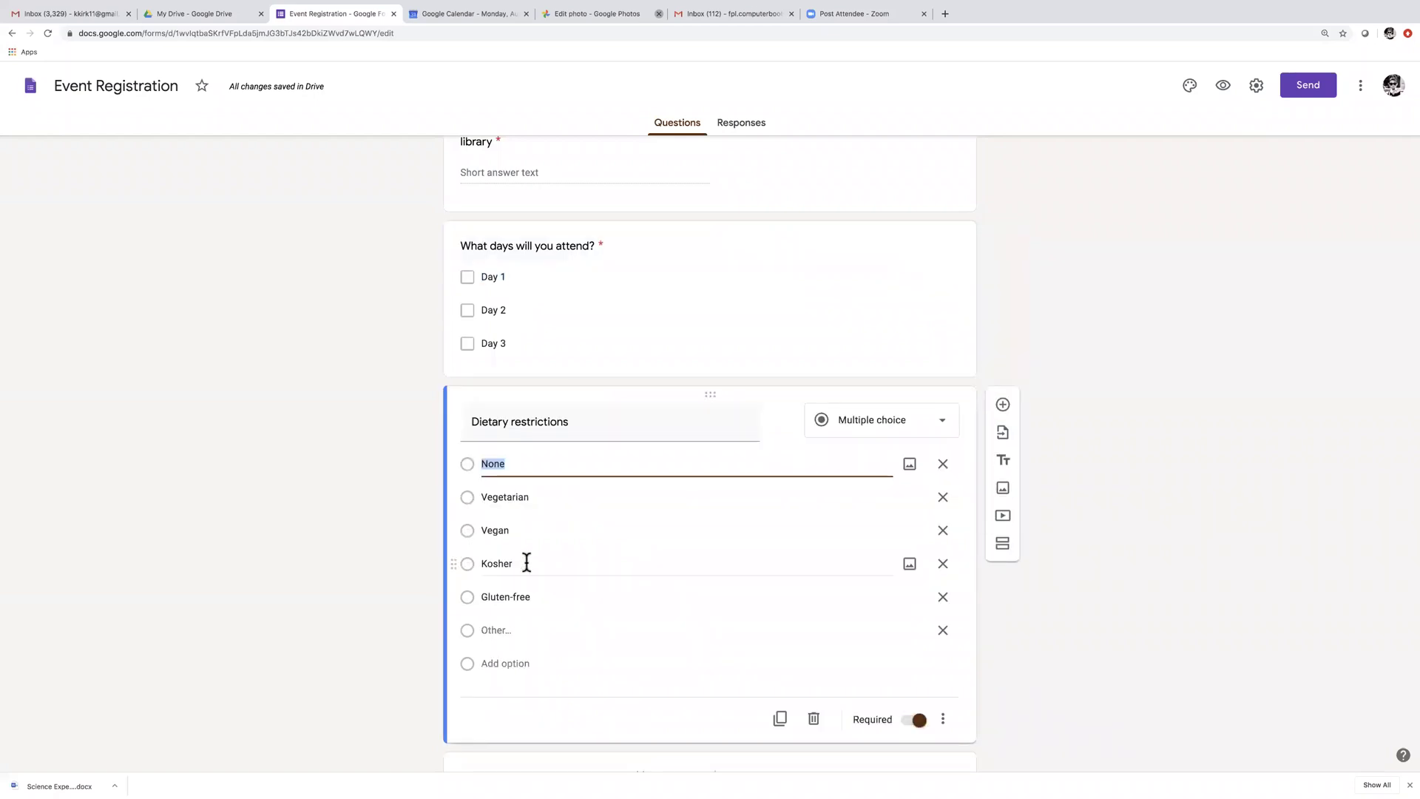
pyautogui.scroll(-2, 624, 571)
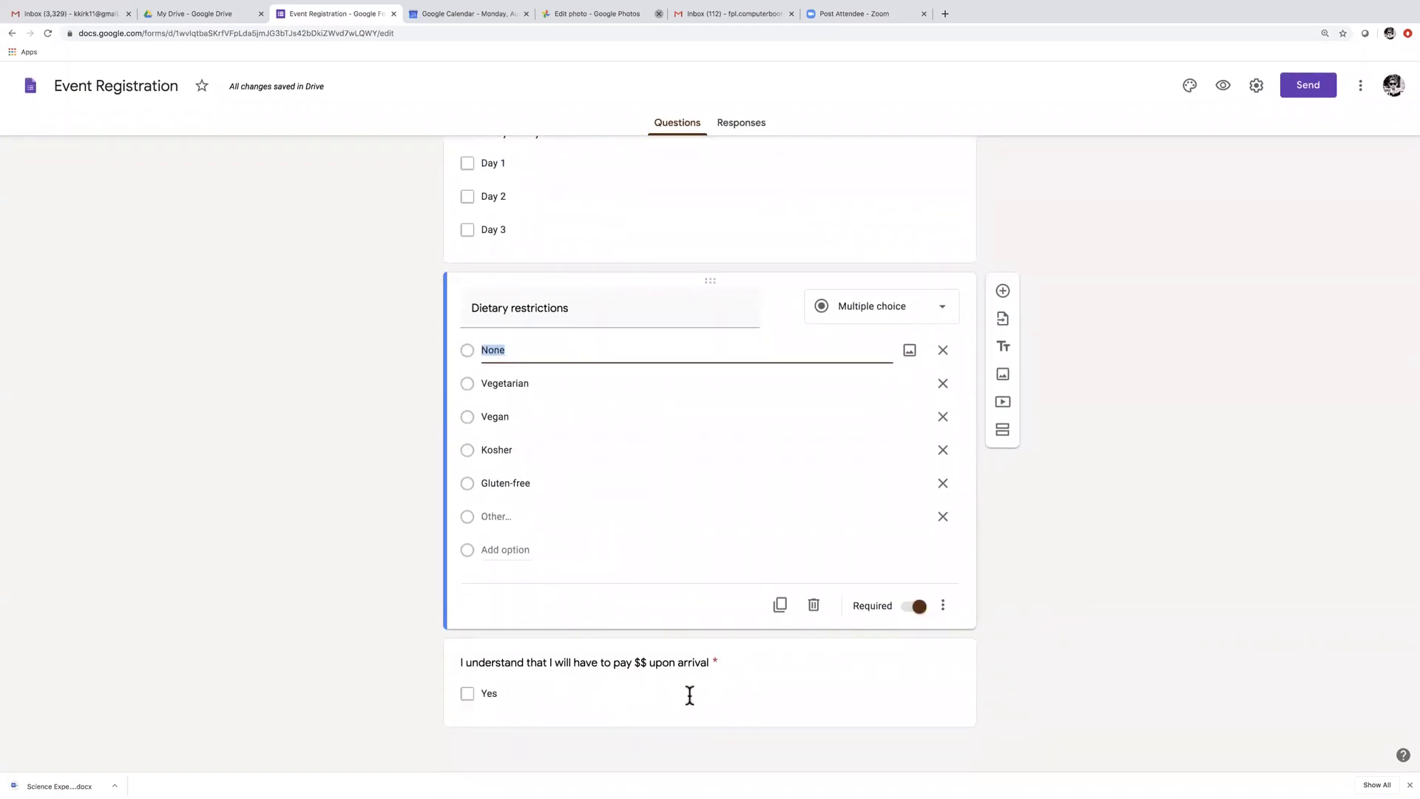
pyautogui.scroll(3, 745, 685)
pyautogui.scroll(6, 746, 686)
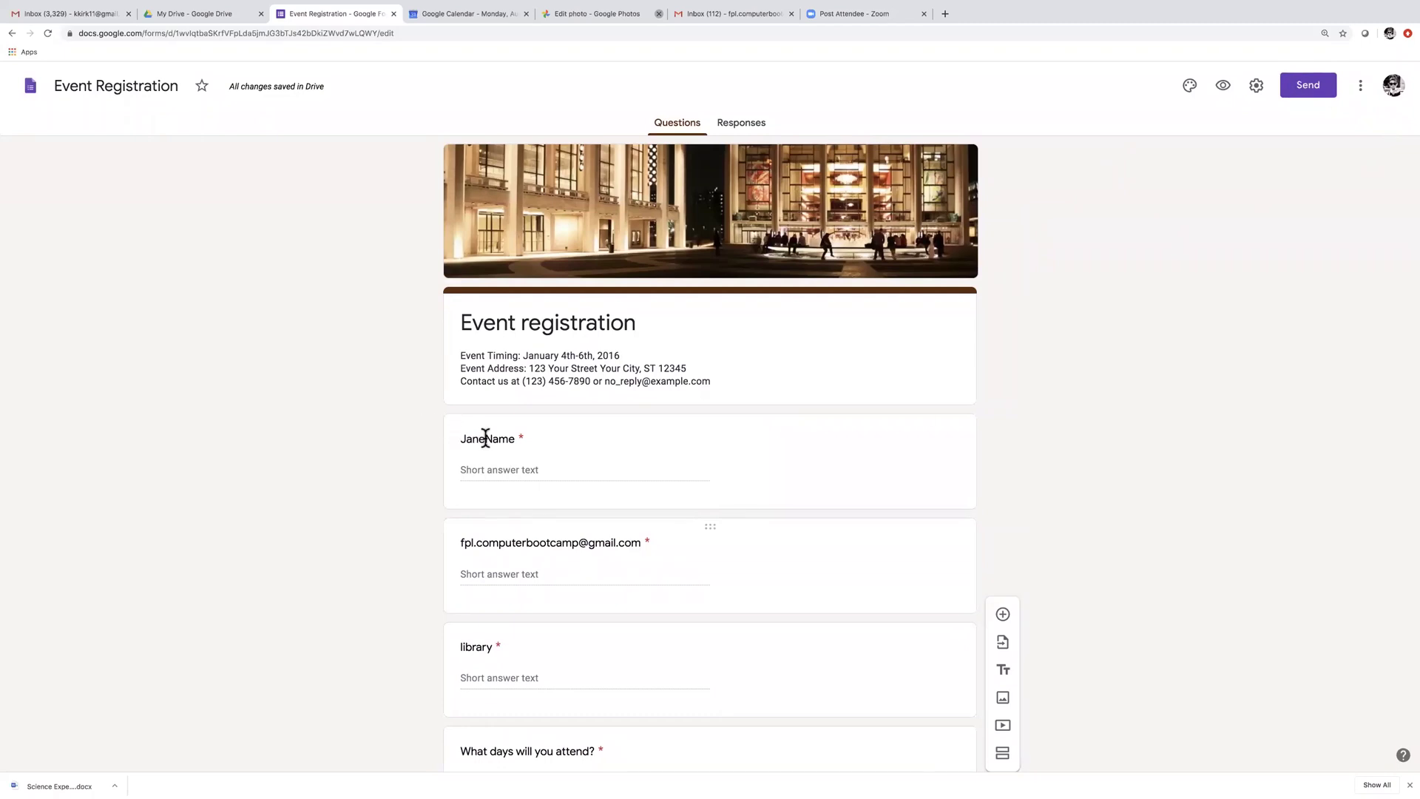
# Revisit the name-prefixed Name question and open the Send form dialog
pyautogui.click(422, 432)
pyautogui.click(618, 451)
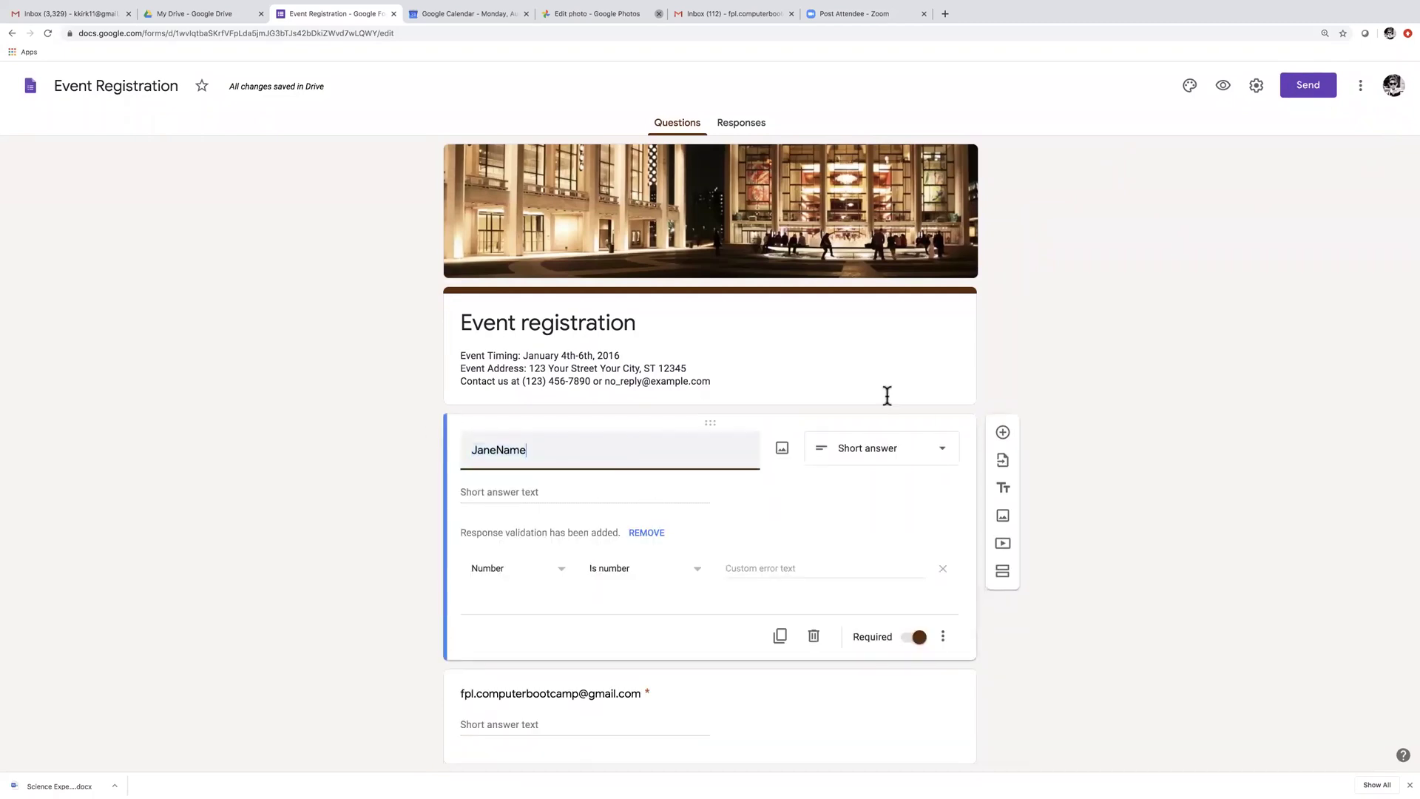
pyautogui.click(1310, 88)
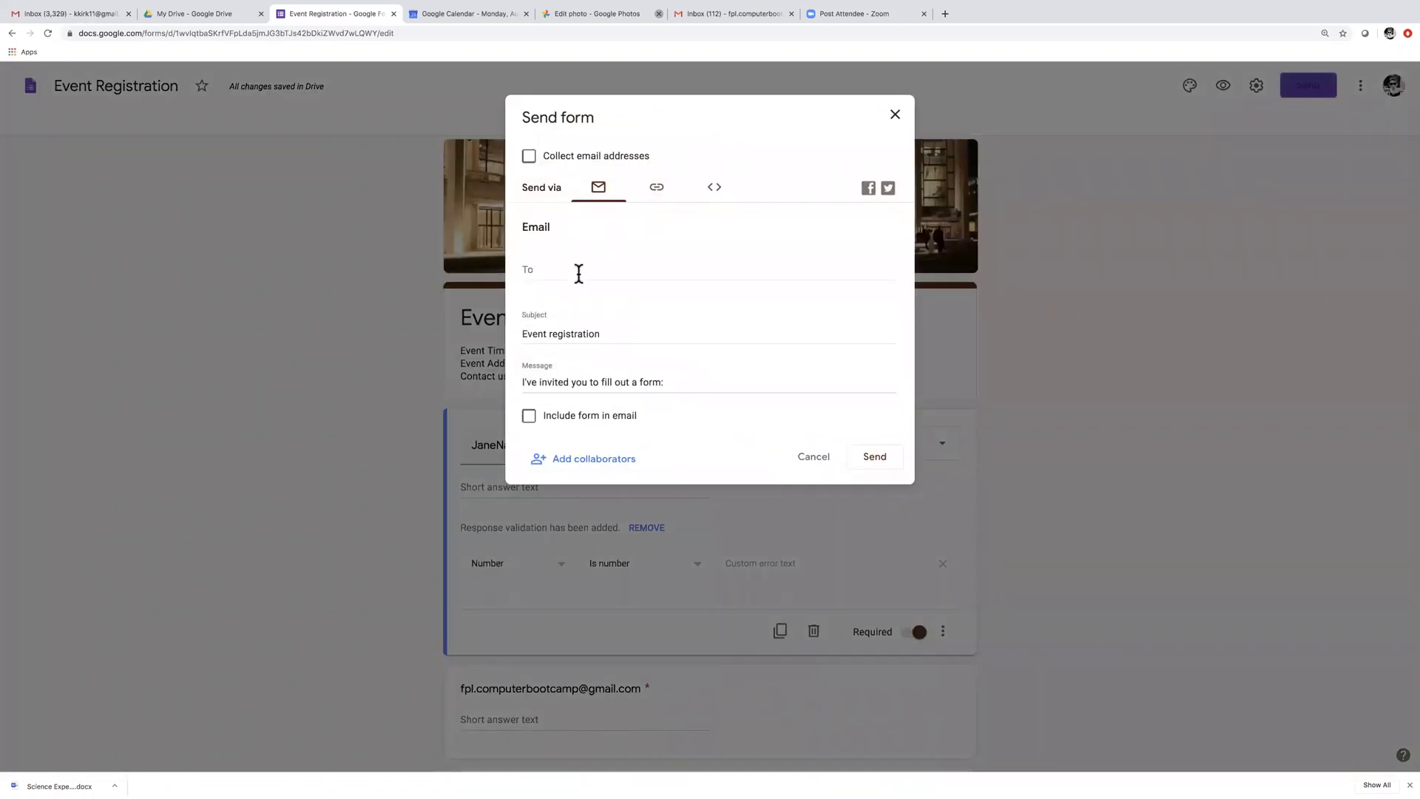
# Email the Event registration form to the demo Gmail address, with the form embedded in the message
pyautogui.click(578, 273)
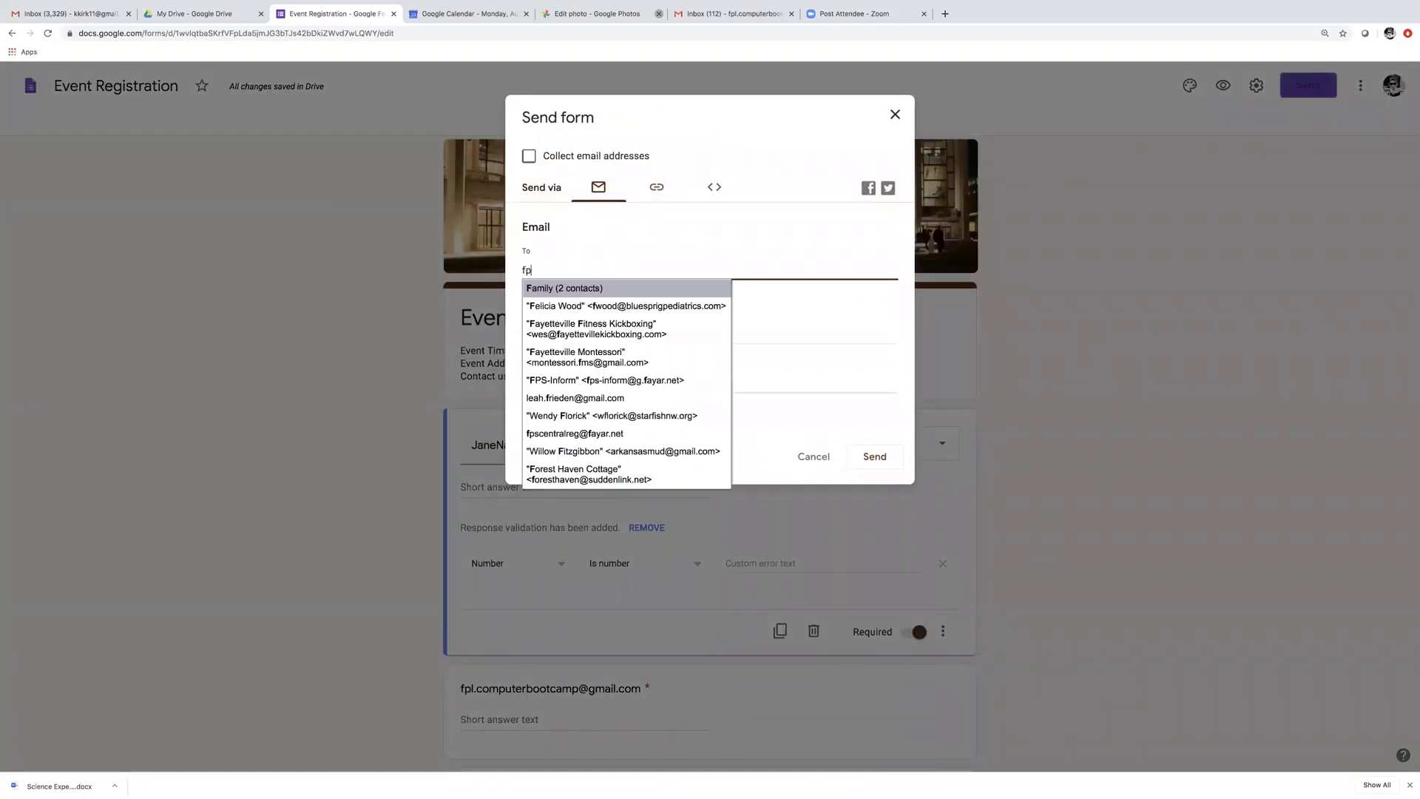
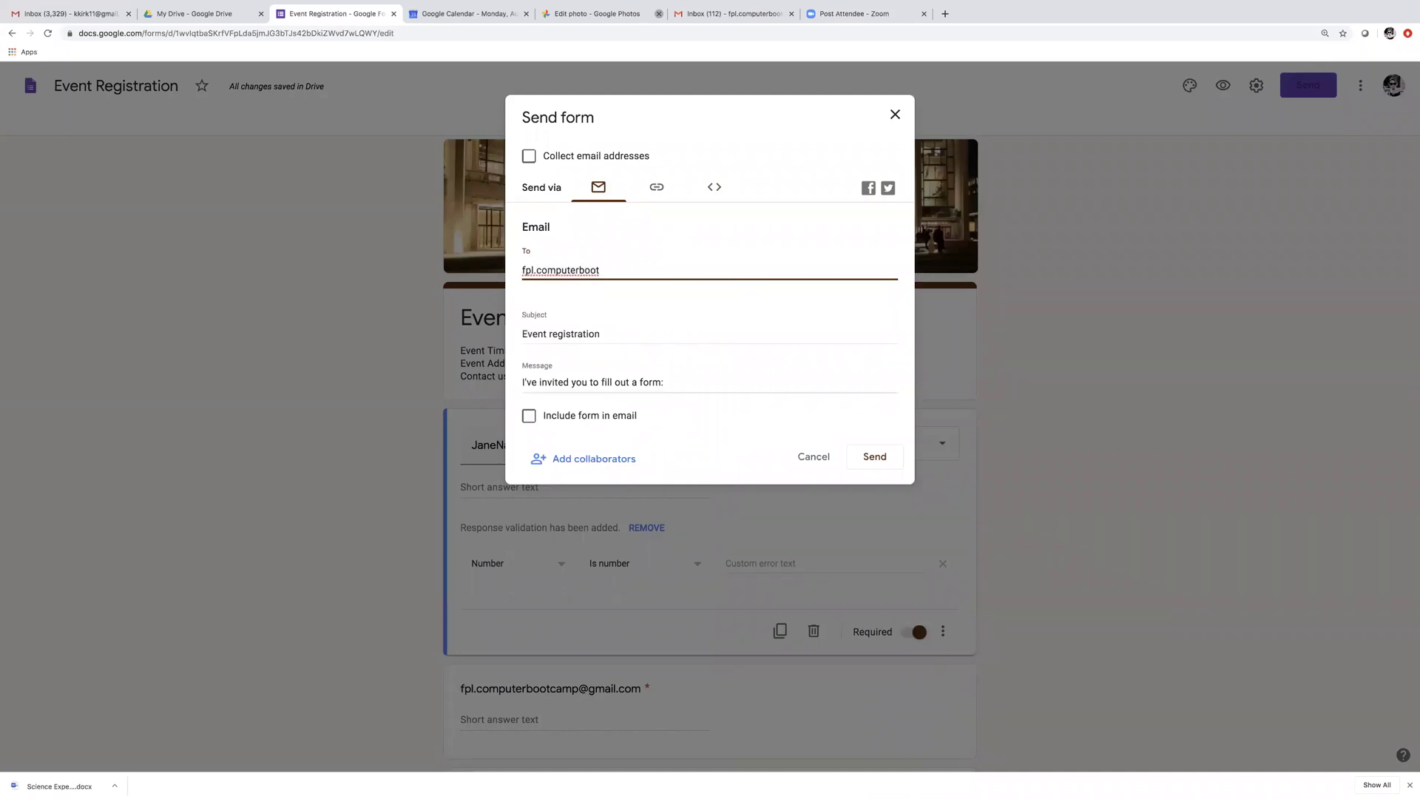
pyautogui.click(529, 416)
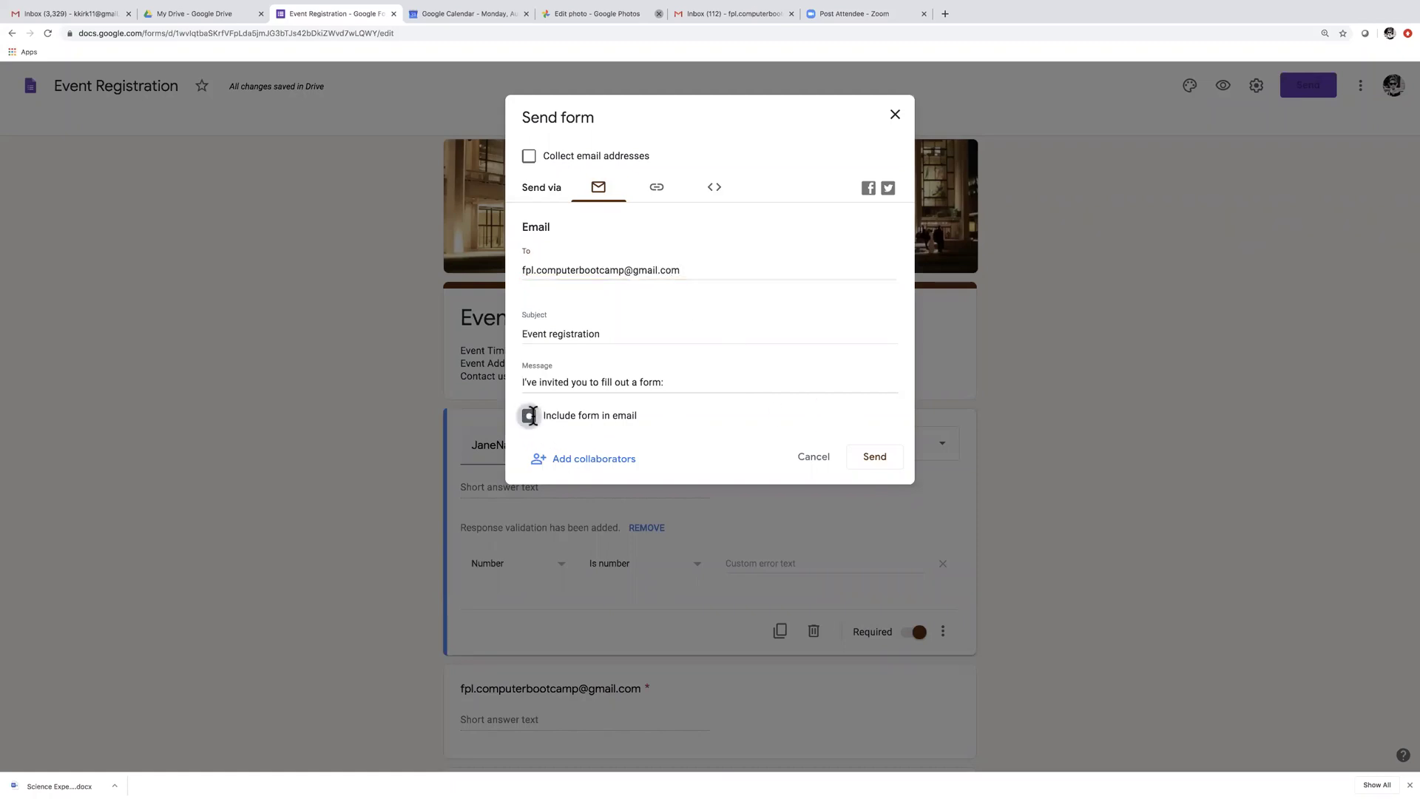
pyautogui.click(875, 456)
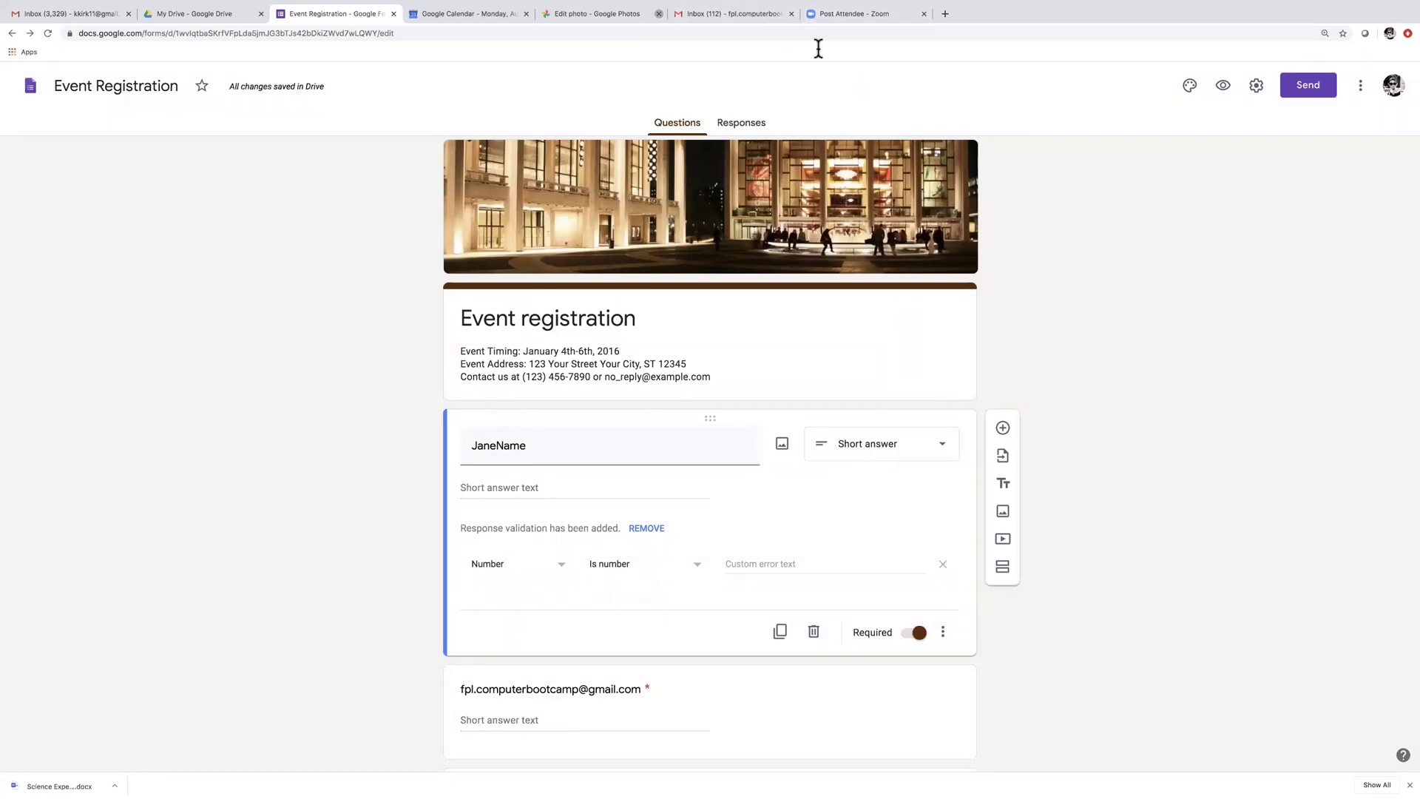
# Open the Event registration invitation in Gmail and launch its fill-out page
pyautogui.click(750, 14)
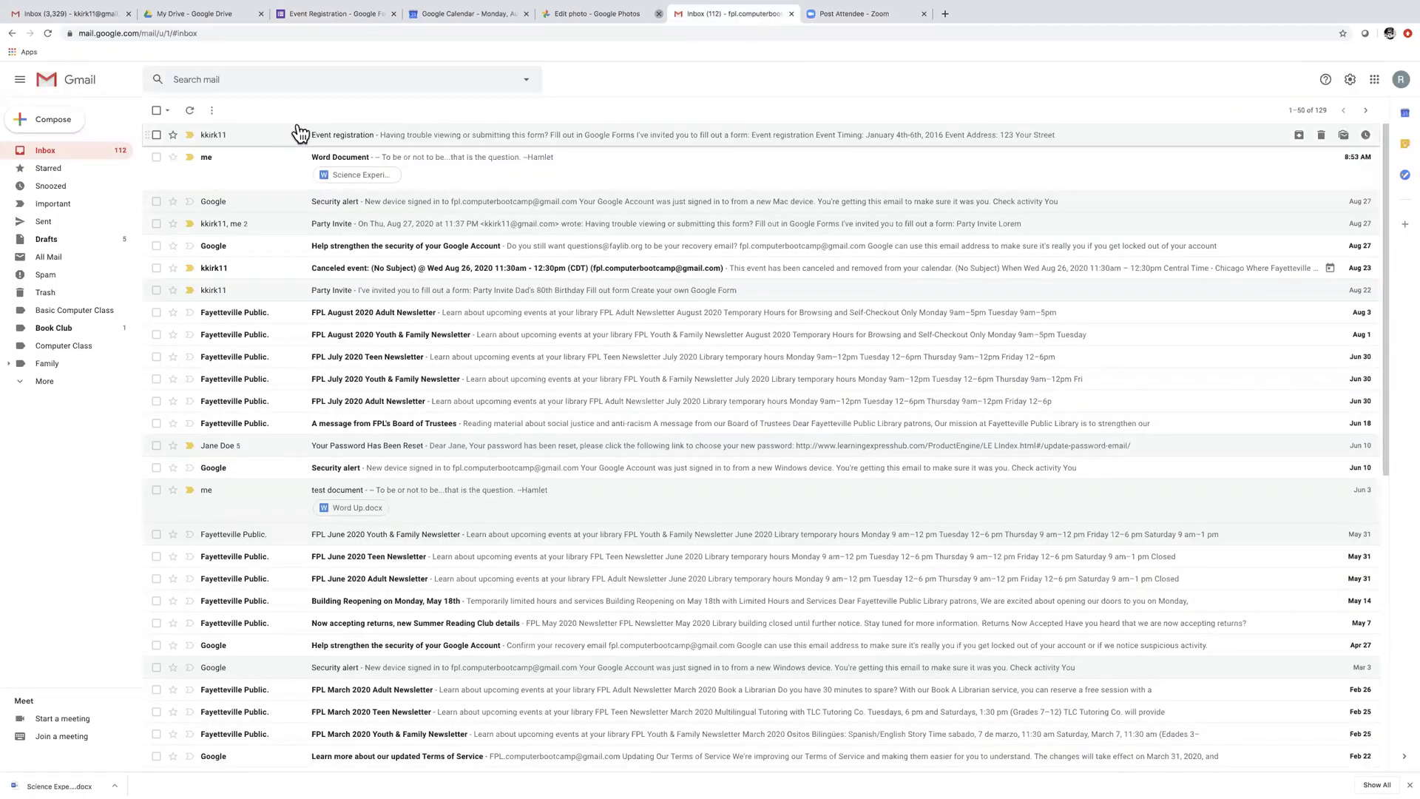
pyautogui.click(334, 133)
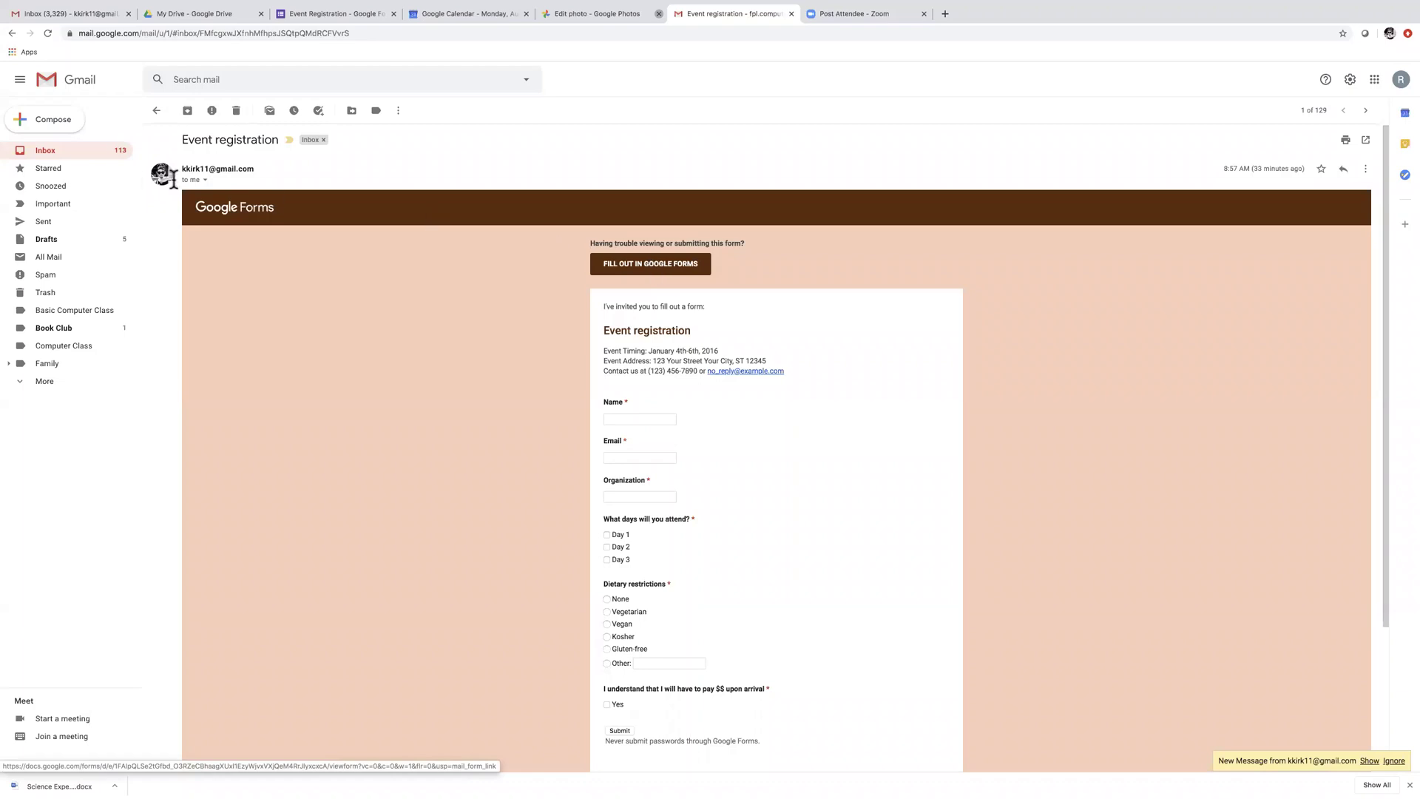
pyautogui.click(75, 148)
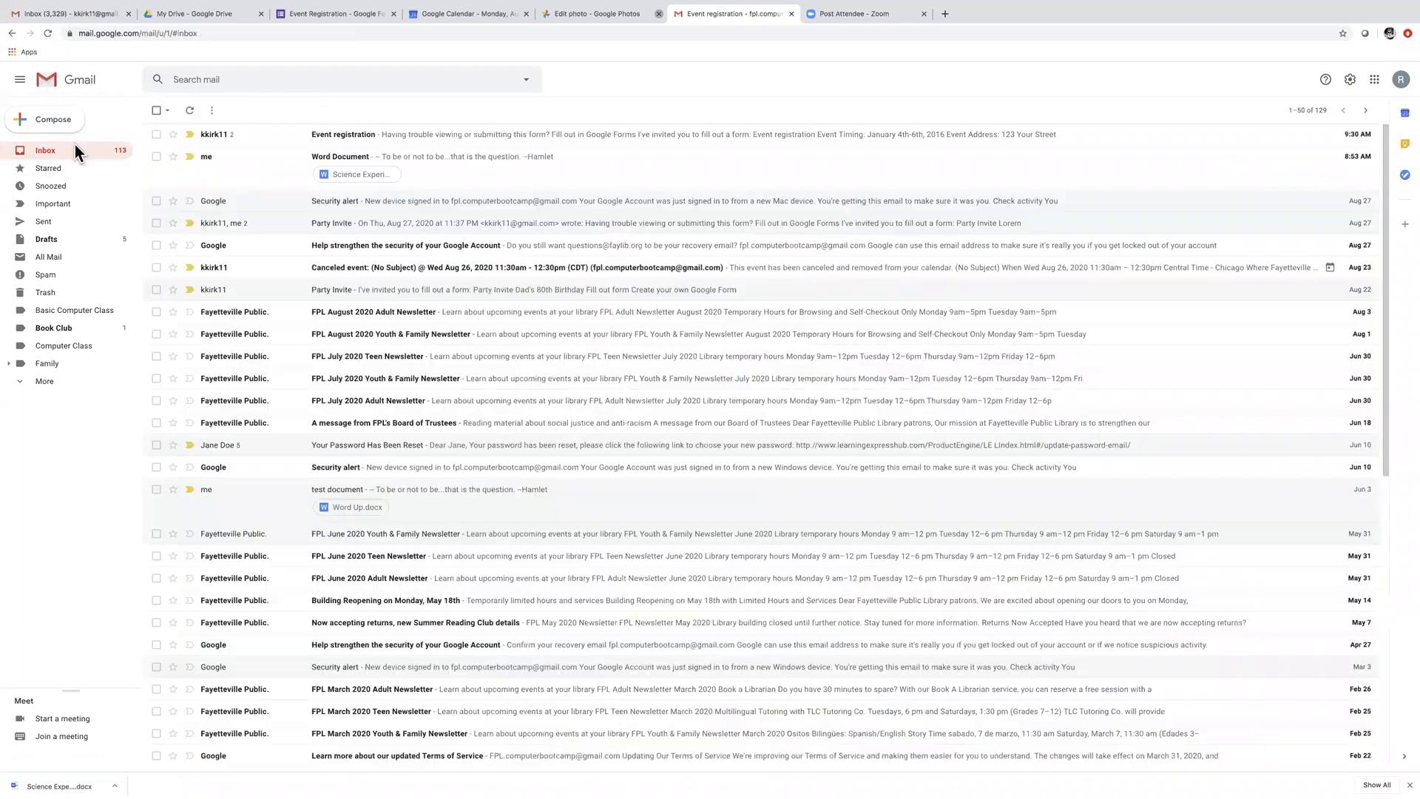
pyautogui.click(354, 139)
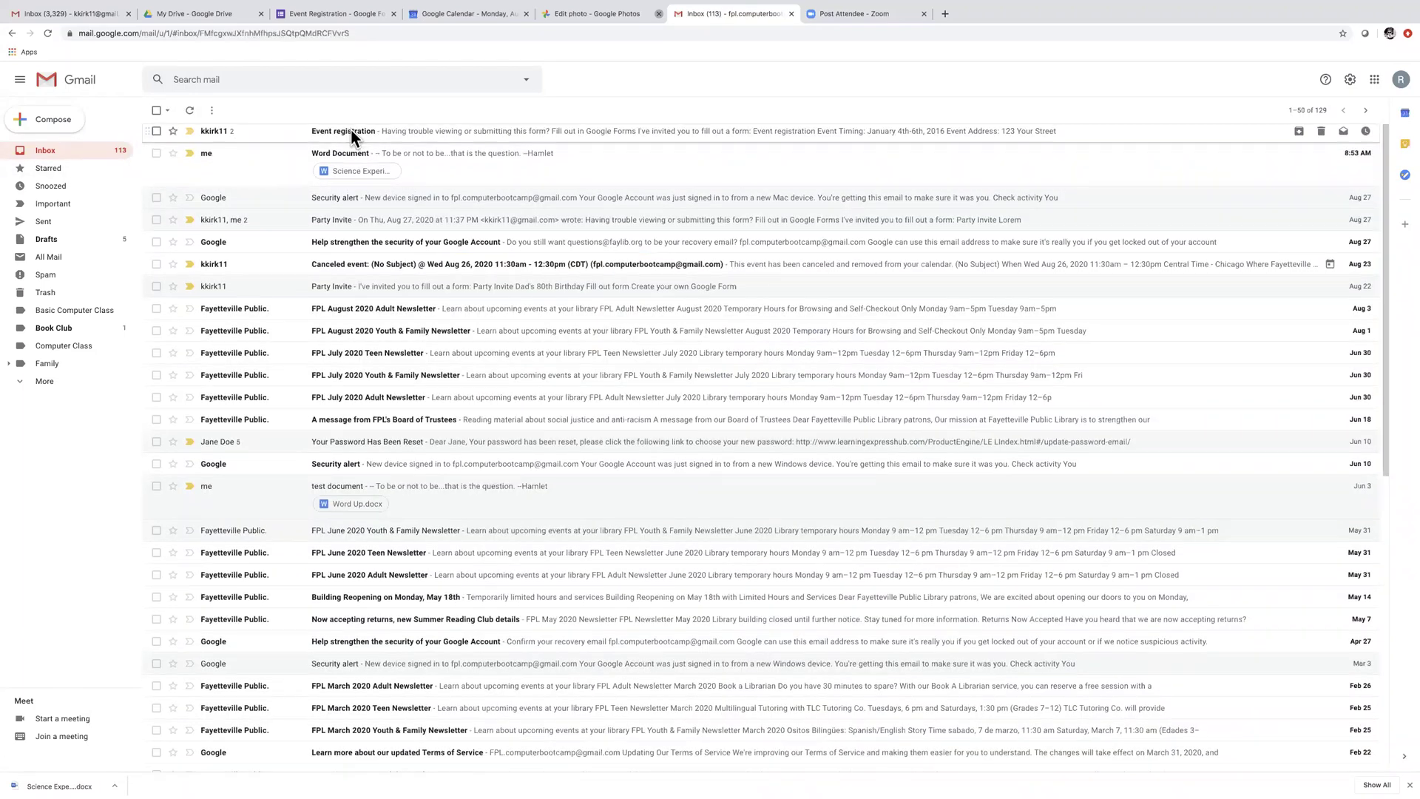
pyautogui.click(659, 311)
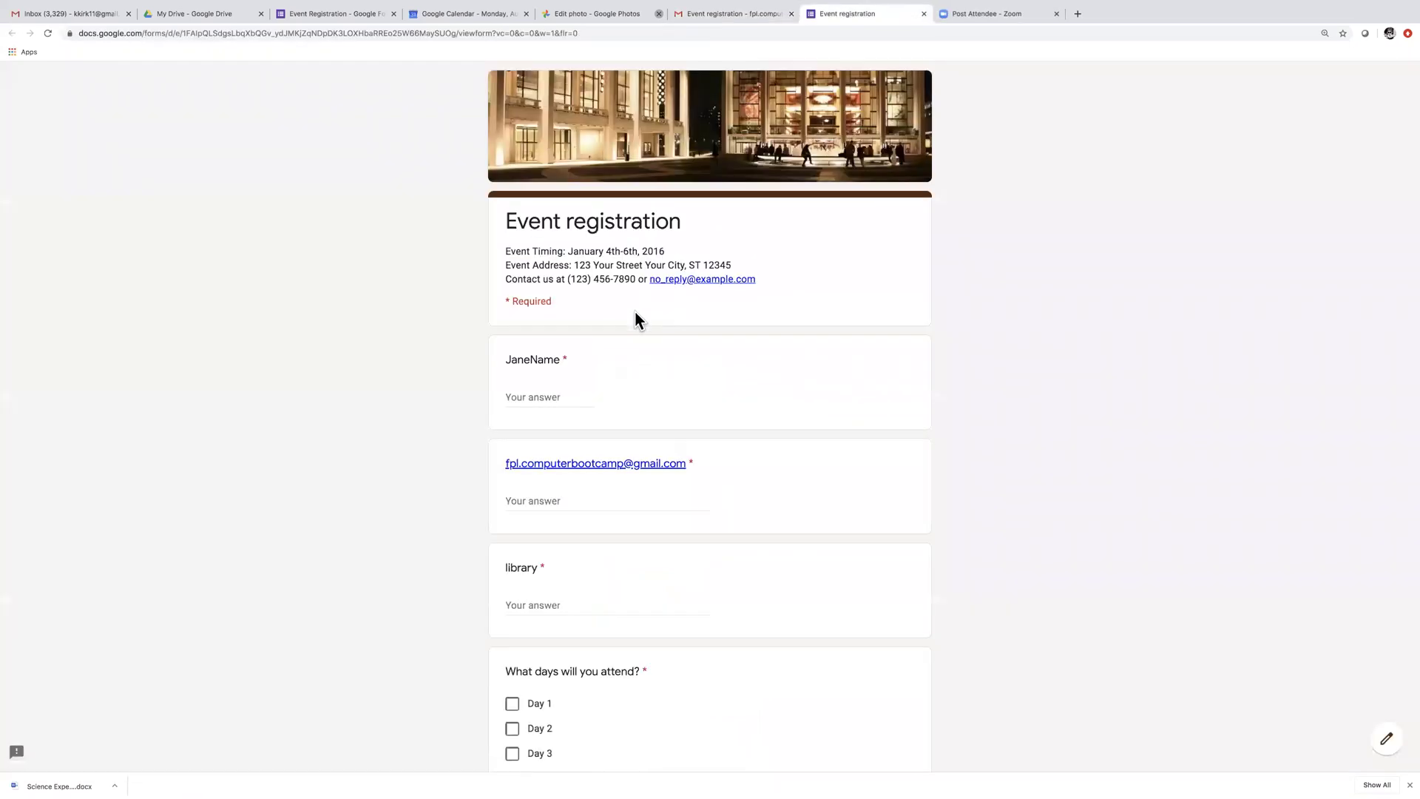
# Enter Jane as the answer to the JaneName question
pyautogui.moveTo(526, 362); pyautogui.dragTo(493, 359)
pyautogui.click(526, 391)
pyautogui.write('Jane')
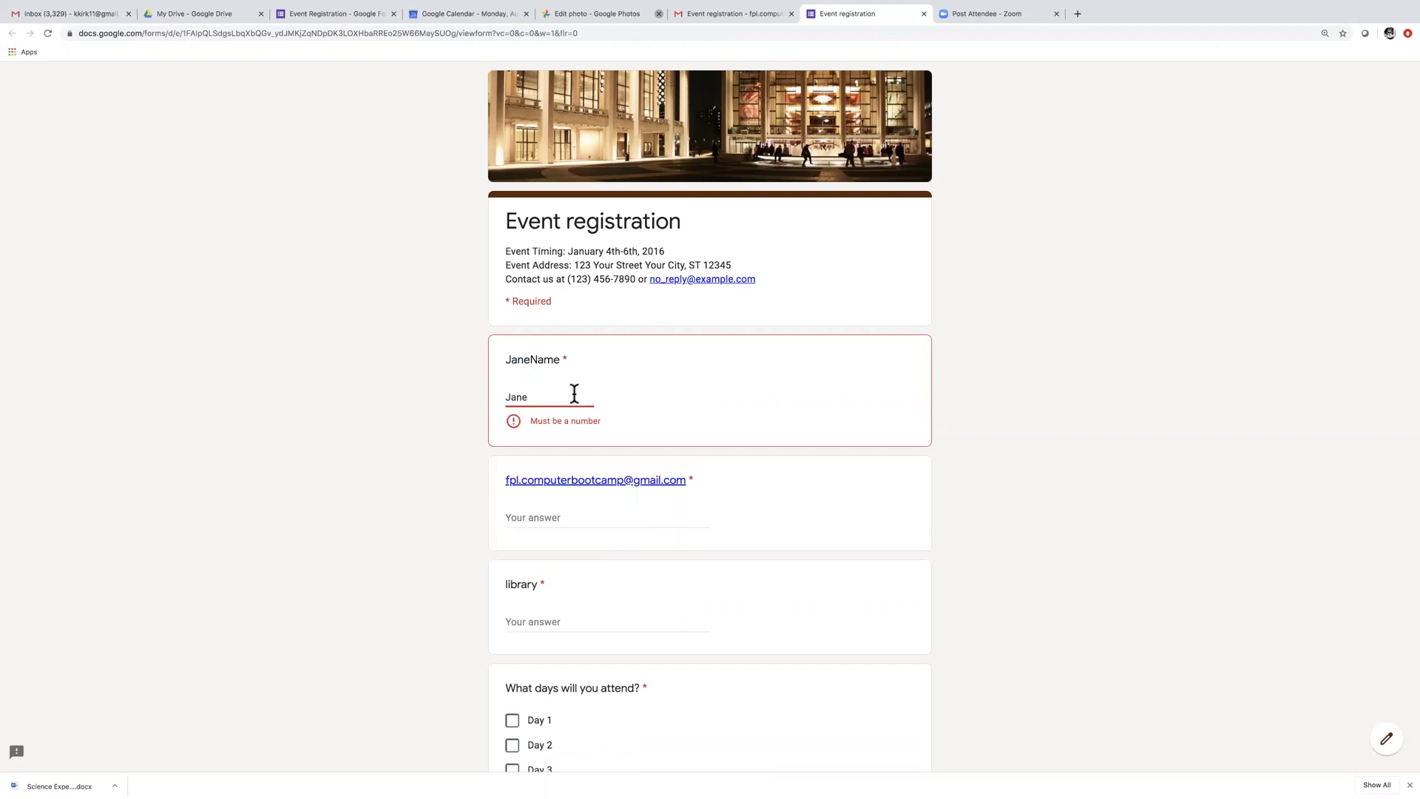
pyautogui.click(641, 410)
pyautogui.click(507, 391)
pyautogui.scroll(-1, 625, 508)
pyautogui.scroll(-5, 624, 499)
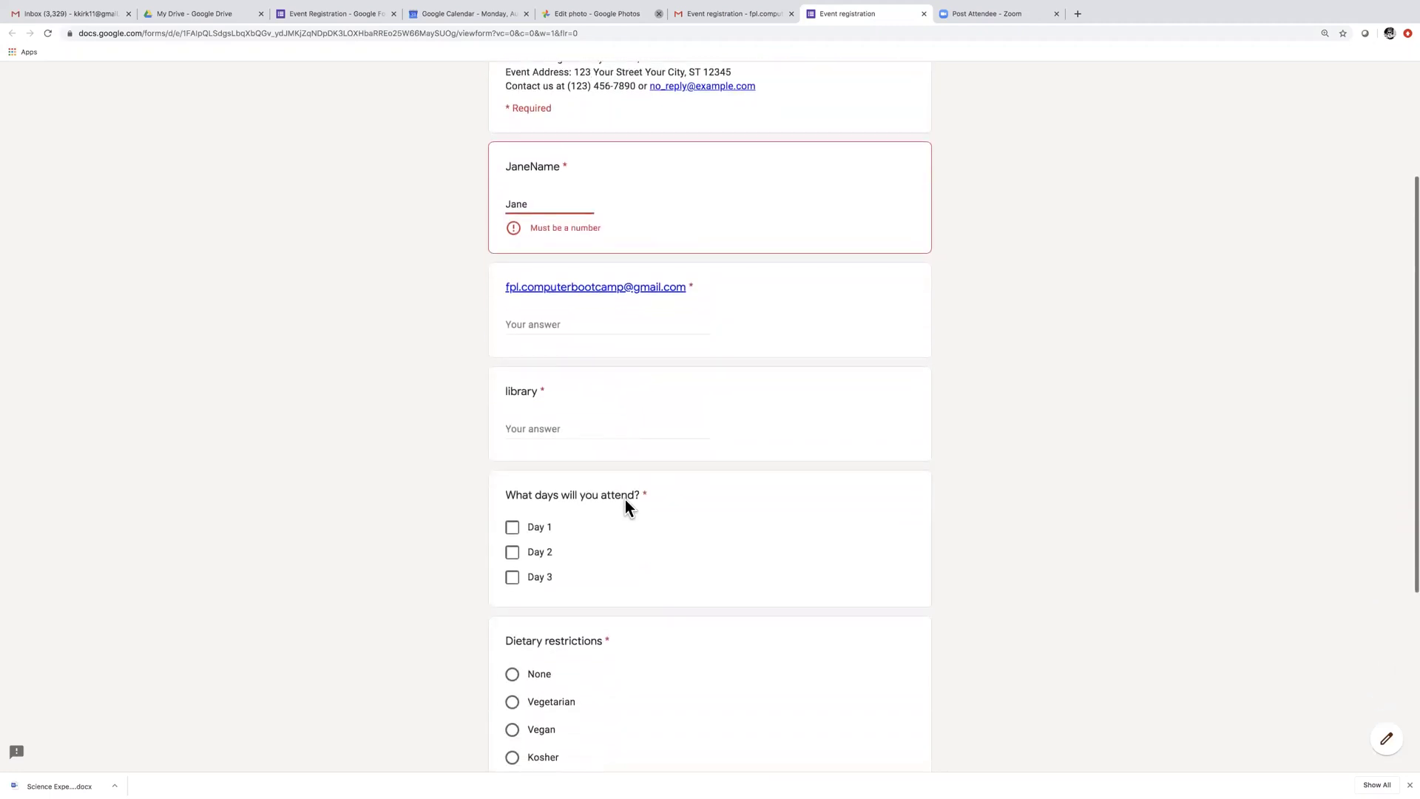
pyautogui.scroll(-4, 624, 500)
# Tick Day 1 and Day 2, choose no dietary restrictions, and agree to pay on arrival
pyautogui.click(511, 337)
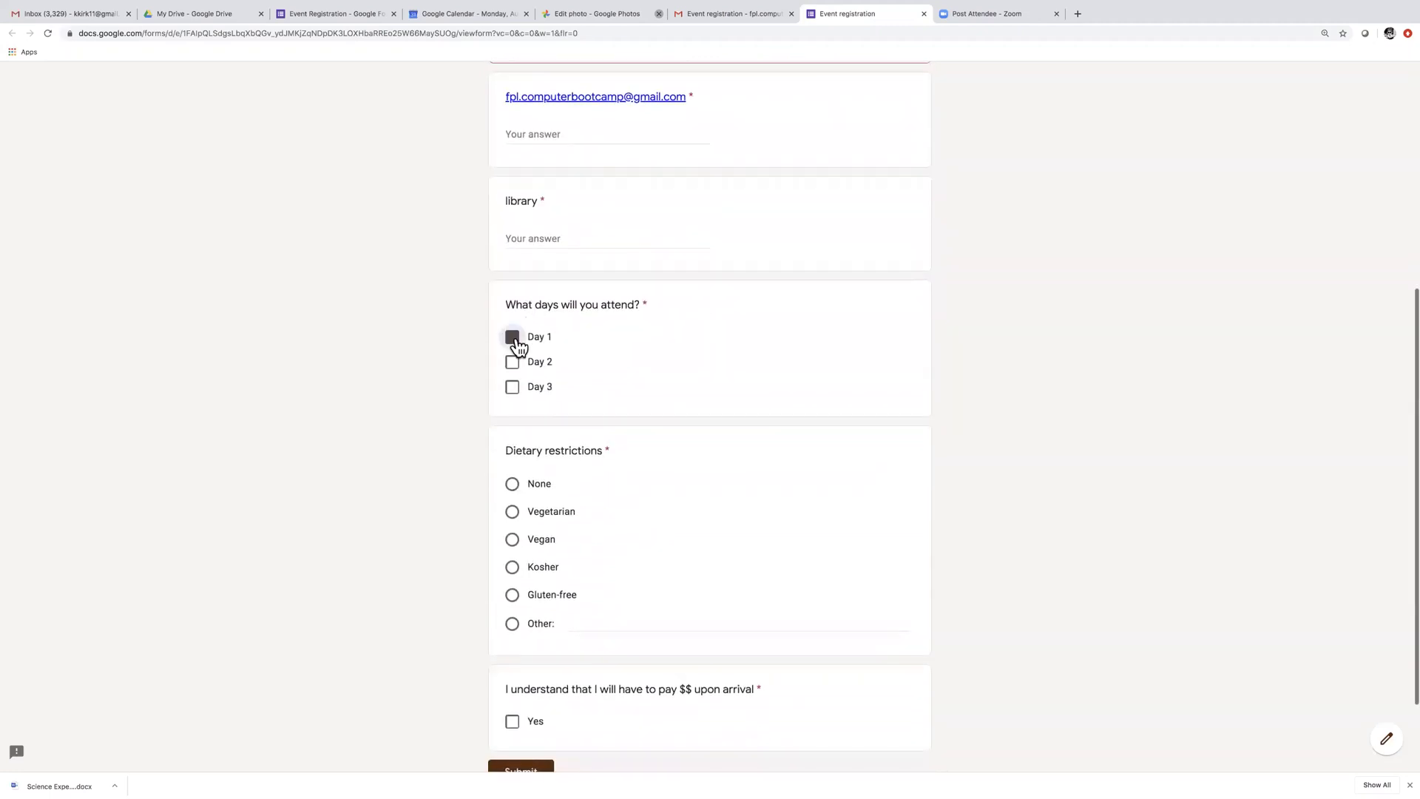
pyautogui.click(516, 364)
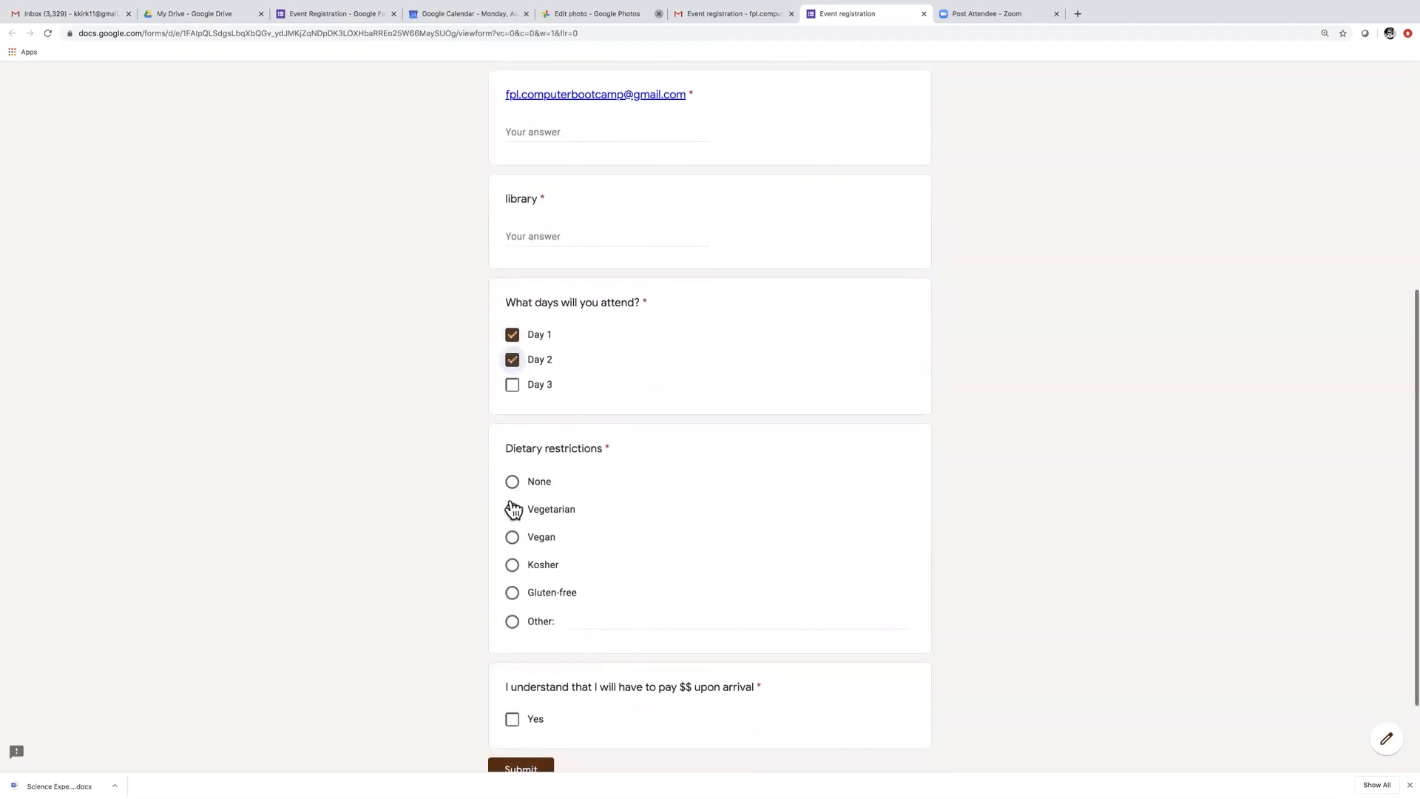
pyautogui.click(511, 485)
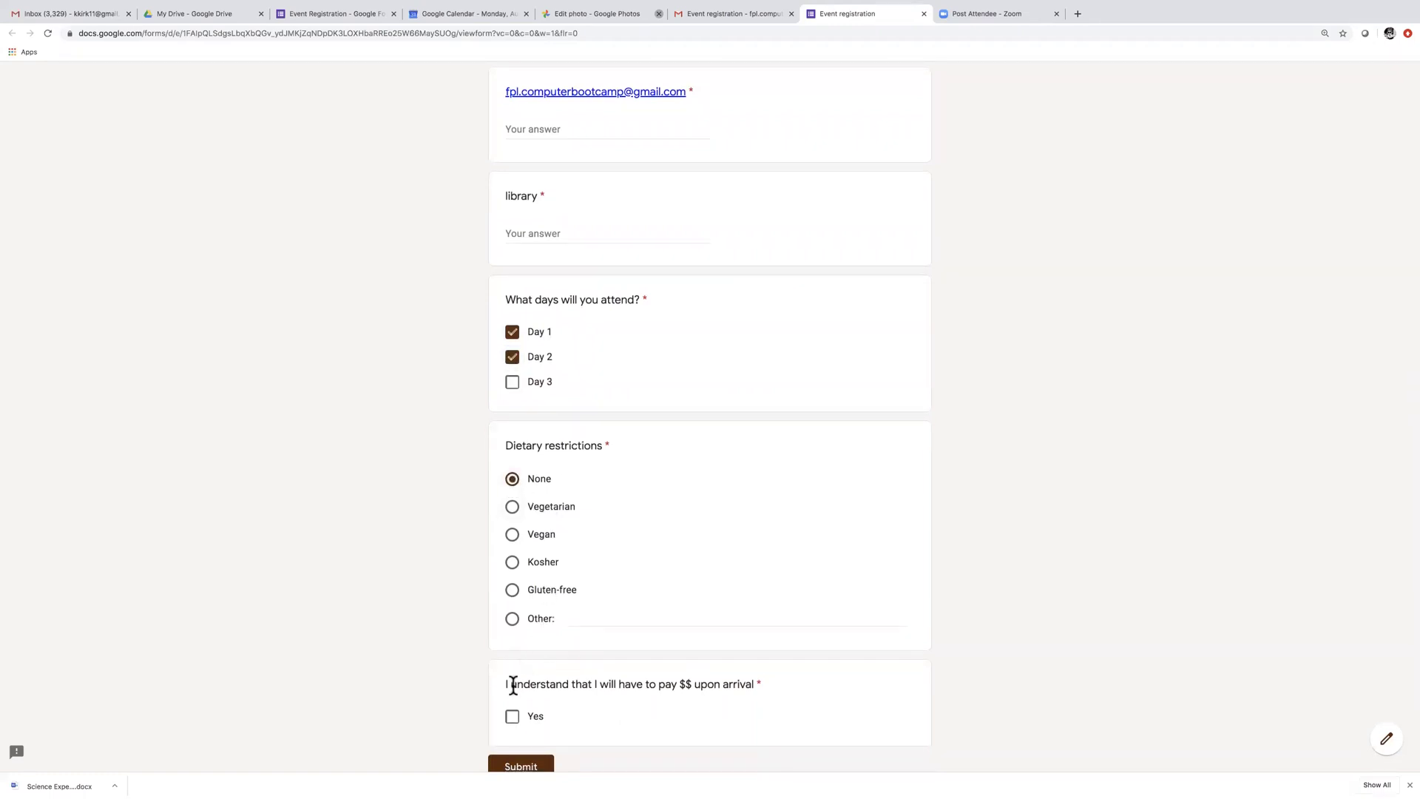
pyautogui.click(515, 718)
# Answer the library question with 'library' and fill the e-mail field with the demo address
pyautogui.scroll(2, 708, 672)
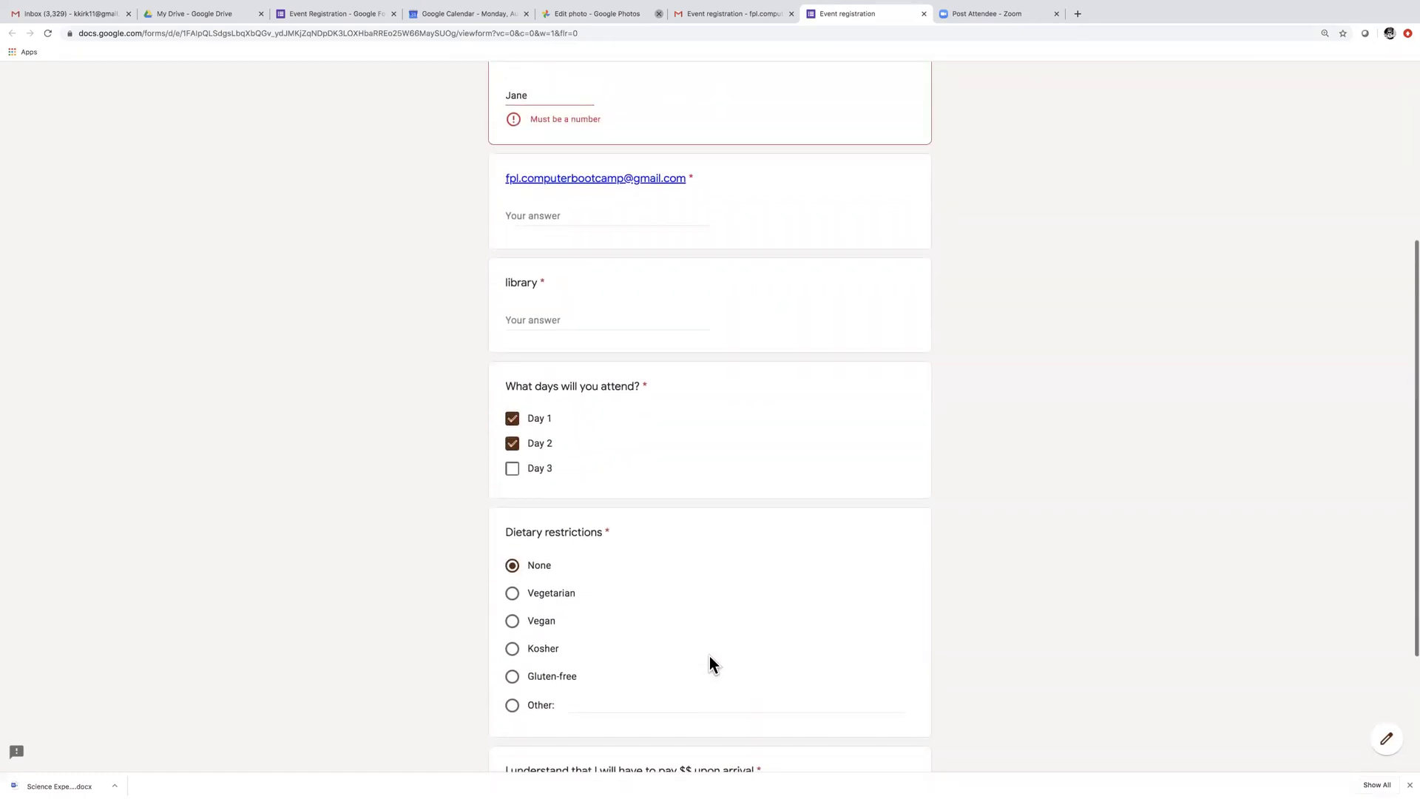
pyautogui.click(568, 316)
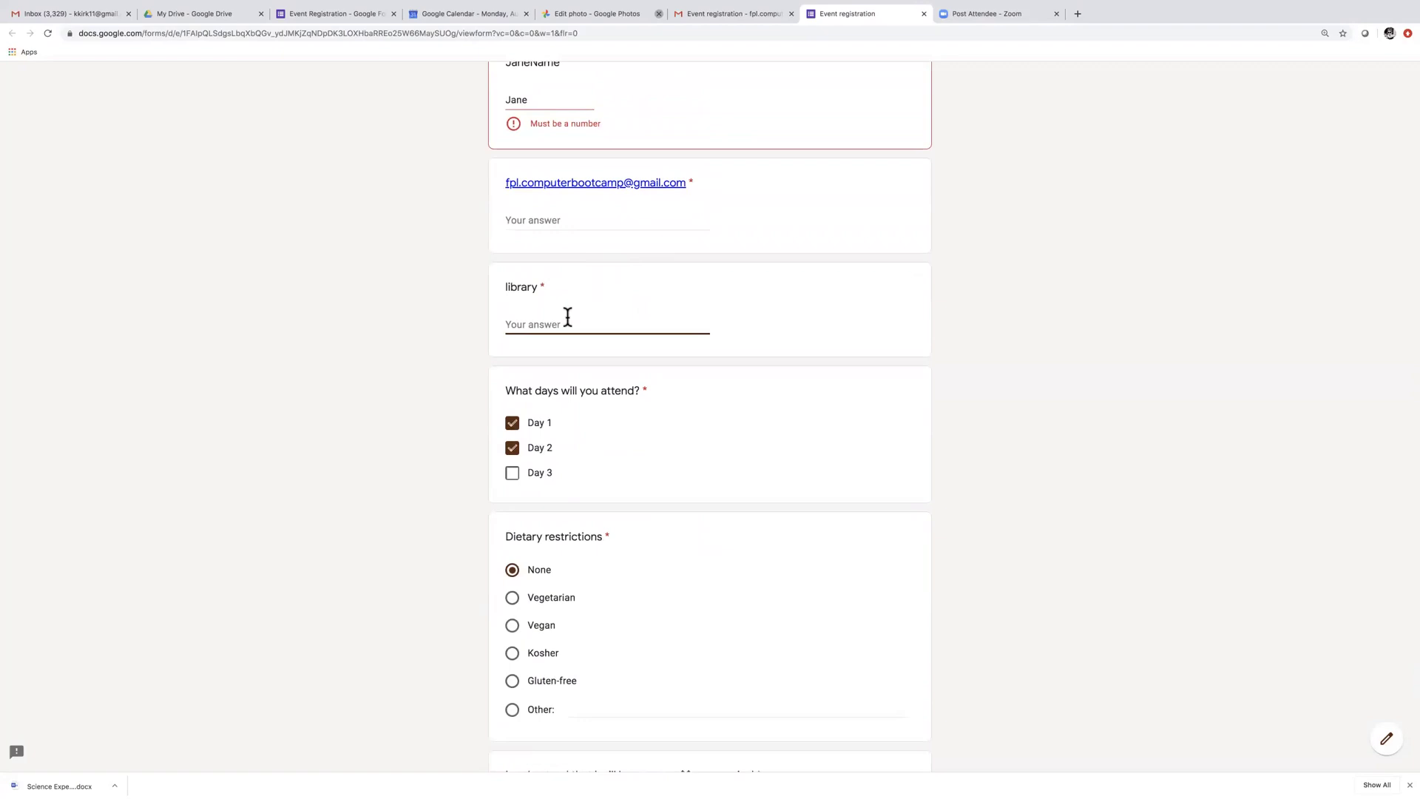
pyautogui.write('library')
pyautogui.click(576, 218)
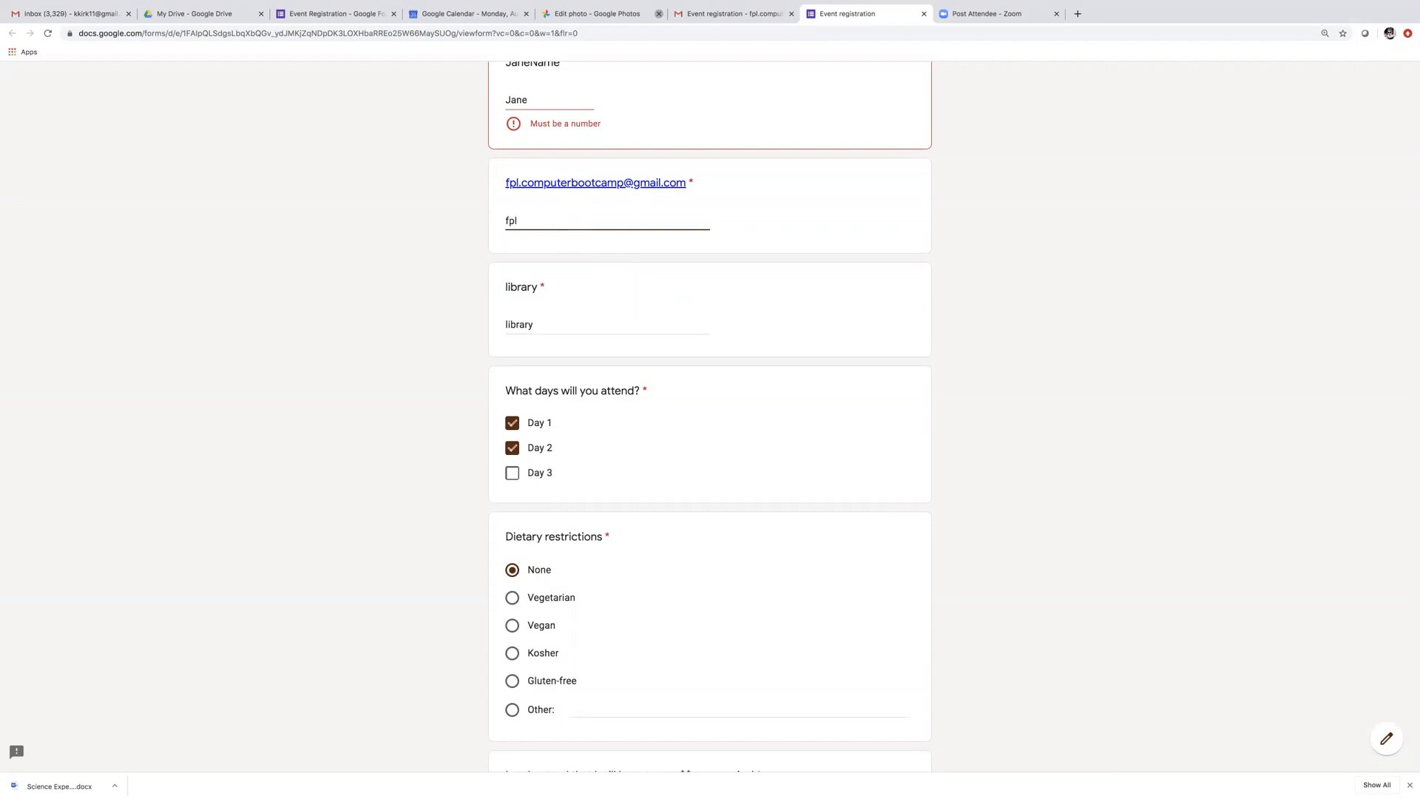
# Replace the name answer Jane with 1 and submit the registration
pyautogui.scroll(2, 560, 215)
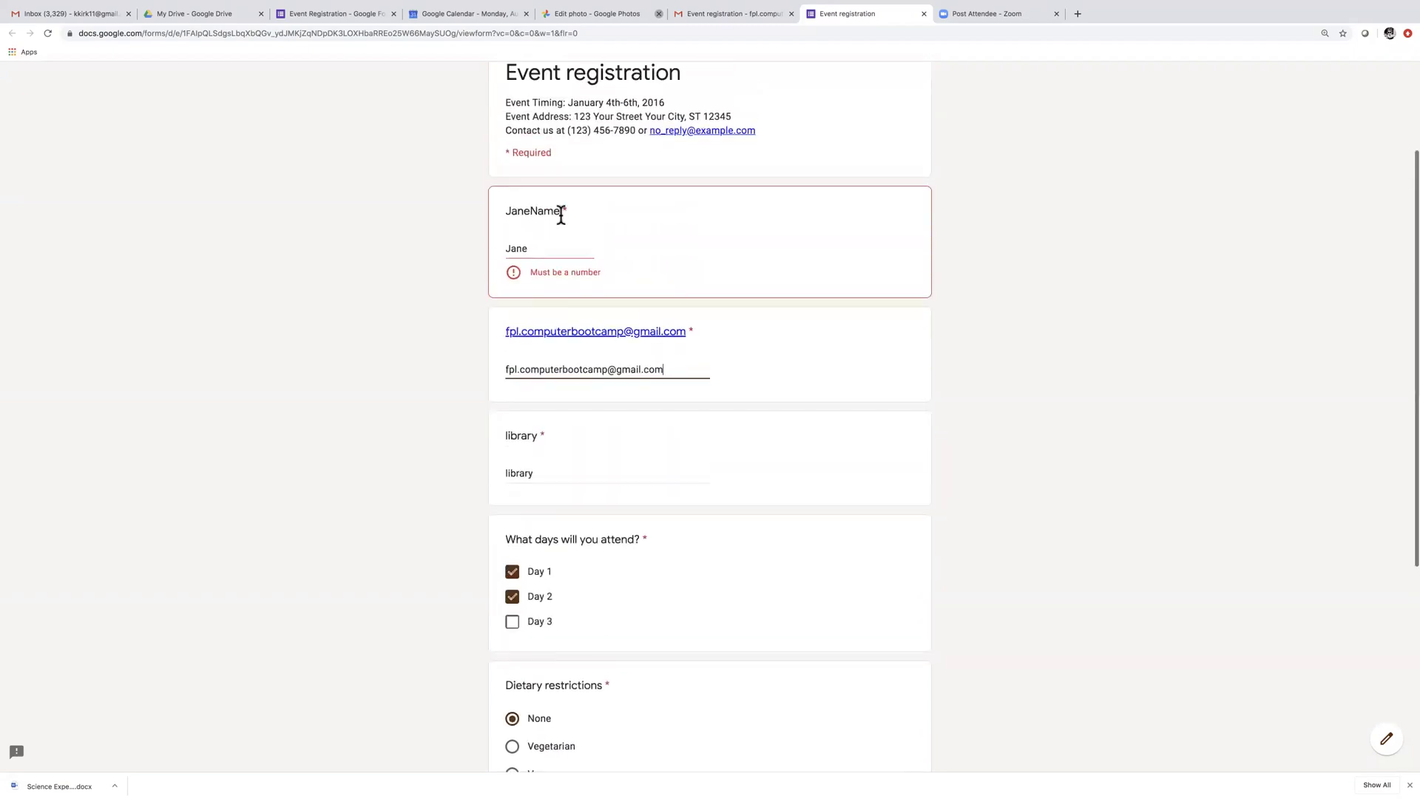
pyautogui.moveTo(527, 252); pyautogui.dragTo(490, 254)
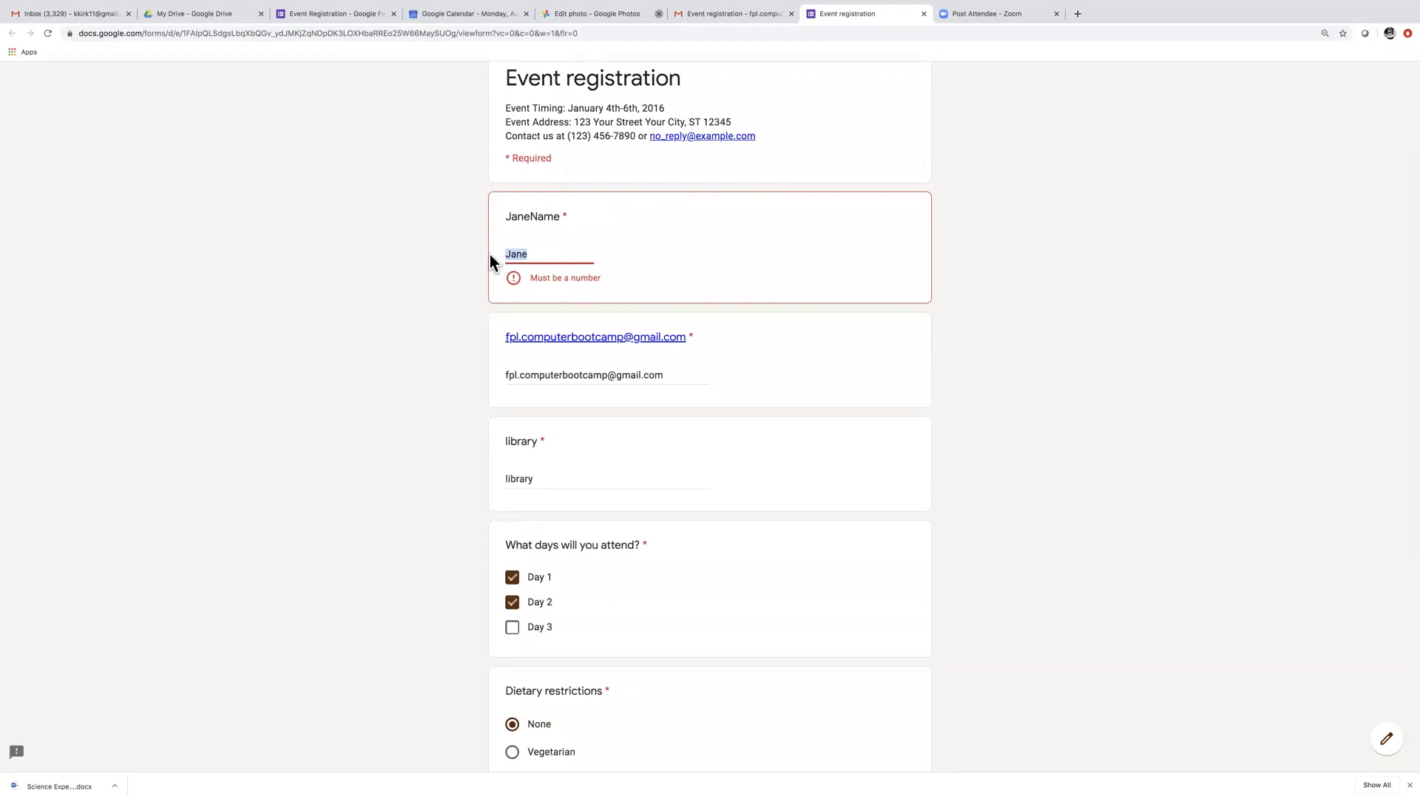
pyautogui.press('BackSpace')
pyautogui.write('1')
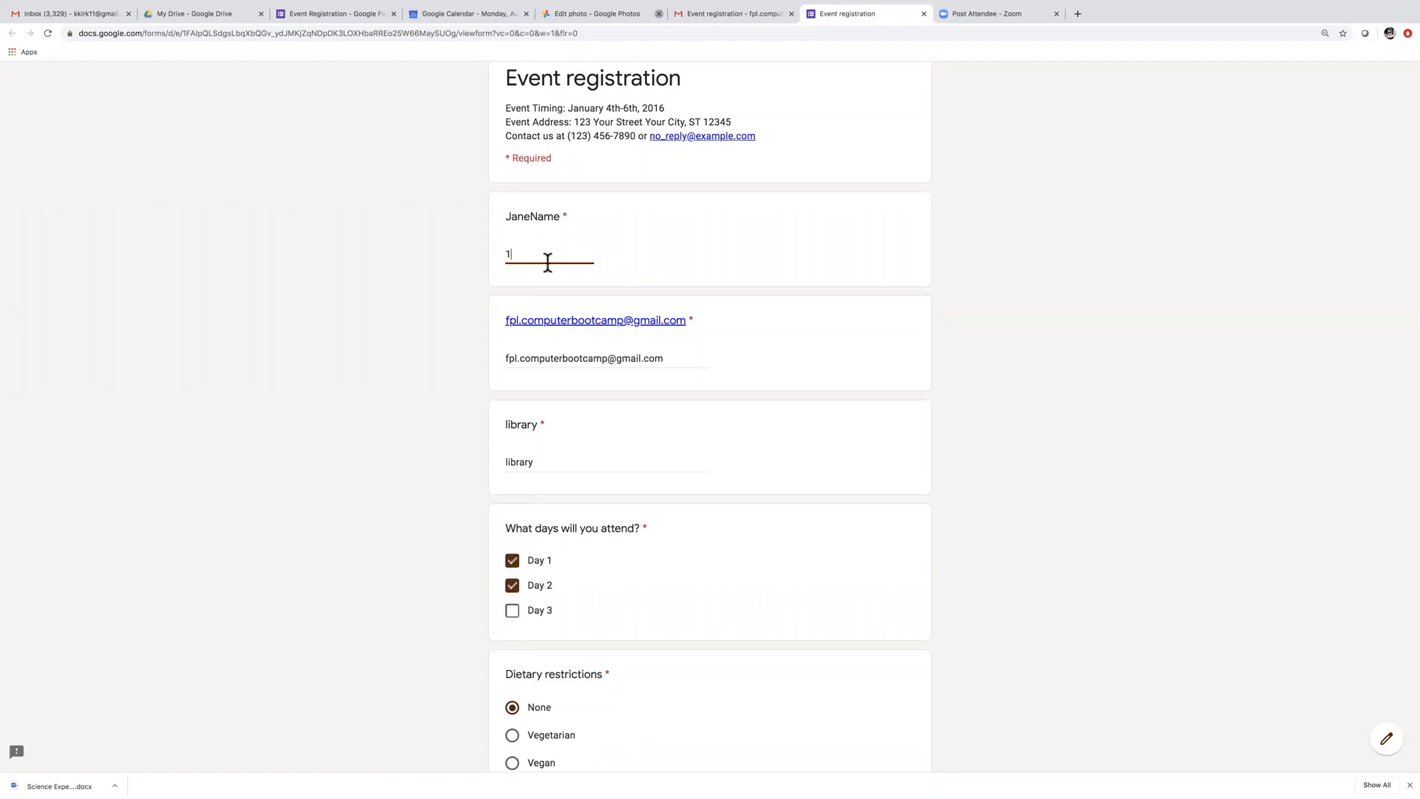
pyautogui.click(923, 494)
pyautogui.scroll(-5, 867, 530)
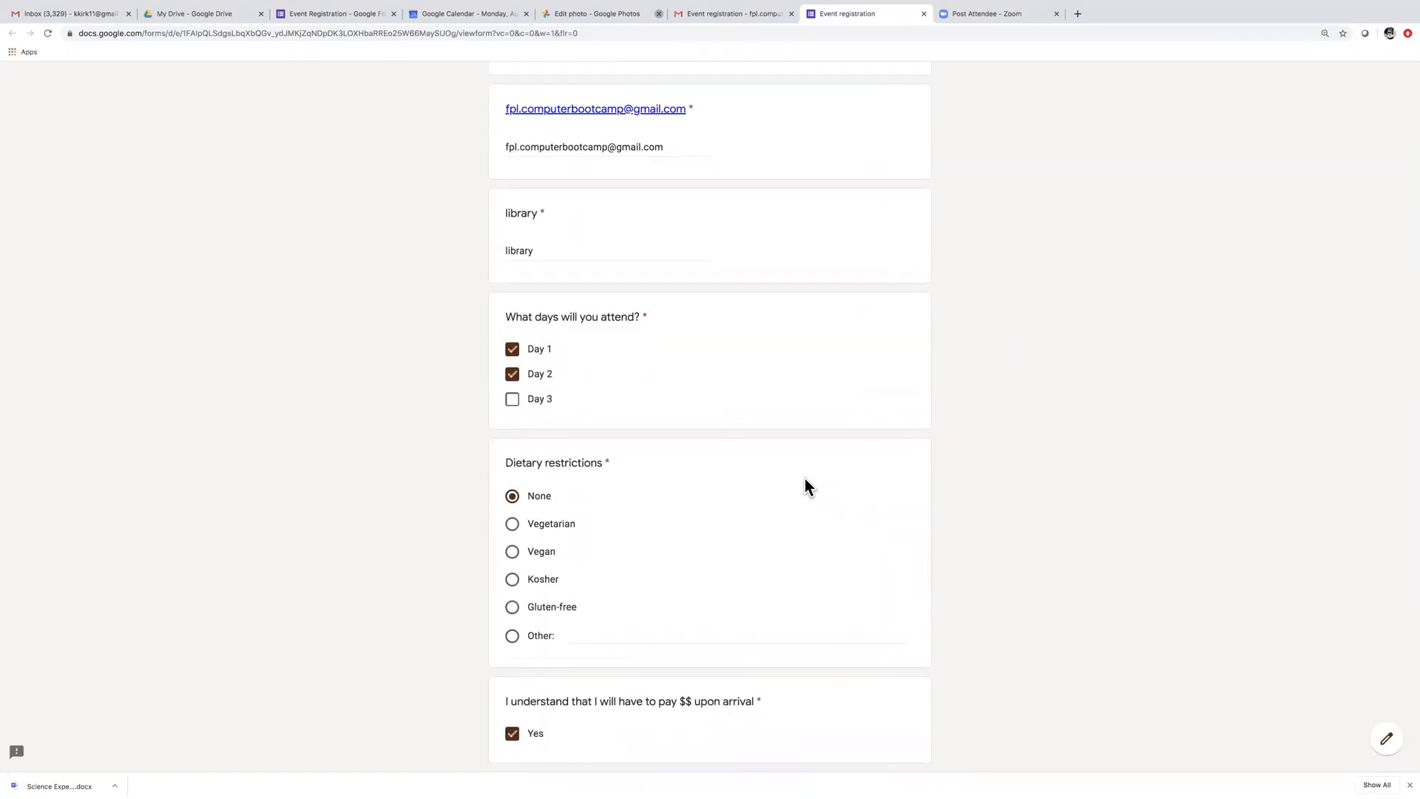
pyautogui.scroll(-3, 805, 477)
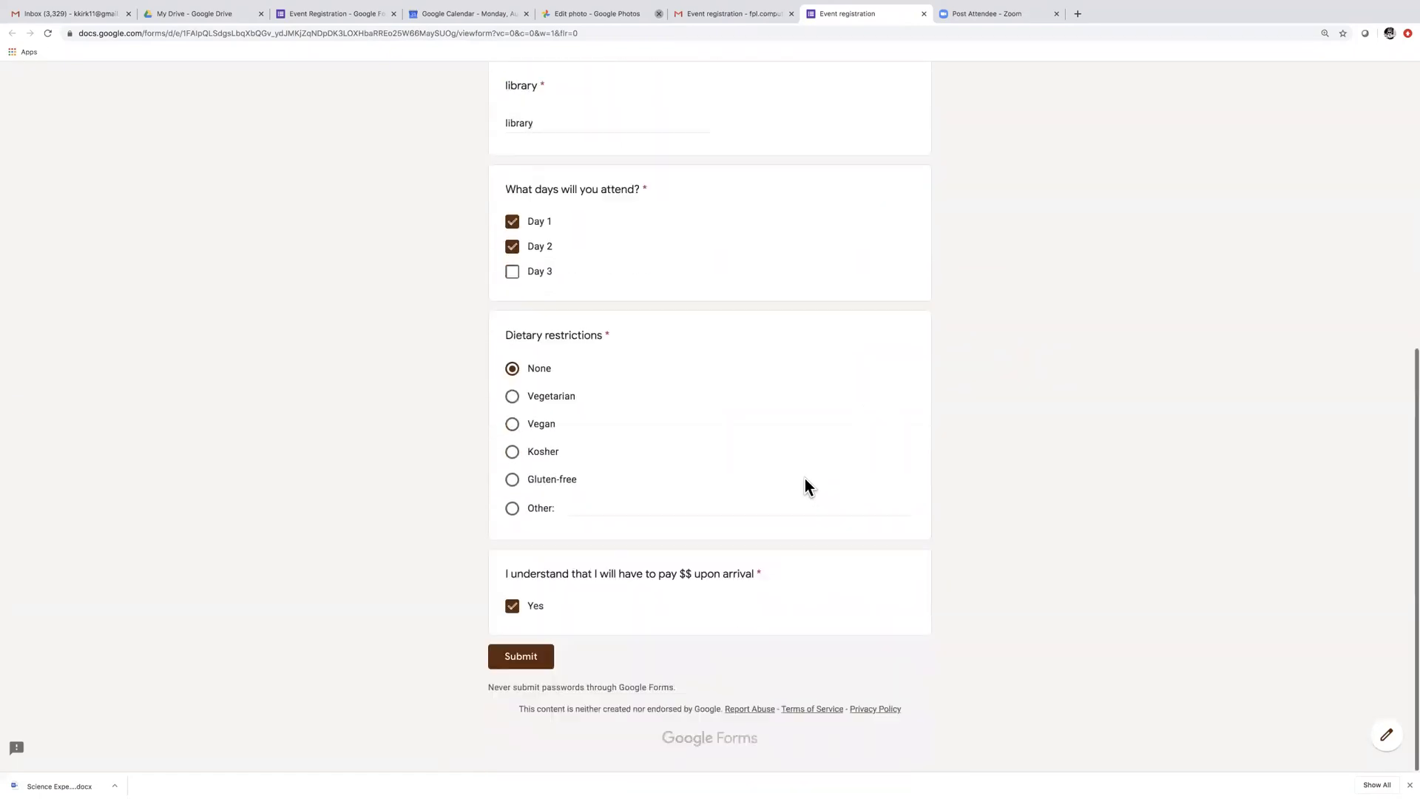
pyautogui.click(532, 663)
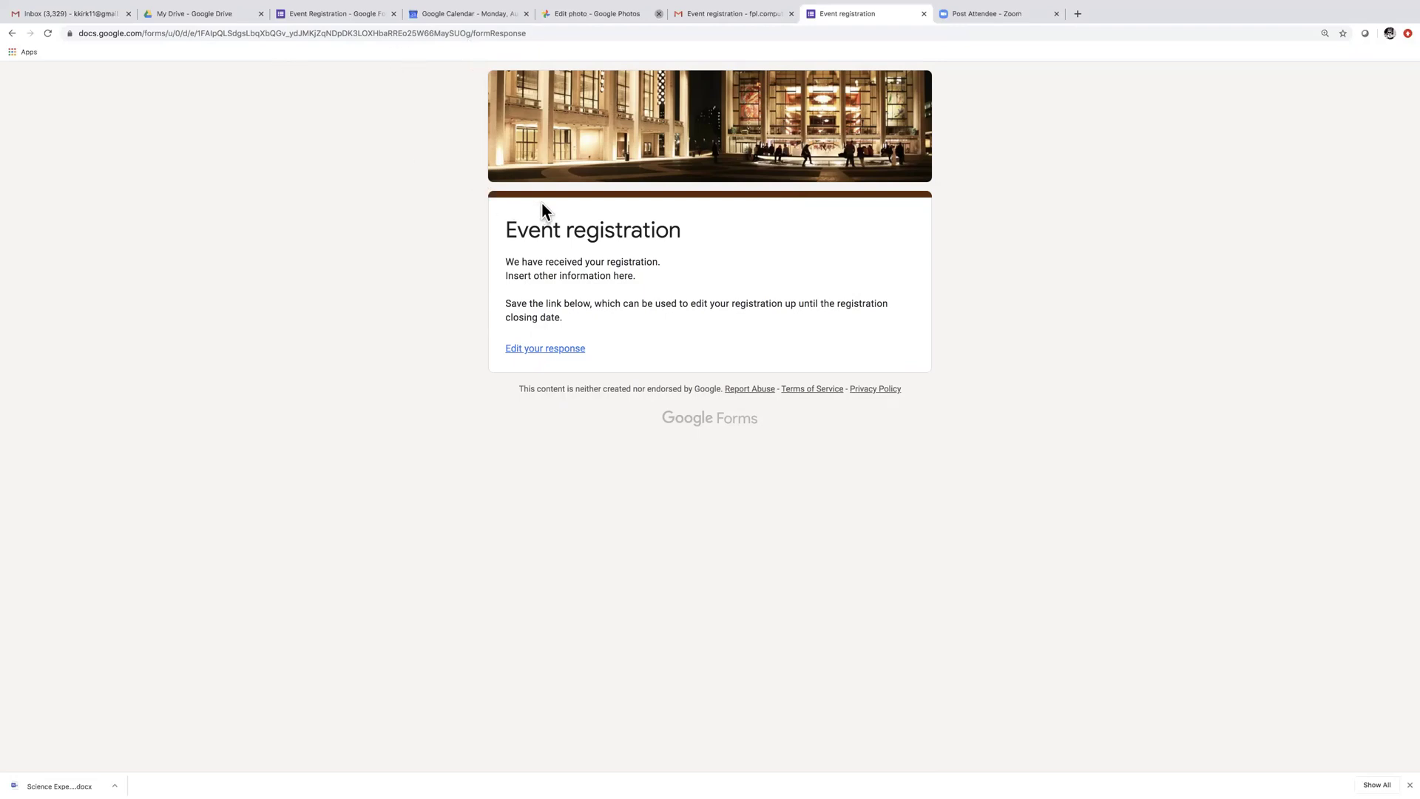
# Go from the submission confirmation page back to the Event Registration form editor tab
pyautogui.moveTo(205, 15)
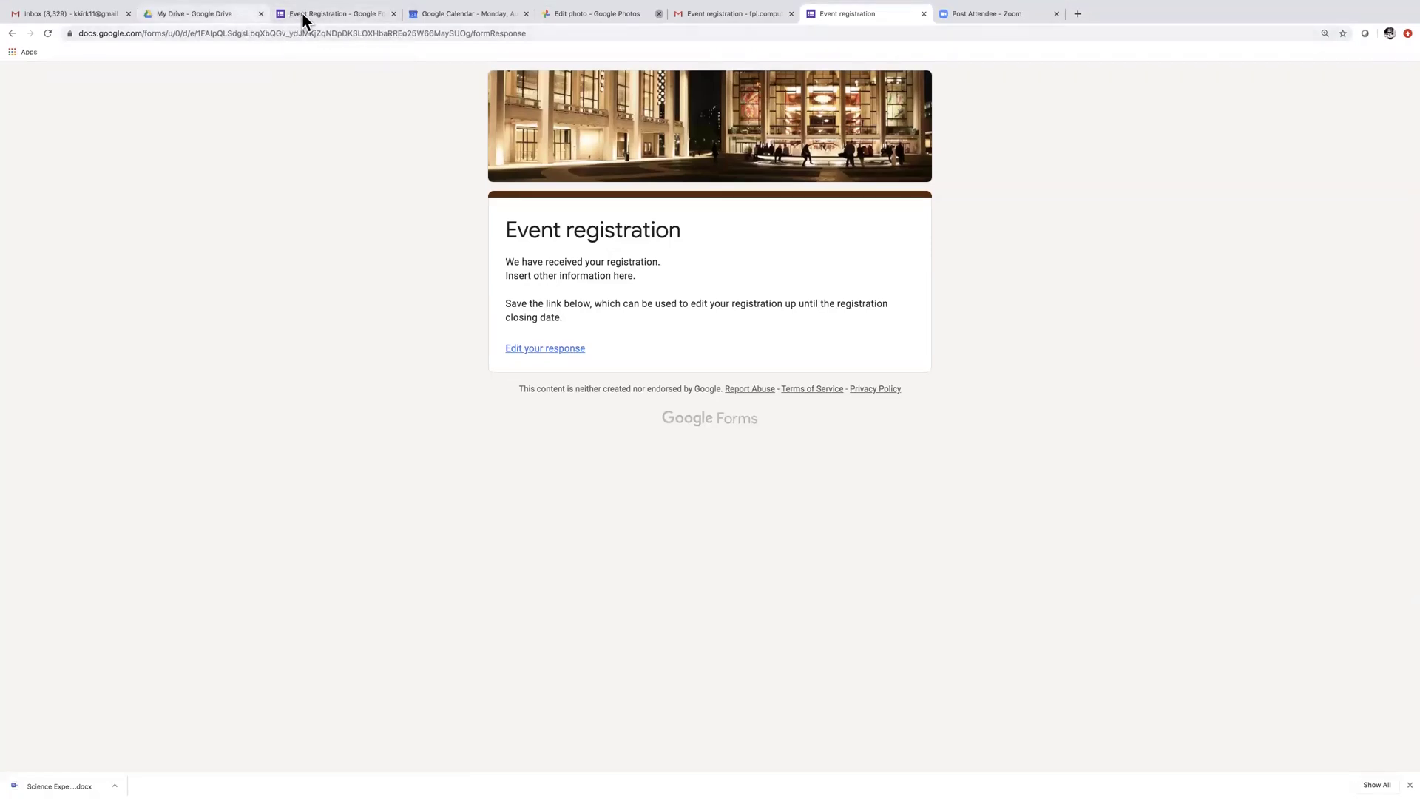
pyautogui.click(304, 14)
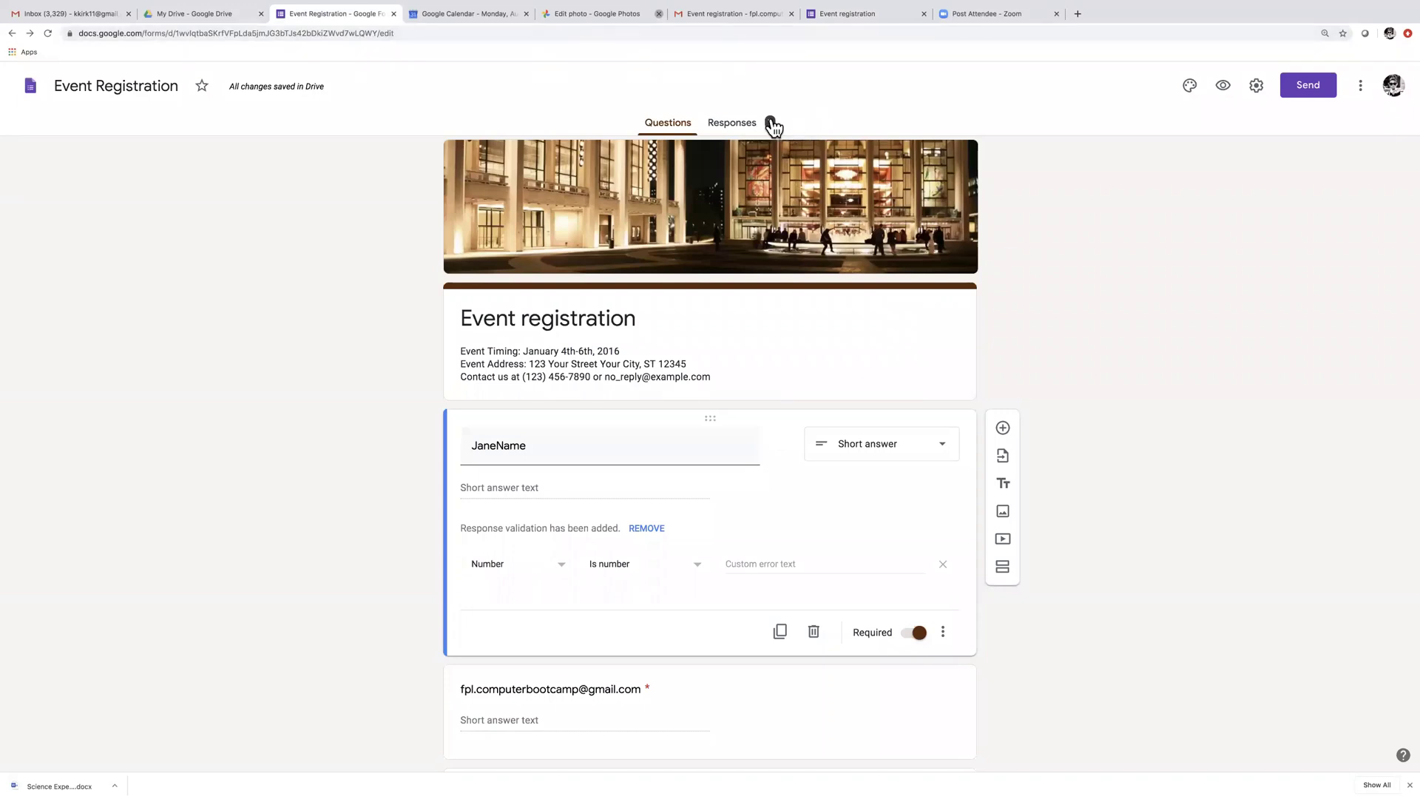
# Confirm the one recorded response, close the form editor, and switch to My Drive
pyautogui.scroll(-4, 744, 428)
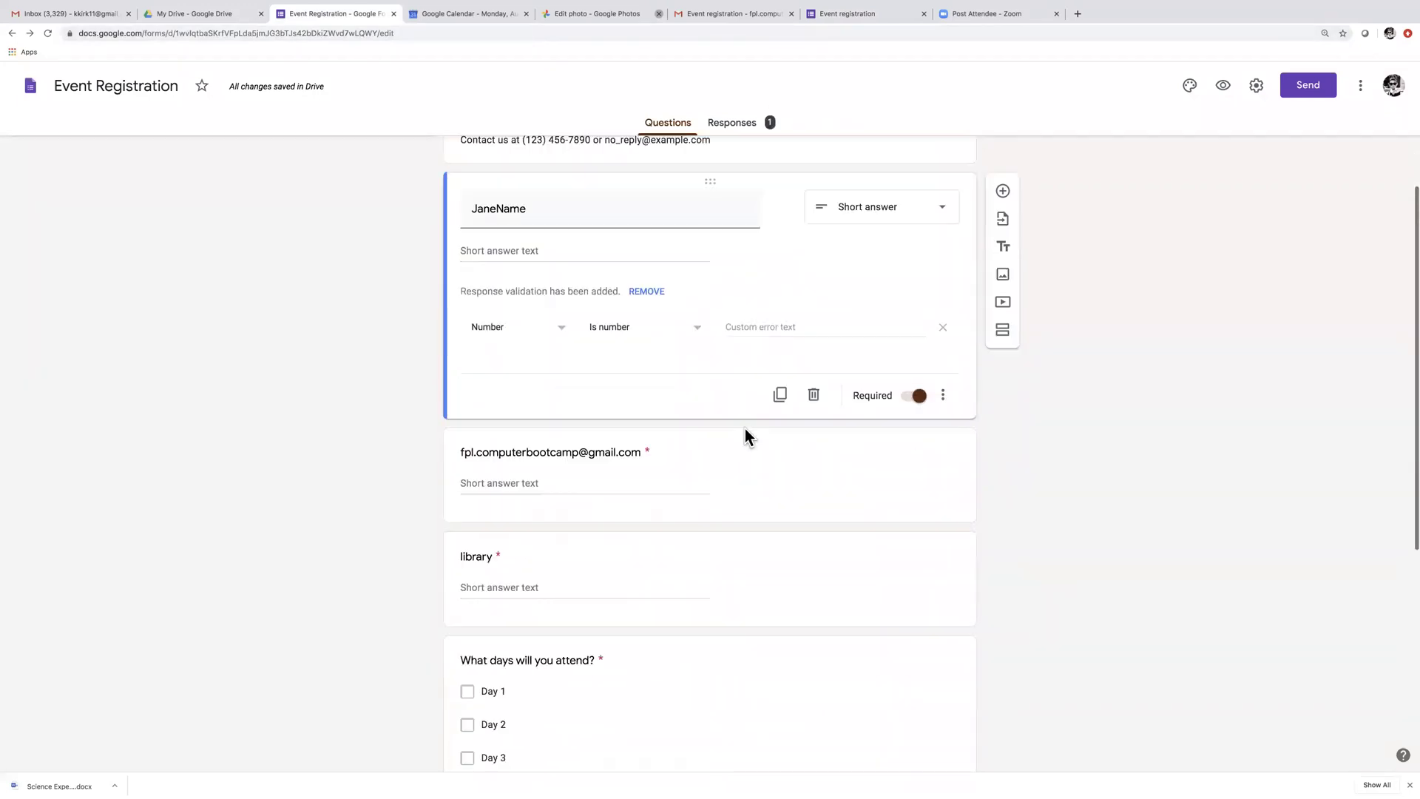
pyautogui.scroll(4, 744, 428)
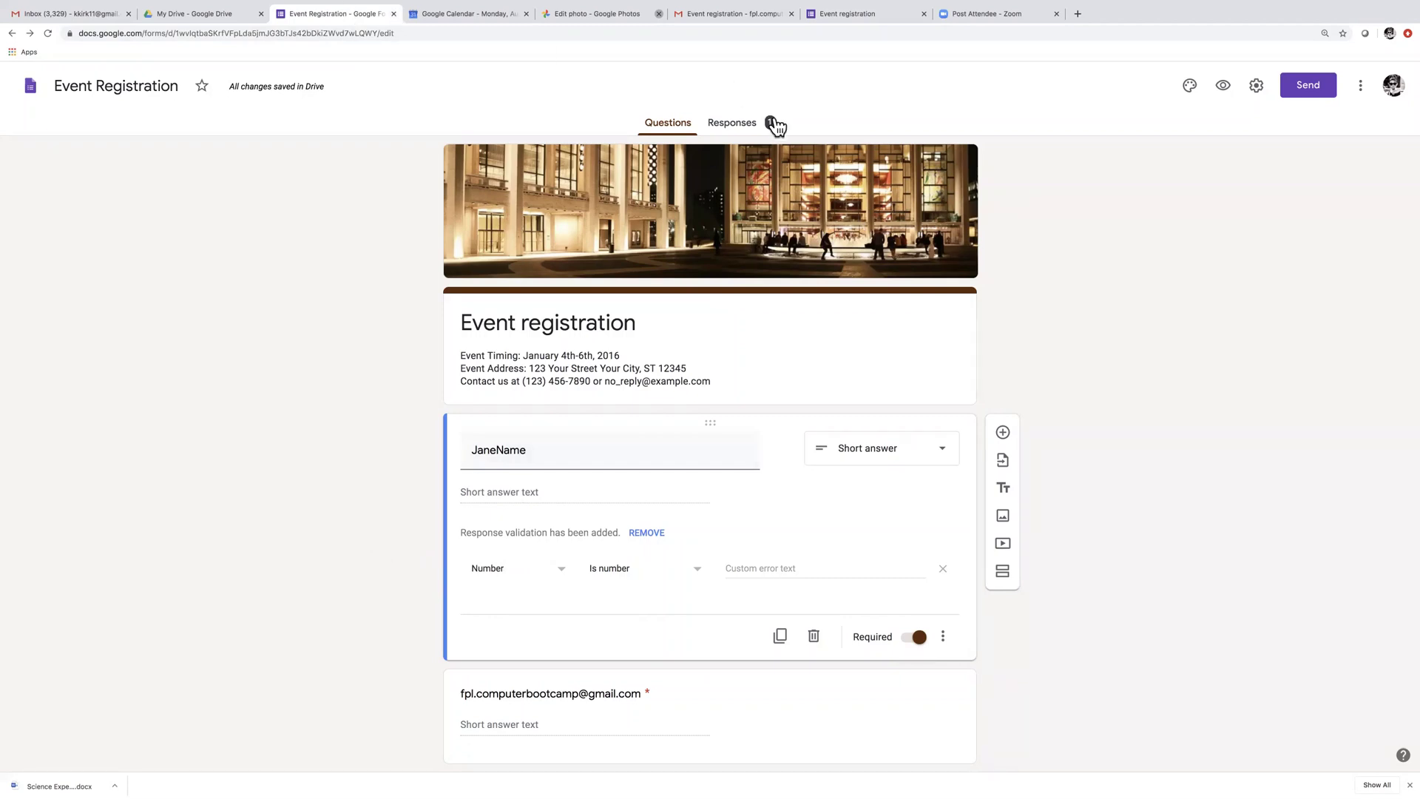
pyautogui.click(394, 13)
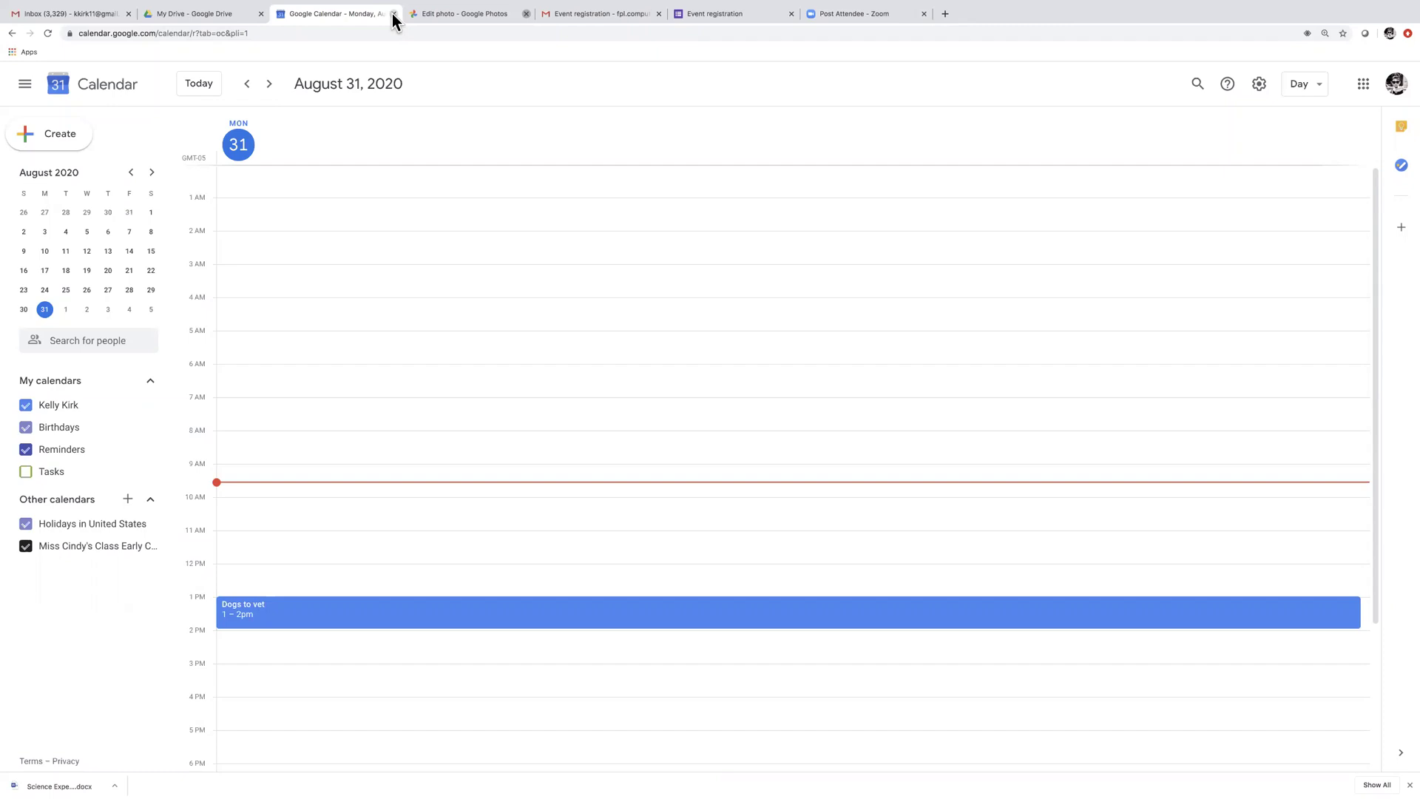
pyautogui.click(1363, 86)
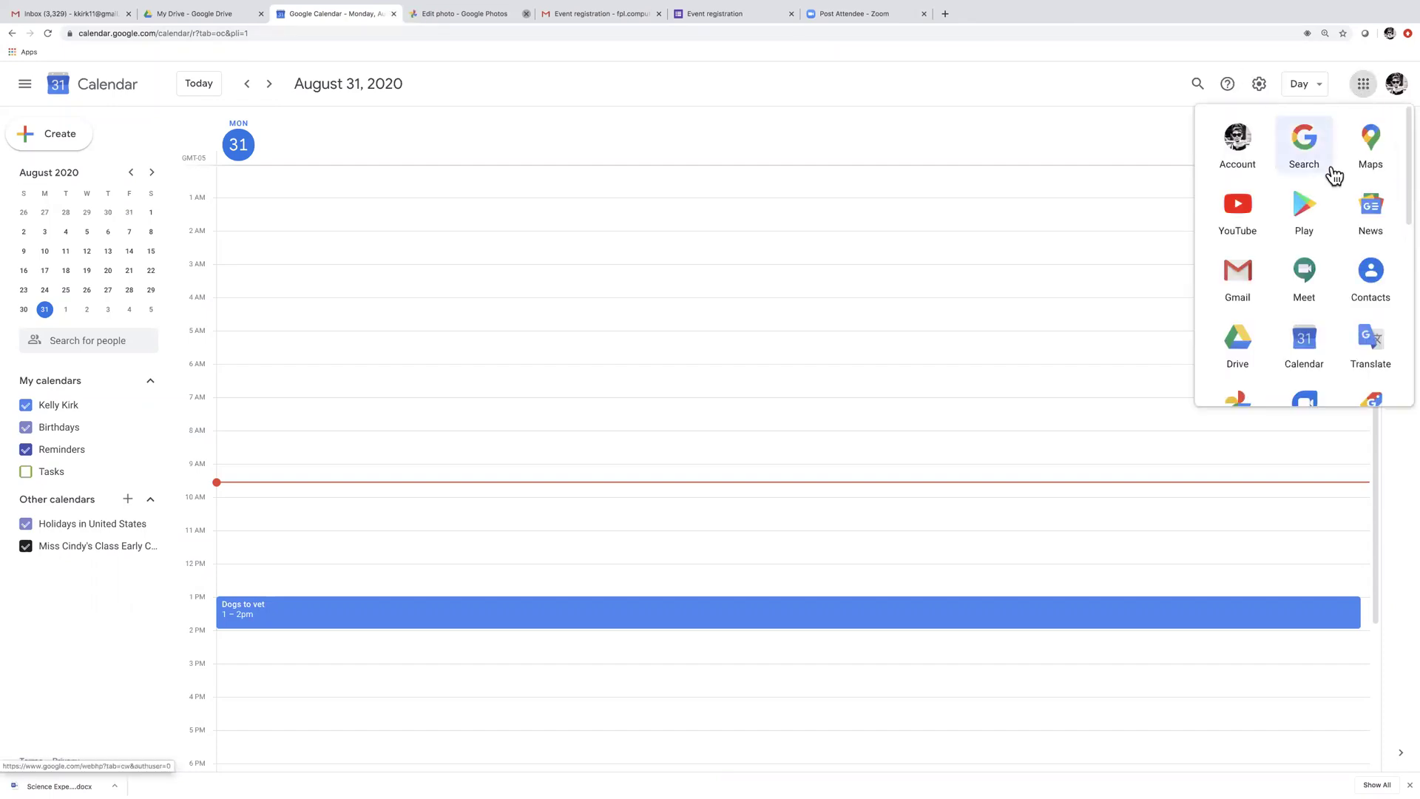
pyautogui.click(380, 174)
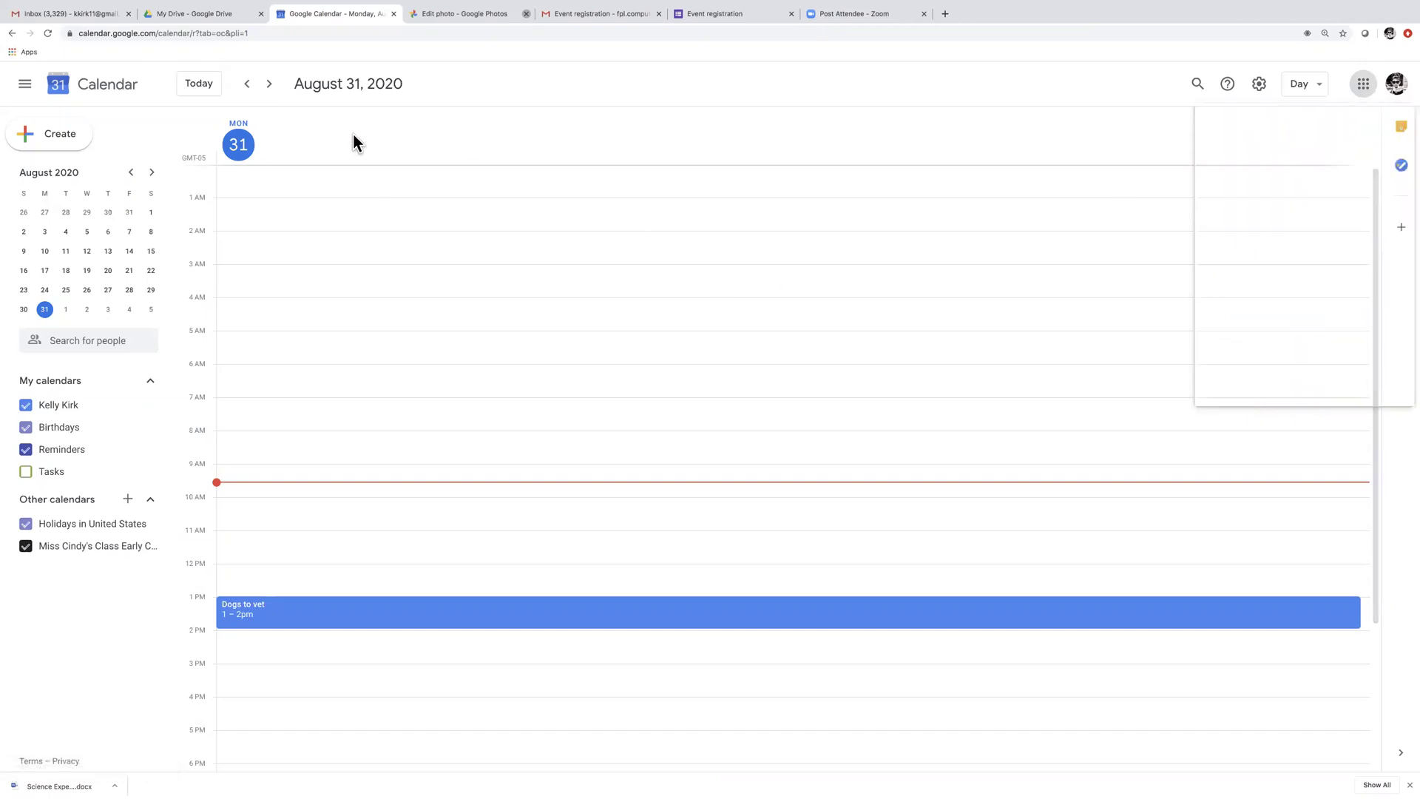
pyautogui.click(206, 20)
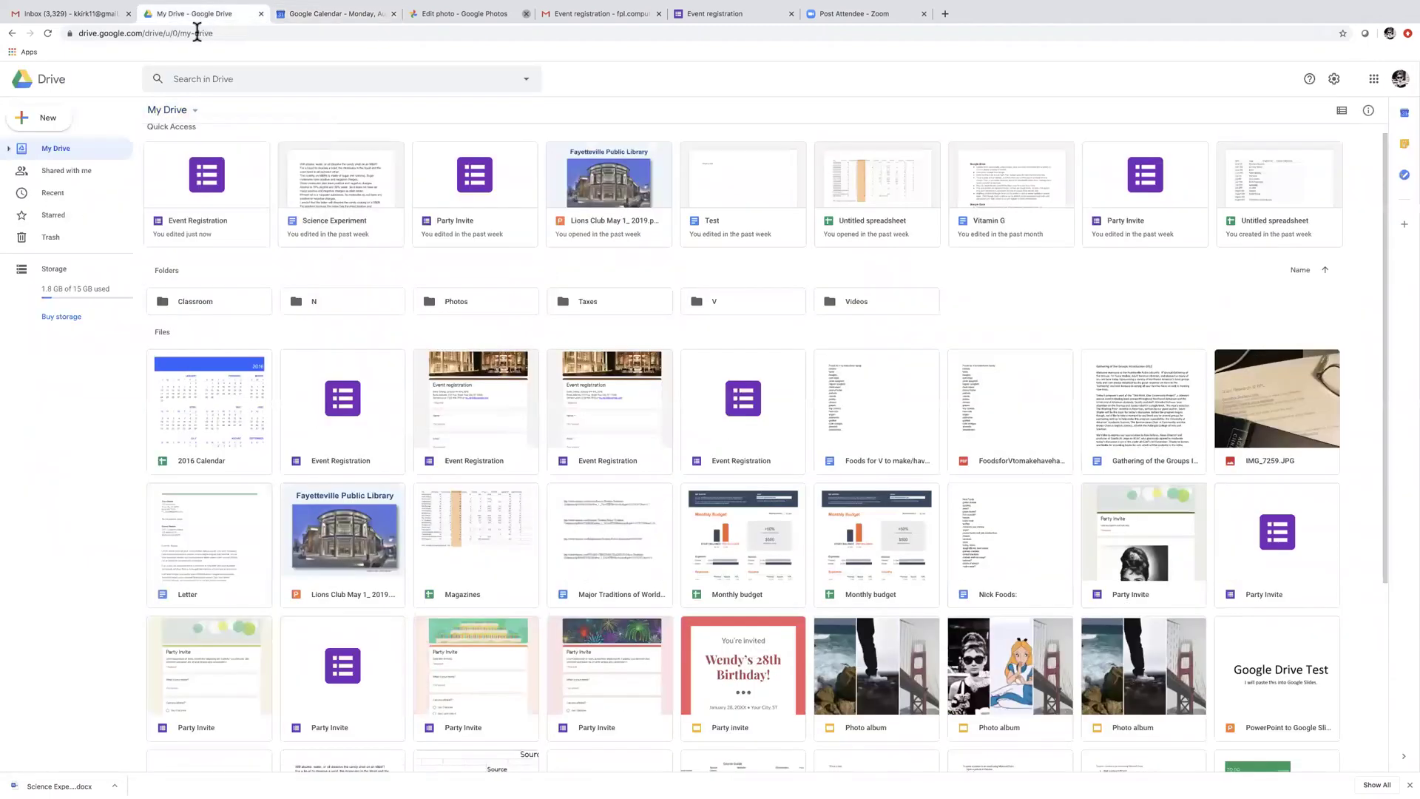
# Create a new Google Drawings file from My Drive's More menu
pyautogui.click(195, 111)
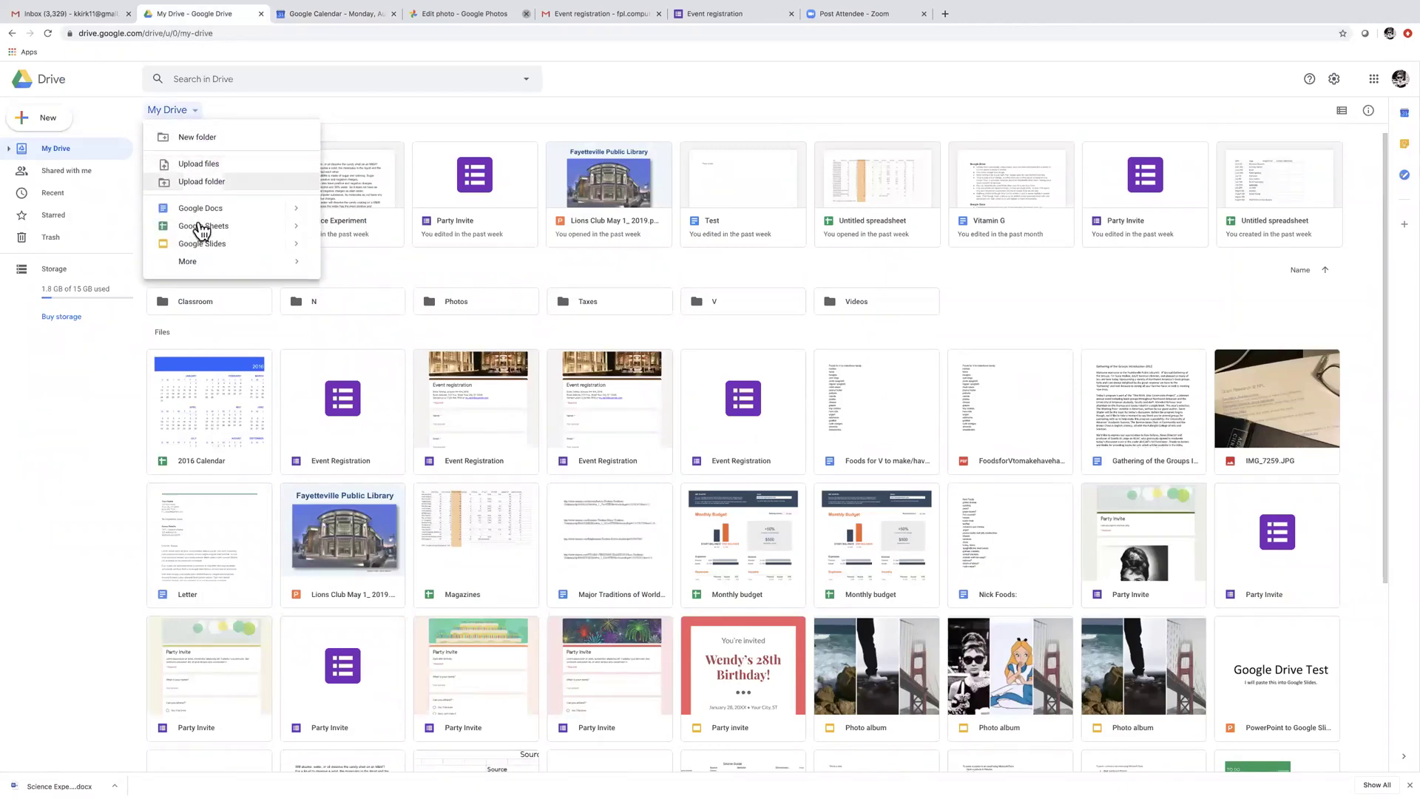
pyautogui.moveTo(294, 262)
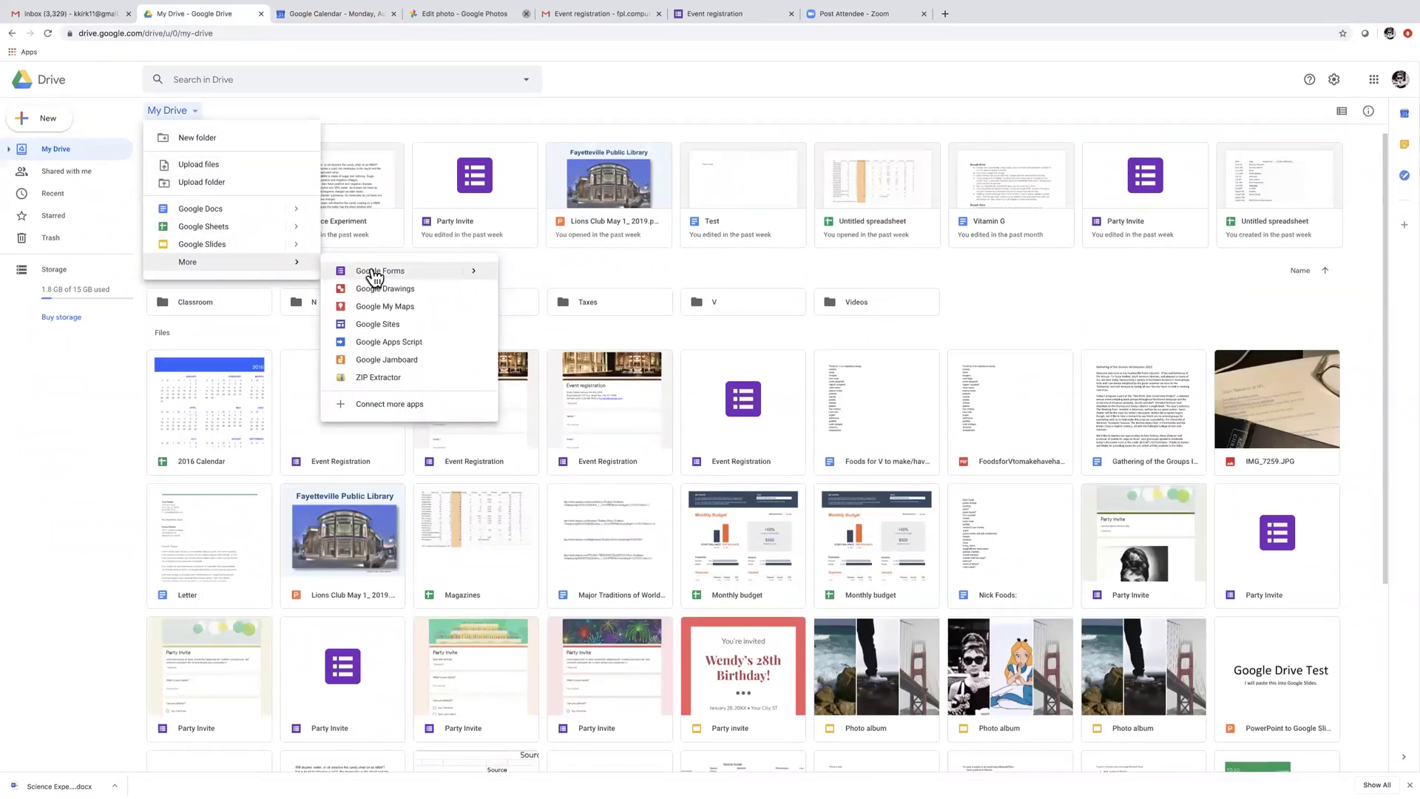
pyautogui.click(380, 296)
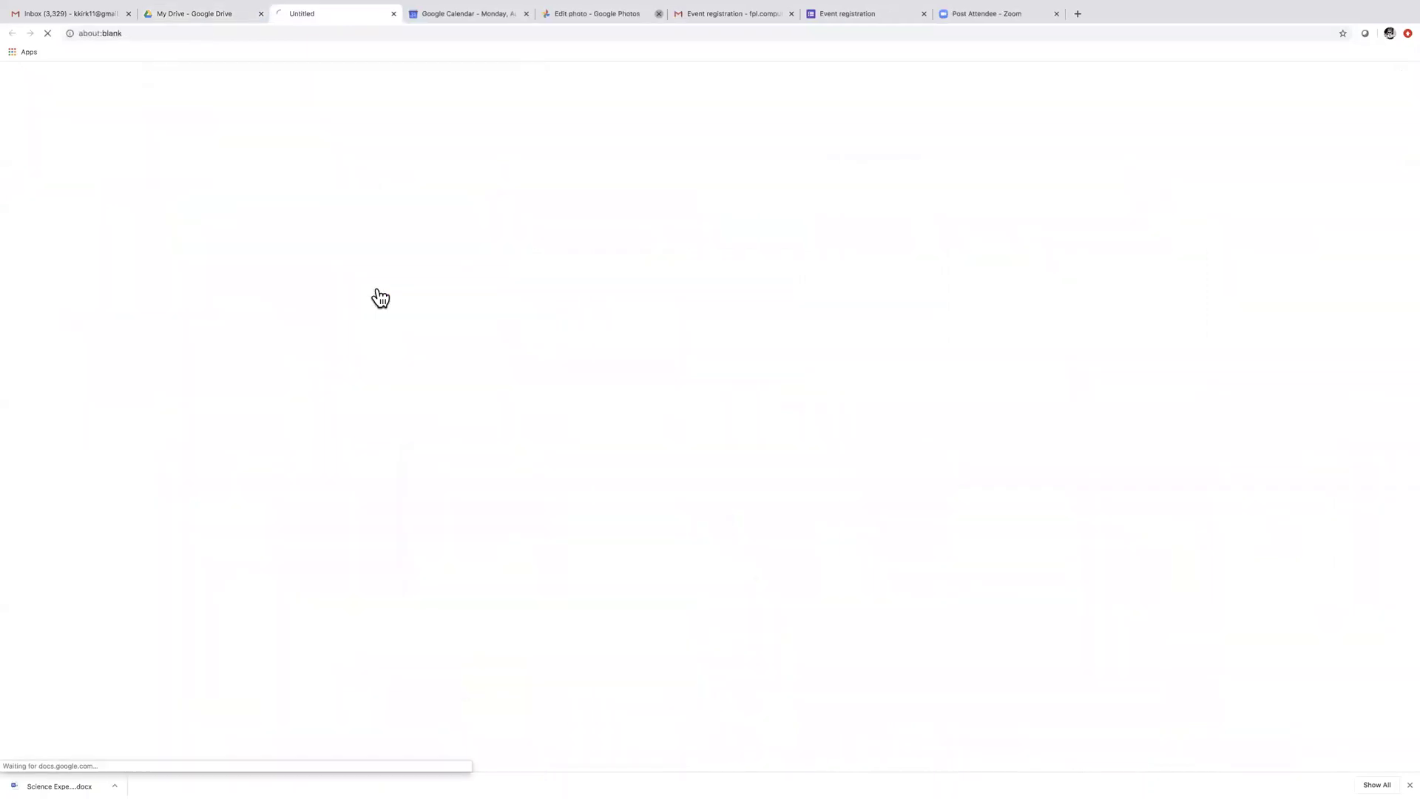
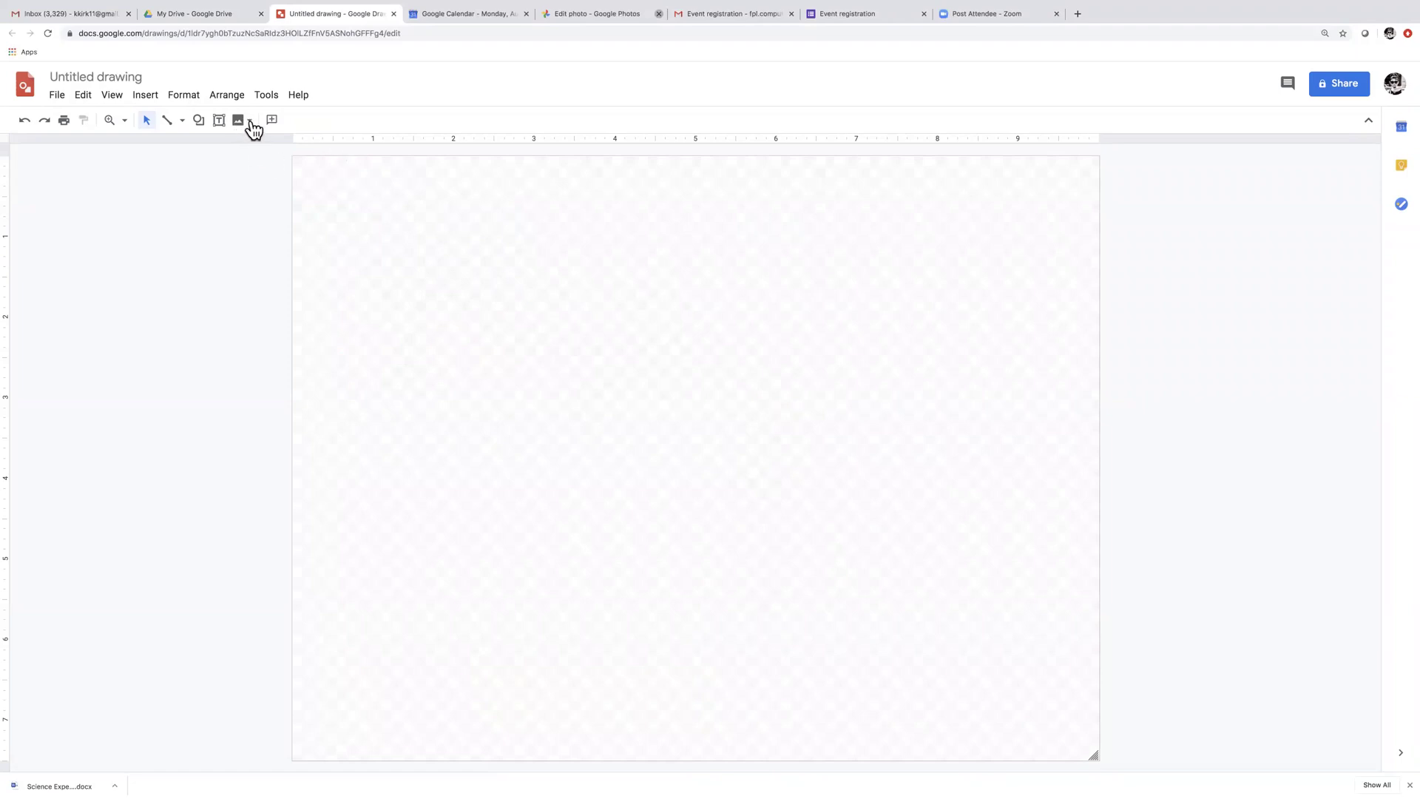
# Insert the Google Photos picture of the dog in the yellow jewelled bib, found by searching 'dog'
pyautogui.click(250, 120)
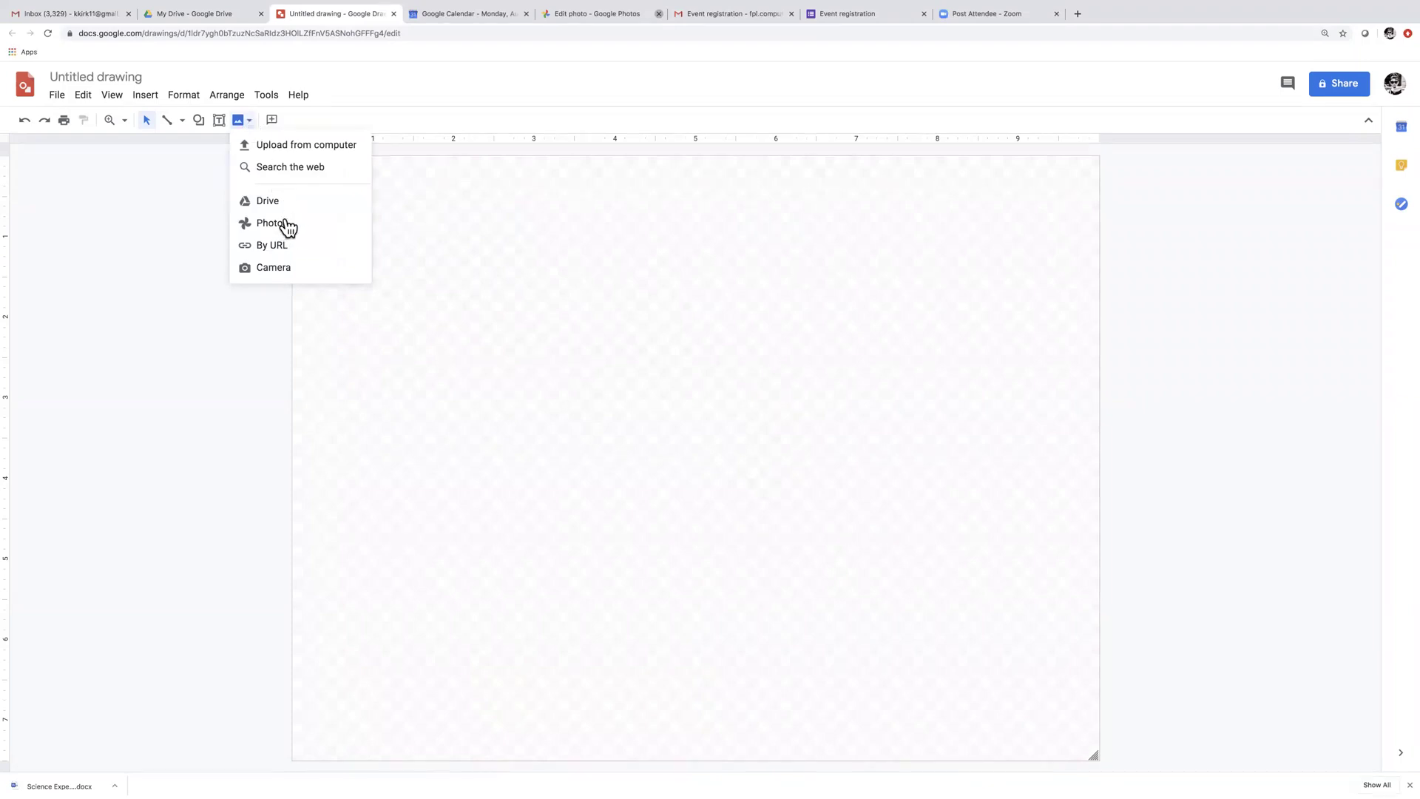
pyautogui.click(288, 228)
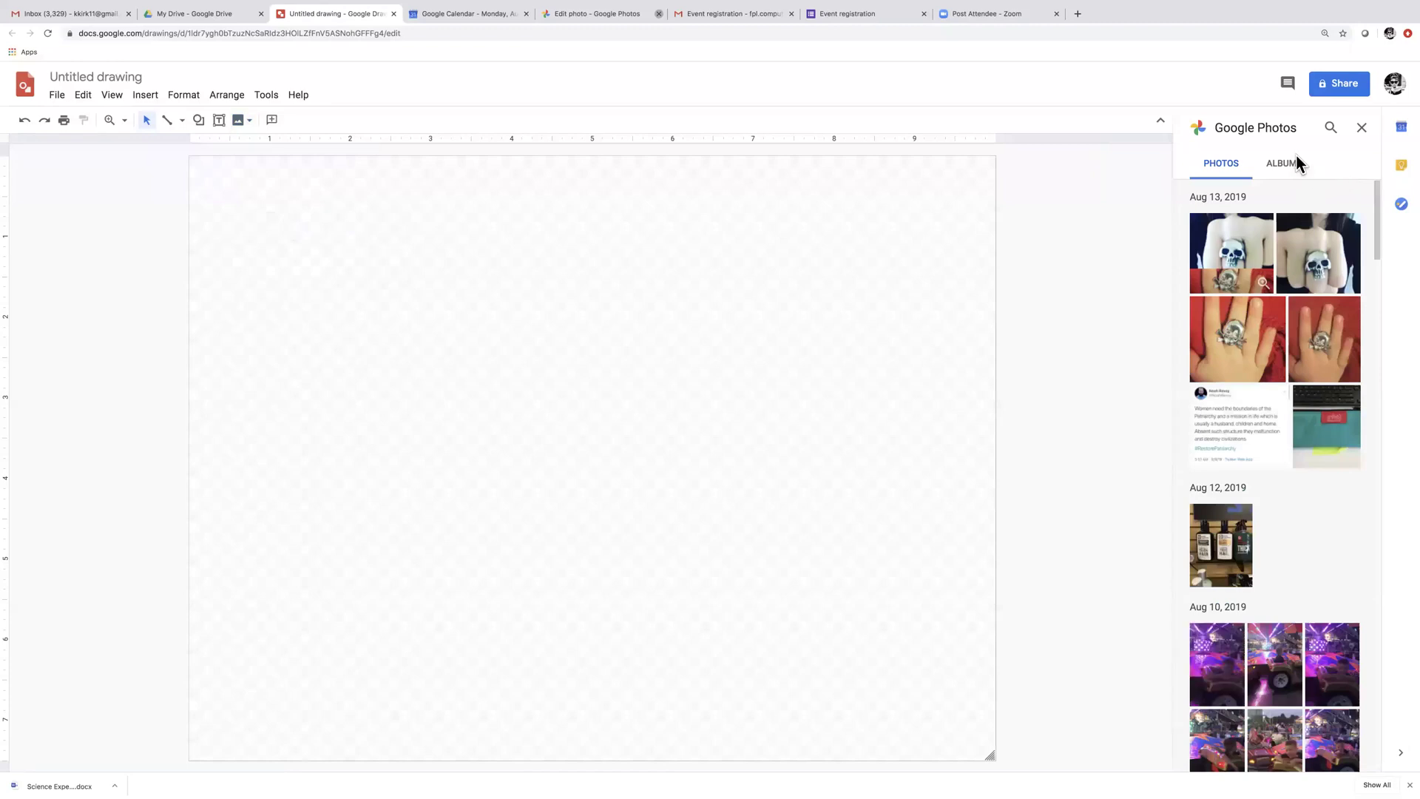
pyautogui.click(1330, 128)
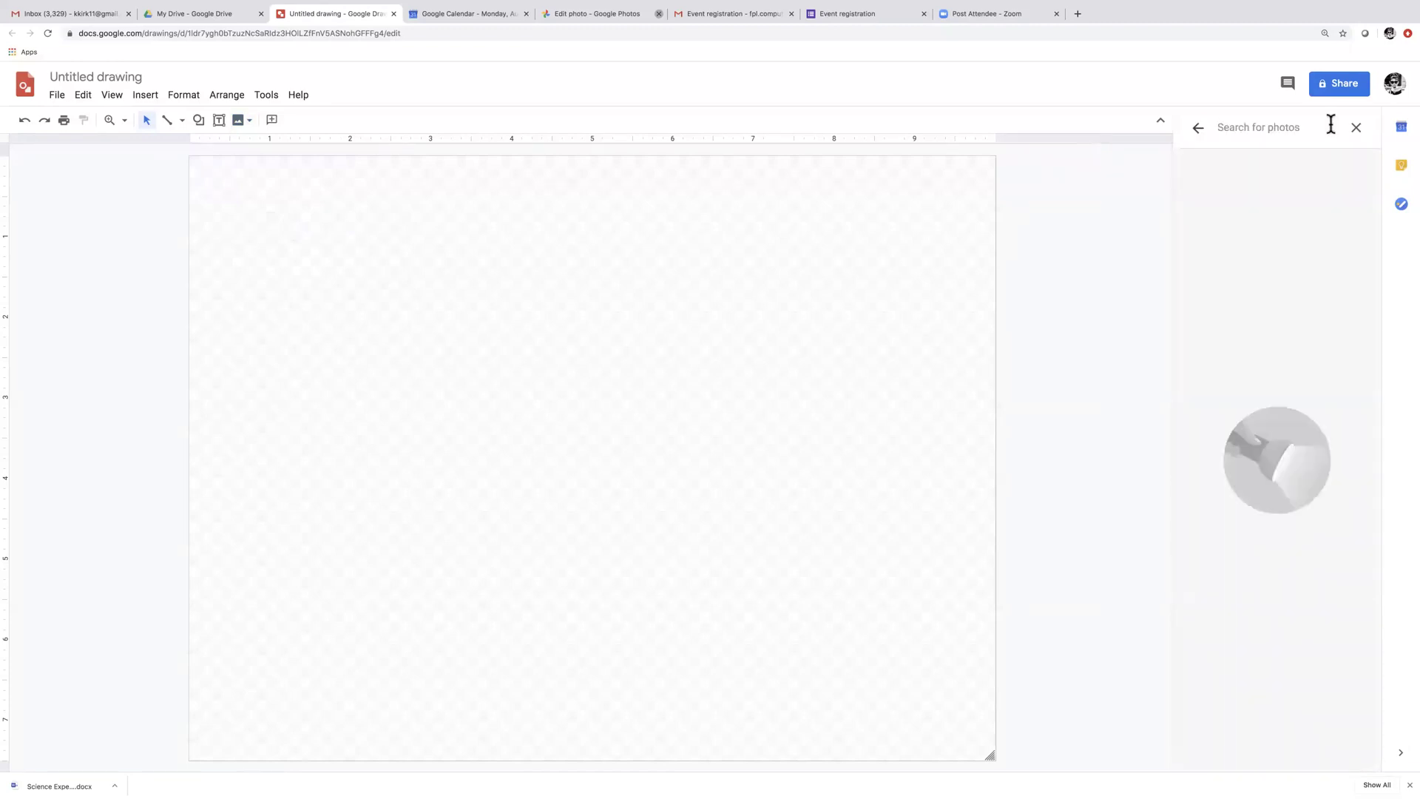
pyautogui.write('dogs')
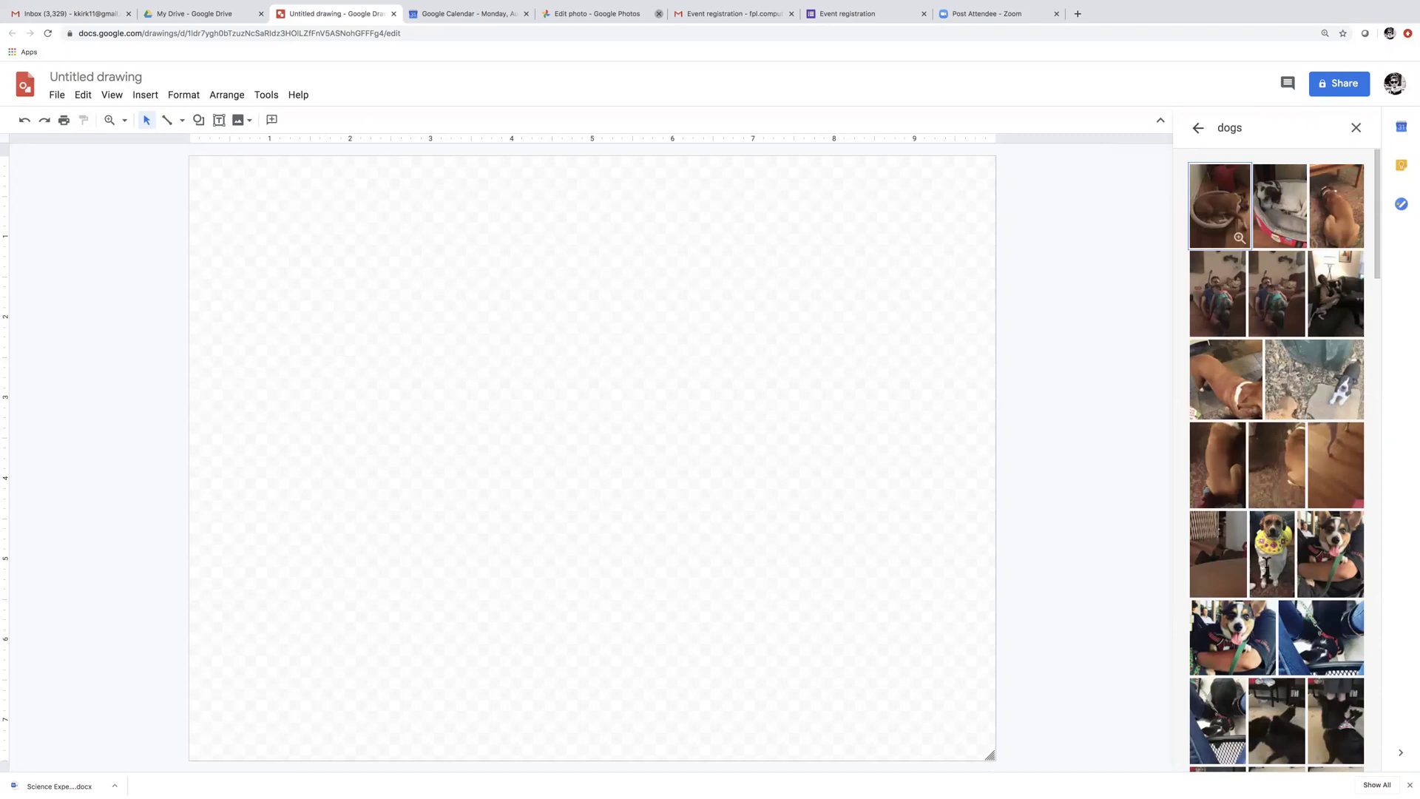
pyautogui.click(1271, 555)
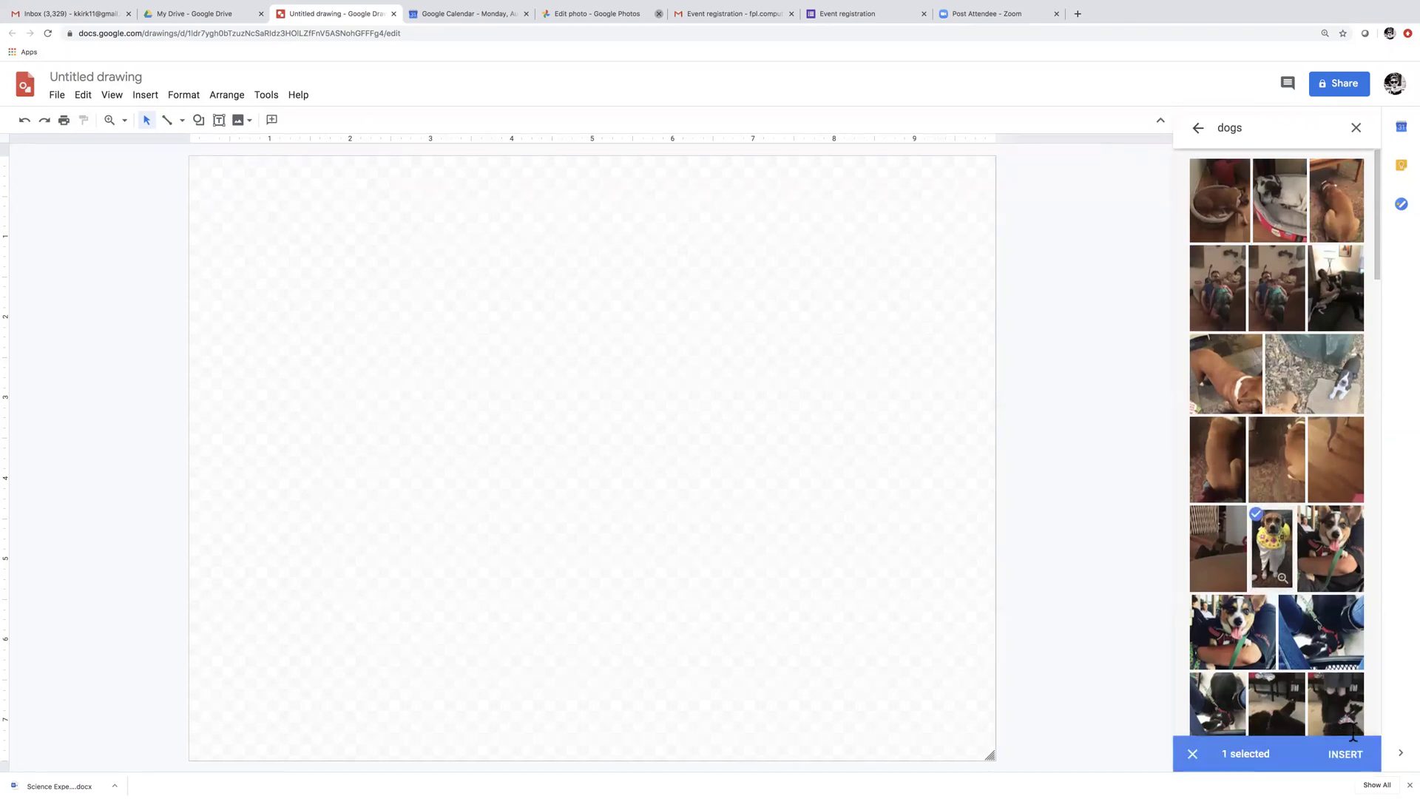
pyautogui.click(1353, 754)
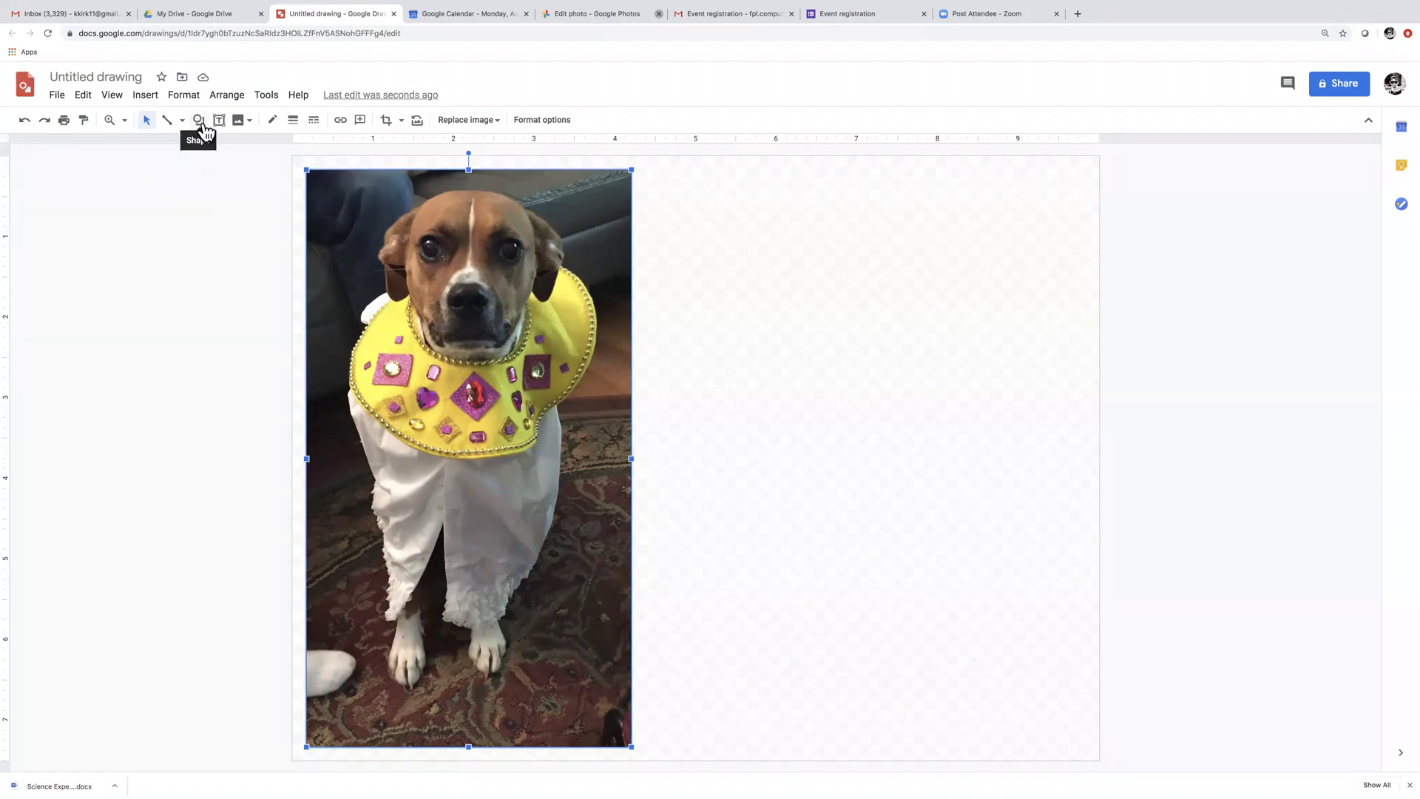
# Draw an oval callout beside the dog's head, widen it leftward and move it above the head
pyautogui.click(201, 124)
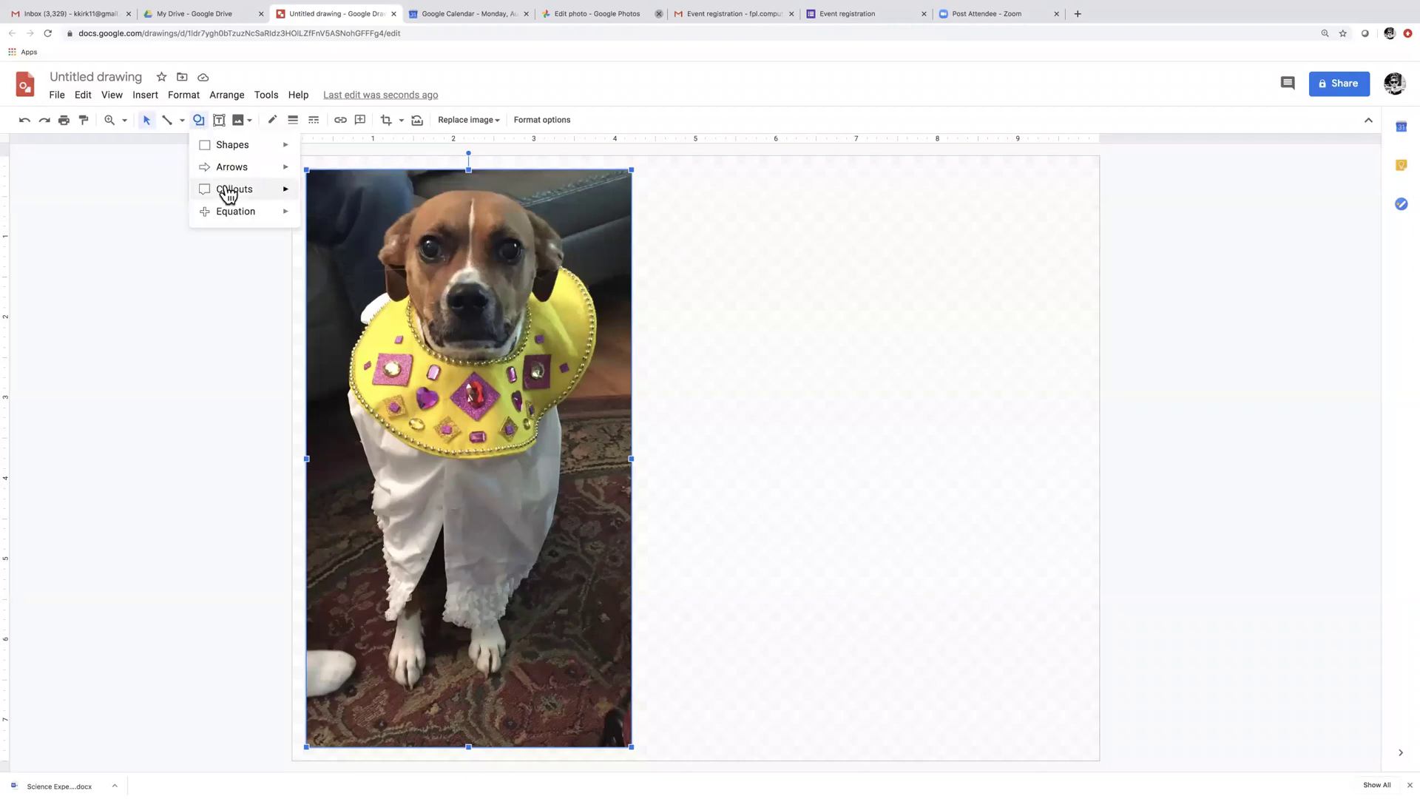
pyautogui.moveTo(228, 193)
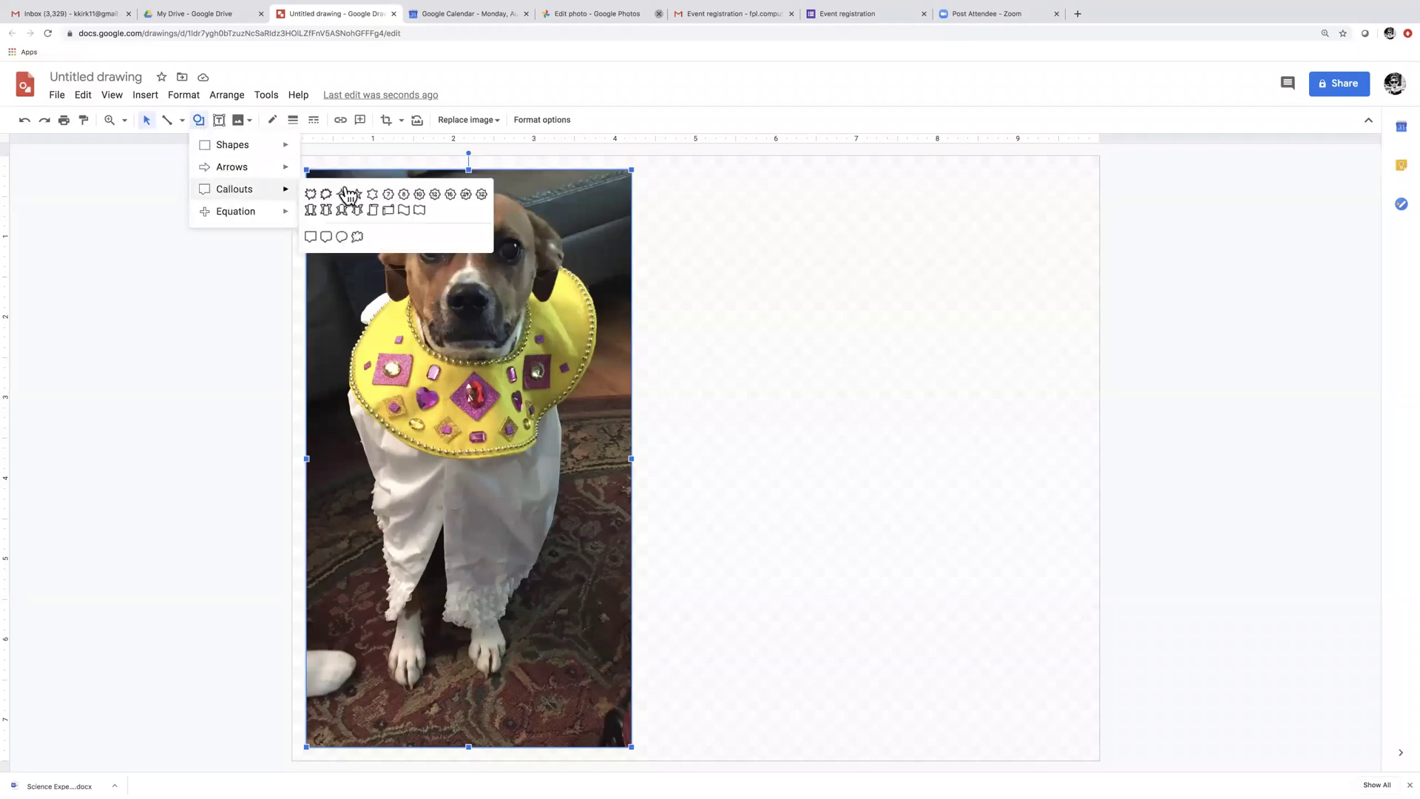
pyautogui.click(343, 237)
pyautogui.hotkey('ctrl', 'shift', 'f')
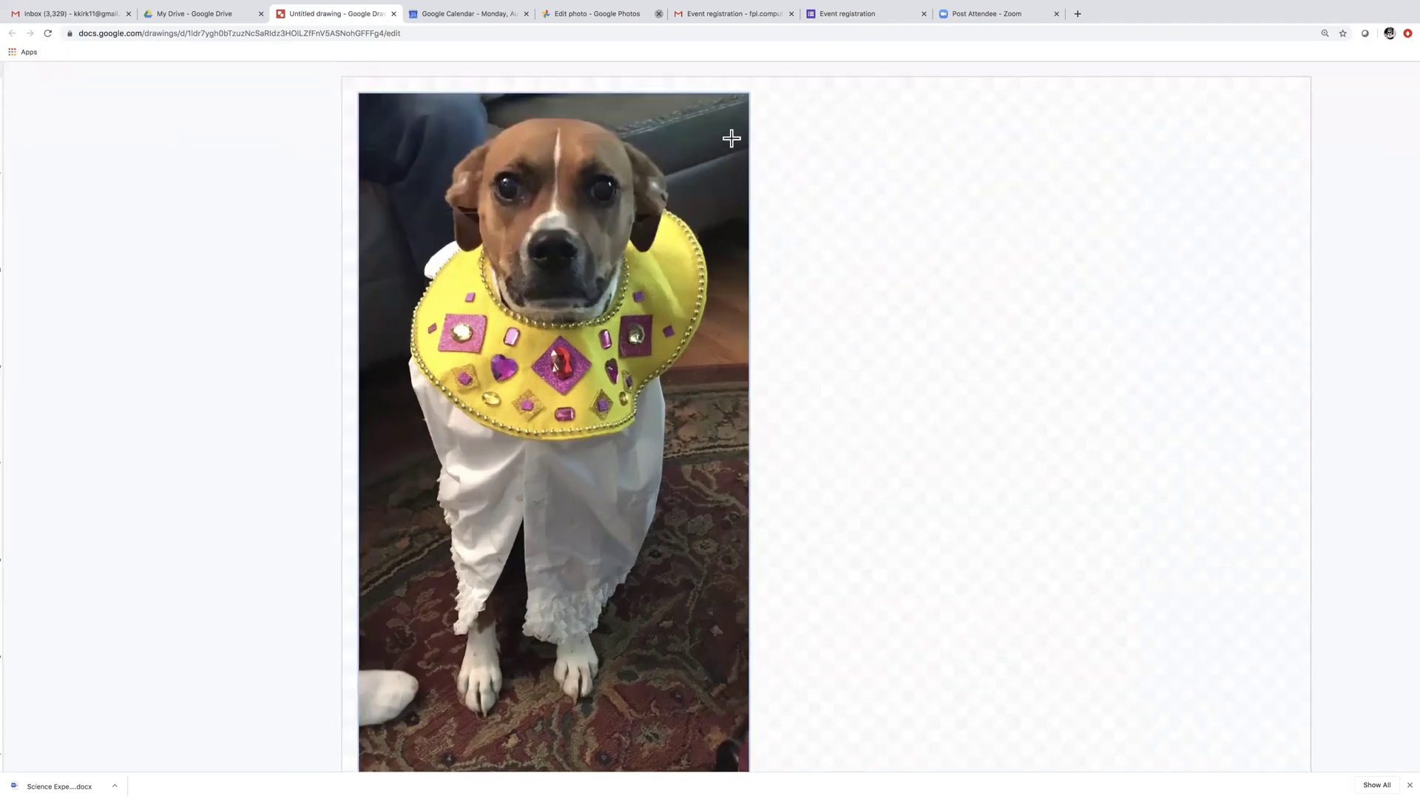
pyautogui.moveTo(734, 138); pyautogui.dragTo(813, 193)
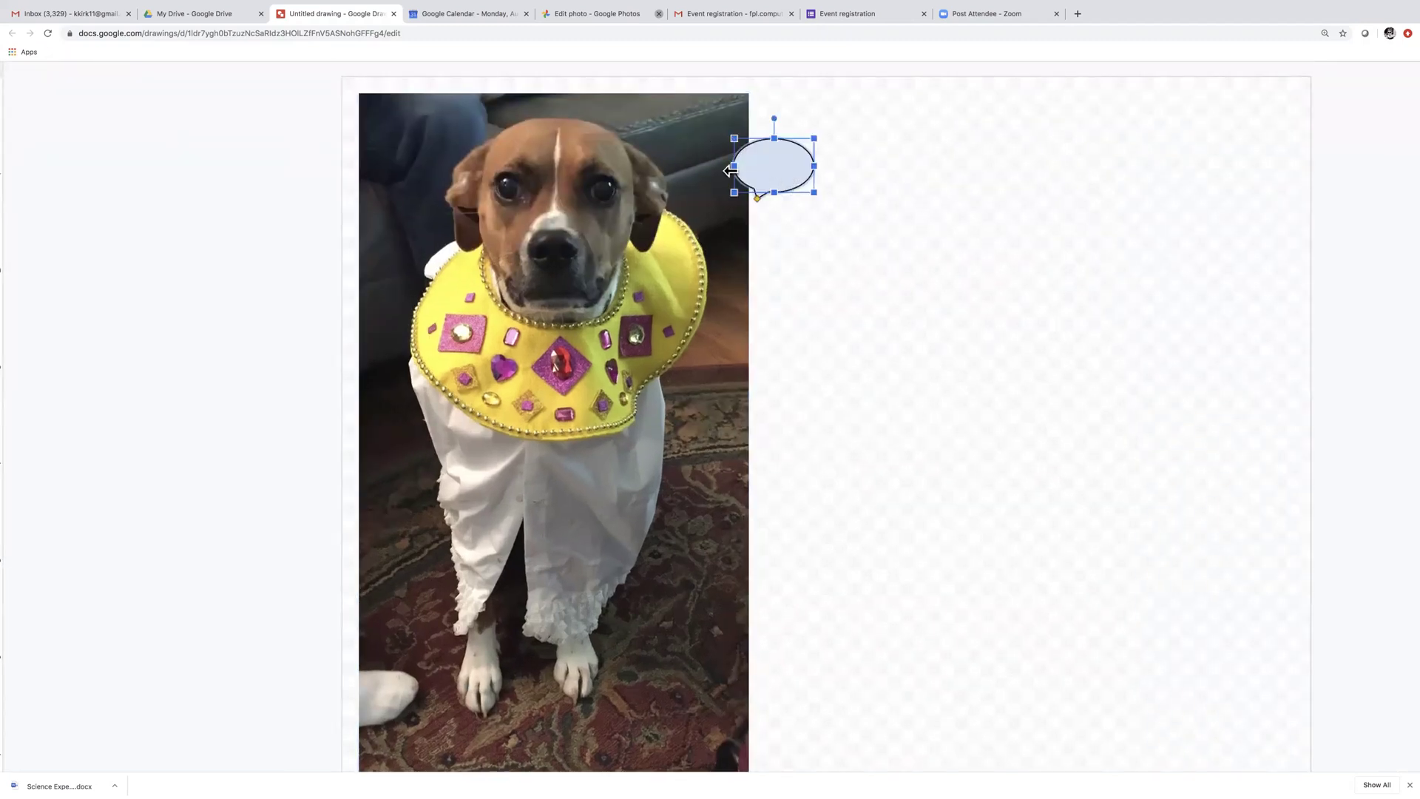
pyautogui.moveTo(734, 166); pyautogui.dragTo(748, 247)
pyautogui.moveTo(743, 172); pyautogui.dragTo(802, 122)
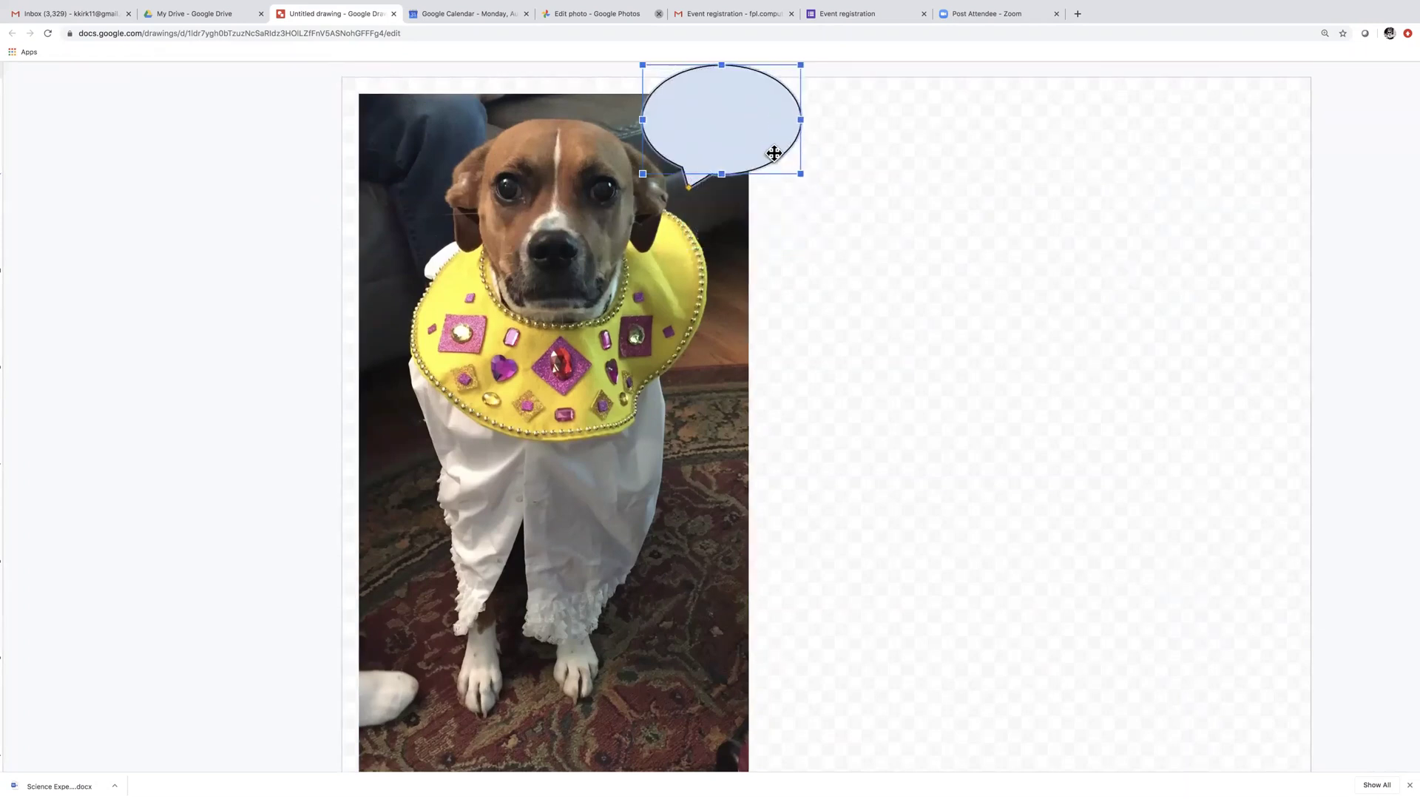
# Write 'I look ridiculous.' in the callout, deselect it, and close the drawing tab
pyautogui.doubleClick(699, 85)
pyautogui.hscroll(1, 699, 80)
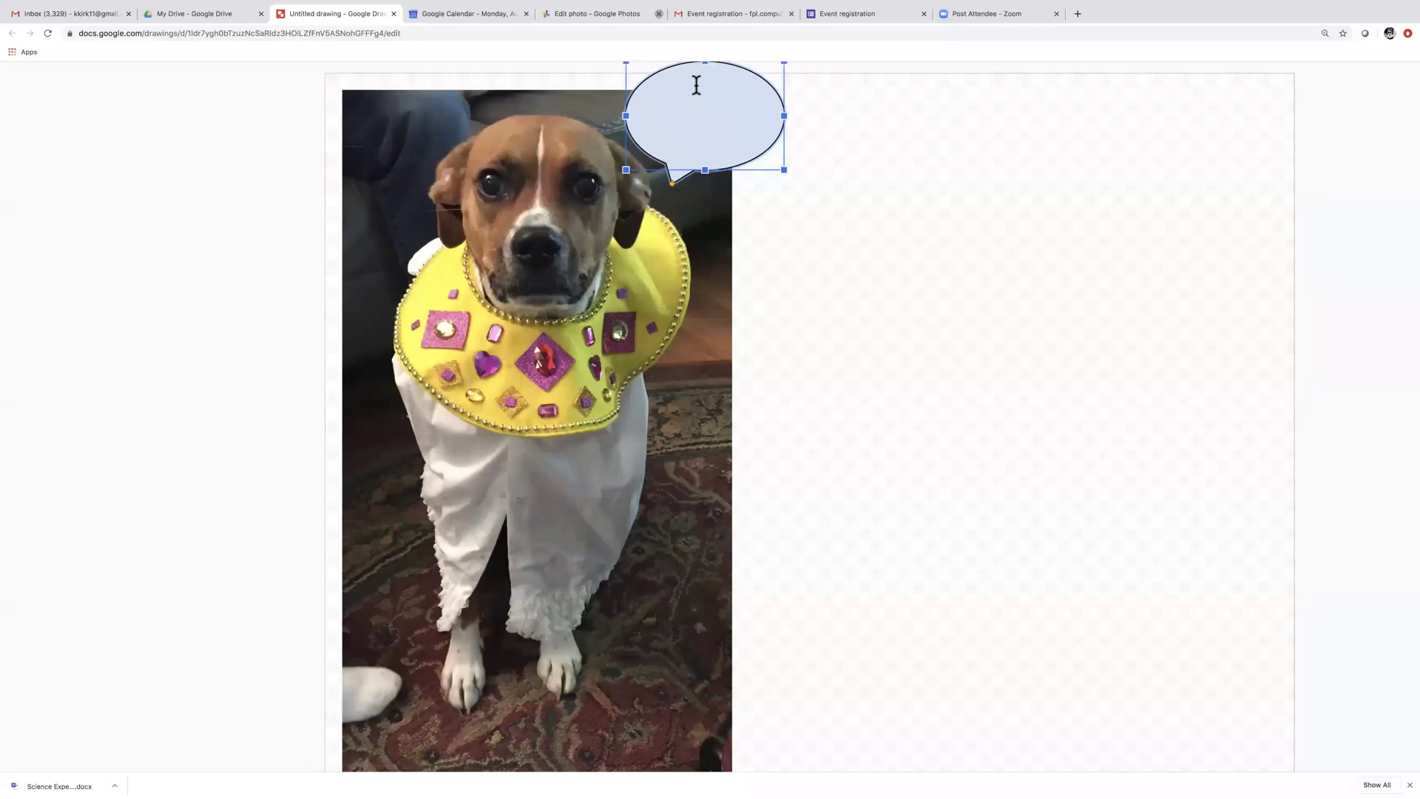
pyautogui.write('I look')
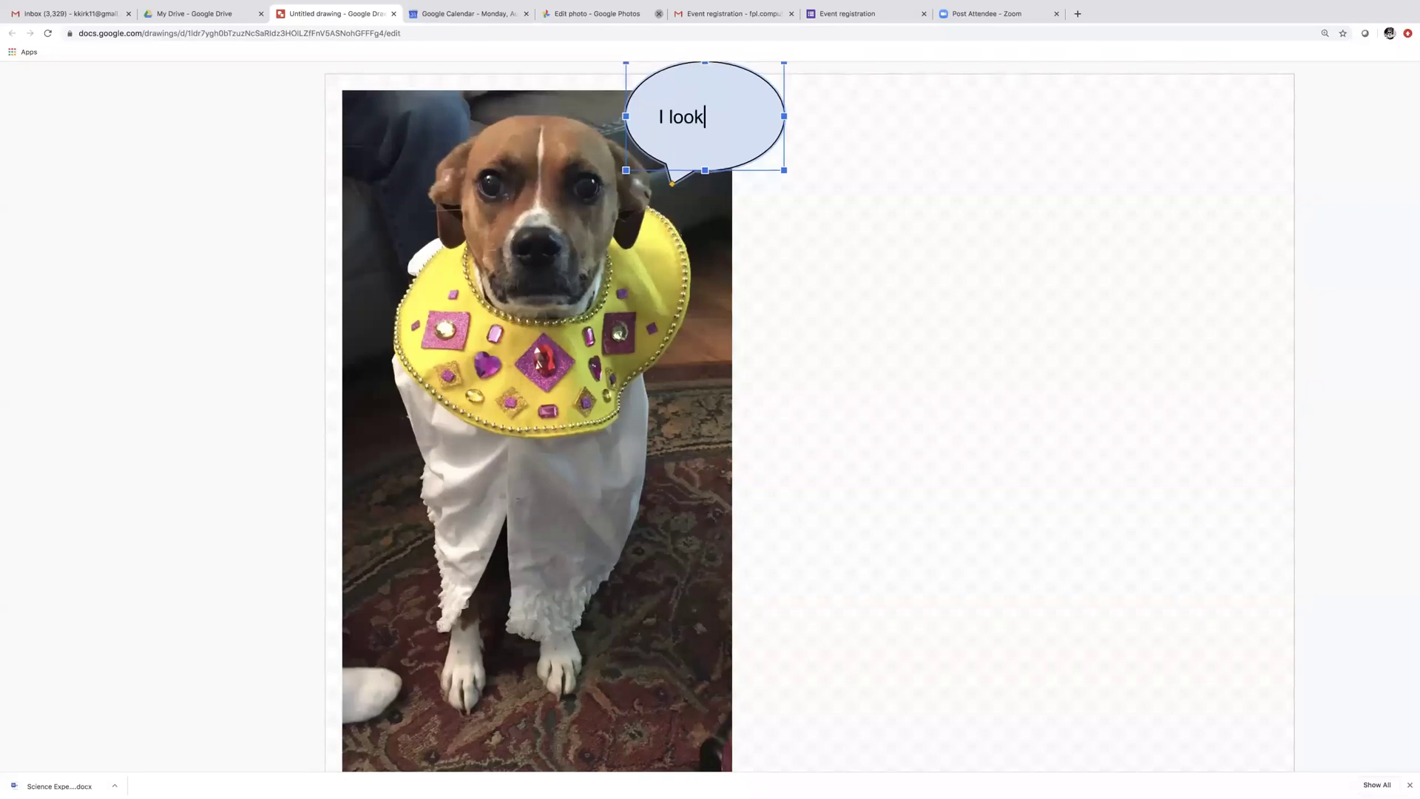
pyautogui.write(' ridiculous.')
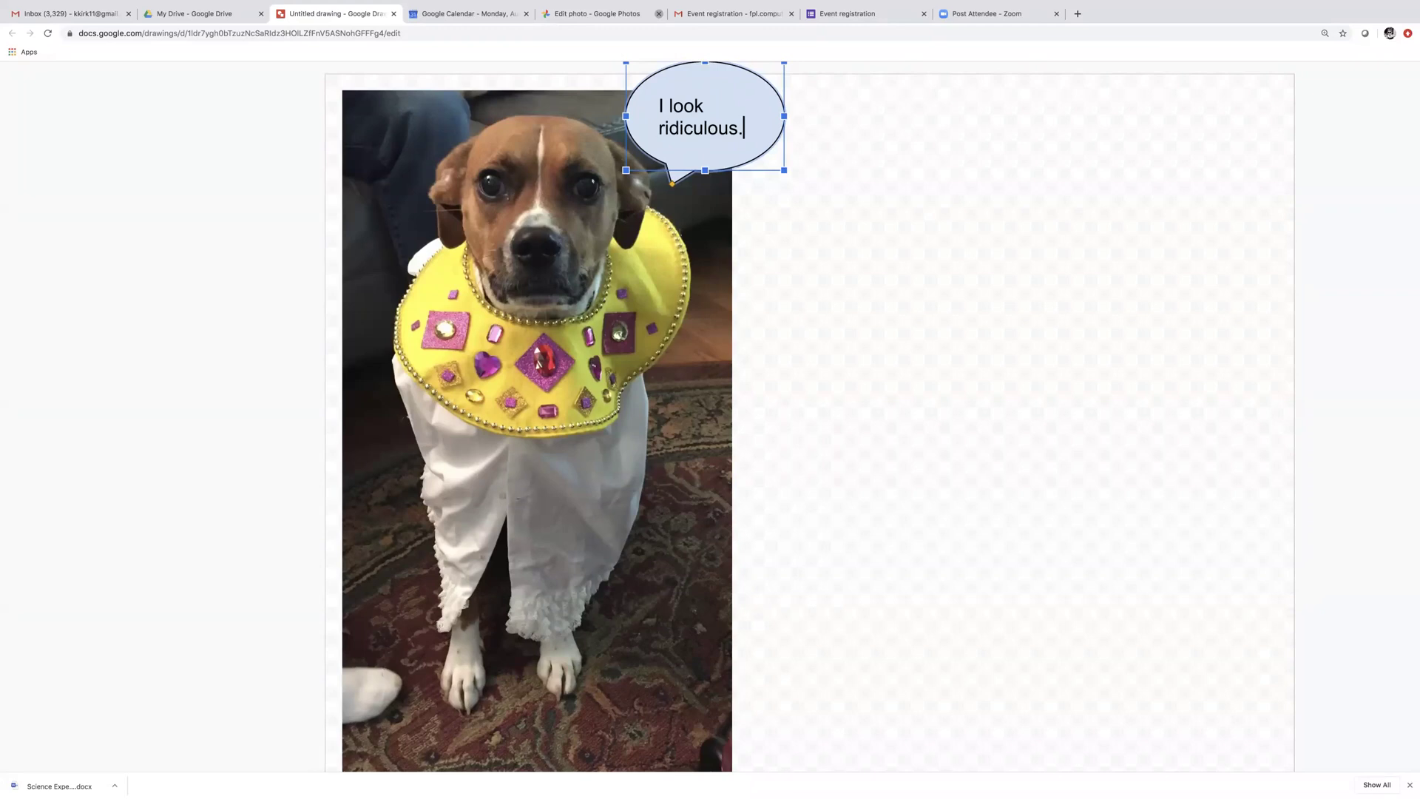
pyautogui.click(867, 233)
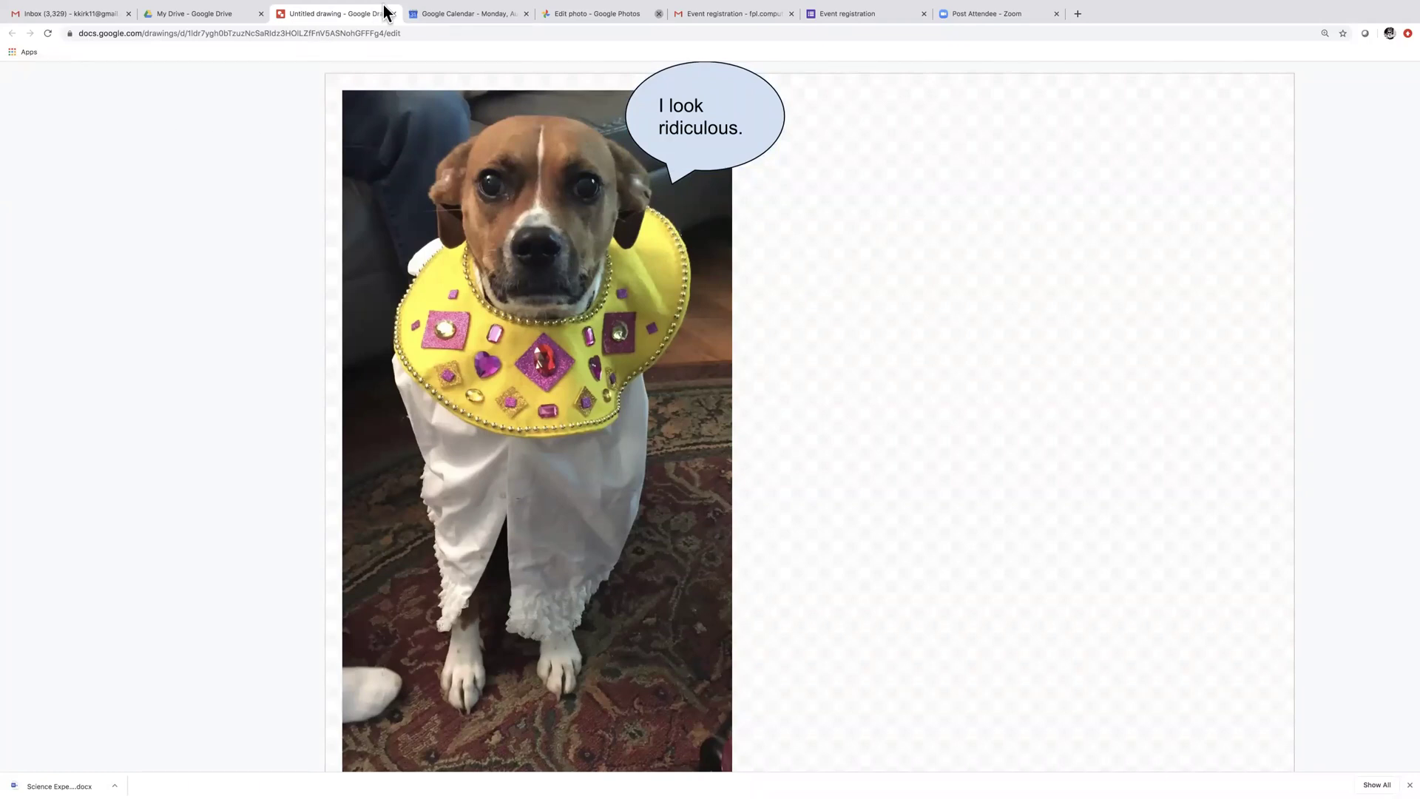
pyautogui.moveTo(384, 2)
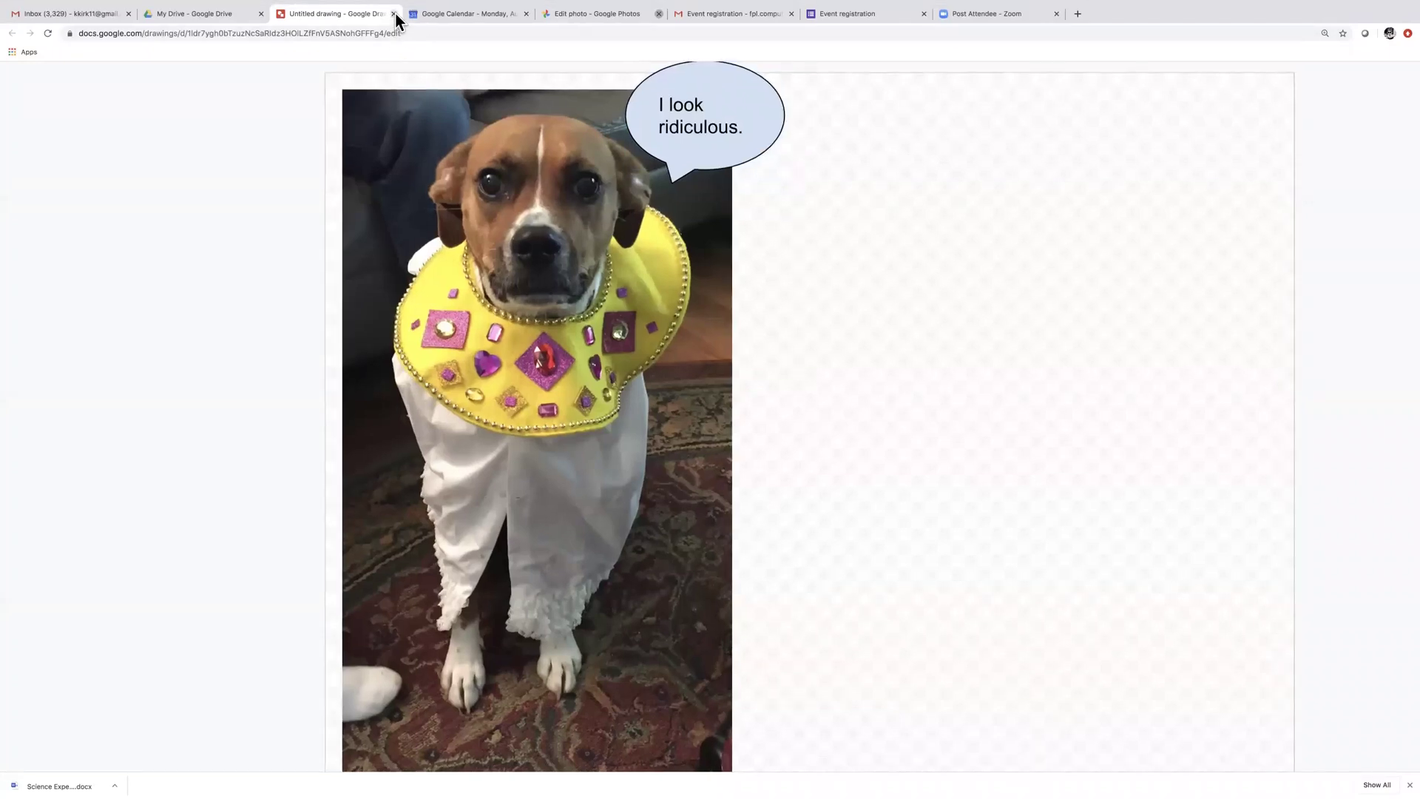
pyautogui.click(393, 14)
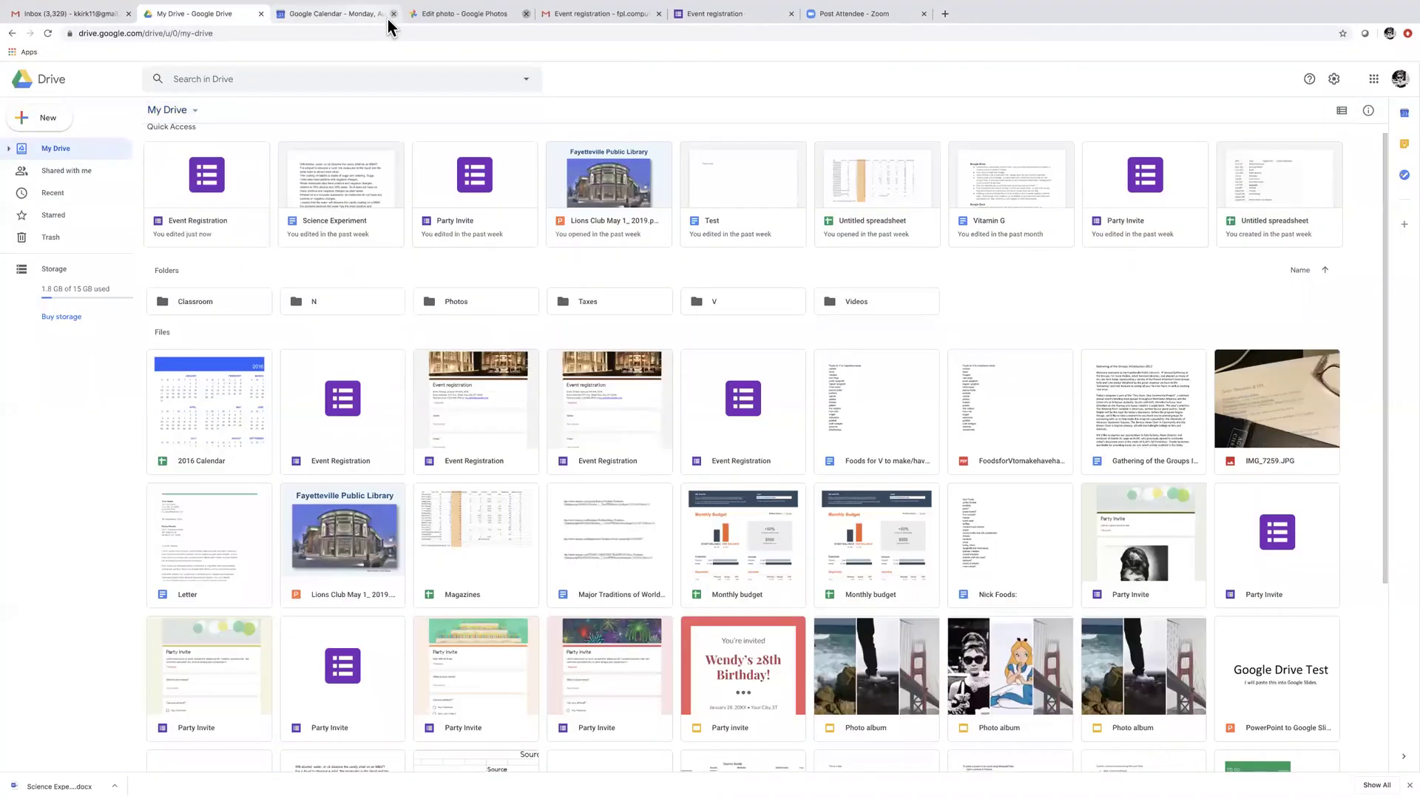